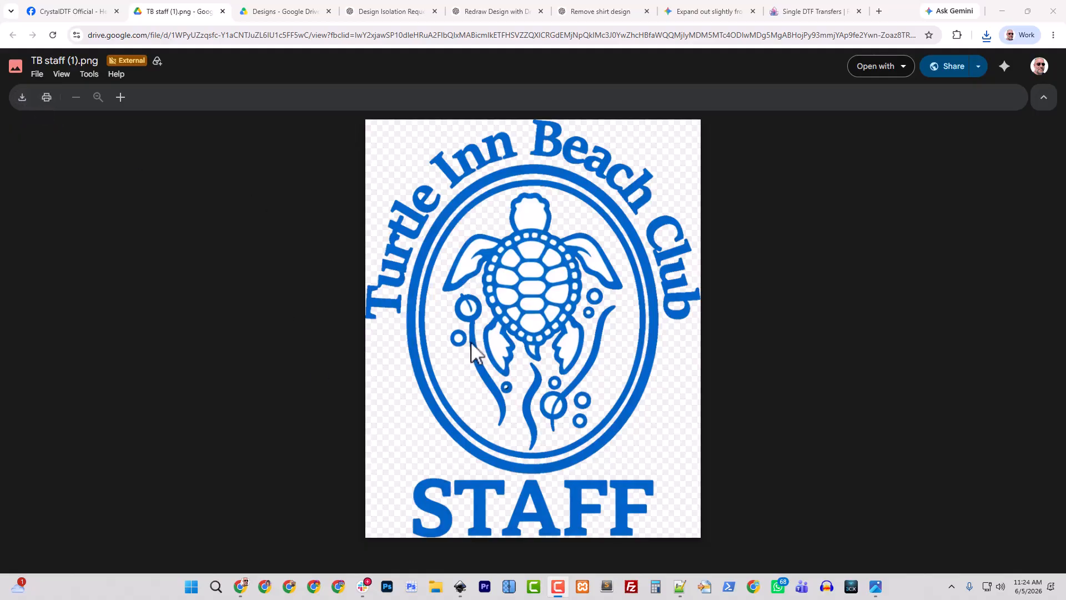
# Download TB staff (1).png from Google Drive and select it in the Downloads folder to check its pixel dimensions
pyautogui.click(22, 98)
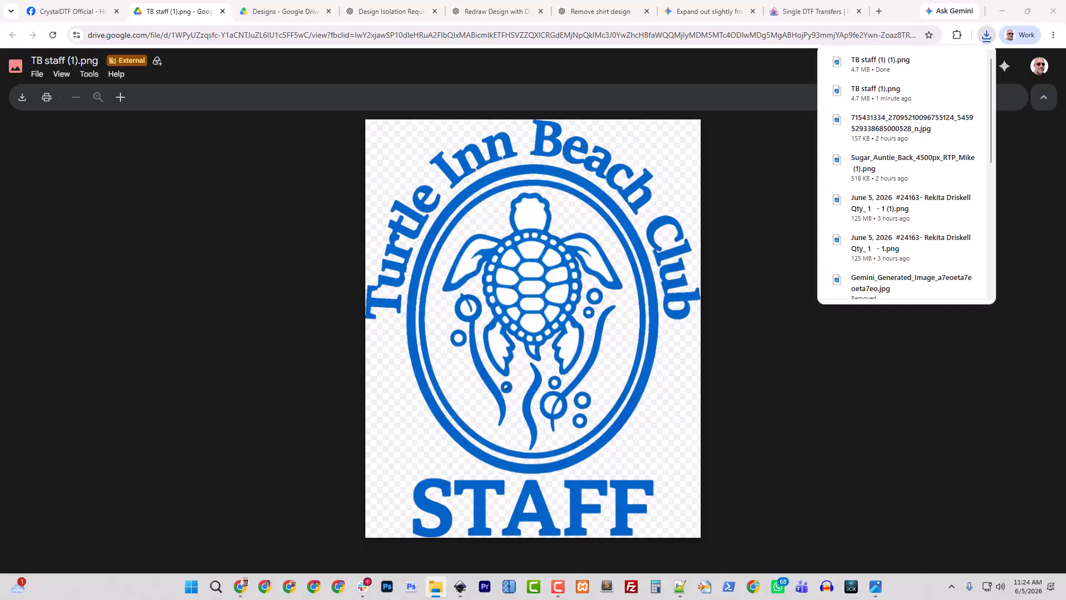
pyautogui.click(435, 587)
pyautogui.click(339, 231)
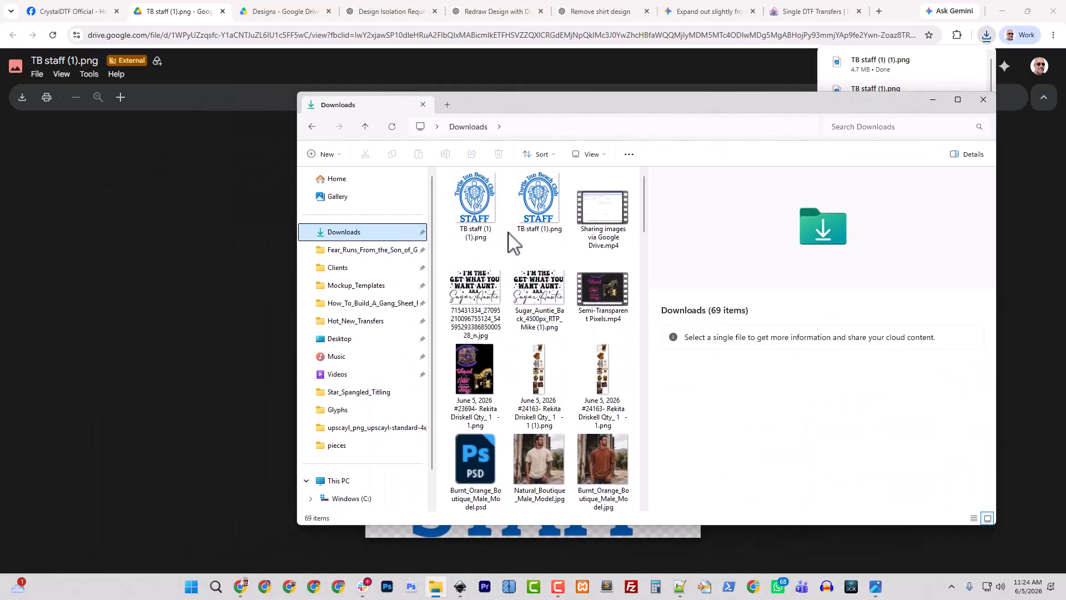
pyautogui.click(531, 223)
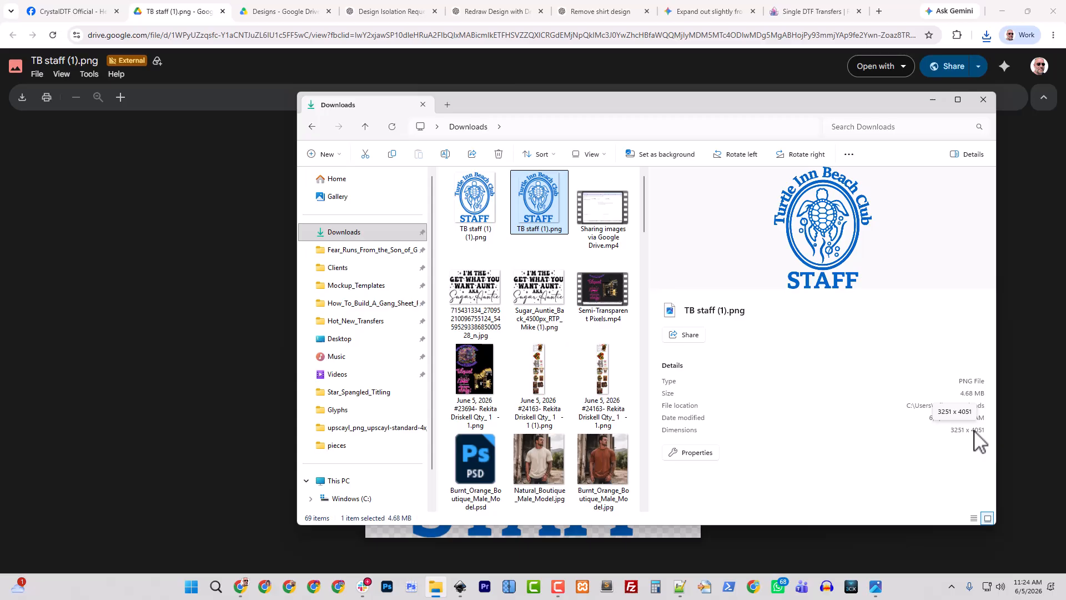
# Open TB staff (1).png in the Photos viewer and maximize the viewer window
pyautogui.rightClick(535, 206)
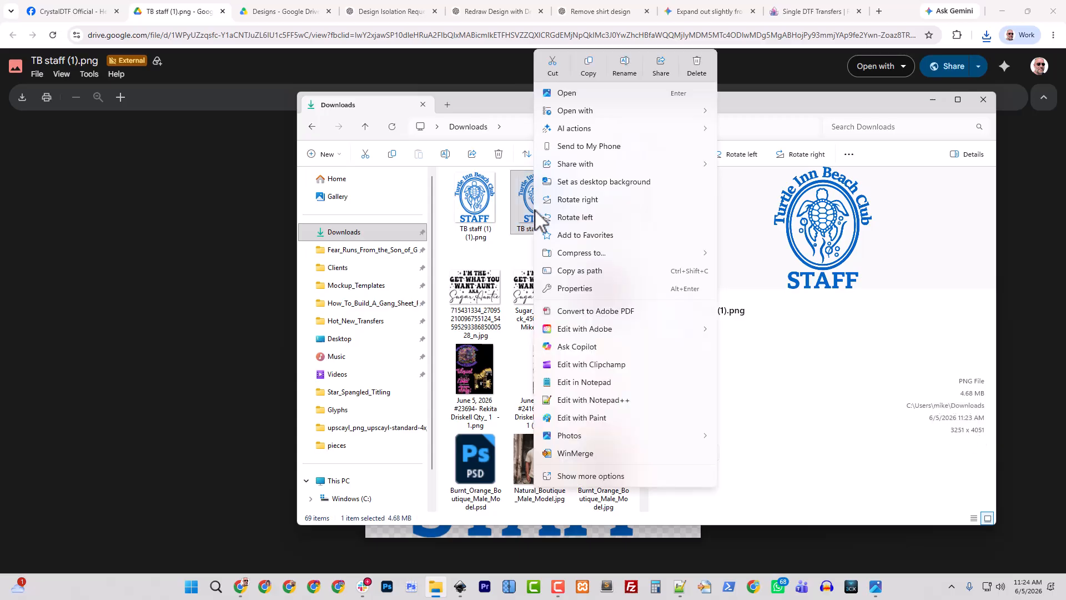
pyautogui.moveTo(573, 111)
pyautogui.click(514, 206)
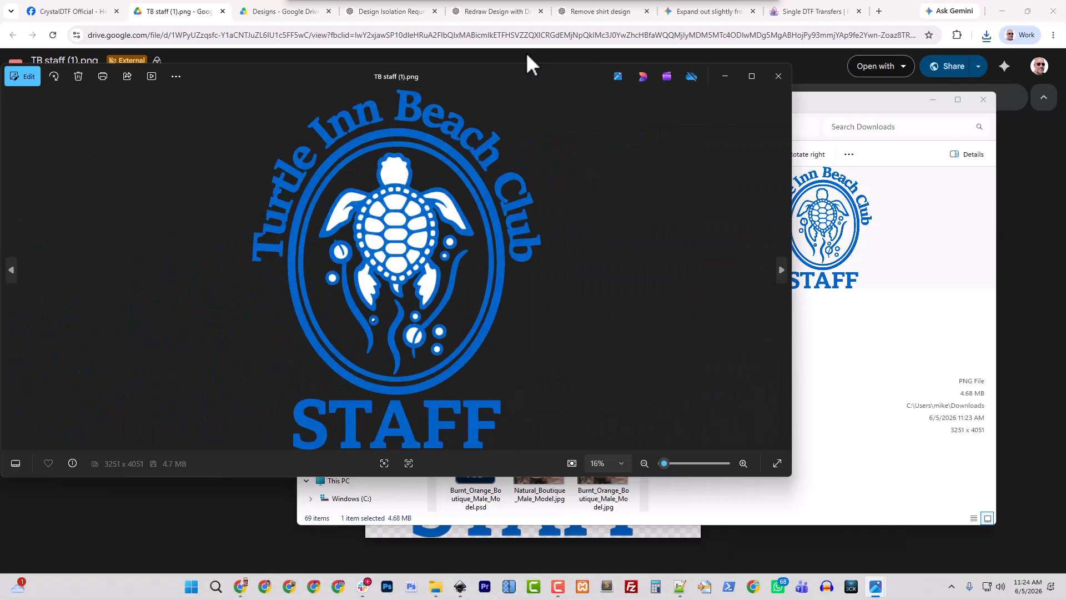
pyautogui.doubleClick(530, 73)
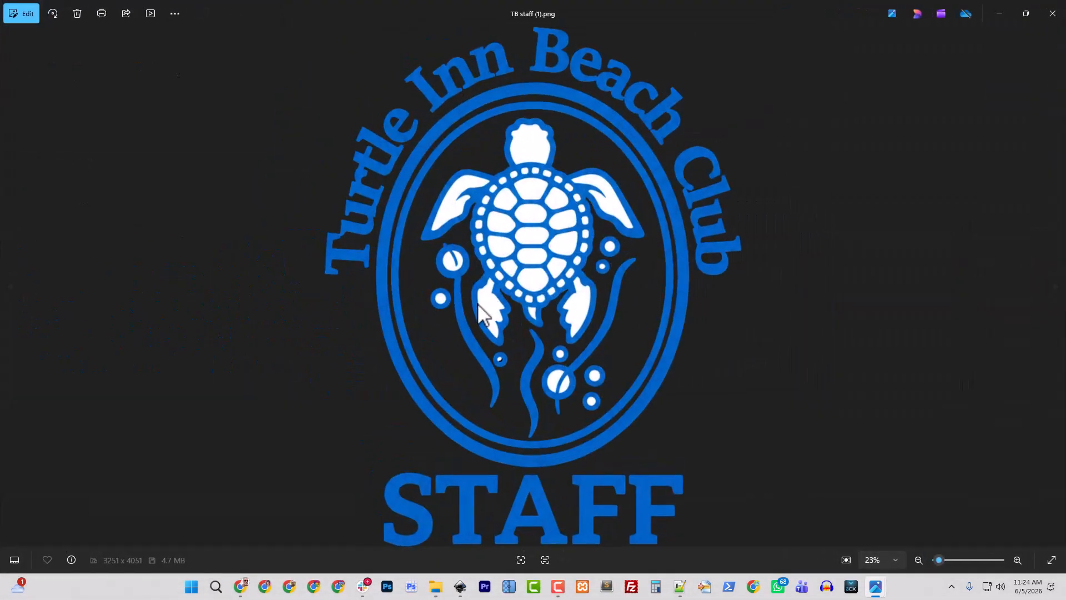
# Examine the edges and fills of the turtle's shell, flippers and head at 100% magnification
pyautogui.scroll(5, 491, 306)
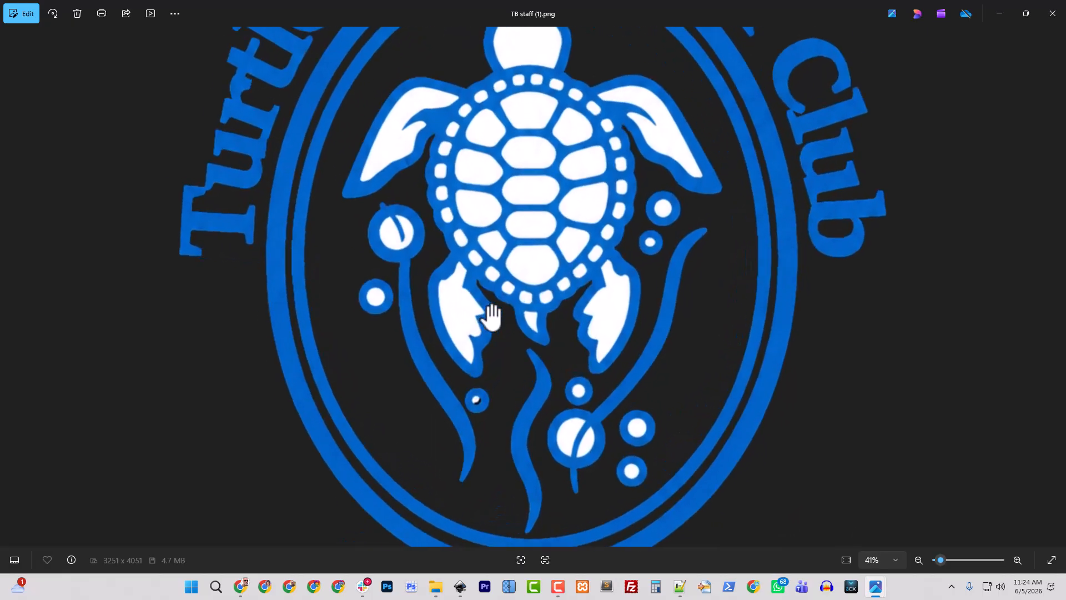
pyautogui.scroll(-5, 487, 321)
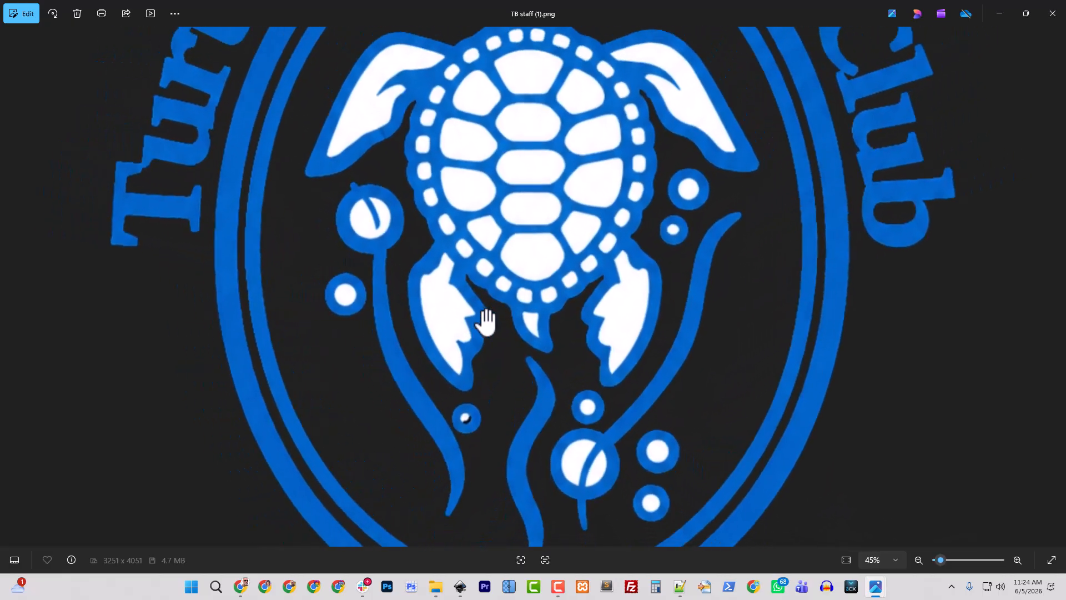
pyautogui.scroll(-1, 487, 321)
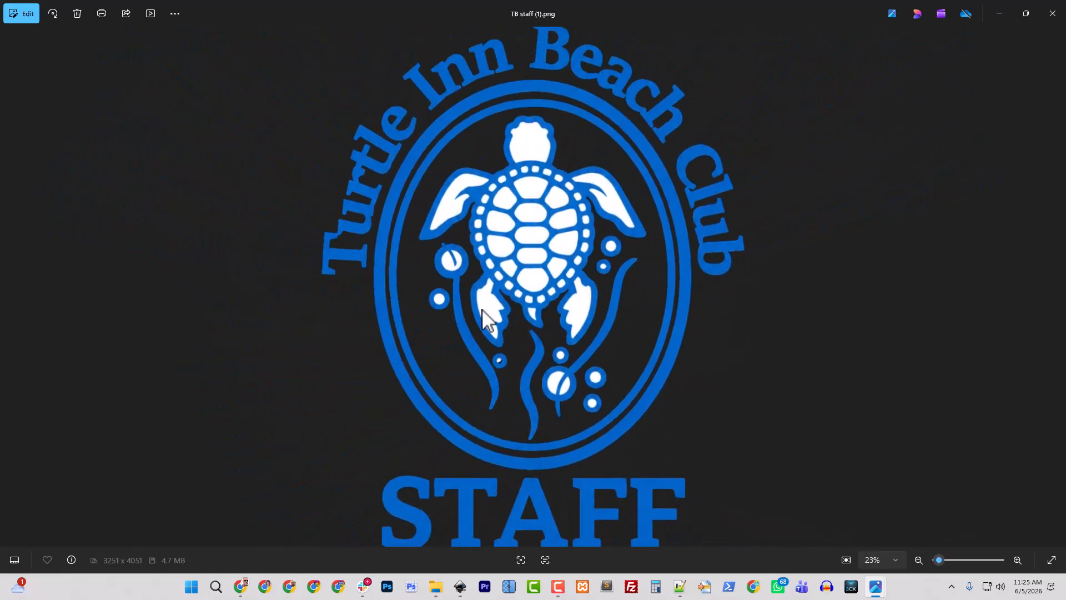
pyautogui.scroll(1, 481, 309)
pyautogui.scroll(-1, 481, 308)
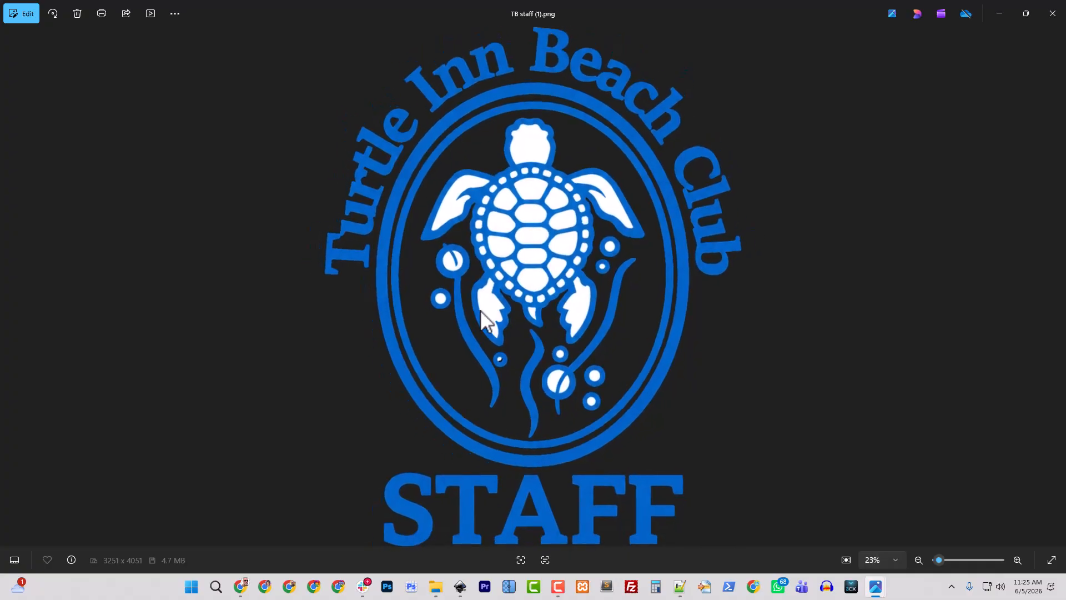
pyautogui.scroll(3, 487, 321)
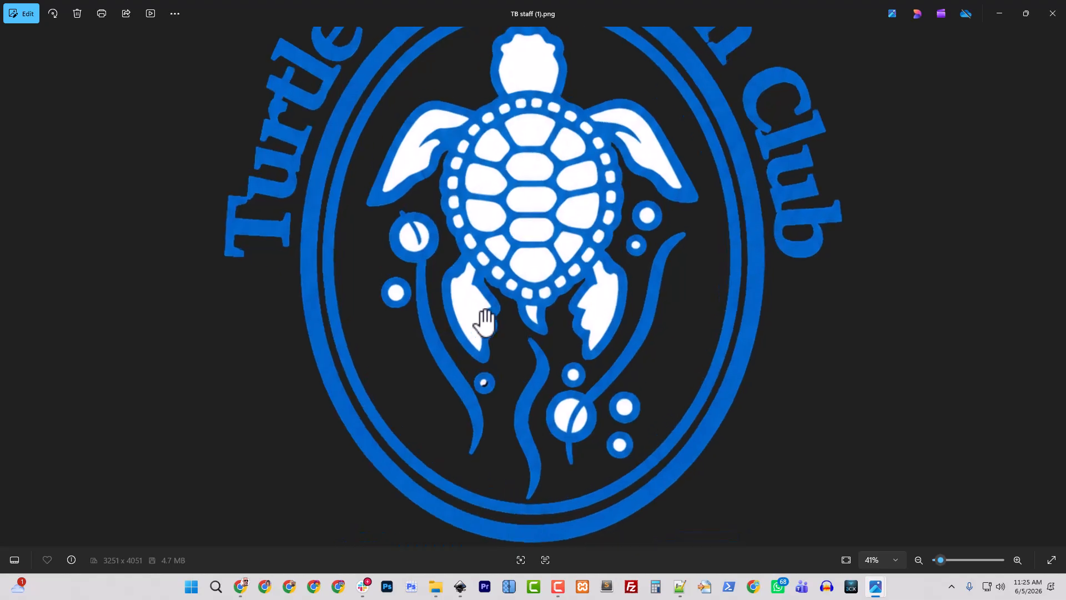
pyautogui.click(895, 564)
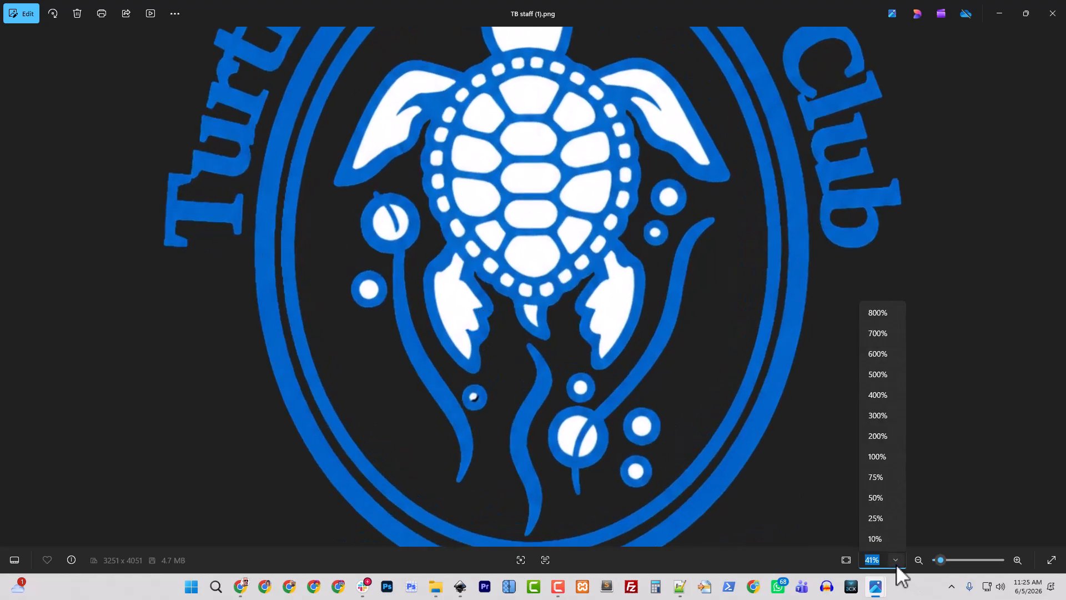
pyautogui.click(881, 456)
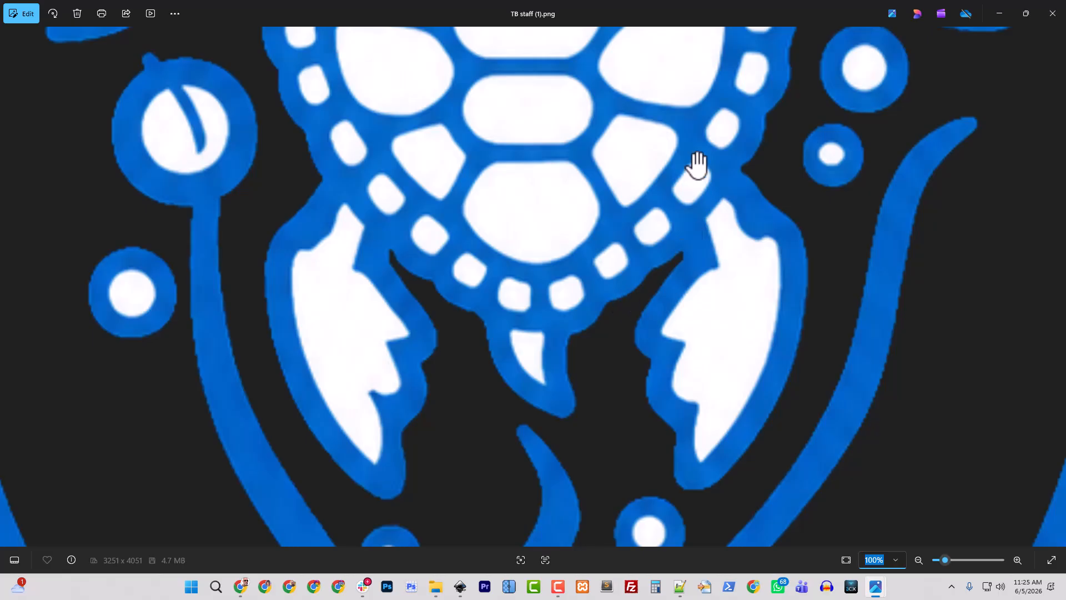
pyautogui.moveTo(648, 138); pyautogui.dragTo(677, 422)
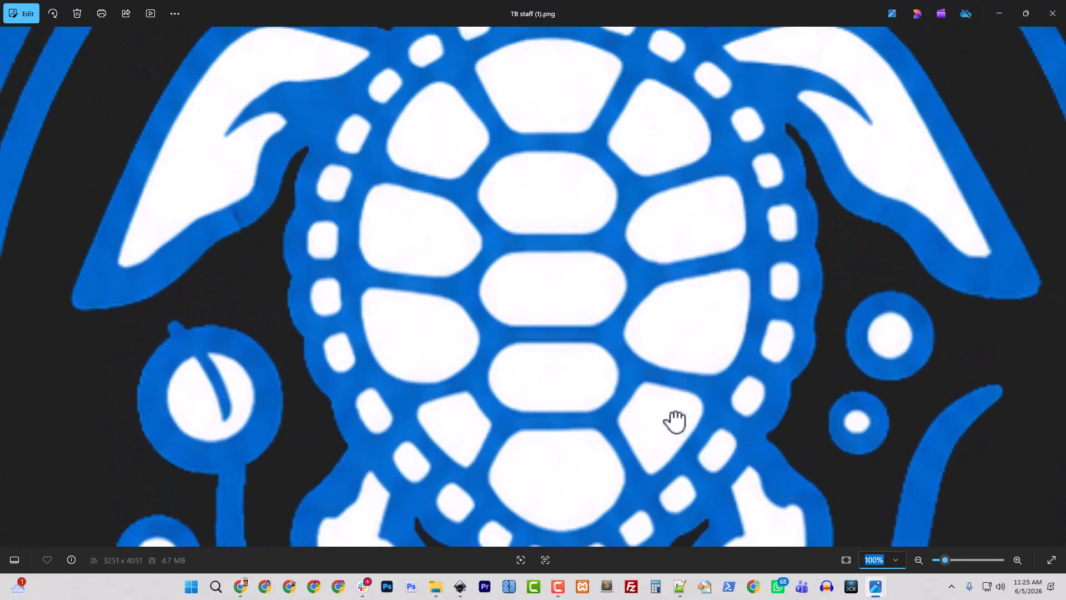
pyautogui.moveTo(623, 182); pyautogui.dragTo(623, 377)
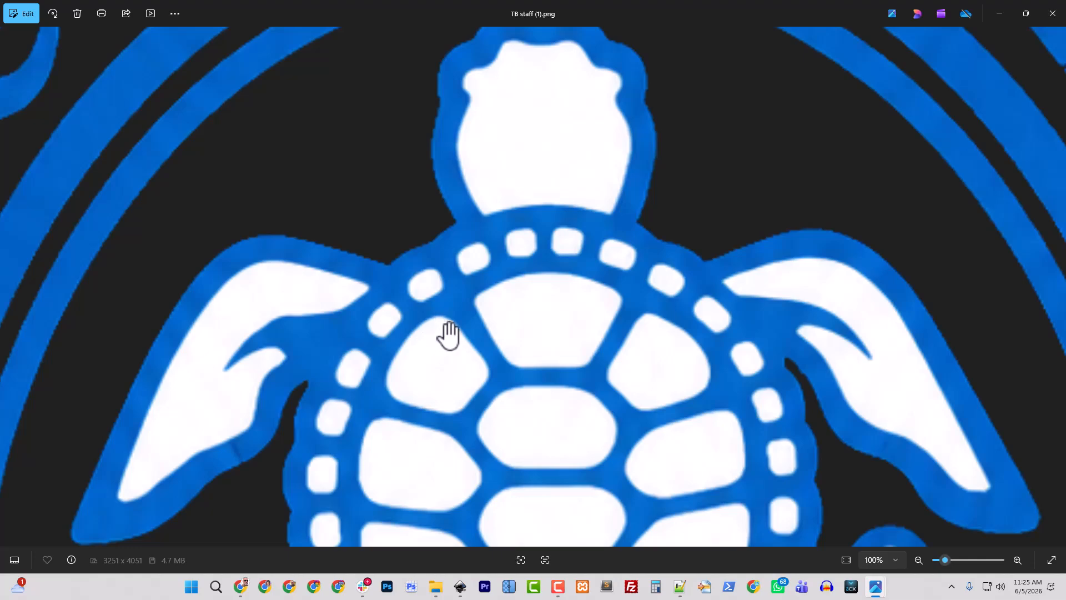
# Open TB staff (1).png from the Downloads folder in Adobe Photoshop
pyautogui.click(435, 587)
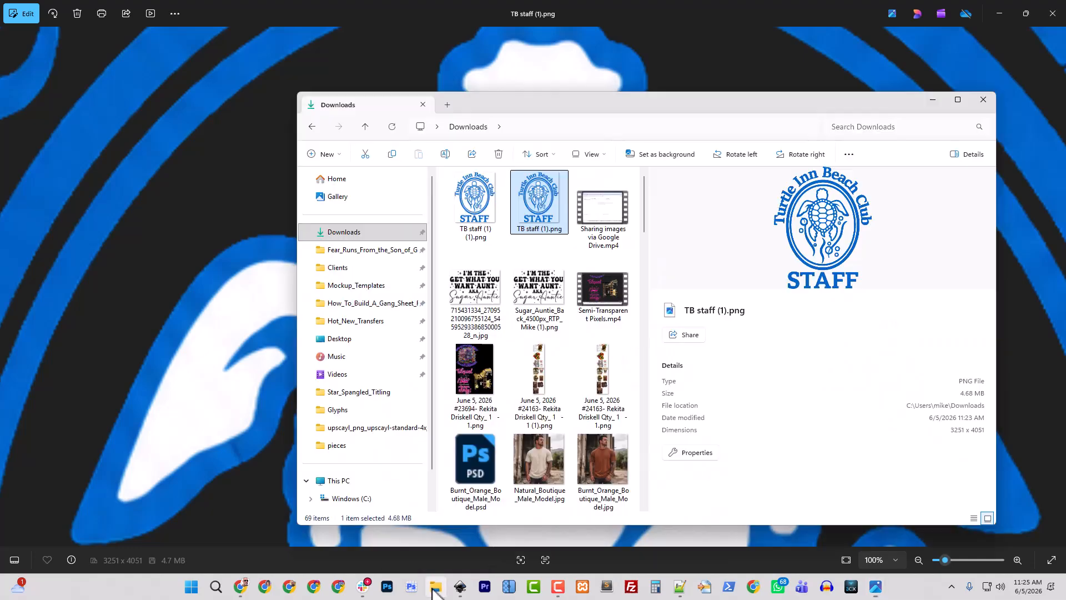
pyautogui.rightClick(535, 224)
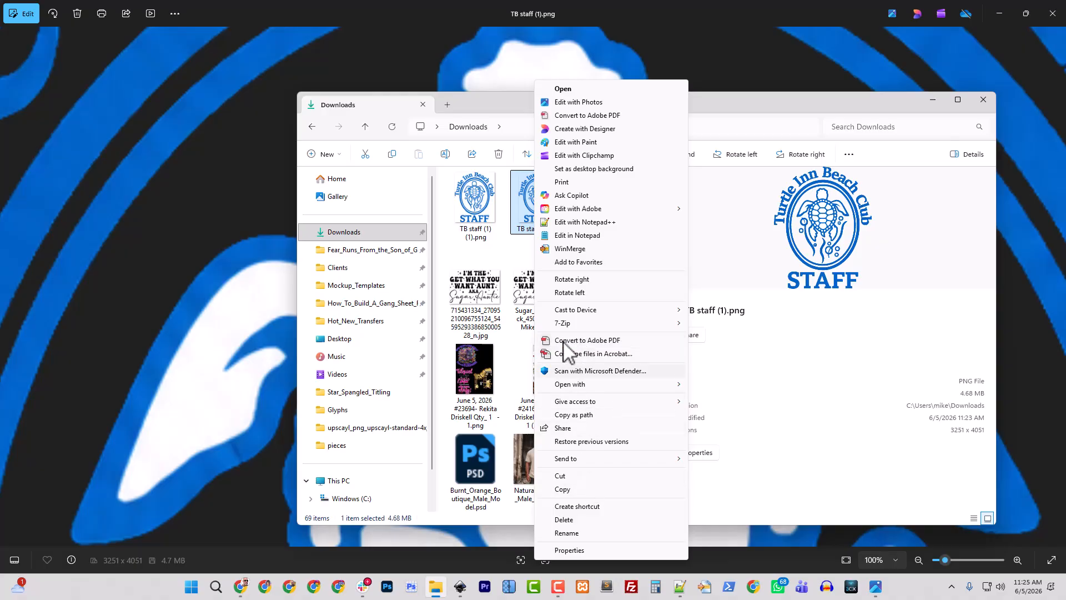
pyautogui.moveTo(568, 402)
pyautogui.moveTo(574, 384)
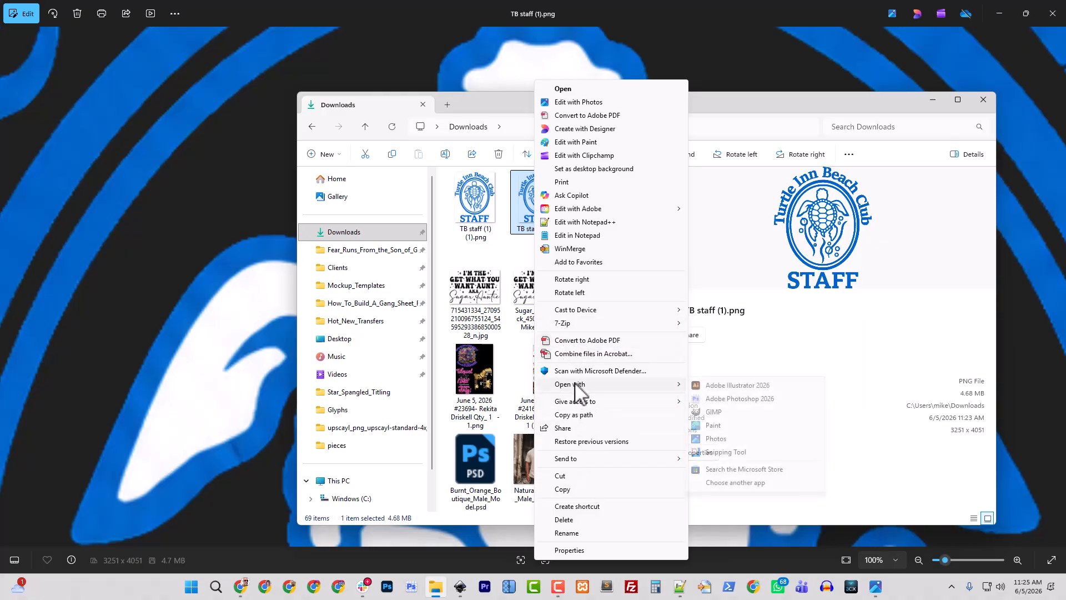
pyautogui.click(733, 397)
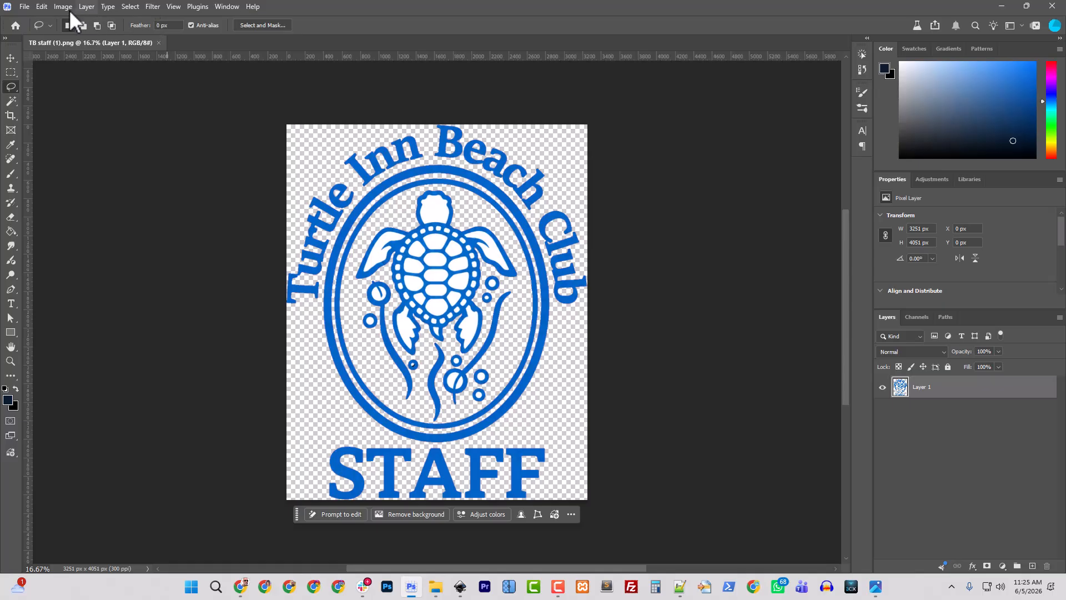
# Extend the canvas by 200 pixels in both width and height relative to its current size, and dismiss the update notice
pyautogui.click(68, 9)
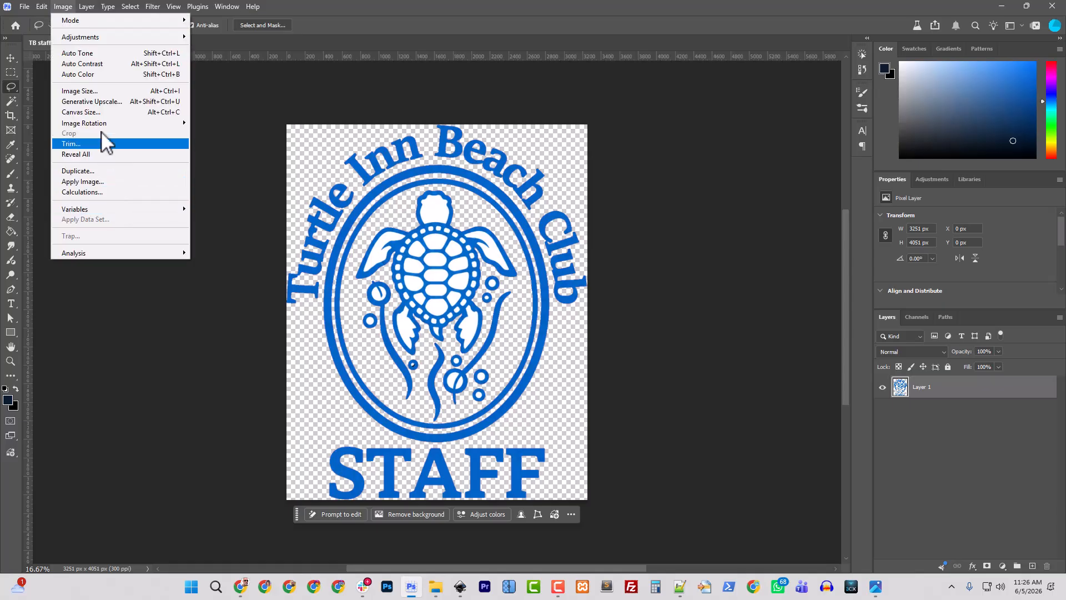
pyautogui.click(83, 112)
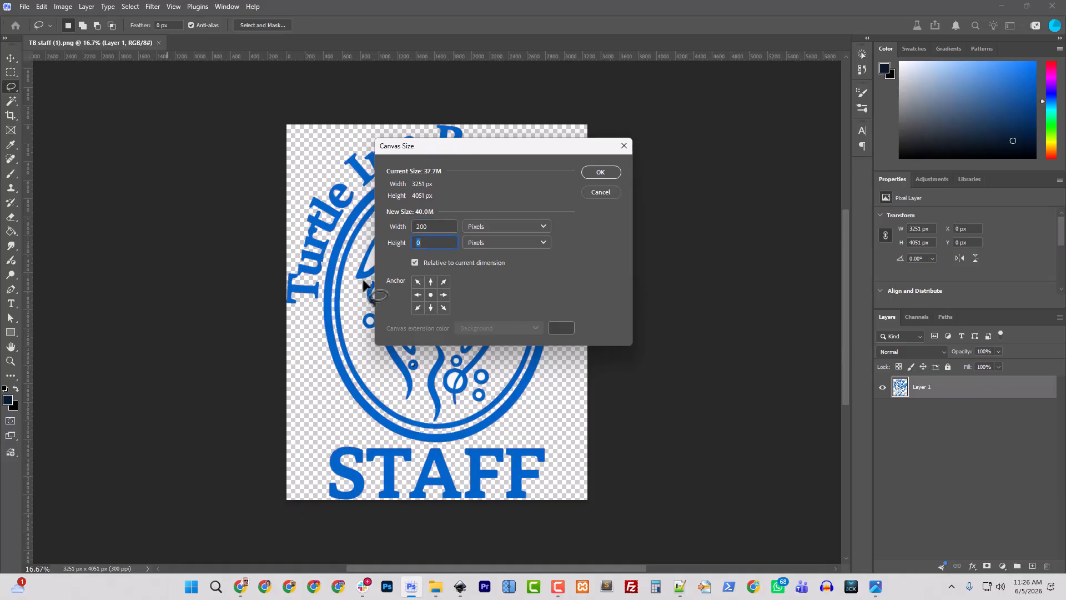
pyautogui.write('0')
pyautogui.press('Return')
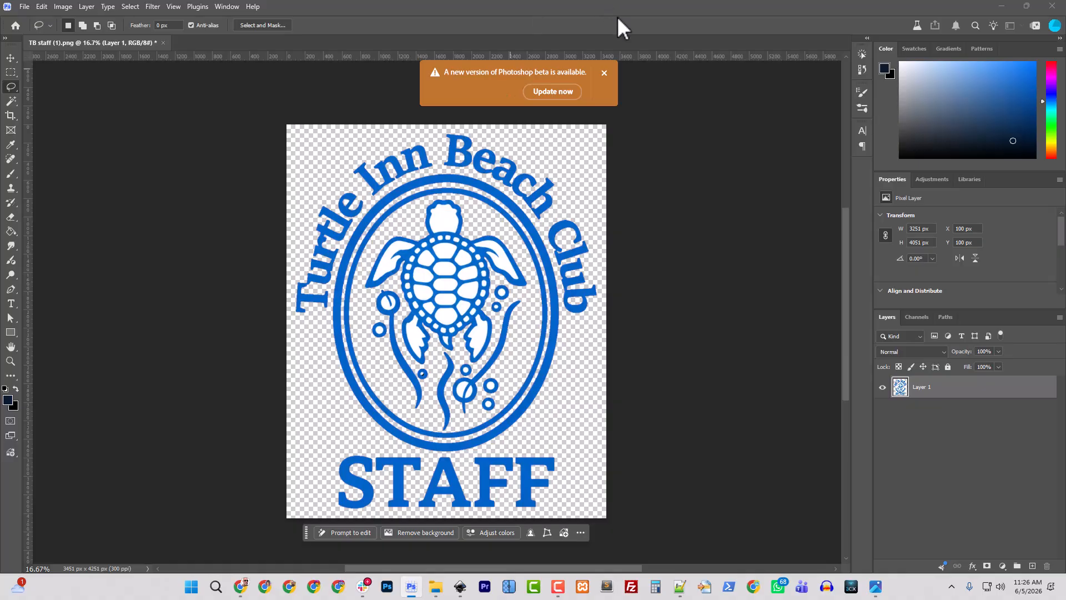
pyautogui.click(605, 72)
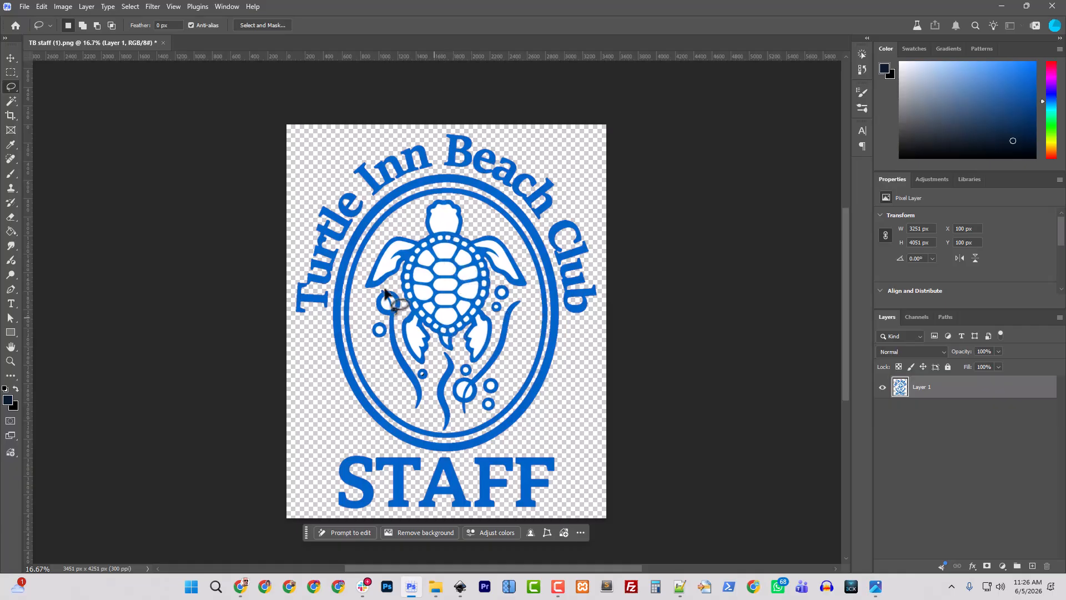
# Resize the image to 3 inches wide at 300 pixels/inch with automatic resampling, checking the turtle in the preview
pyautogui.click(63, 7)
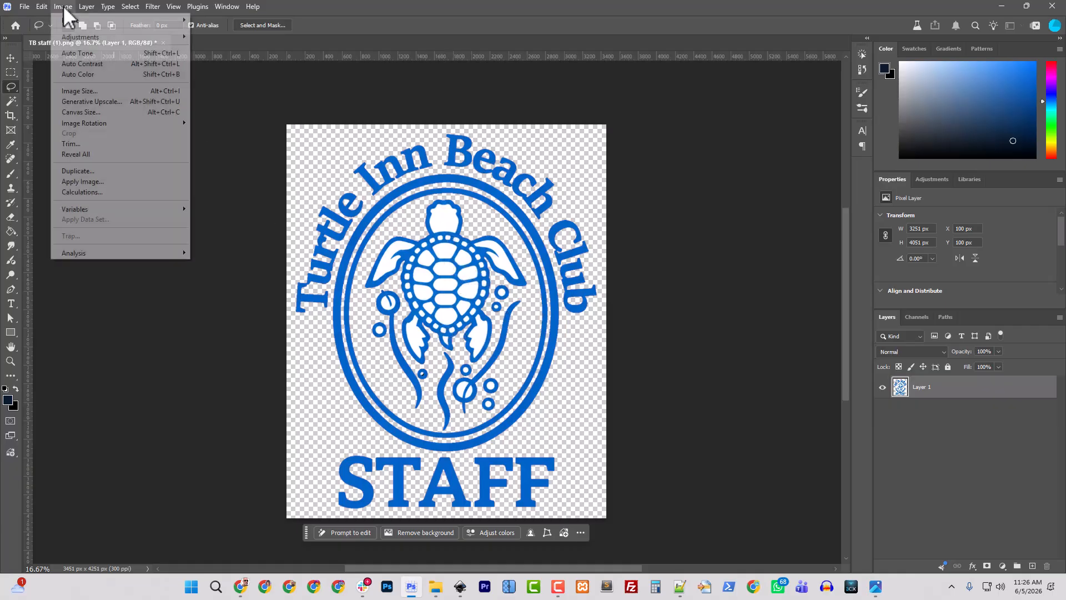
pyautogui.click(95, 91)
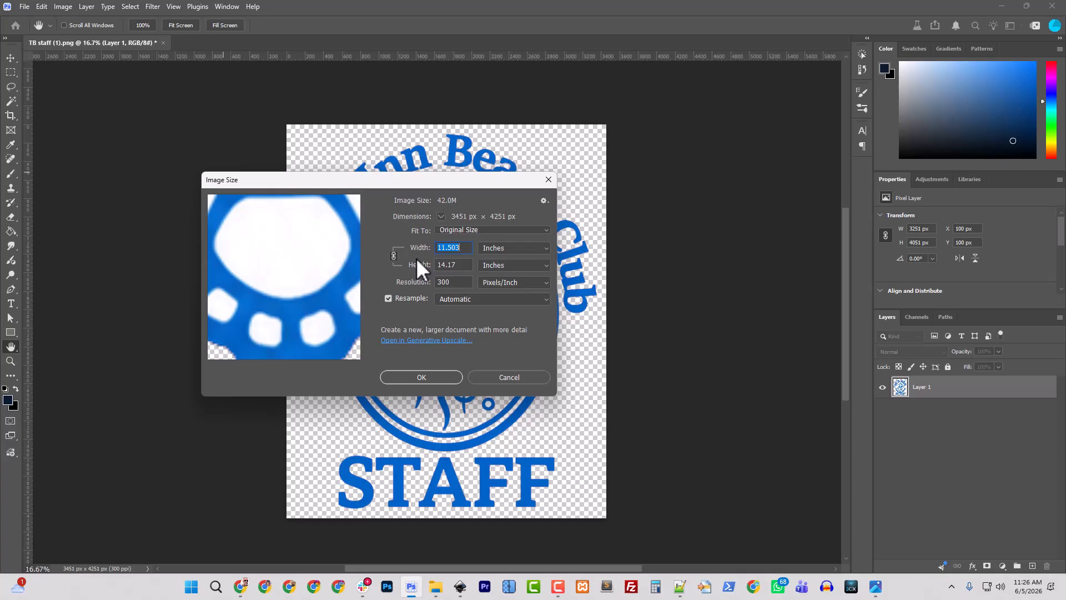
pyautogui.write('3')
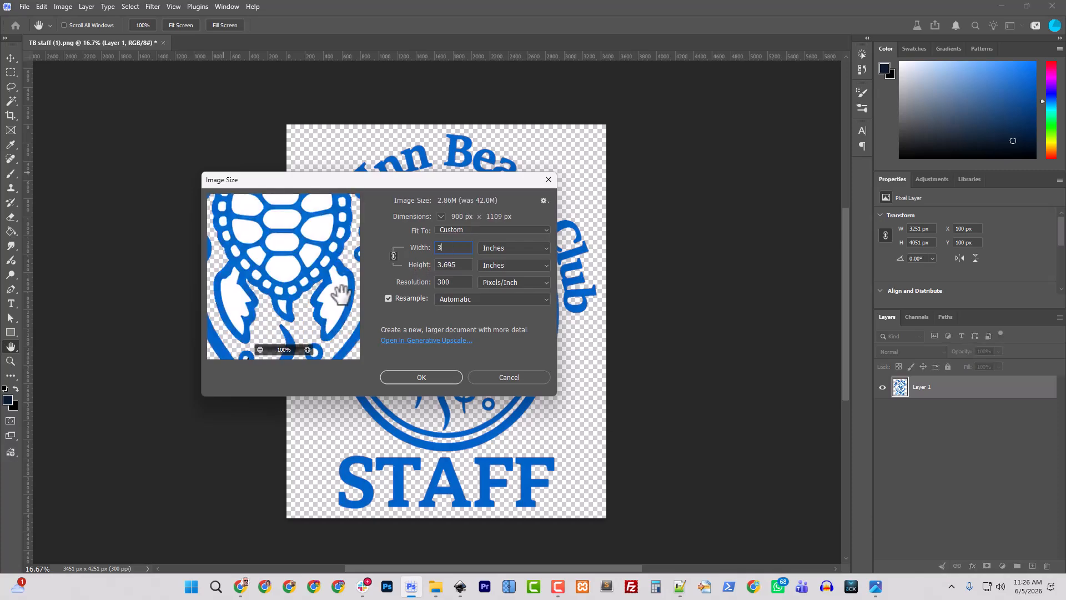
pyautogui.moveTo(288, 248); pyautogui.dragTo(348, 358)
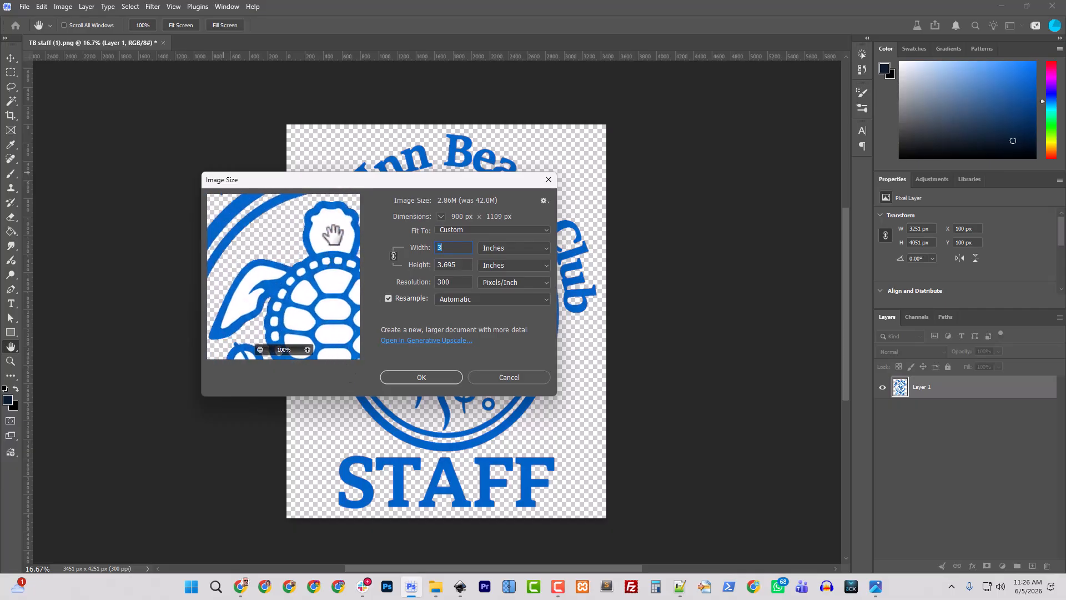
pyautogui.moveTo(333, 236); pyautogui.dragTo(315, 218)
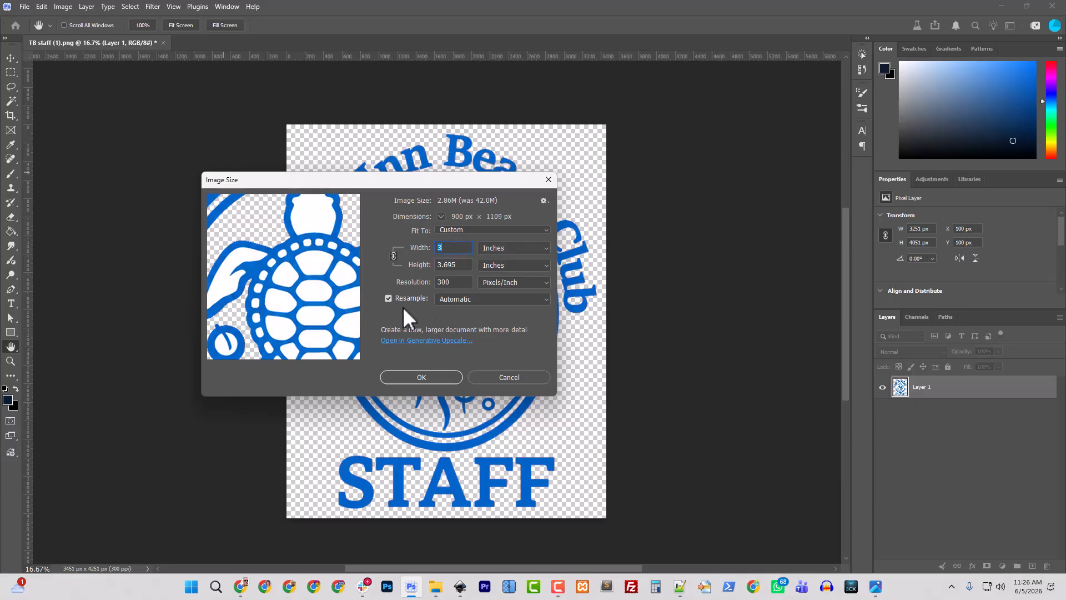
pyautogui.moveTo(281, 297); pyautogui.dragTo(314, 300)
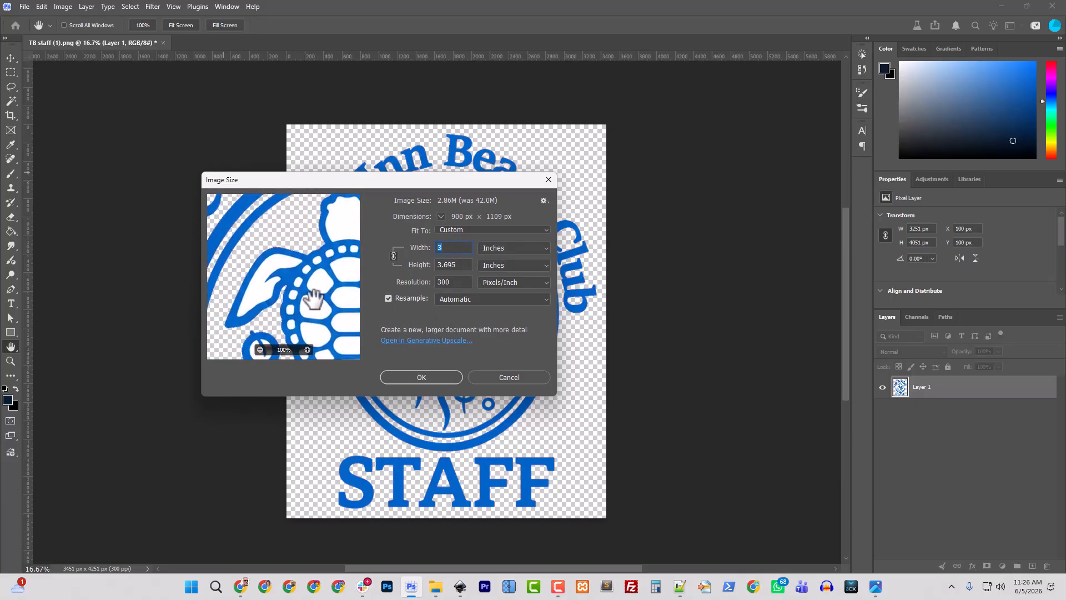
pyautogui.click(431, 374)
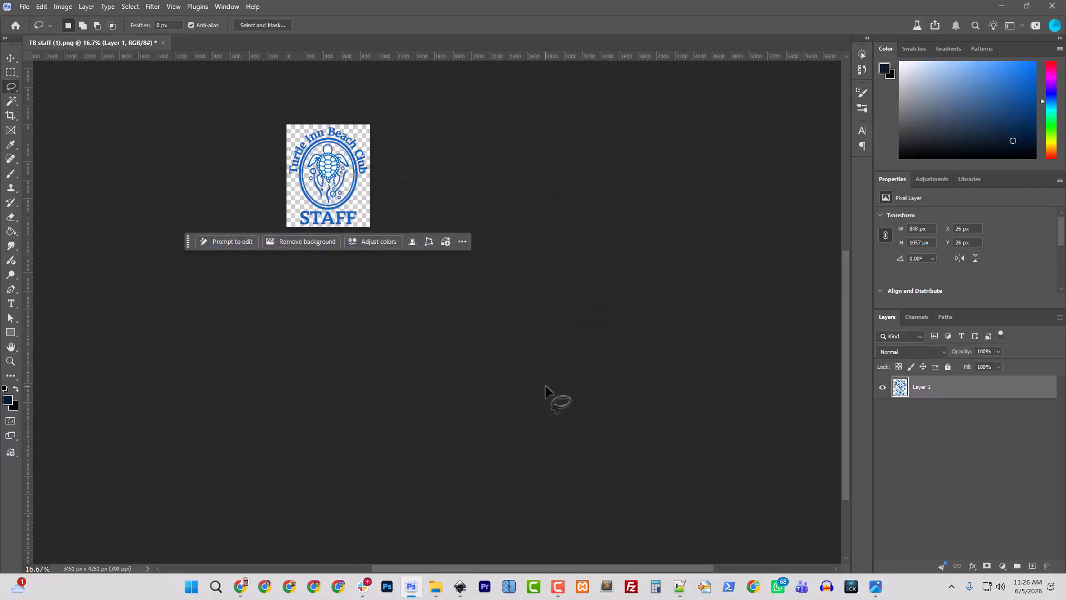
# Set the foreground color to the logo's blue by sampling its ring, lettering and seaweed
pyautogui.hotkey('ctrl', '+')
pyautogui.hotkey('ctrl', '+')
pyautogui.hotkey('ctrl', '+')
pyautogui.hotkey('ctrl', '+')
pyautogui.hotkey('ctrl', '+')
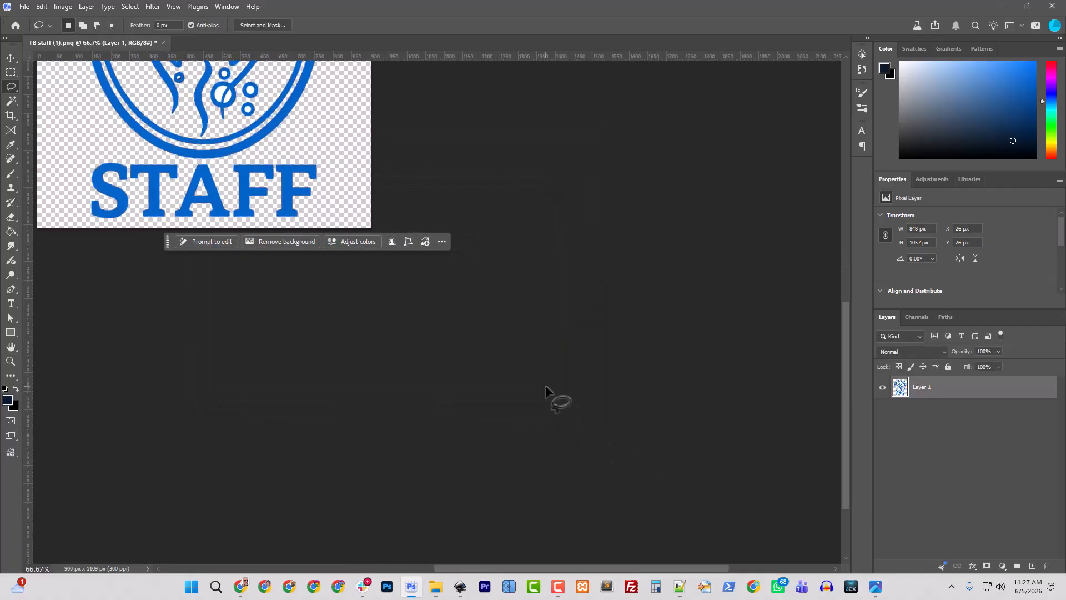
pyautogui.moveTo(197, 79); pyautogui.dragTo(496, 502)
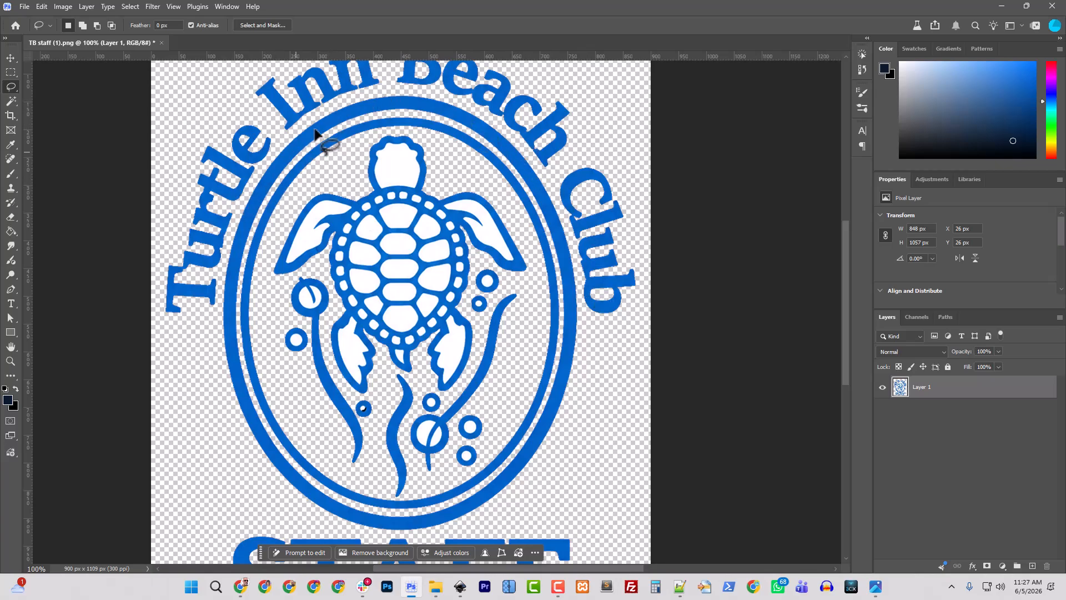
pyautogui.click(8, 399)
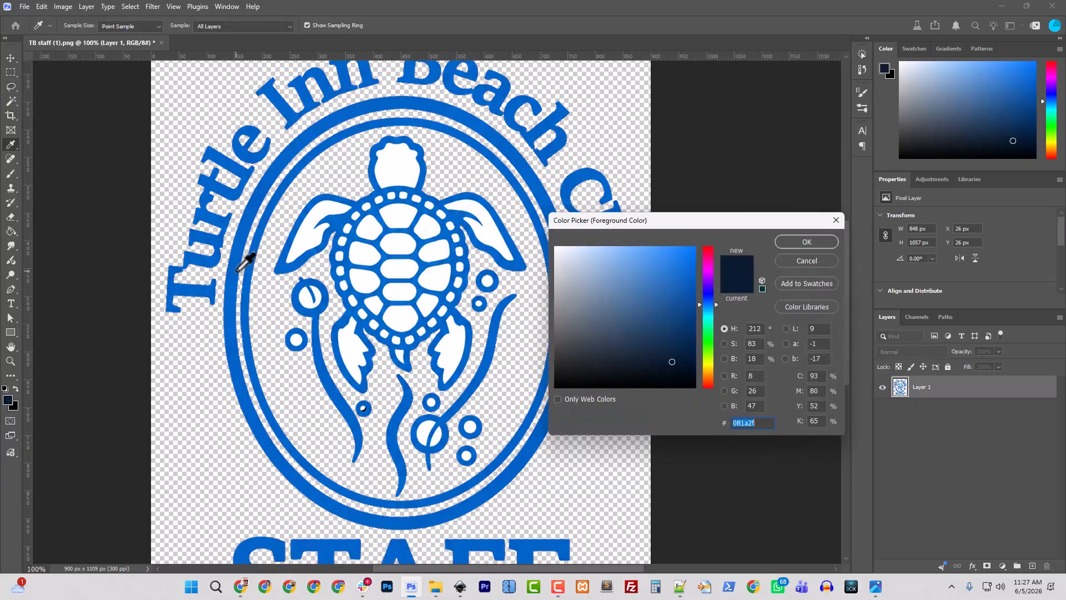
pyautogui.click(235, 272)
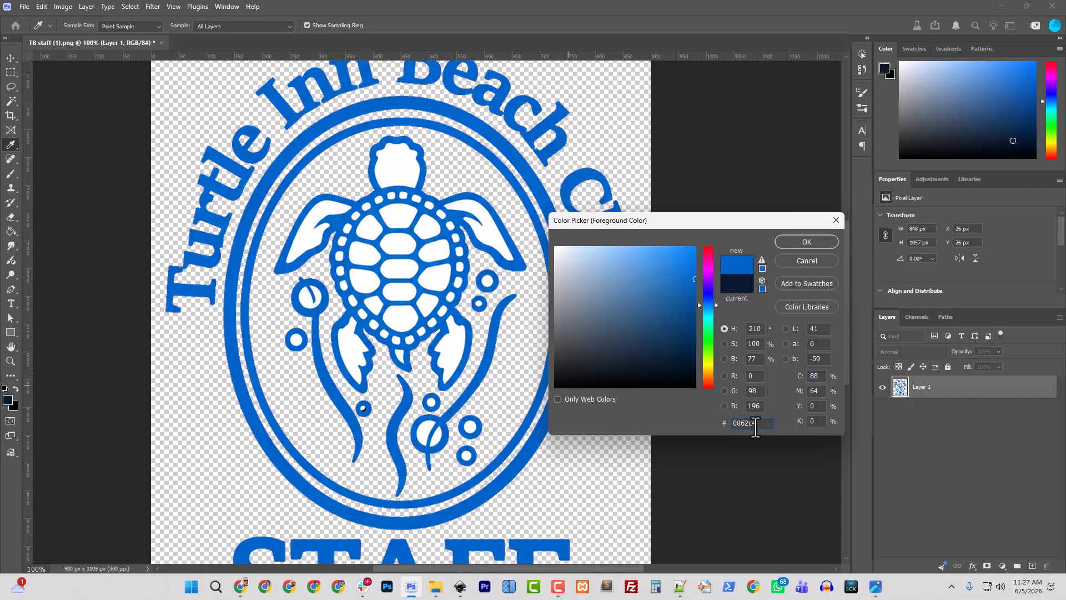
pyautogui.click(587, 169)
pyautogui.click(483, 369)
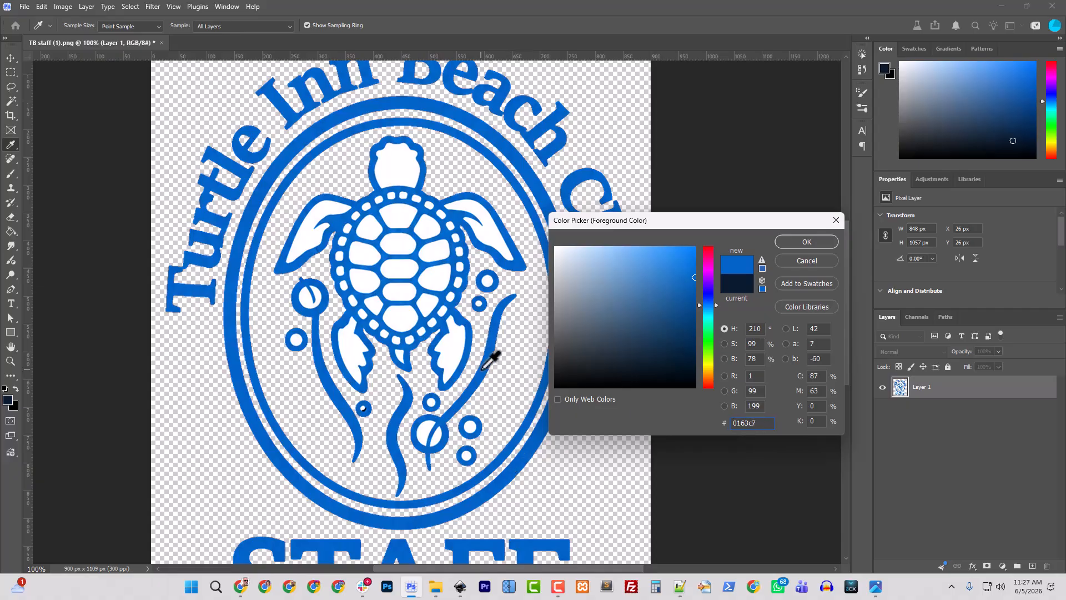
pyautogui.click(470, 343)
pyautogui.click(793, 241)
pyautogui.press('l')
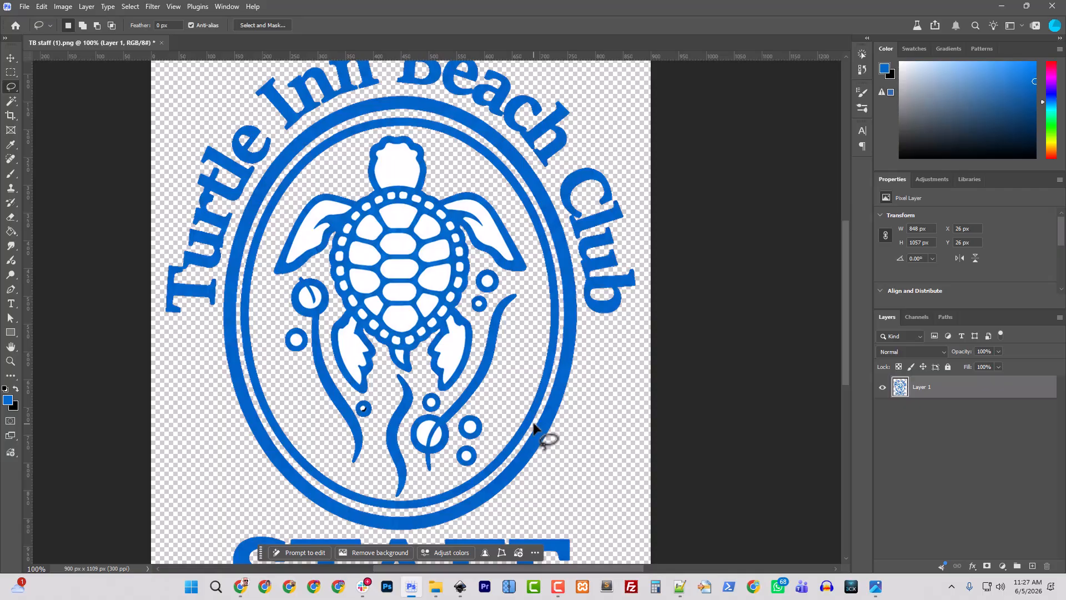
# Add a Solid Color fill layer in white (ffffff) and move it beneath the logo layer
pyautogui.scroll(3, 507, 411)
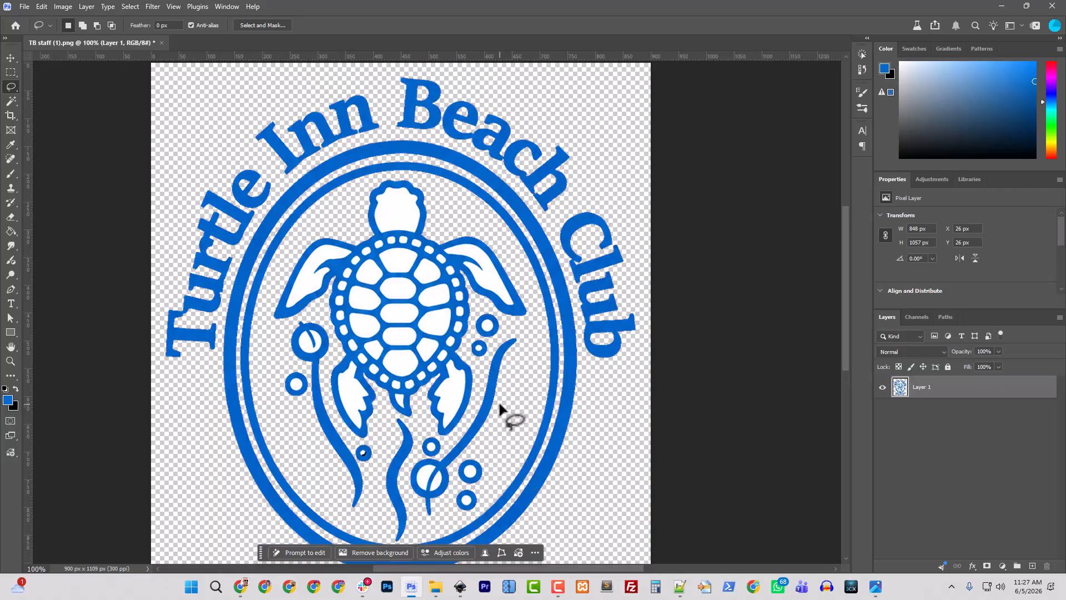
pyautogui.scroll(-10, 500, 414)
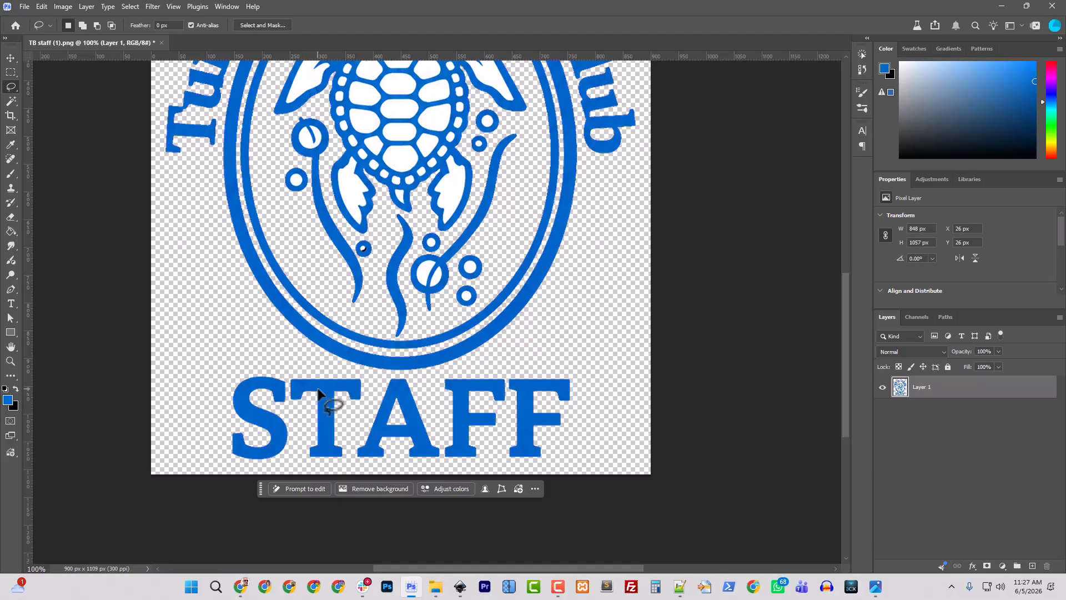
pyautogui.scroll(6, 452, 364)
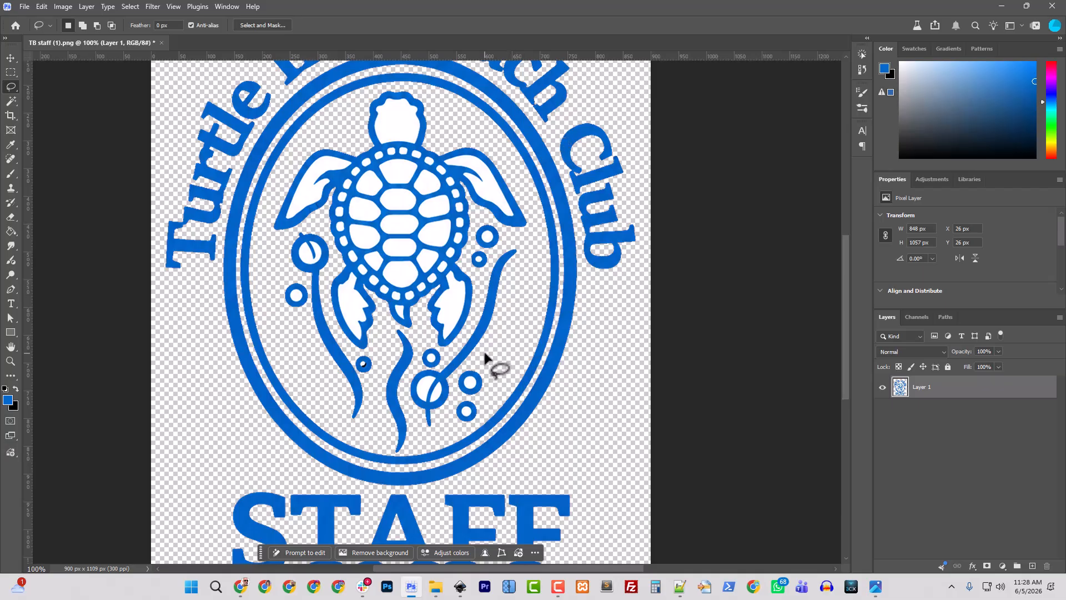
pyautogui.scroll(2, 485, 355)
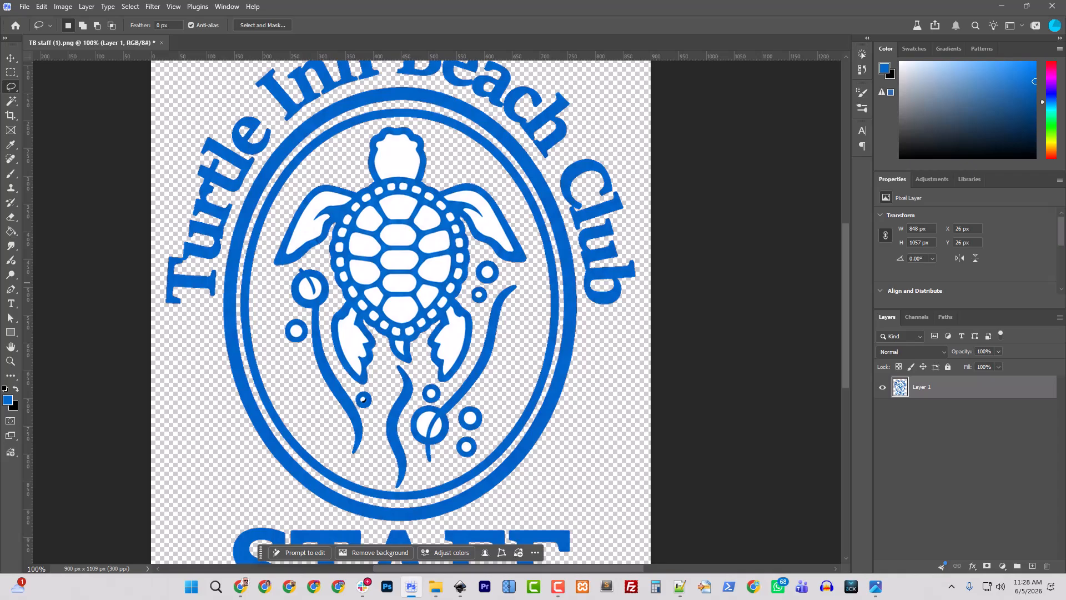
pyautogui.scroll(3, 297, 392)
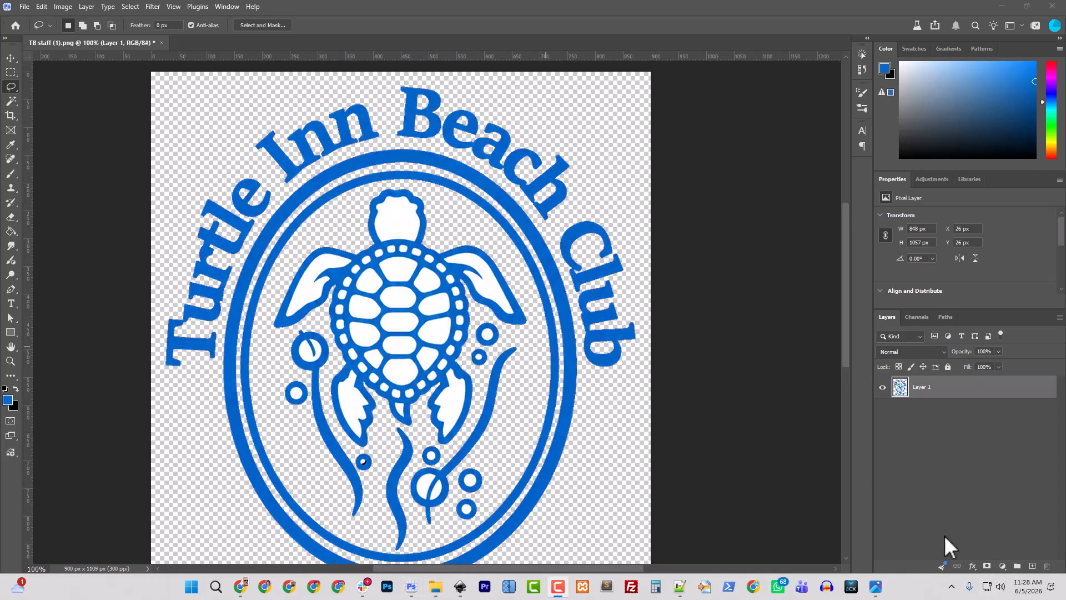
pyautogui.click(1002, 567)
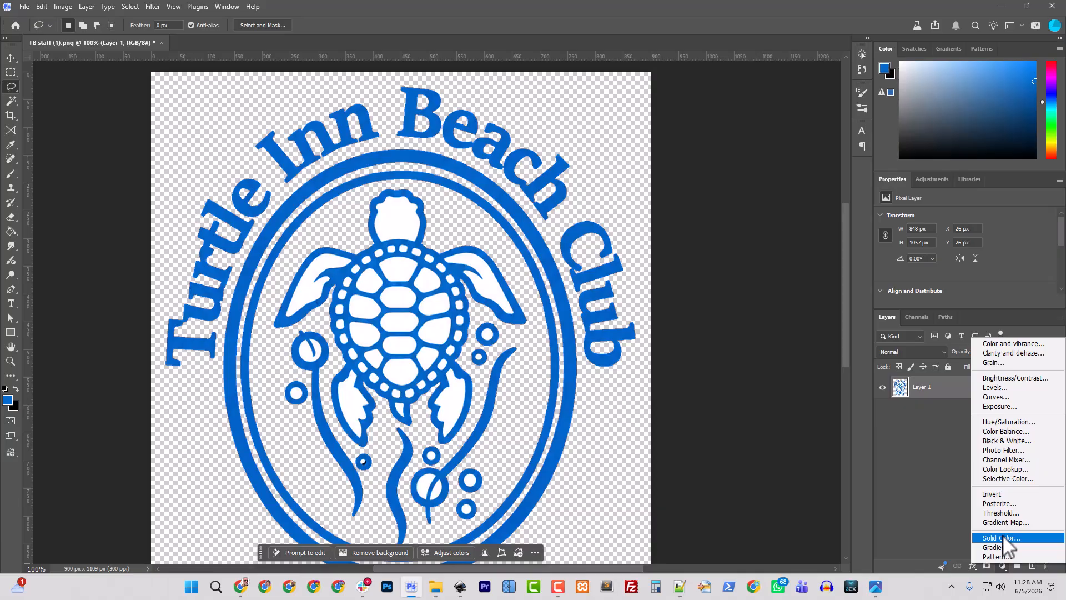
pyautogui.click(1003, 538)
pyautogui.write('ffffff')
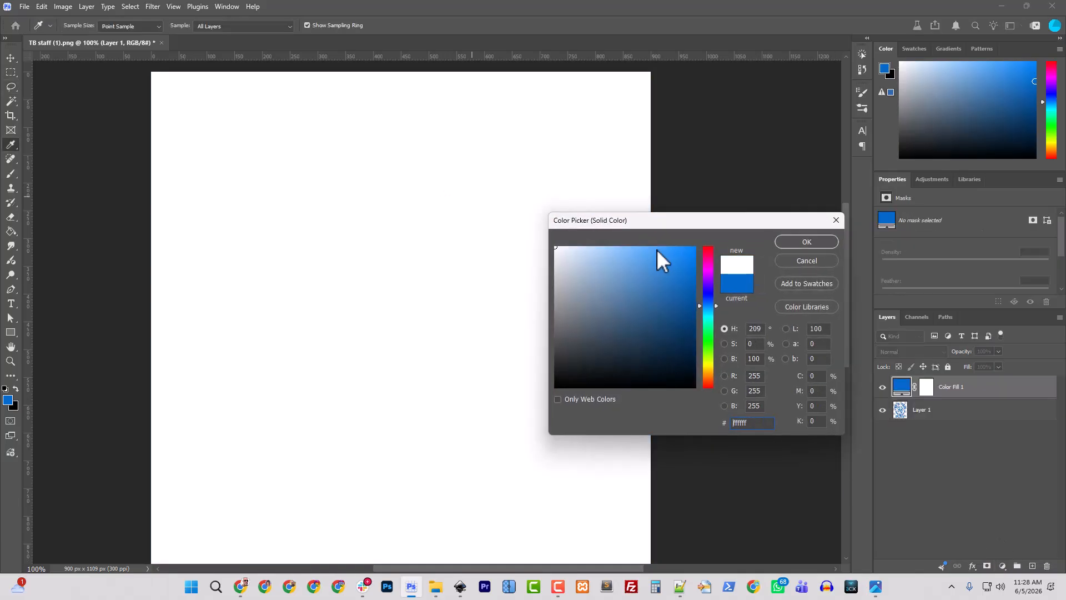
pyautogui.click(788, 248)
pyautogui.moveTo(951, 387); pyautogui.dragTo(975, 457)
pyautogui.press('l')
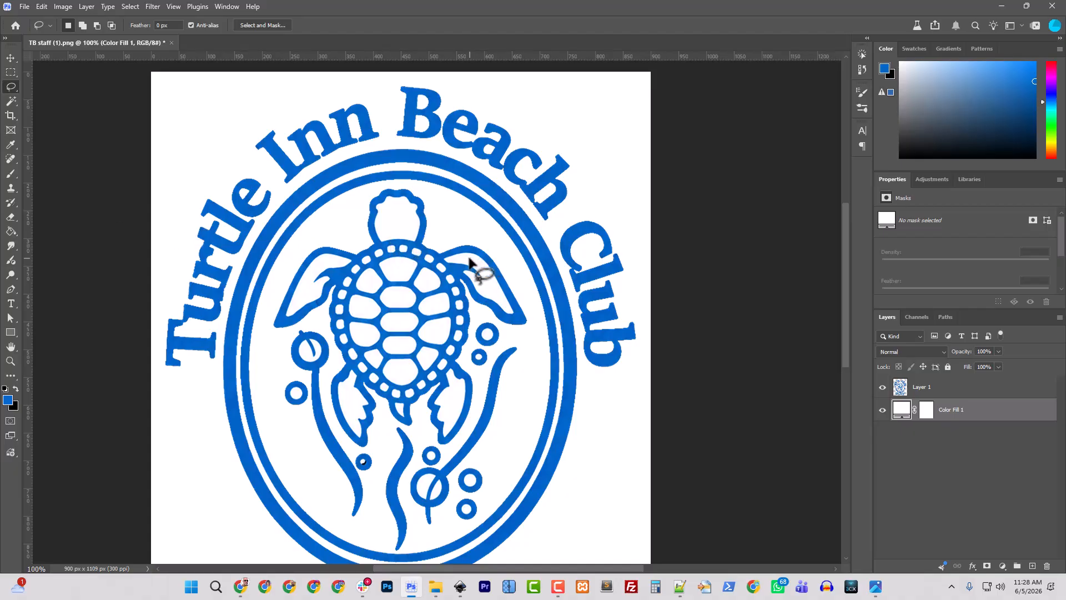
# Compare the logo with the white fill layer hidden and shown, and make the logo layer active
pyautogui.scroll(-3, 402, 371)
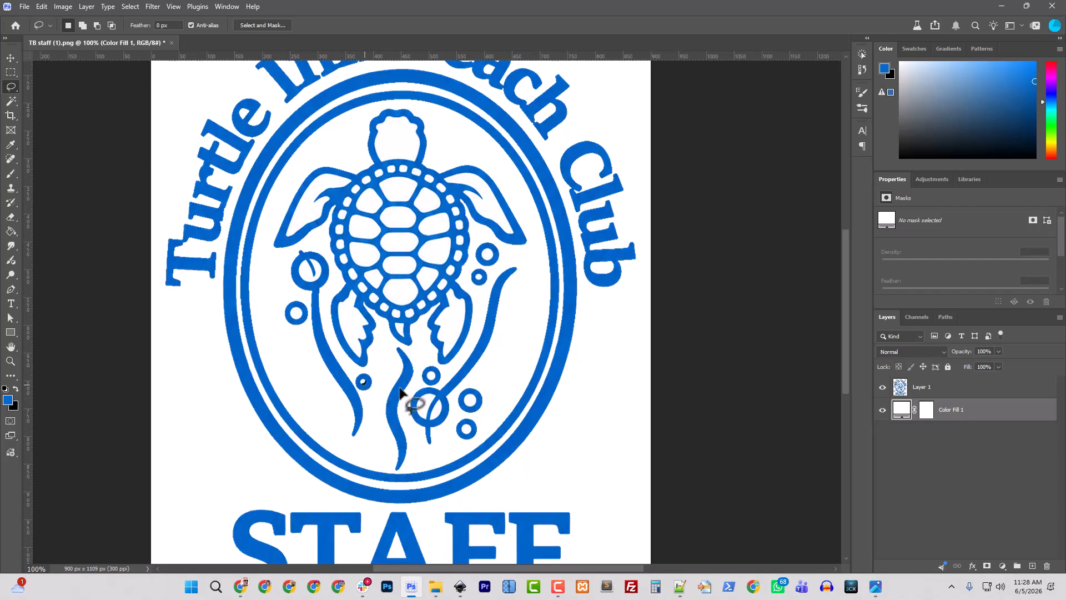
pyautogui.click(883, 410)
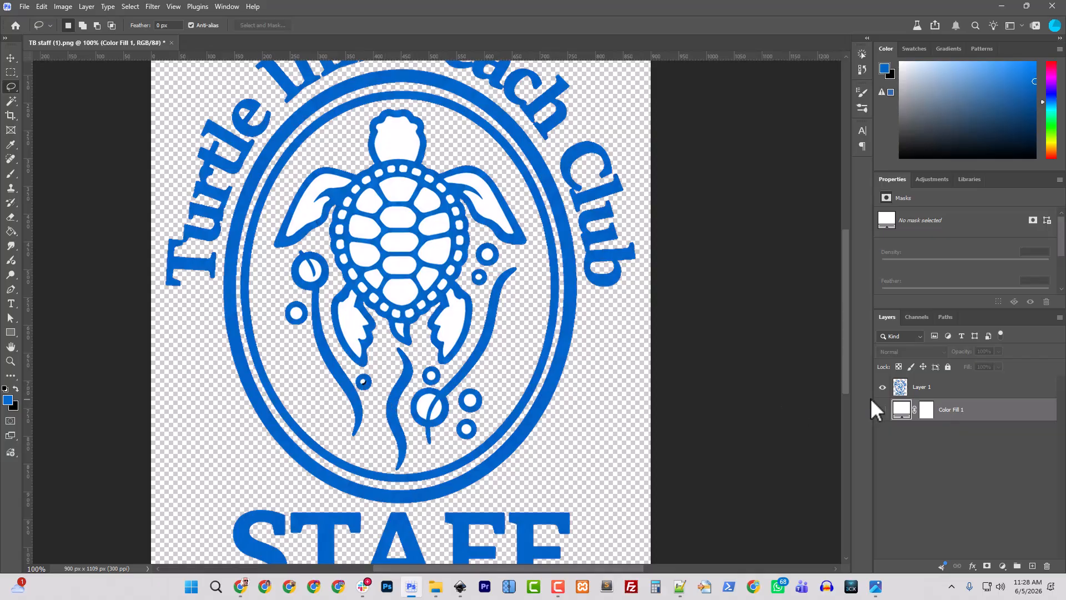
pyautogui.click(882, 409)
pyautogui.click(916, 388)
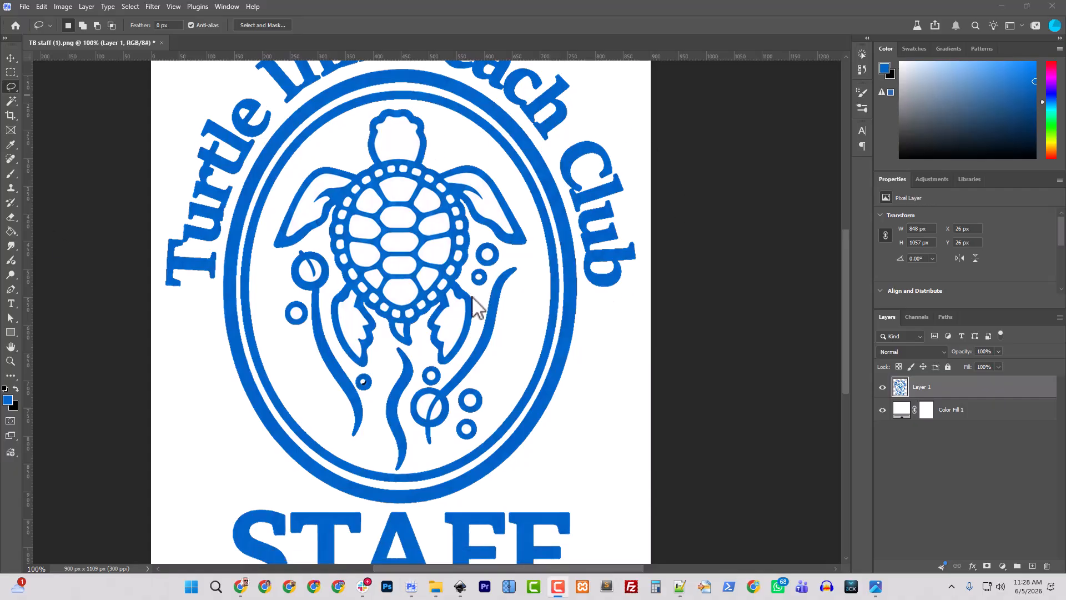
pyautogui.scroll(1, 381, 375)
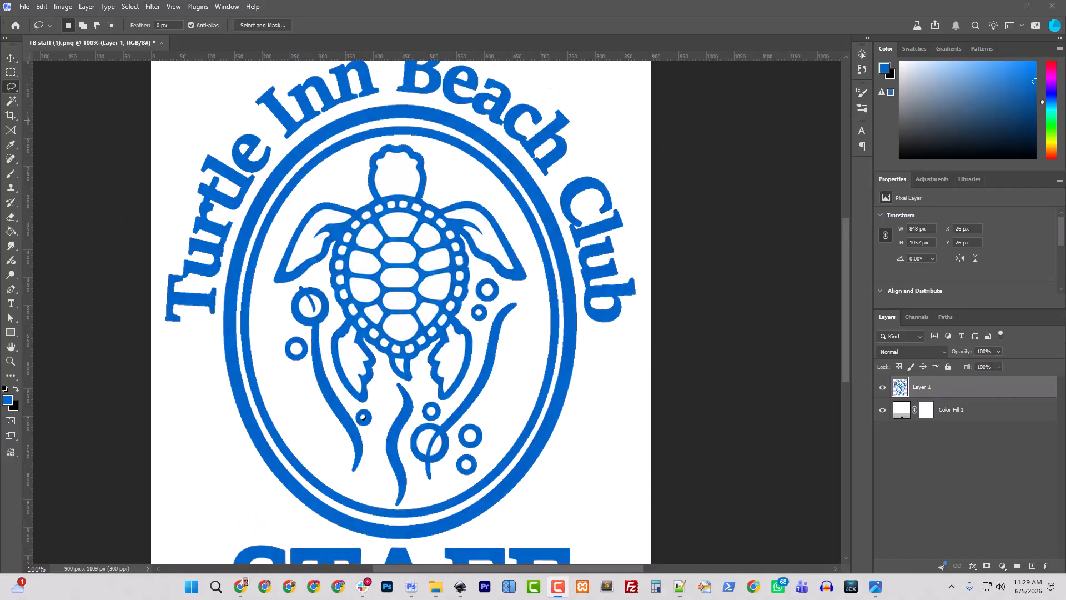
pyautogui.scroll(-4, 381, 374)
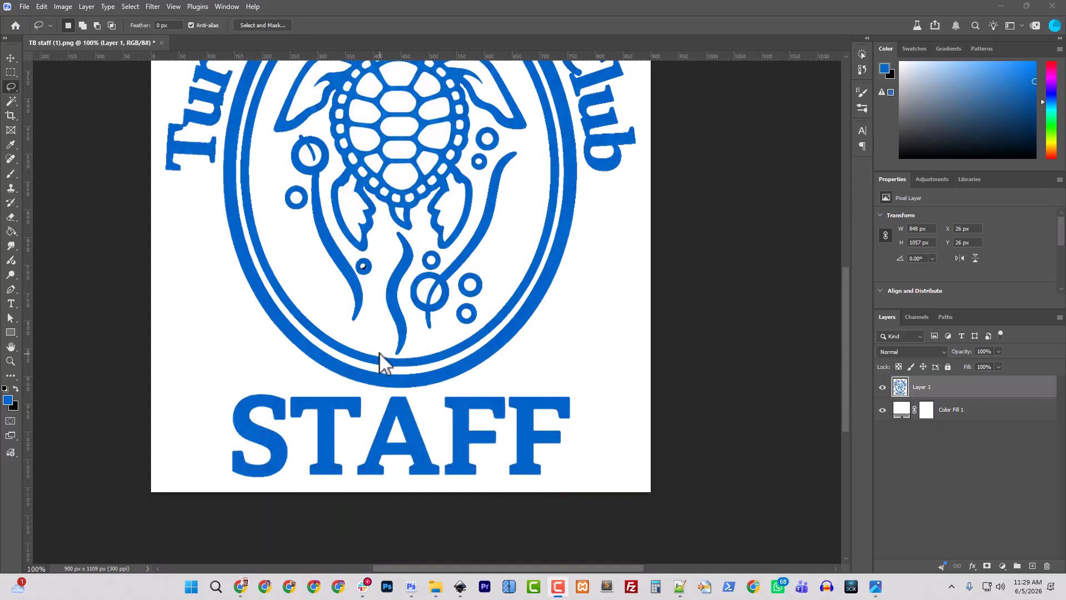
pyautogui.moveTo(436, 10); pyautogui.dragTo(436, 14)
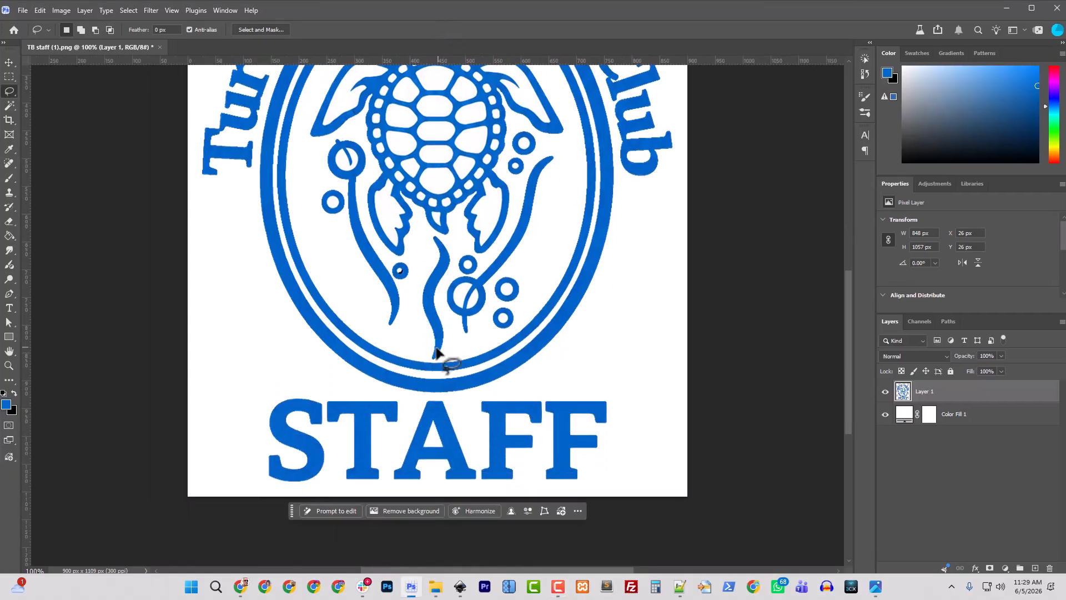
# Cover the dark spot inside the small bubble between the seaweed strands with a white ellipse about 11 px in diameter
pyautogui.scroll(3, 436, 351)
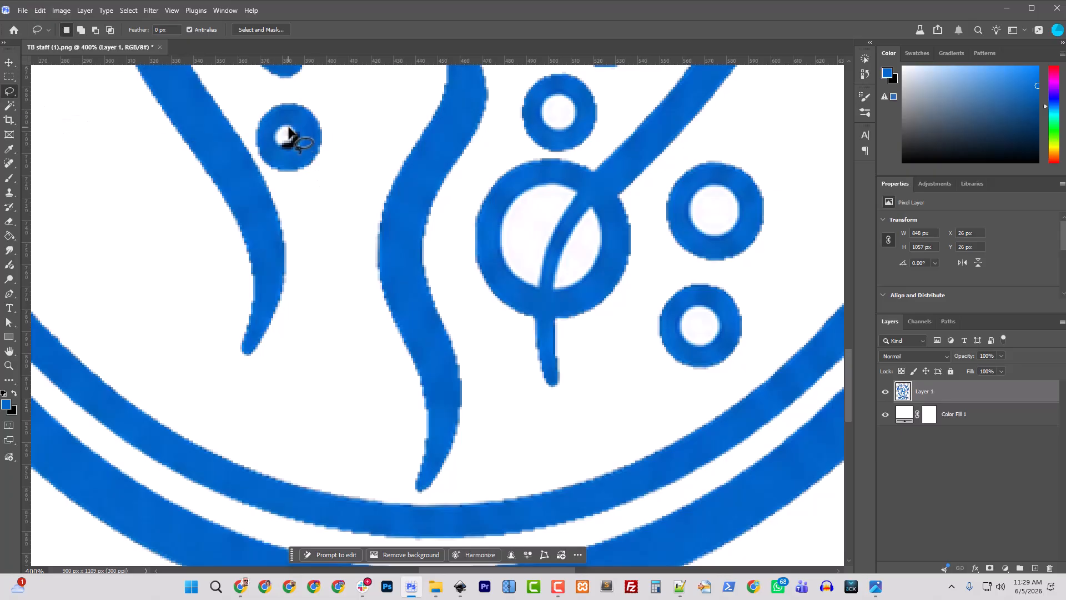
pyautogui.moveTo(289, 127)
pyautogui.mouseDown()
pyautogui.moveTo(286, 150)
pyautogui.moveTo(290, 135)
pyautogui.mouseUp()
pyautogui.click(305, 165)
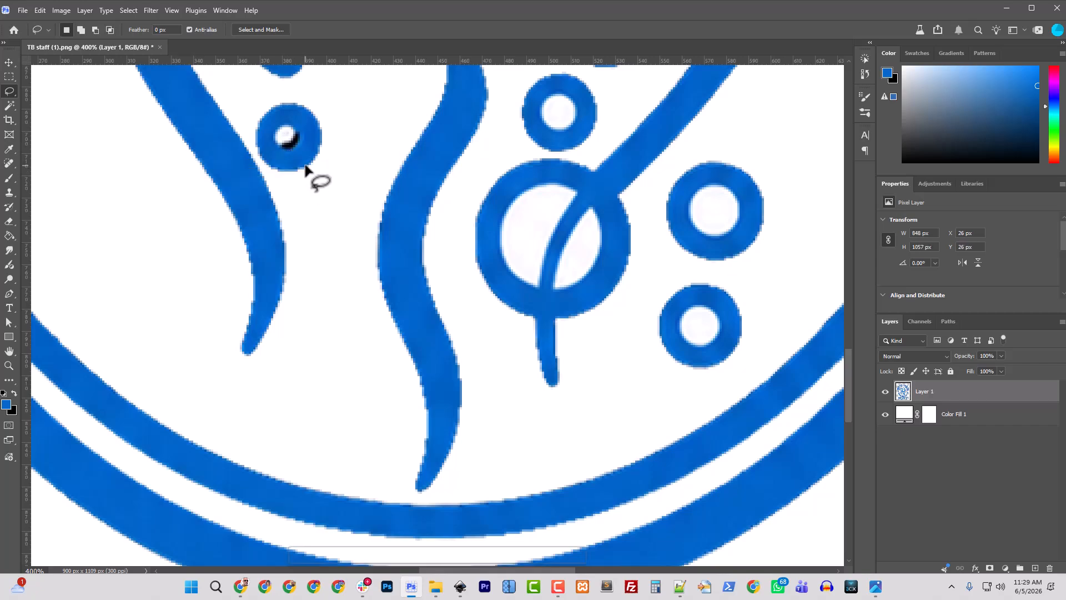
pyautogui.click(8, 337)
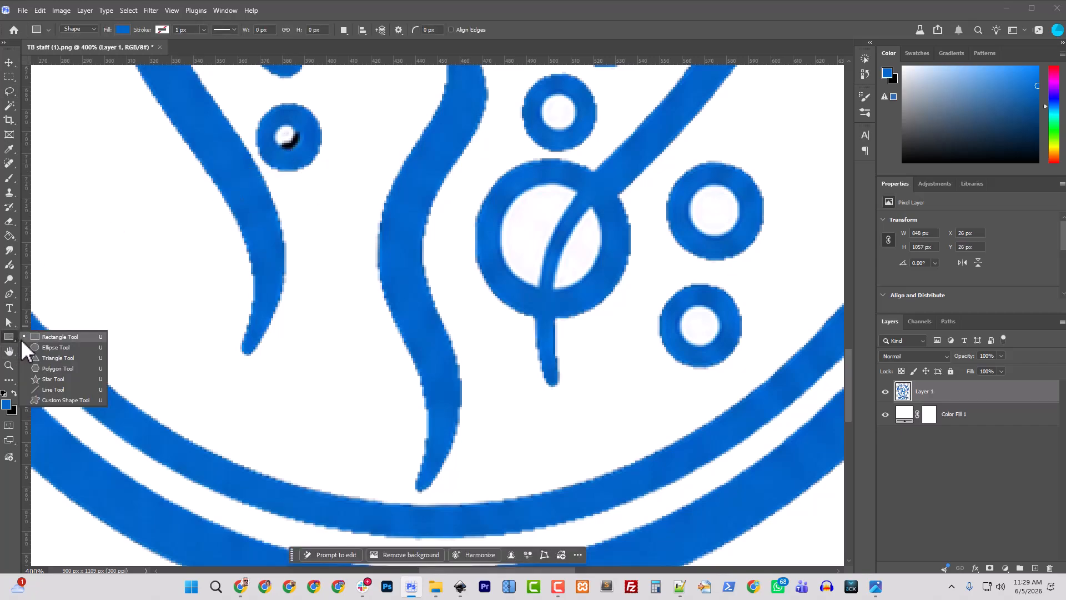
pyautogui.click(44, 349)
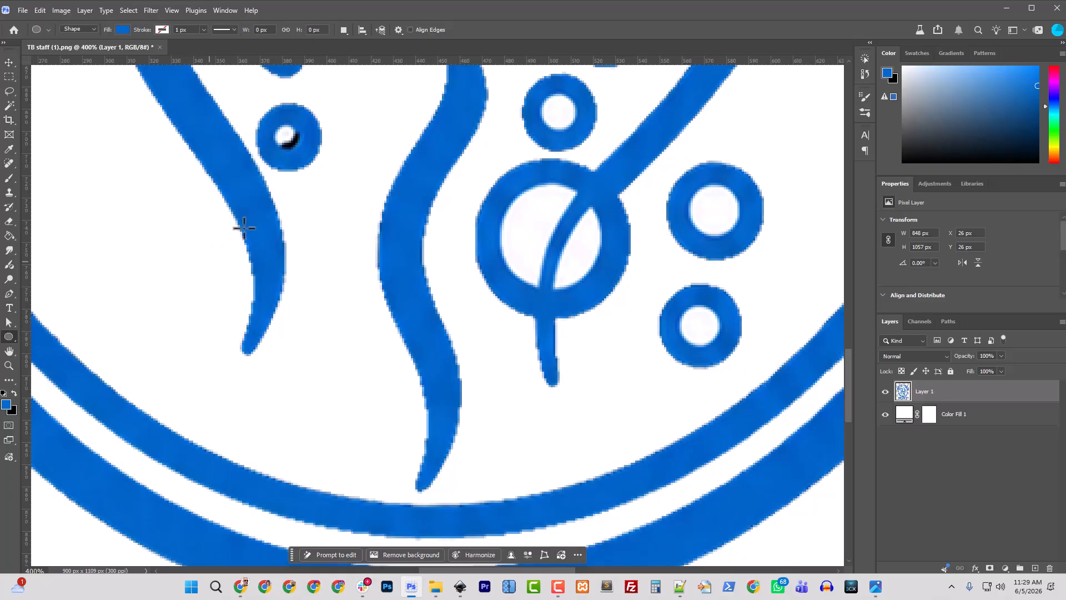
pyautogui.click(3, 393)
pyautogui.click(15, 393)
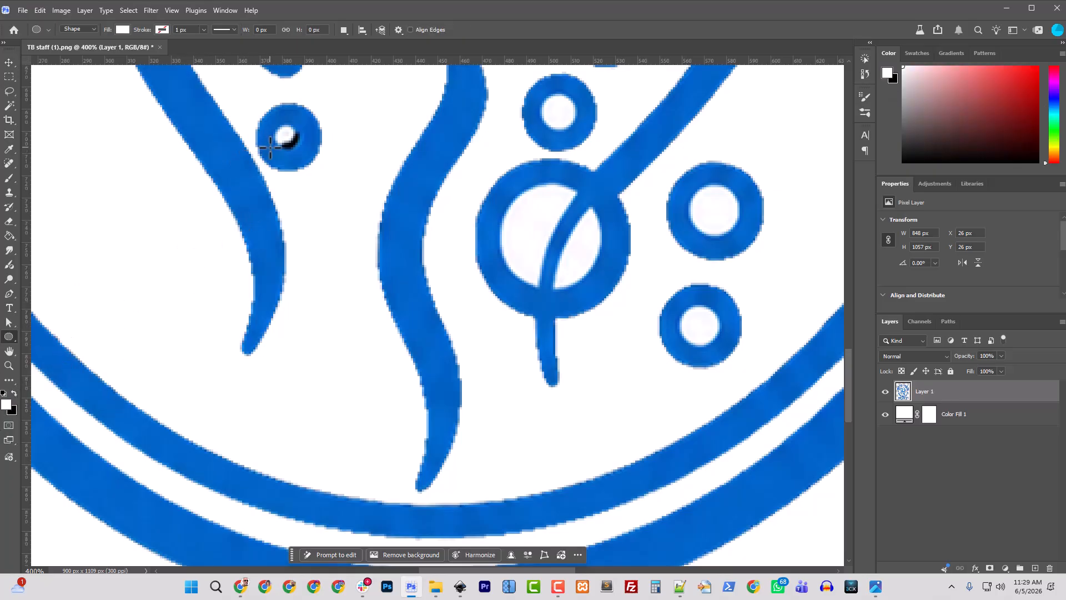
pyautogui.moveTo(271, 148)
pyautogui.mouseDown()
pyautogui.moveTo(300, 124)
pyautogui.moveTo(289, 137)
pyautogui.mouseUp()
pyautogui.click(9, 62)
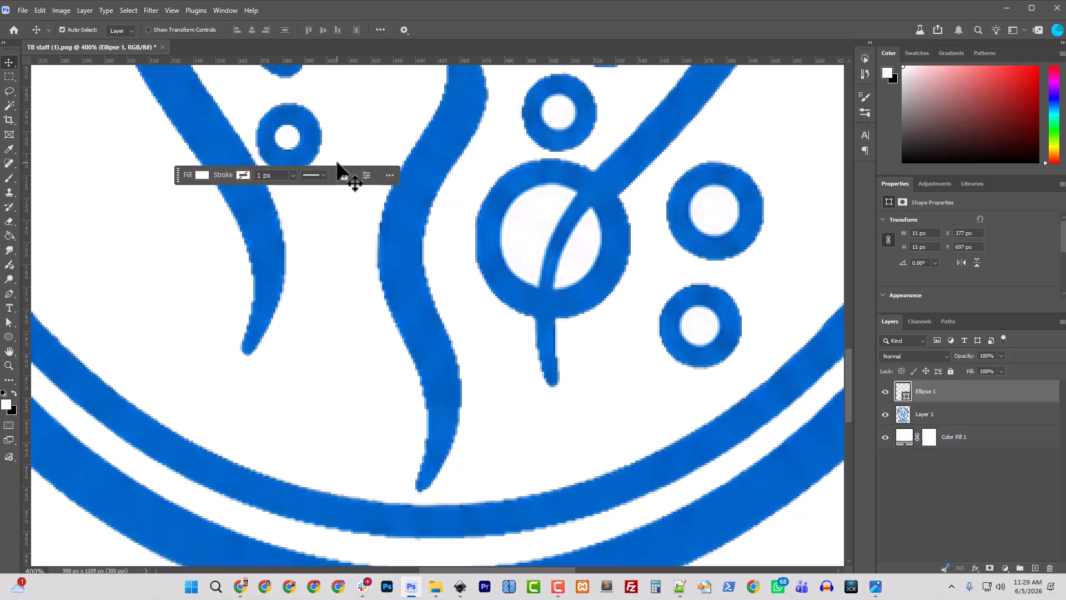
# Merge the ellipse, logo and white fill layers into a single layer
pyautogui.hotkey('ctrl', '-')
pyautogui.hotkey('ctrl', '-')
pyautogui.hotkey('ctrl', '-')
pyautogui.hotkey('ctrl', '-')
pyautogui.hotkey('ctrl', '-')
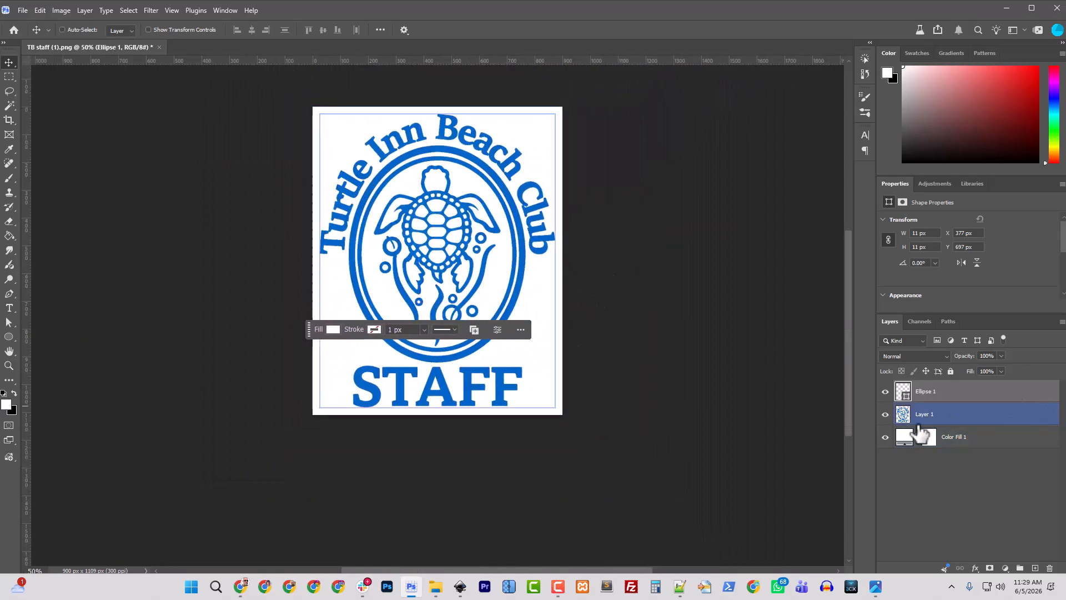
pyautogui.keyDown('shift'); pyautogui.click(959, 438); pyautogui.keyUp('shift')
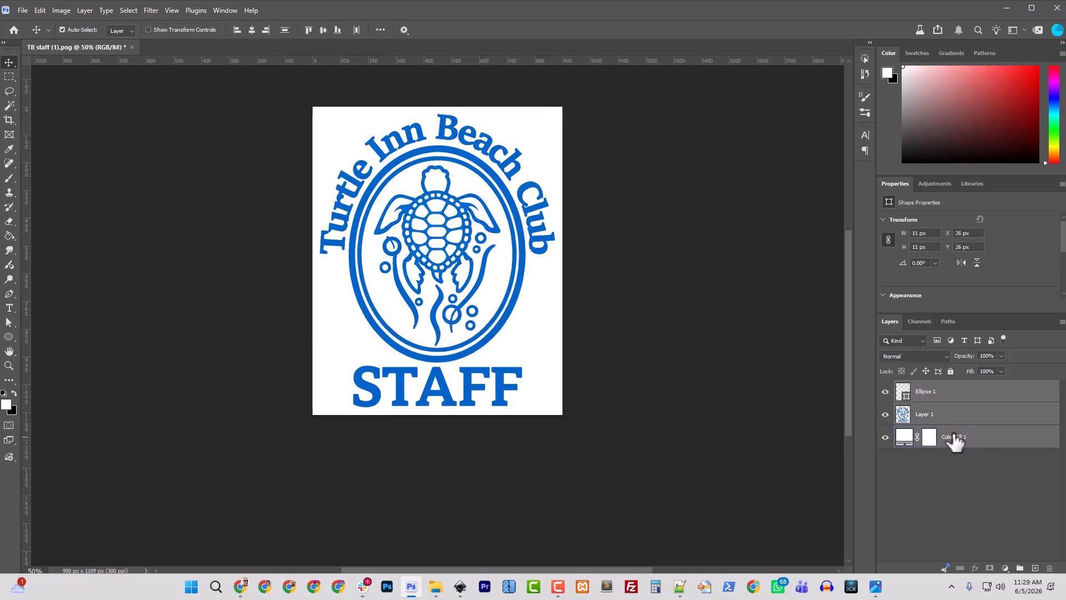
pyautogui.hotkey('ctrl', 'e')
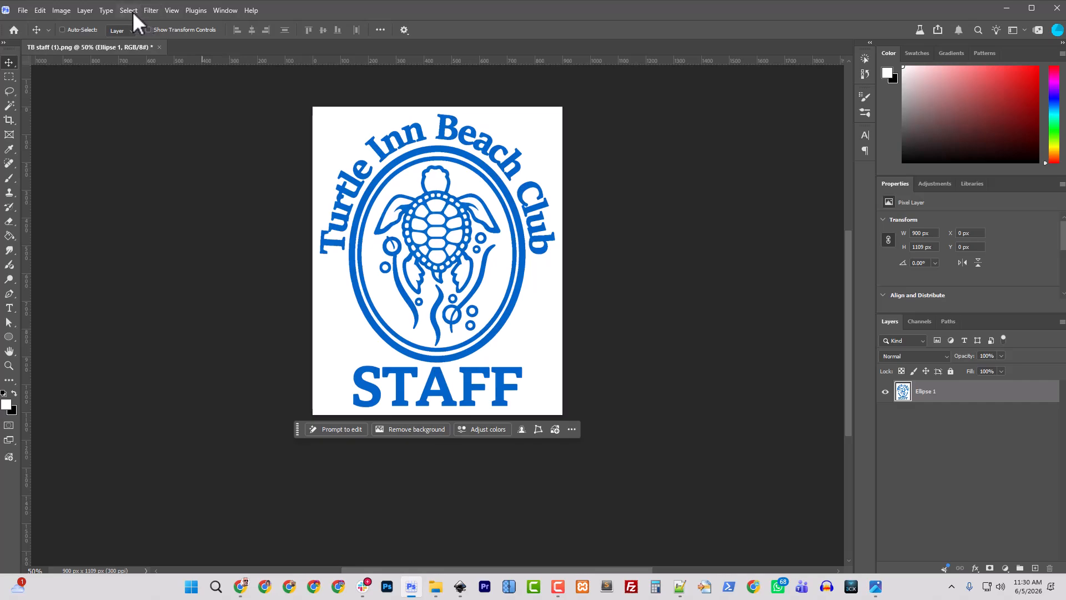
# Apply a Black & White adjustment to the merged logo with Blues set to -200%
pyautogui.click(92, 12)
pyautogui.moveTo(125, 153)
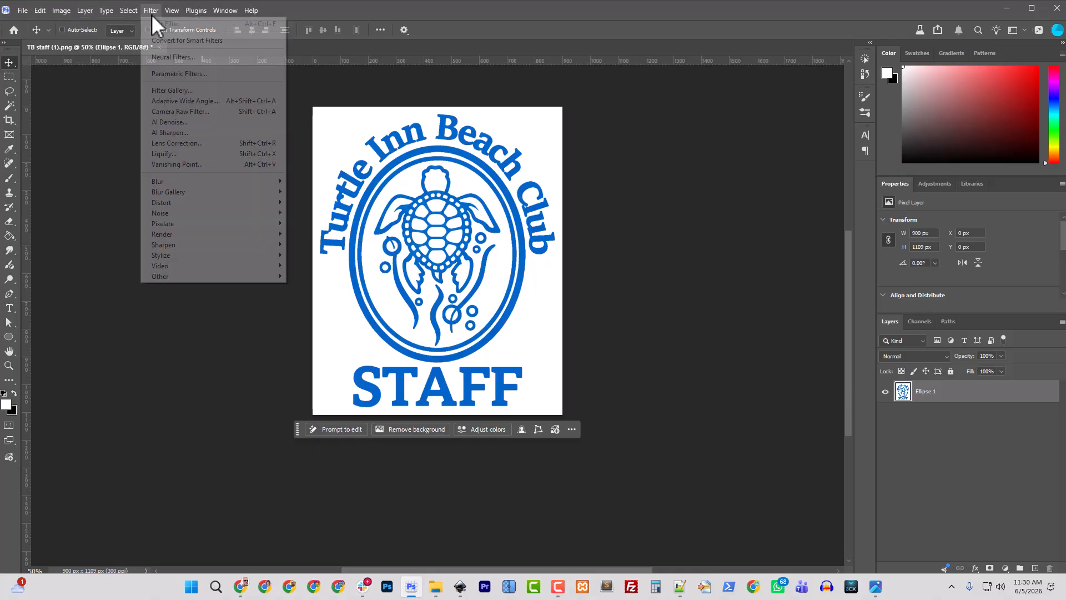
pyautogui.click(61, 10)
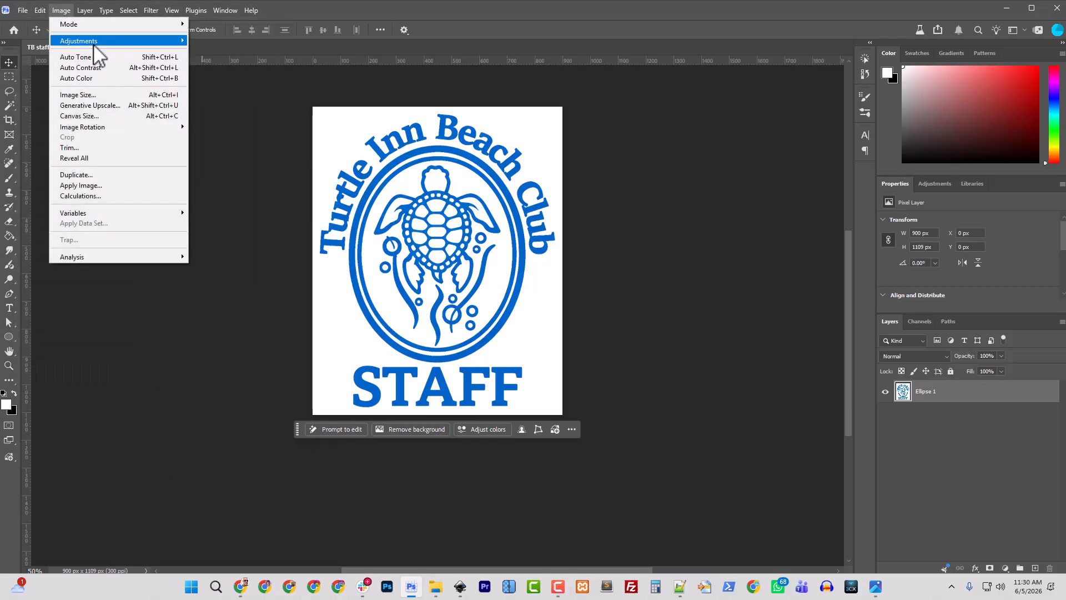
pyautogui.moveTo(97, 43)
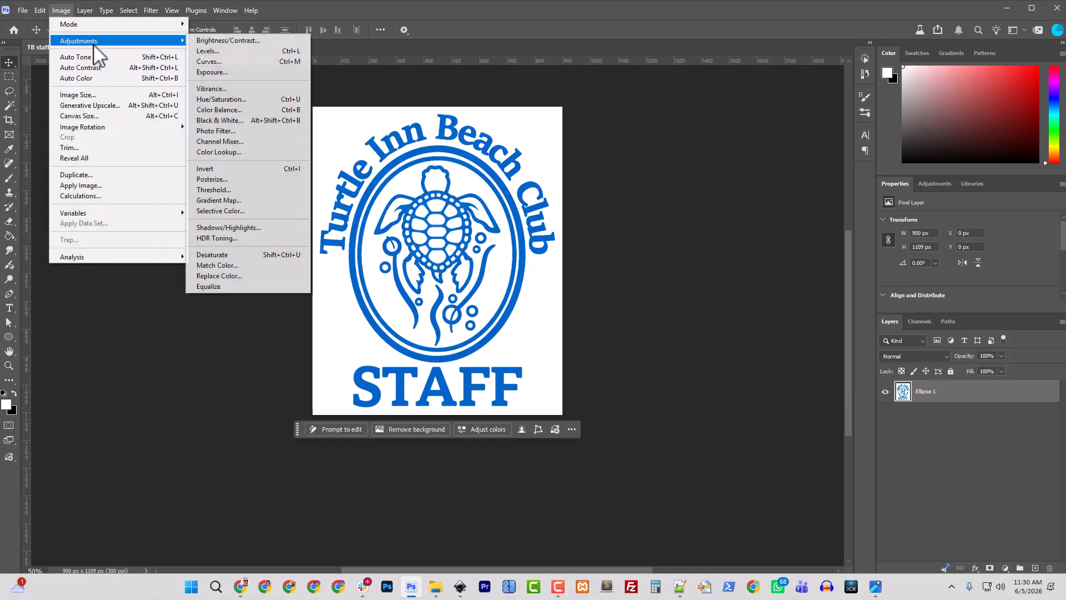
pyautogui.click(231, 119)
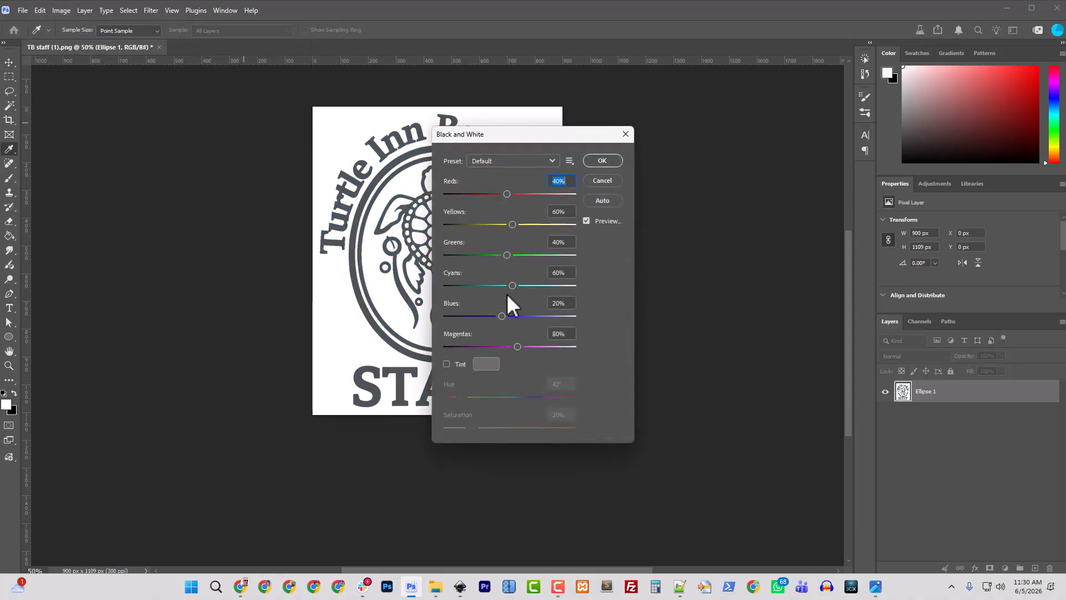
pyautogui.moveTo(505, 314); pyautogui.dragTo(418, 314)
pyautogui.moveTo(542, 132); pyautogui.dragTo(717, 132)
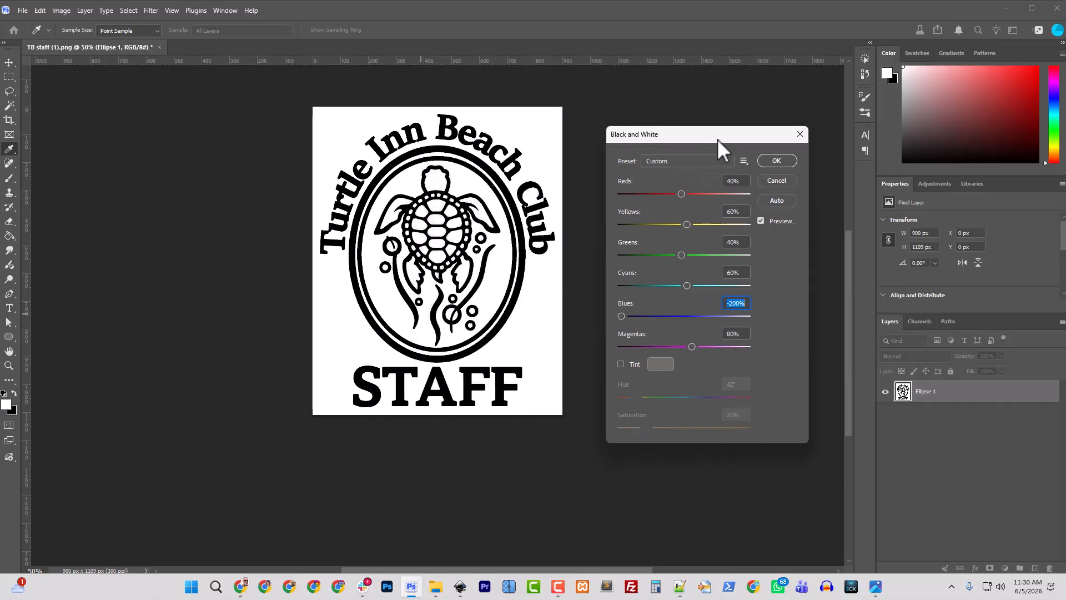
pyautogui.click(772, 161)
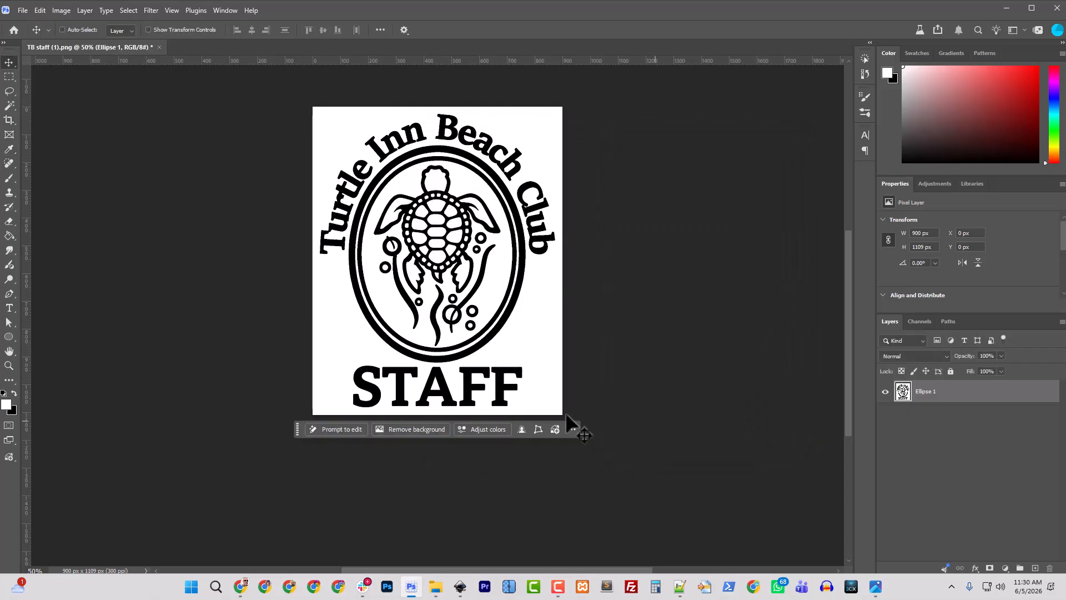
# Export the black-and-white logo as a PNG named Turtle_Inn_Beach_Club_black.png in the Downloads folder
pyautogui.click(22, 10)
pyautogui.moveTo(62, 207)
pyautogui.click(227, 214)
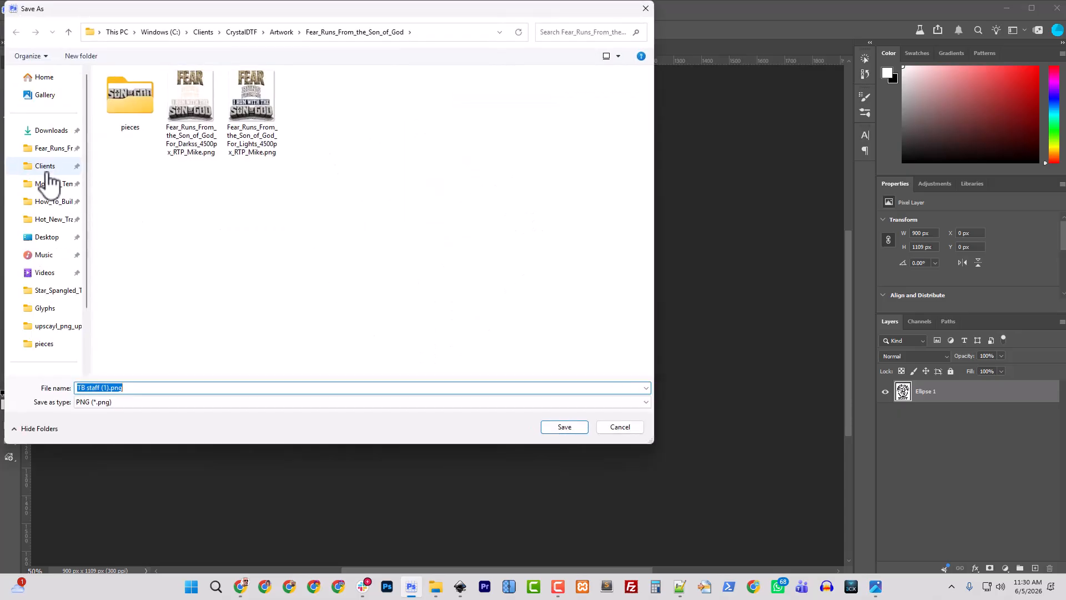
pyautogui.click(39, 131)
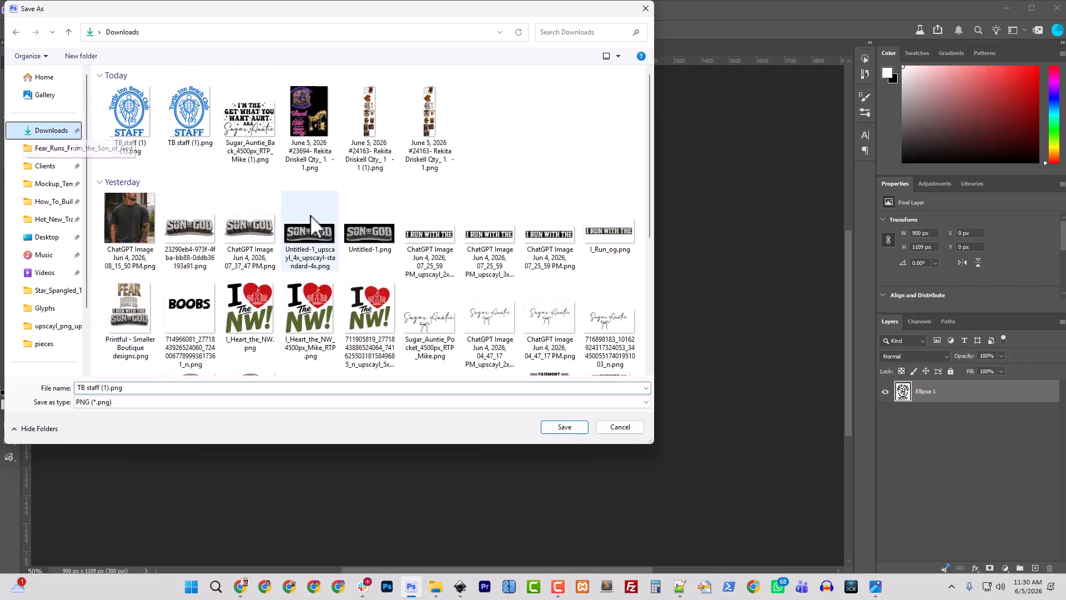
pyautogui.click(108, 387)
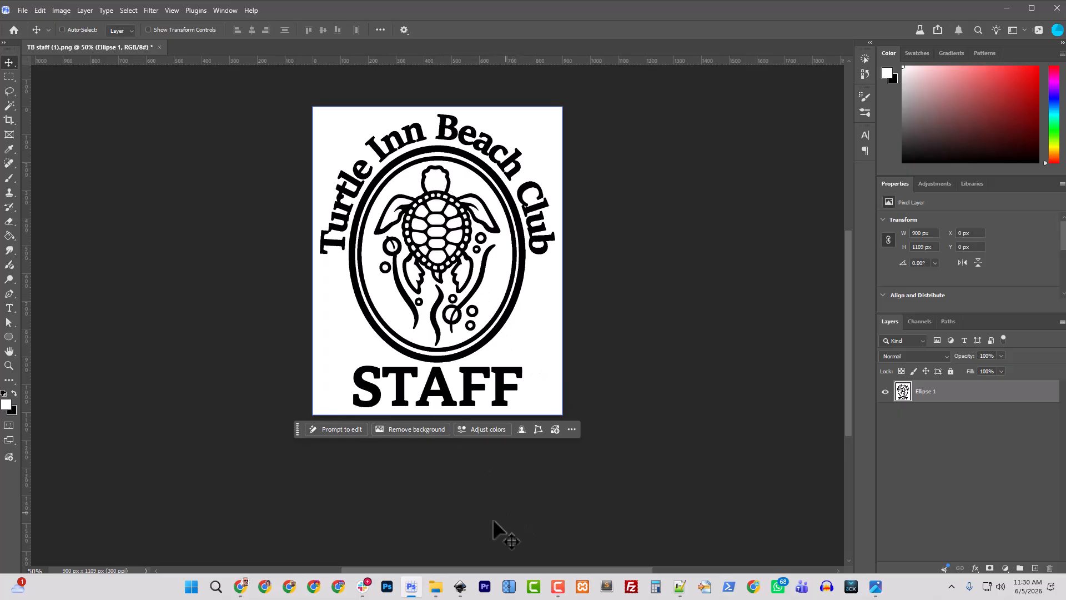
# Switch to Upscayl, load Turtle_Inn_Beach_Club_black.png from Downloads and upscale it at 2X with the Upscayl Standard model
pyautogui.click(511, 585)
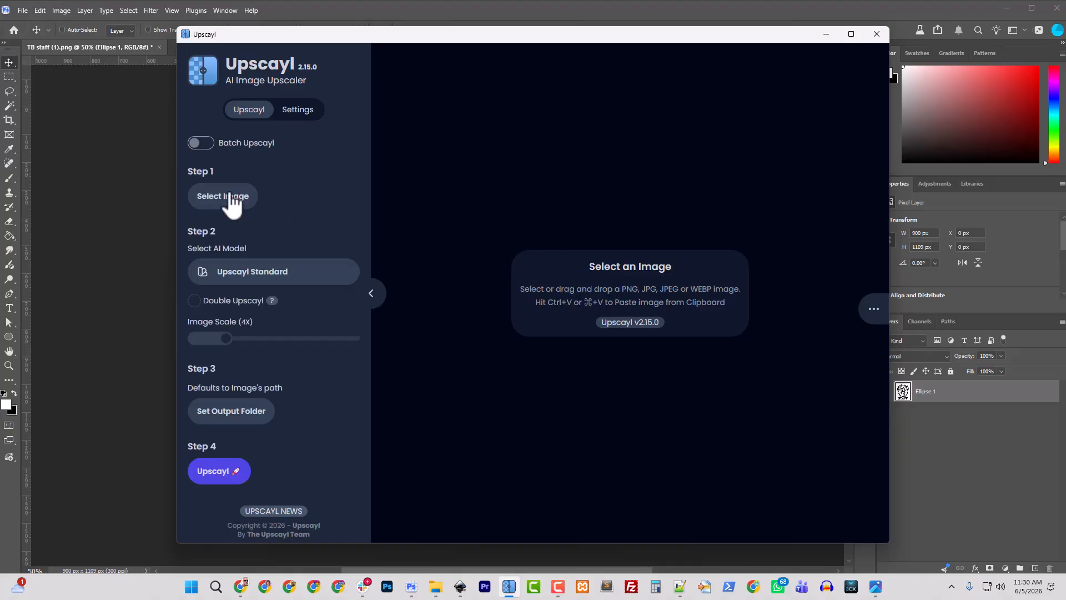
pyautogui.click(229, 203)
pyautogui.click(527, 236)
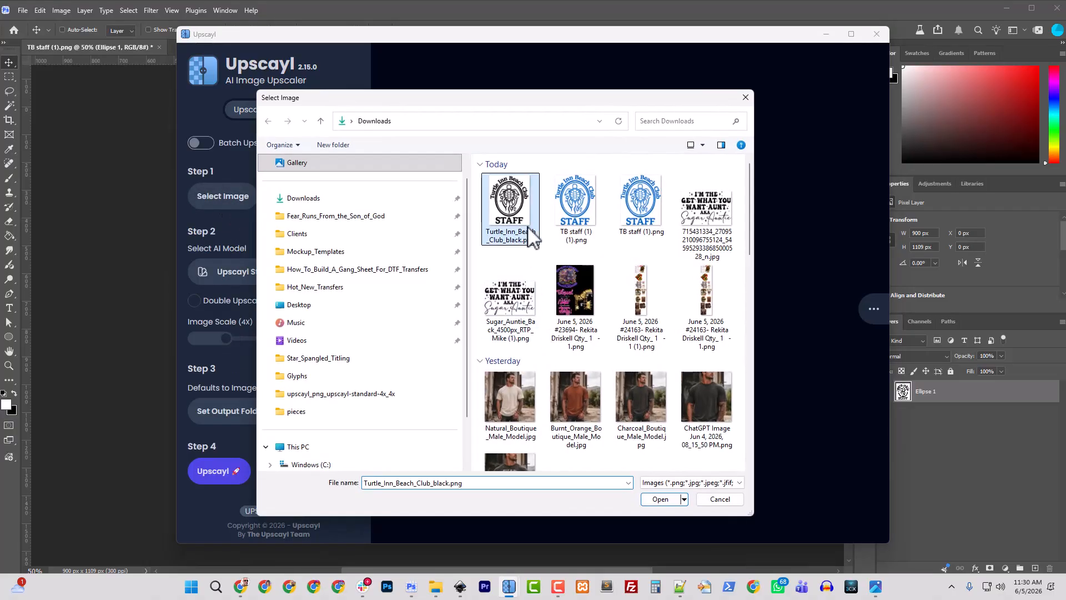
pyautogui.click(667, 502)
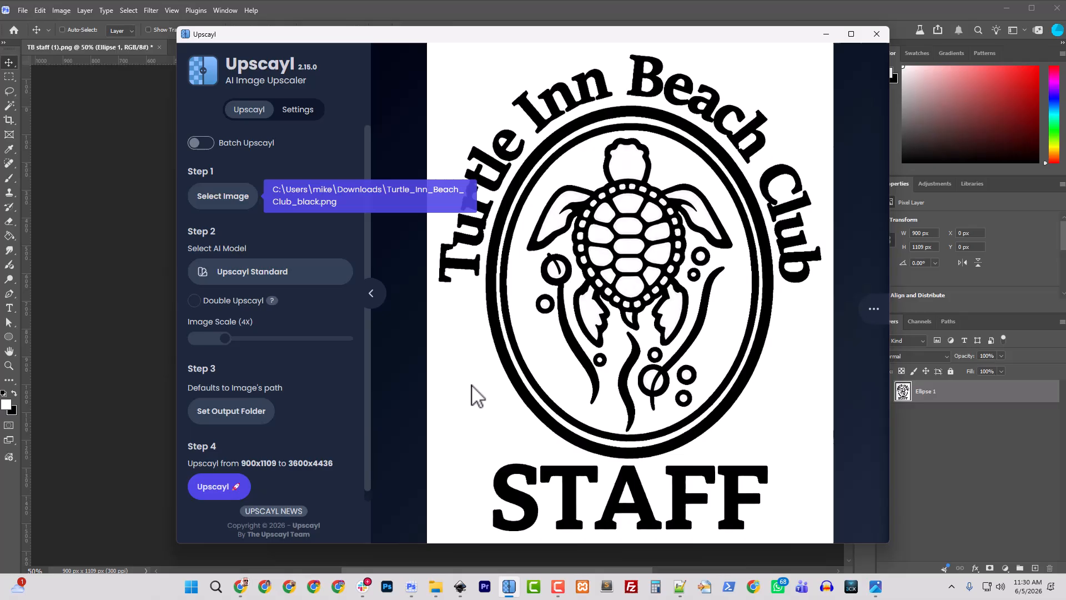
pyautogui.click(206, 339)
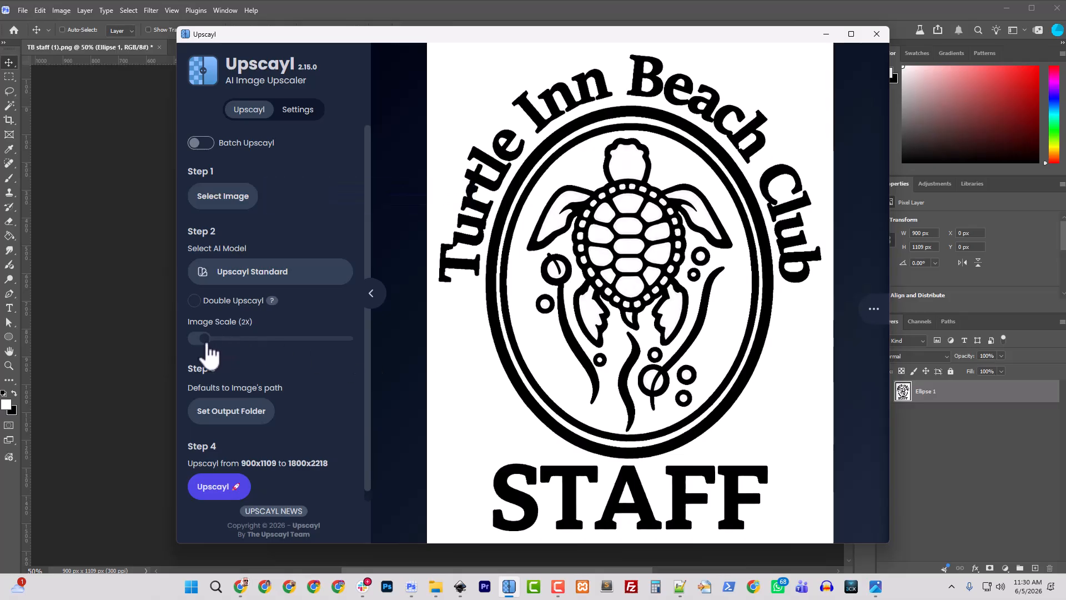
pyautogui.click(217, 488)
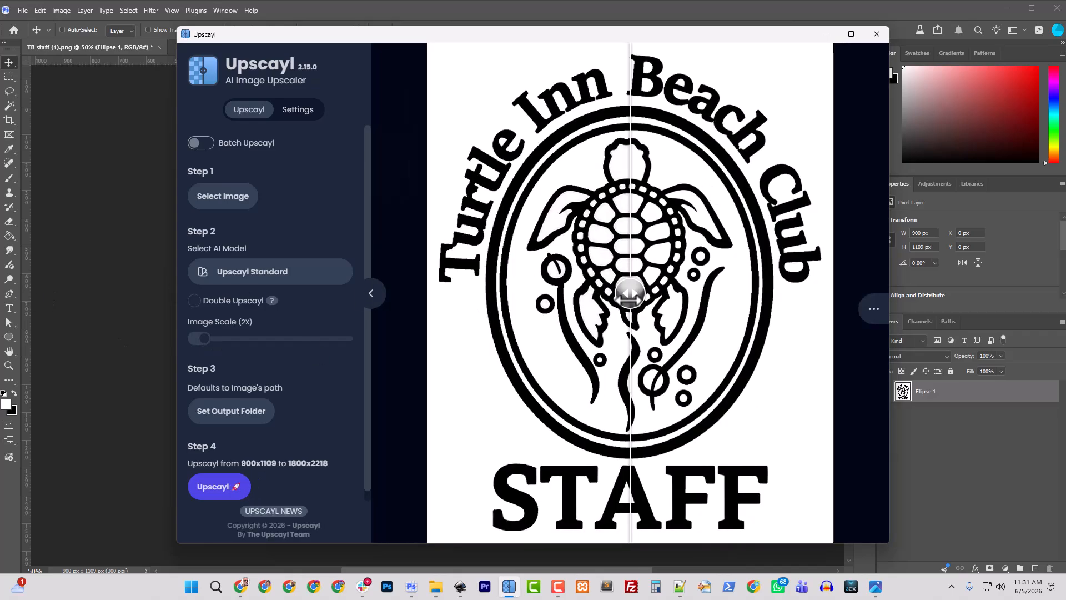
# Compare the original with the upscaled logo, and open Turtle_Inn_Beach_Club_black_upscayl_2x_upscayl-standard-4x.png from Downloads in the image viewer
pyautogui.moveTo(629, 292); pyautogui.dragTo(442, 300)
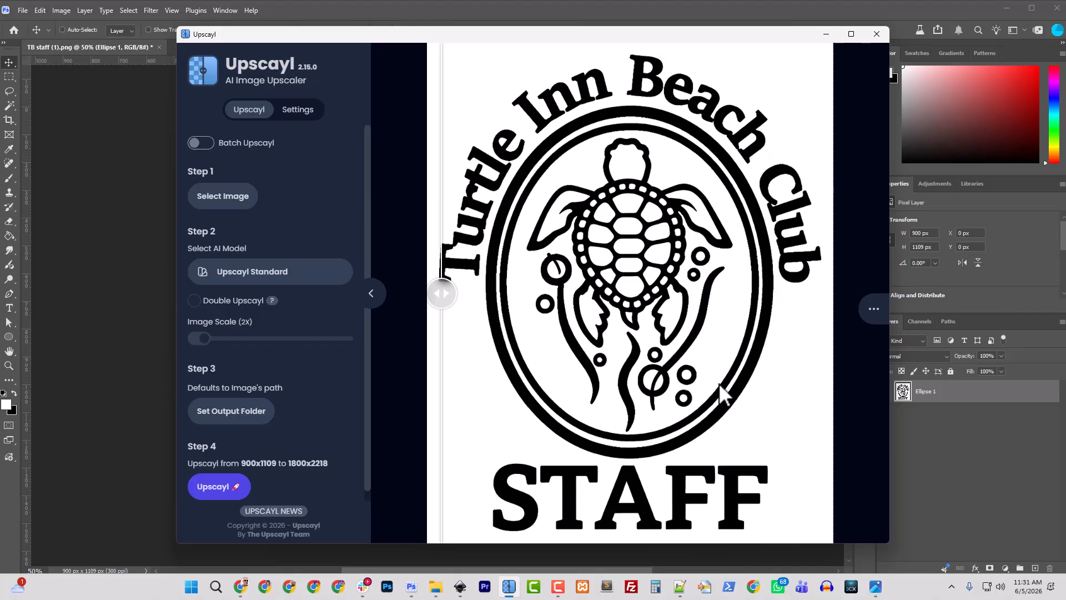
pyautogui.click(436, 586)
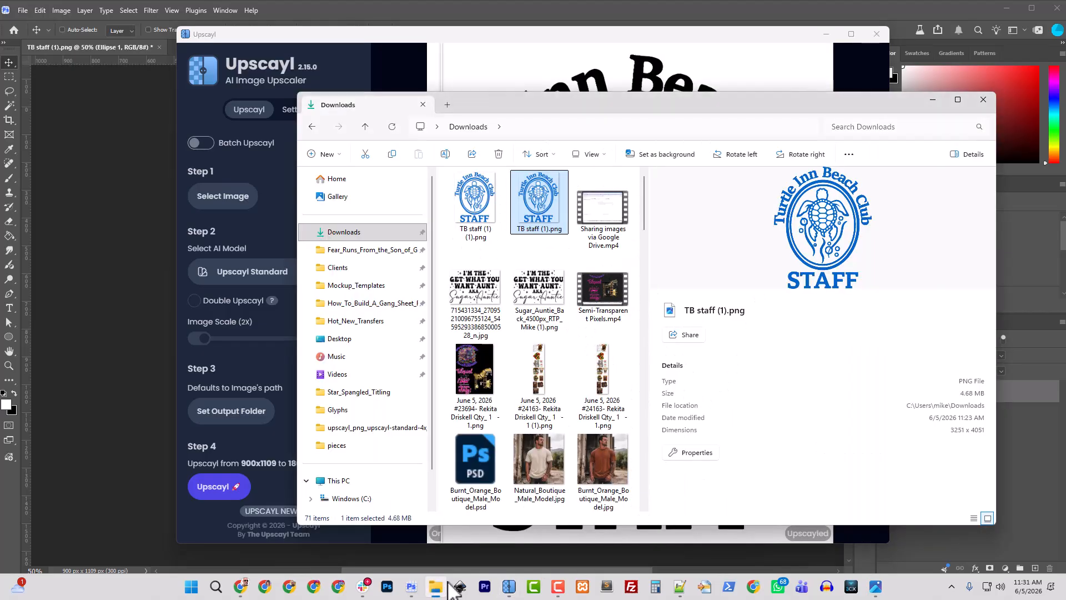
pyautogui.click(351, 242)
pyautogui.click(475, 213)
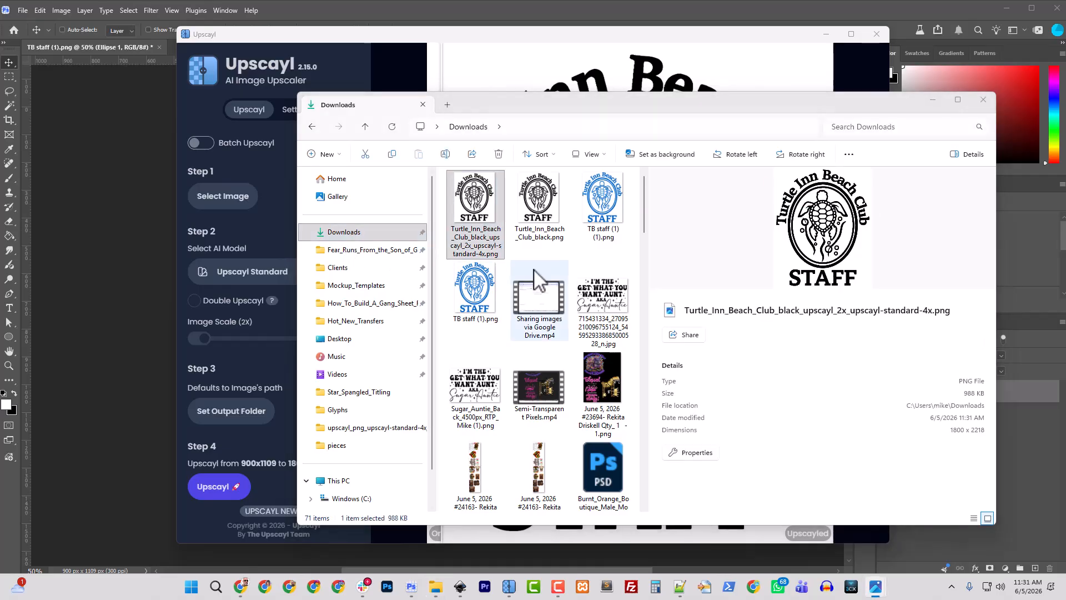
pyautogui.moveTo(1, 242); pyautogui.dragTo(716, 1)
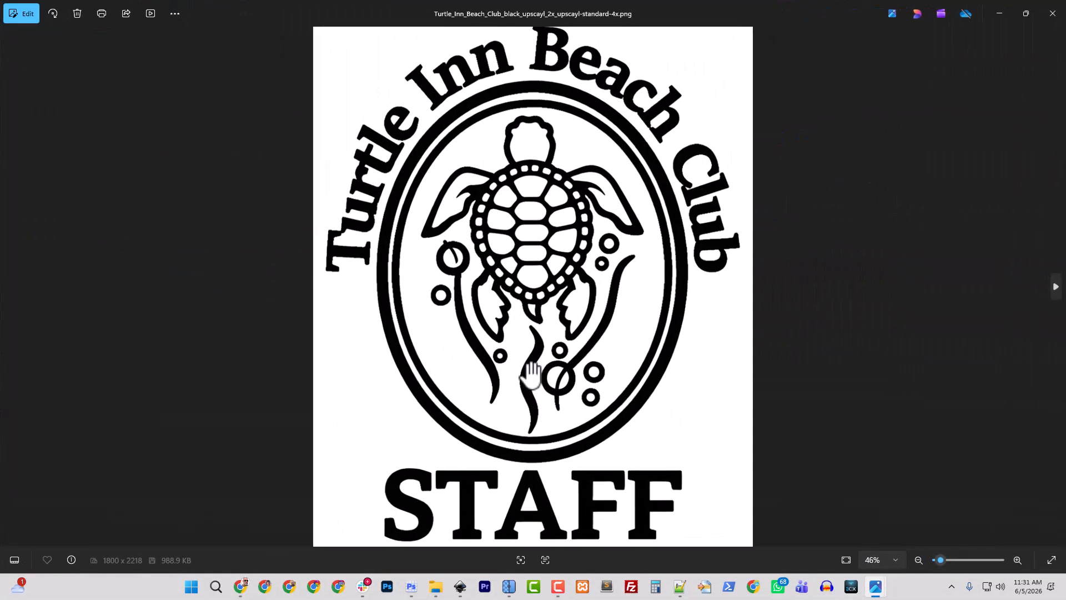
# Examine the edges of the upscaled logo's lettering, turtle and oval rings up close, and put the image viewer away
pyautogui.scroll(4, 531, 374)
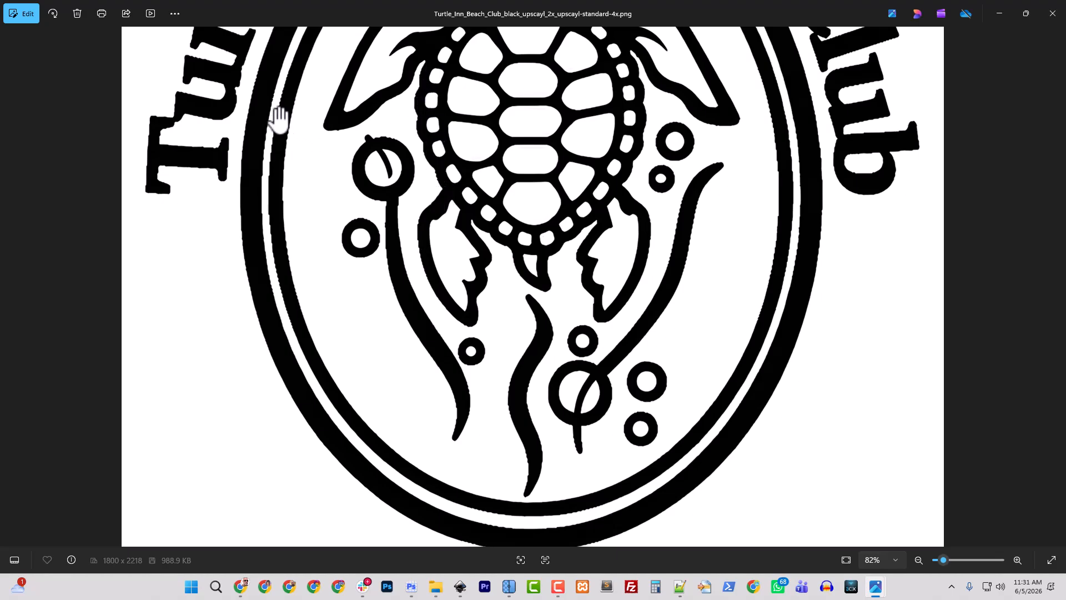
pyautogui.moveTo(280, 119); pyautogui.dragTo(281, 276)
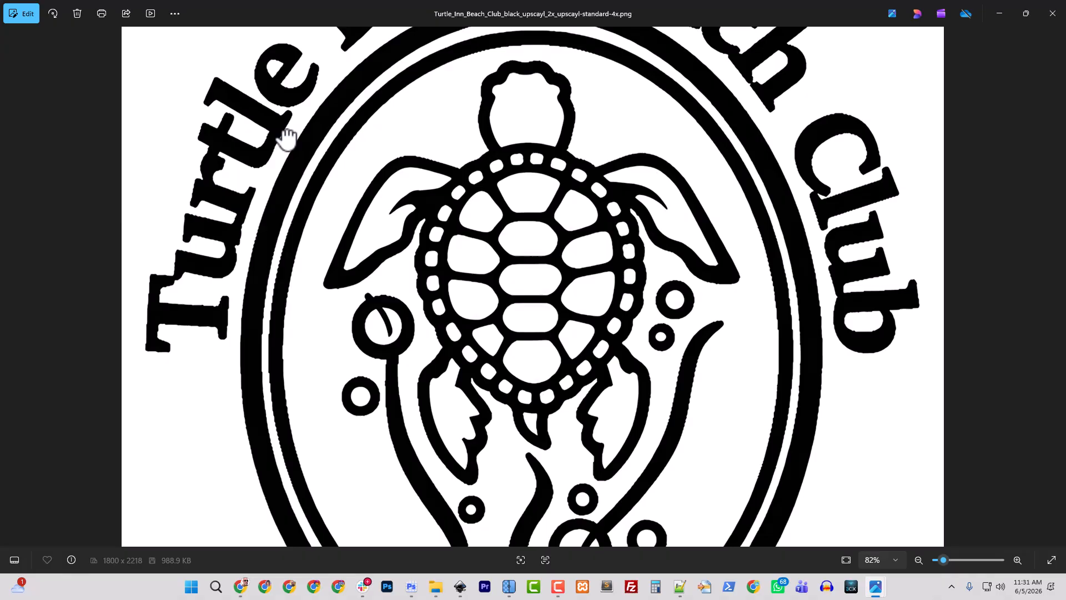
pyautogui.moveTo(678, 126); pyautogui.dragTo(661, 219)
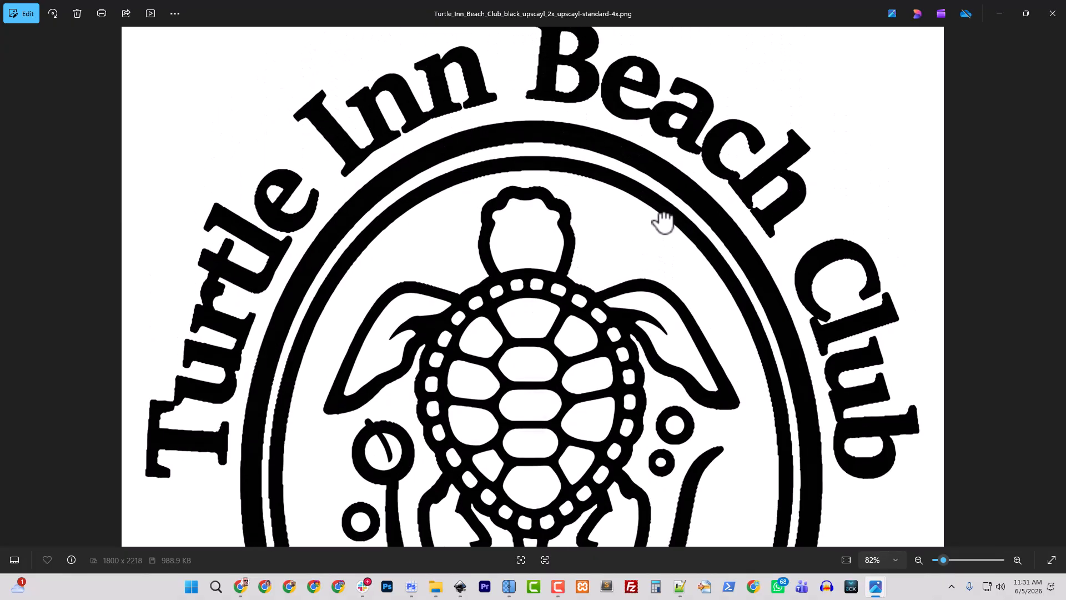
pyautogui.moveTo(553, 70); pyautogui.dragTo(548, 125)
pyautogui.scroll(5, 549, 107)
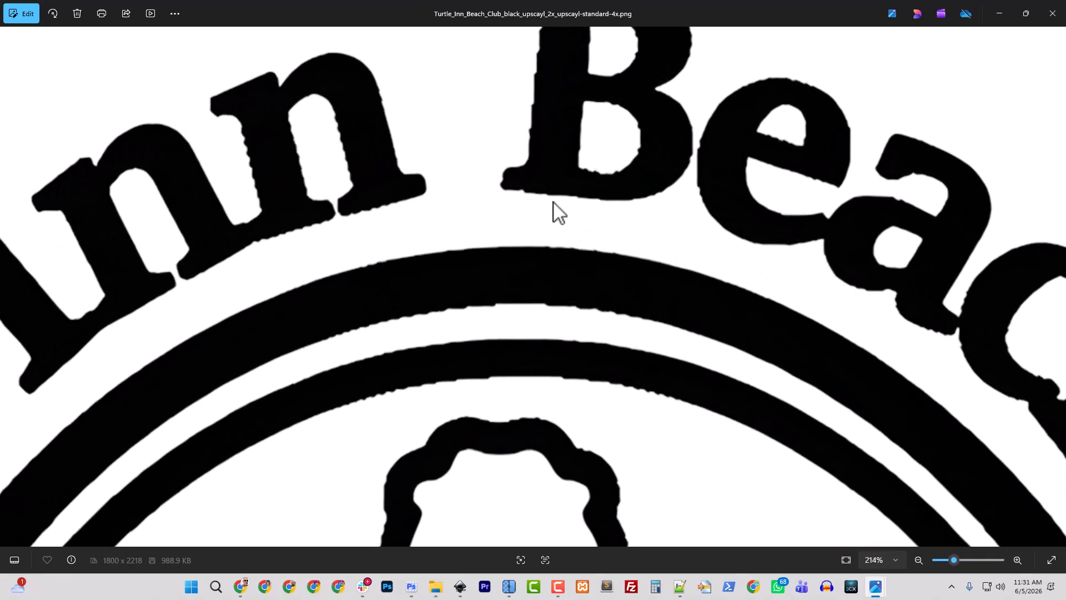
pyautogui.click(1000, 14)
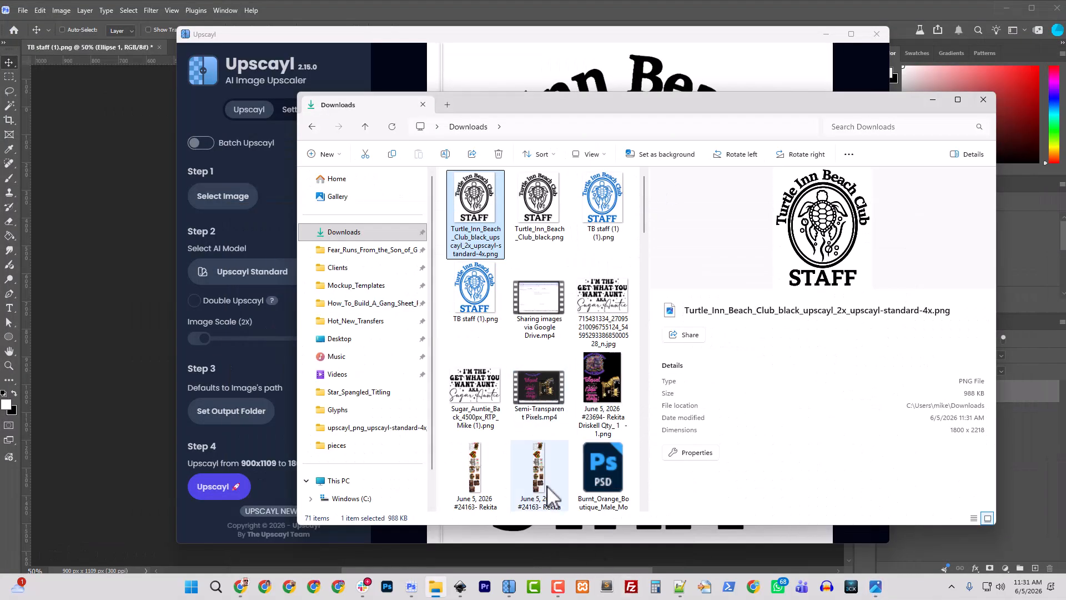
# Return to Photoshop and resize the logo image to a width of 1 inch at 300 pixels/inch
pyautogui.click(358, 12)
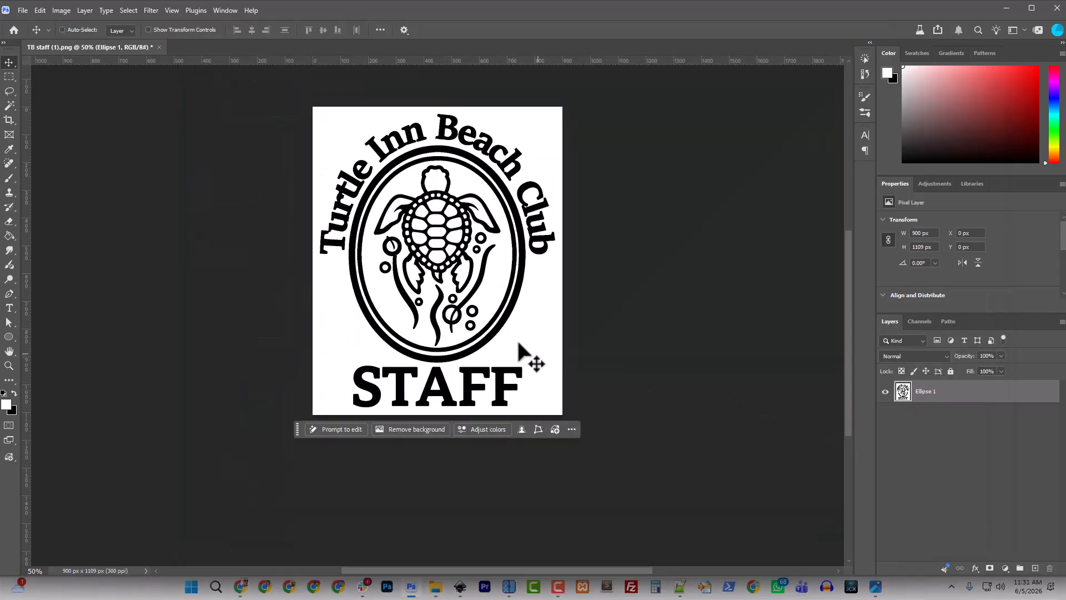
pyautogui.click(61, 11)
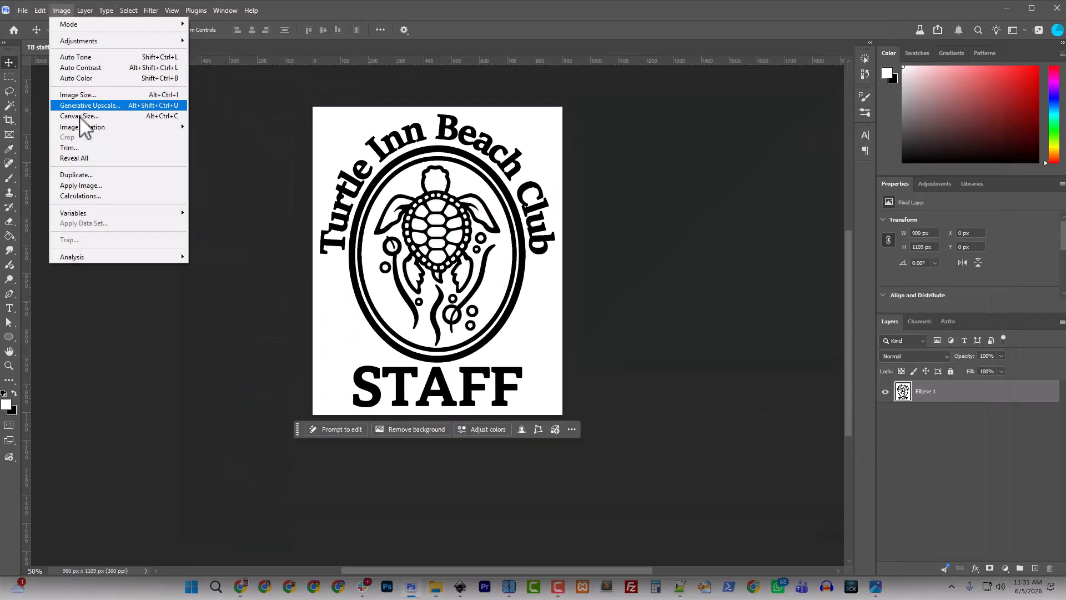
pyautogui.click(85, 95)
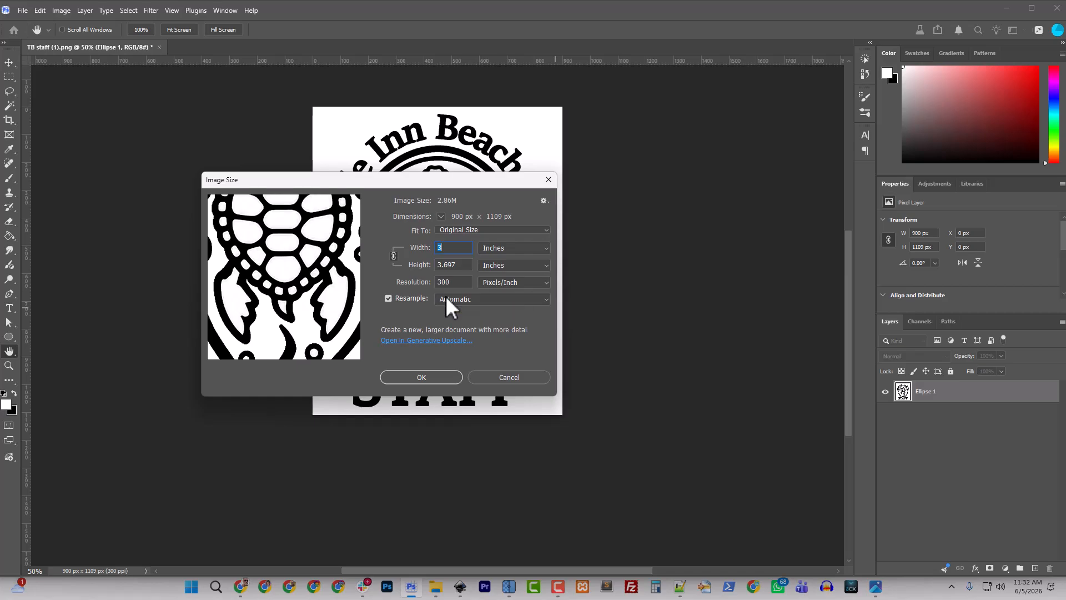
pyautogui.write('1')
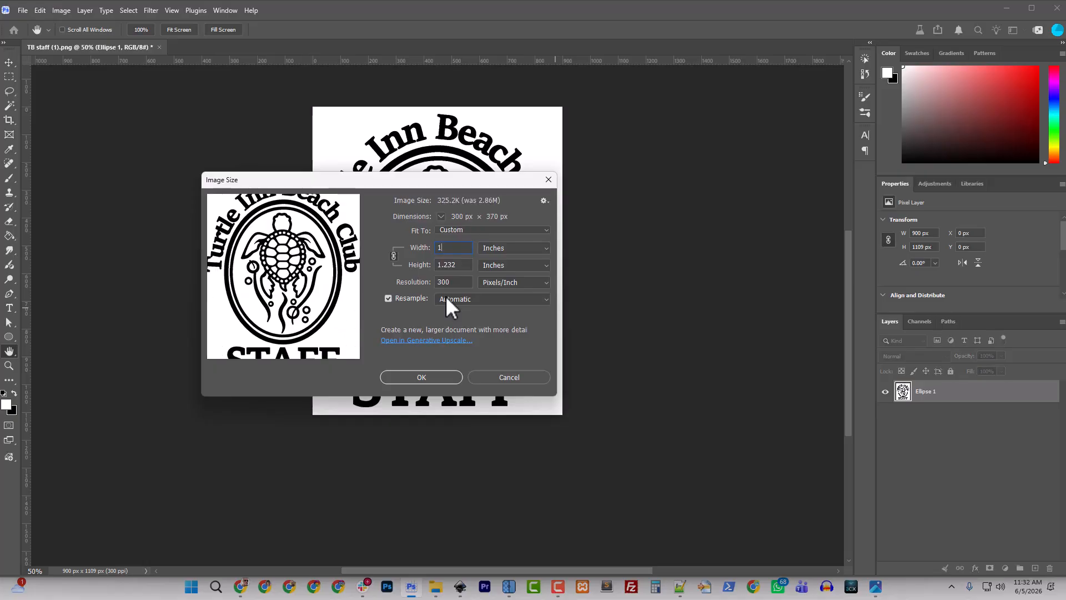
pyautogui.click(429, 376)
pyautogui.press('v')
# Check the resized logo's width and height in pixels in the Image Size settings
pyautogui.click(20, 9)
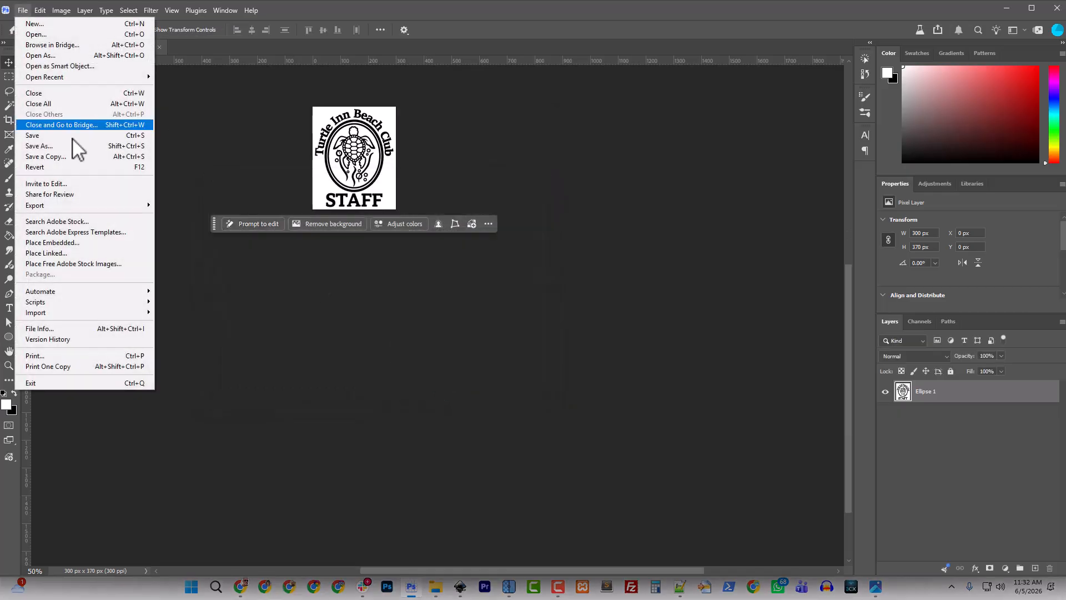
pyautogui.moveTo(87, 205)
pyautogui.moveTo(61, 10)
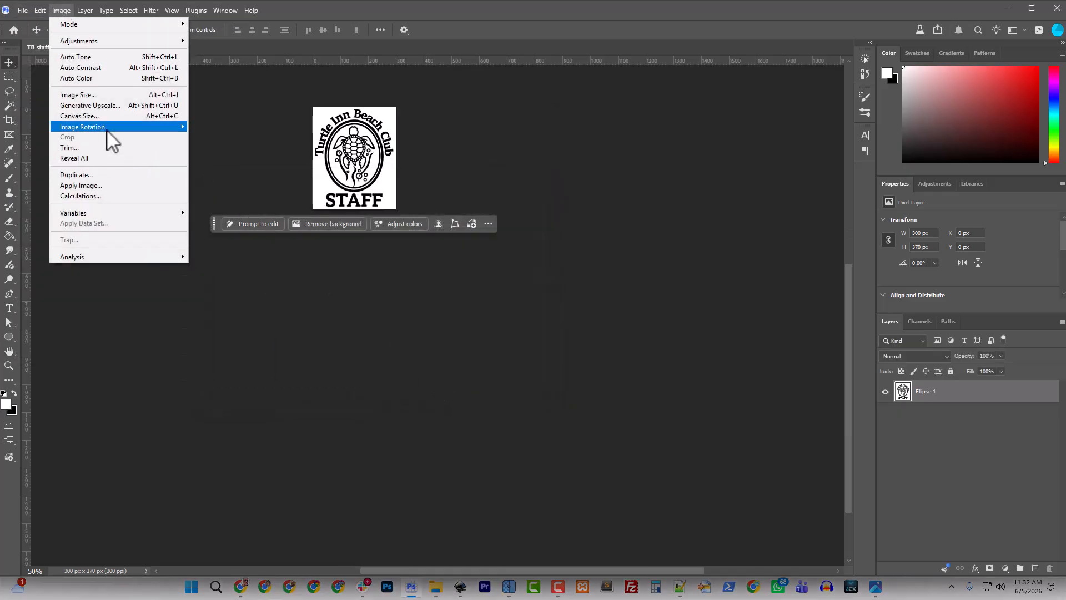
pyautogui.click(105, 96)
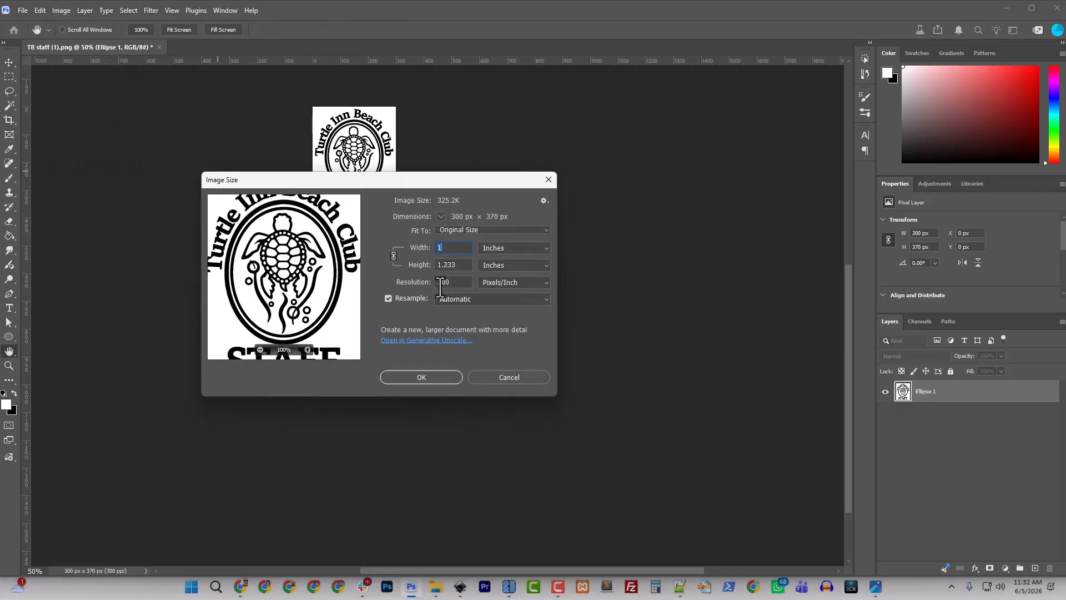
pyautogui.click(497, 246)
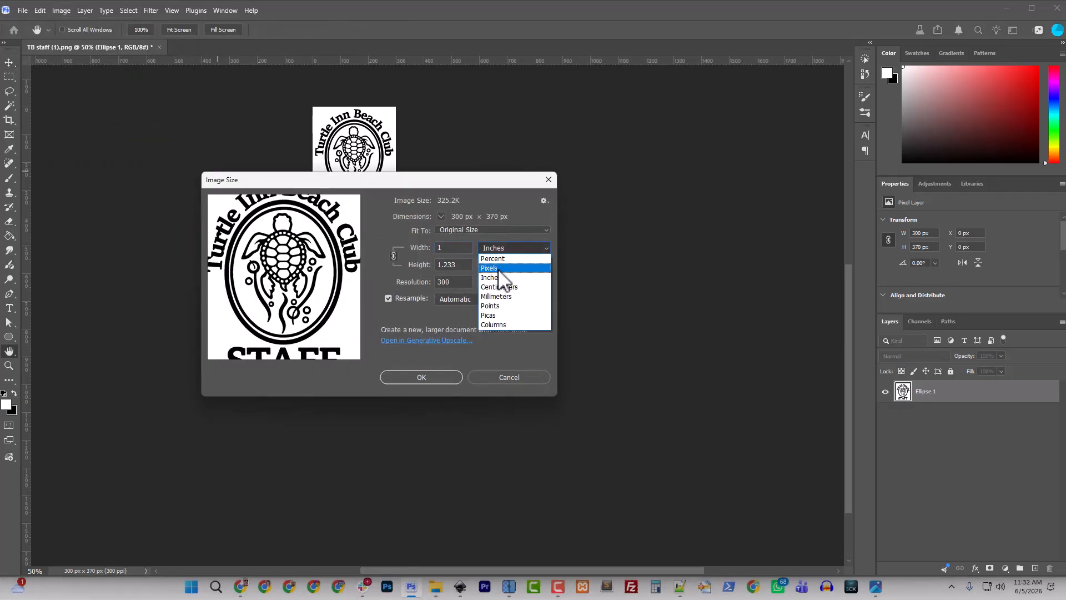
pyautogui.click(499, 268)
pyautogui.click(417, 373)
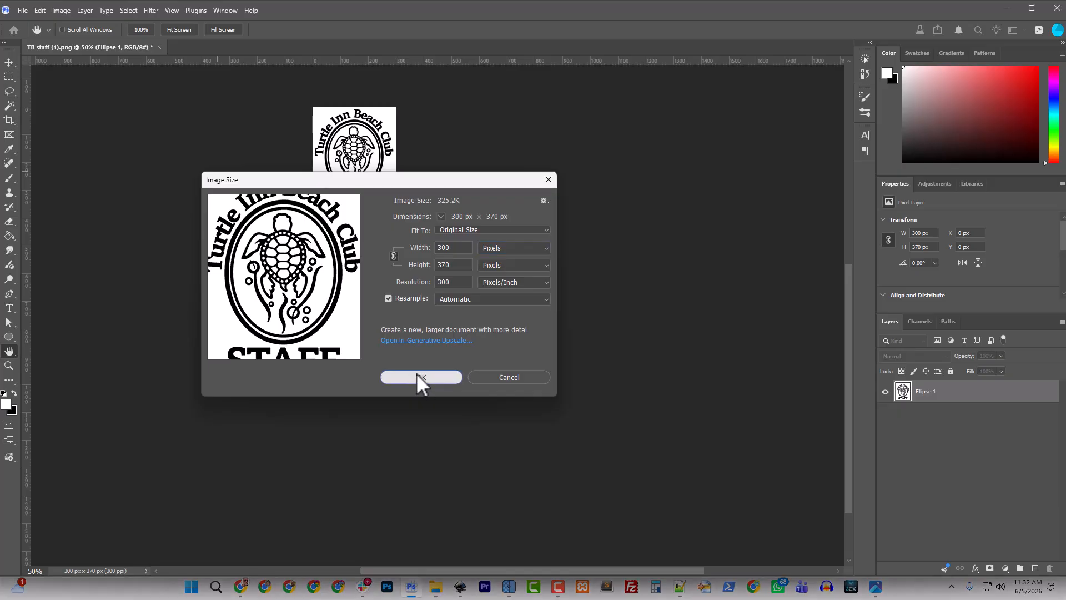
# Export the resized logo as PNG to Downloads, deleting the upscaled 2x file there and replacing Turtle_Inn_Beach_Club_black.png
pyautogui.click(22, 10)
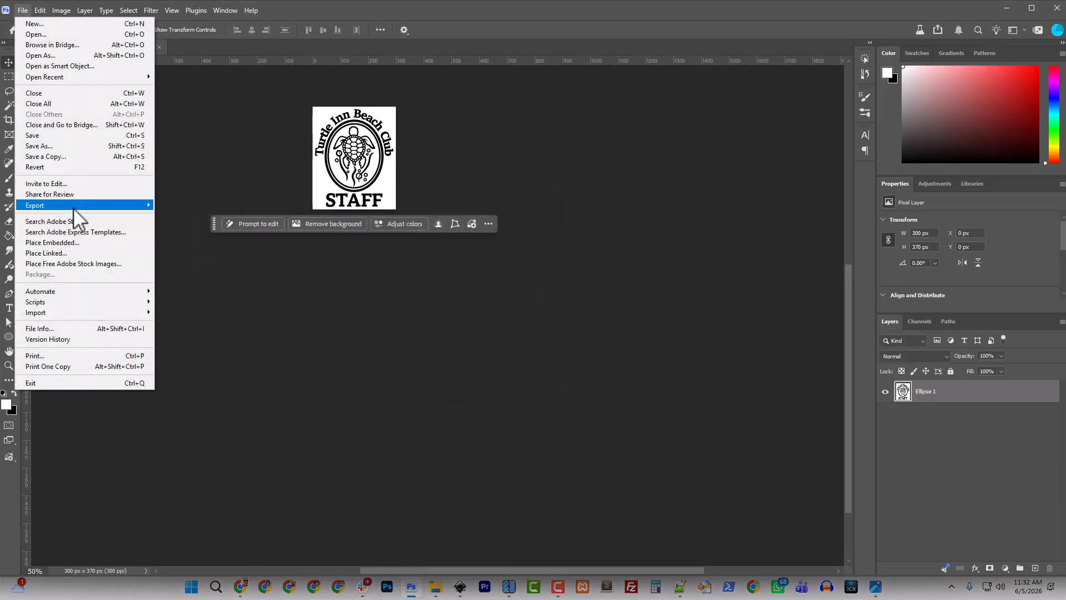
pyautogui.moveTo(129, 209)
pyautogui.click(211, 204)
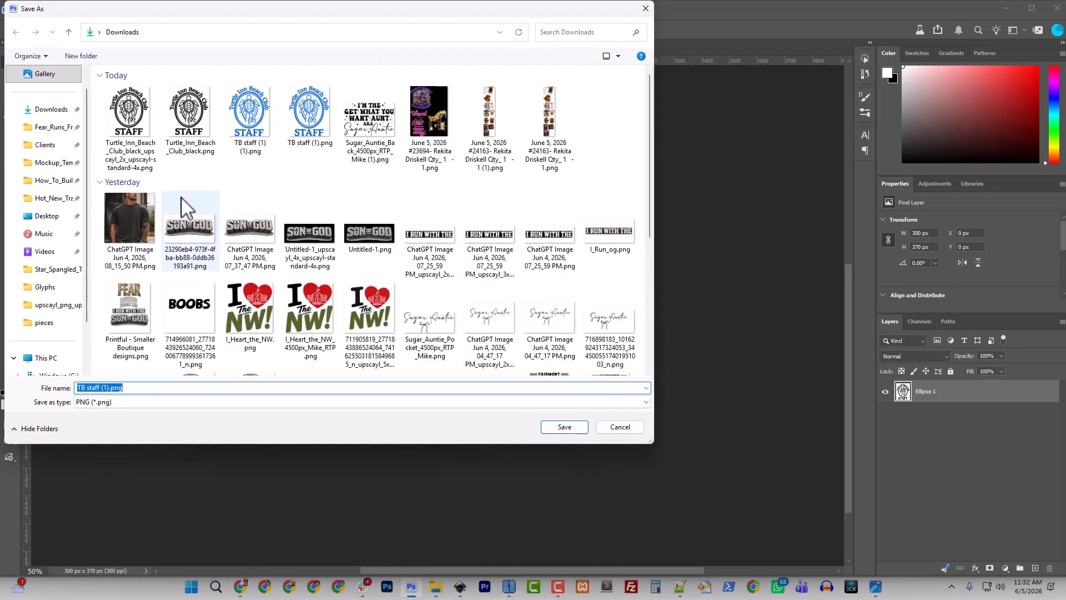
pyautogui.click(141, 161)
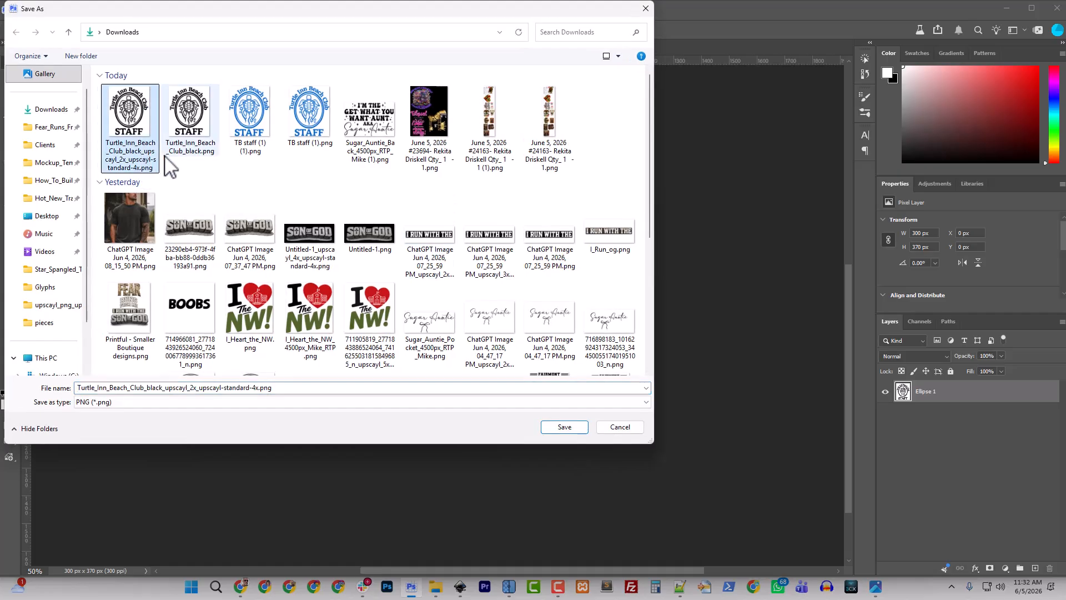
pyautogui.press('Delete')
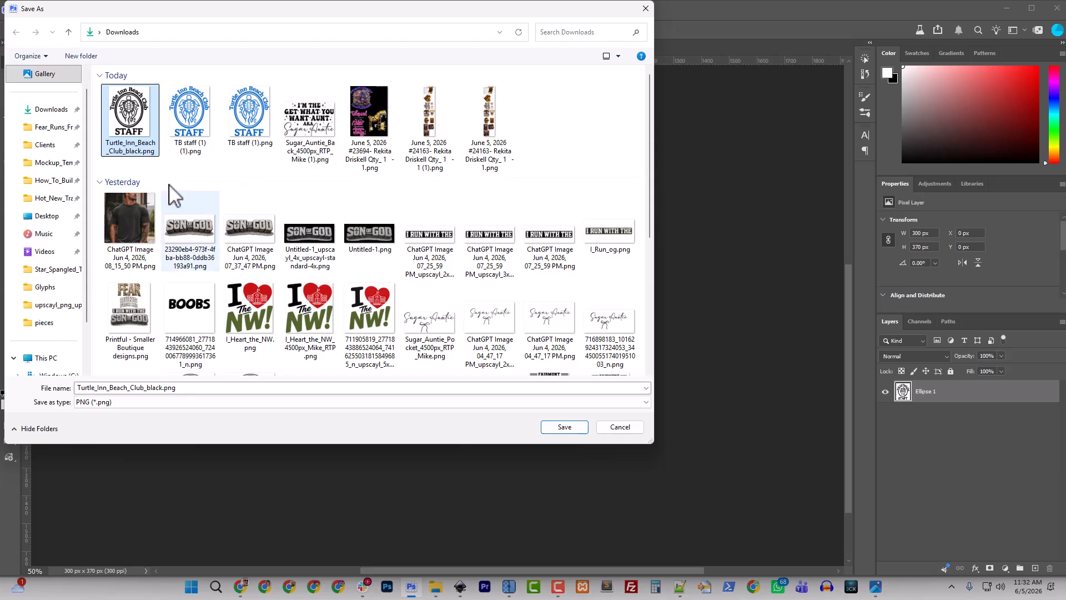
pyautogui.click(562, 426)
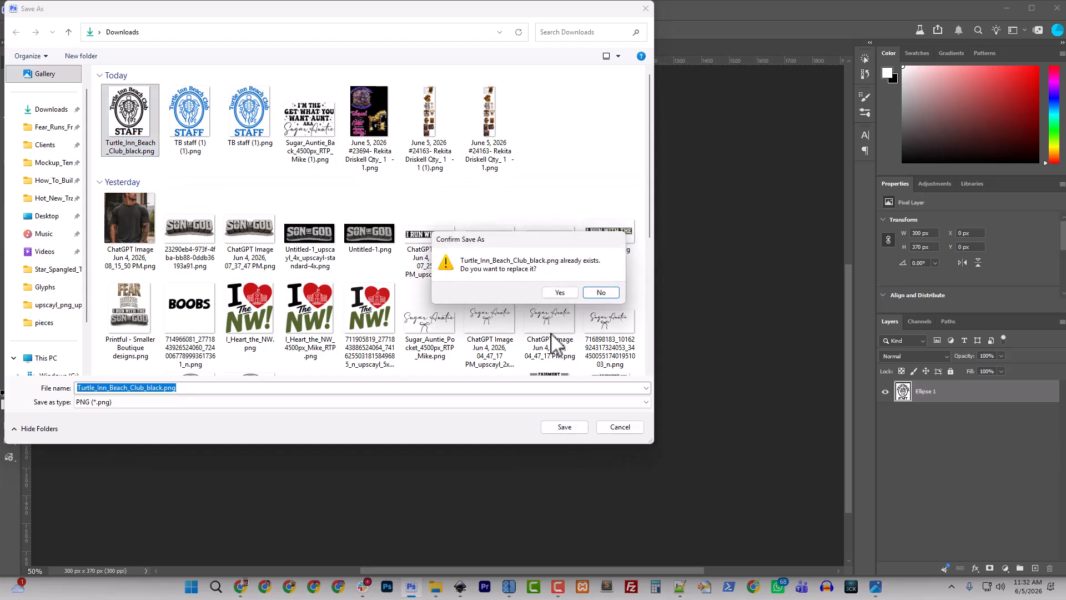
pyautogui.click(561, 293)
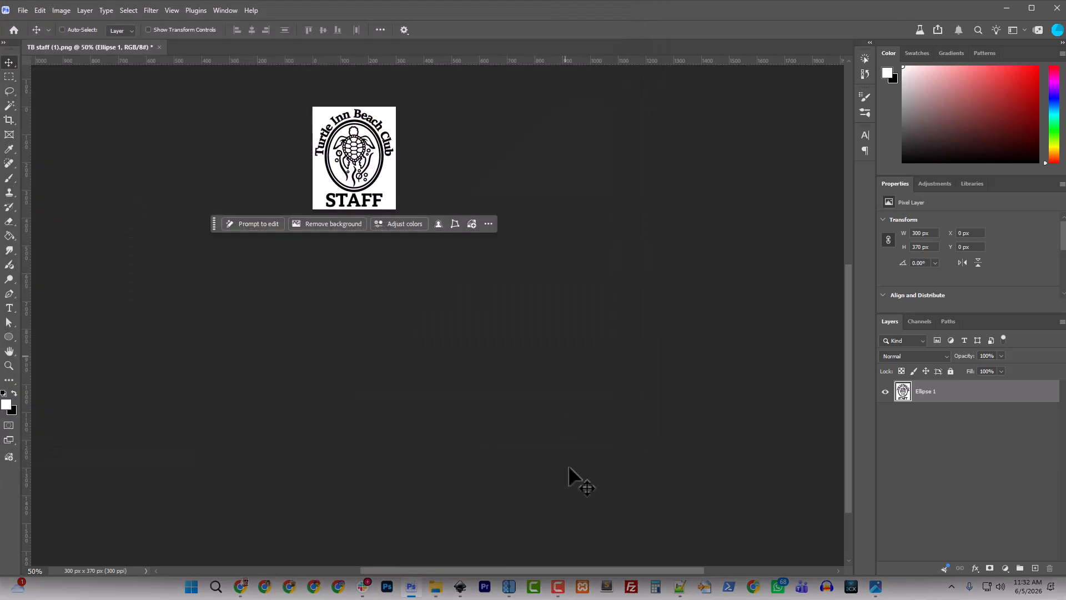
# Switch to Upscayl and load the re-exported Turtle_Inn_Beach_Club_black.png from Downloads
pyautogui.click(507, 588)
pyautogui.click(225, 199)
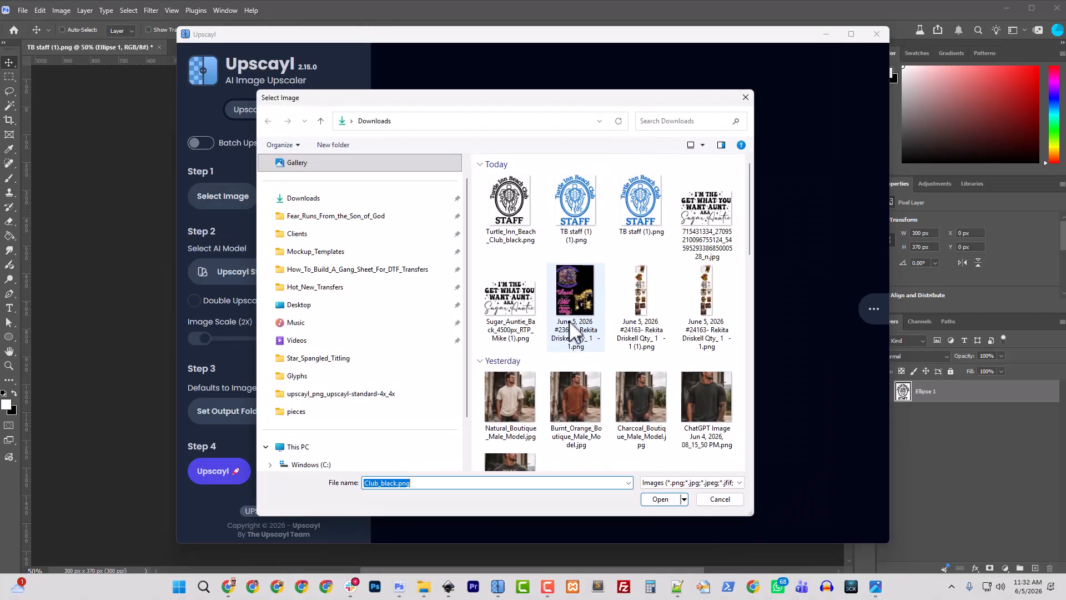
pyautogui.click(513, 231)
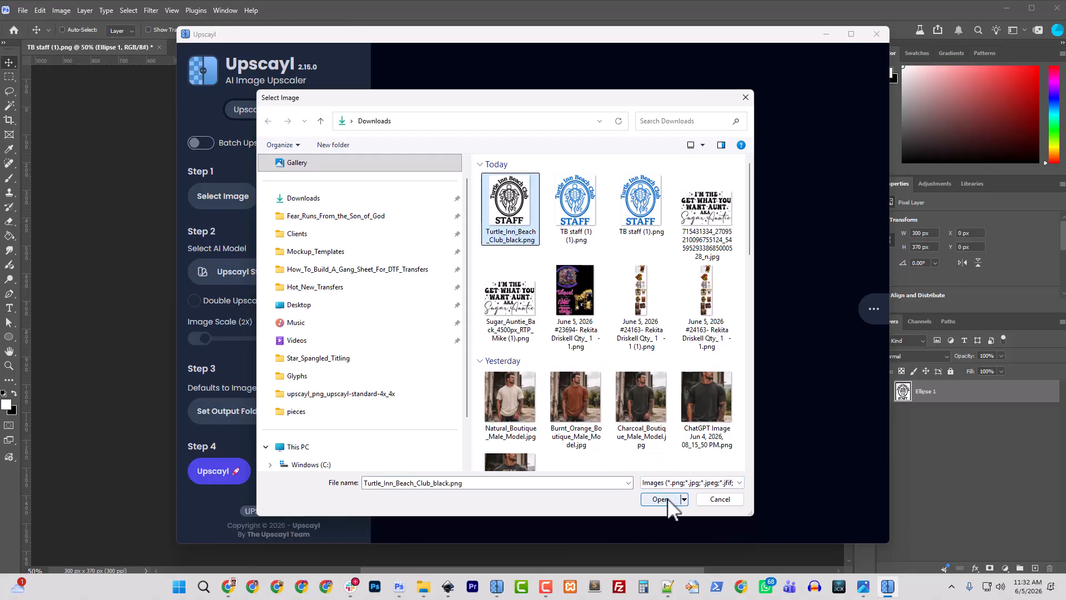
pyautogui.click(668, 498)
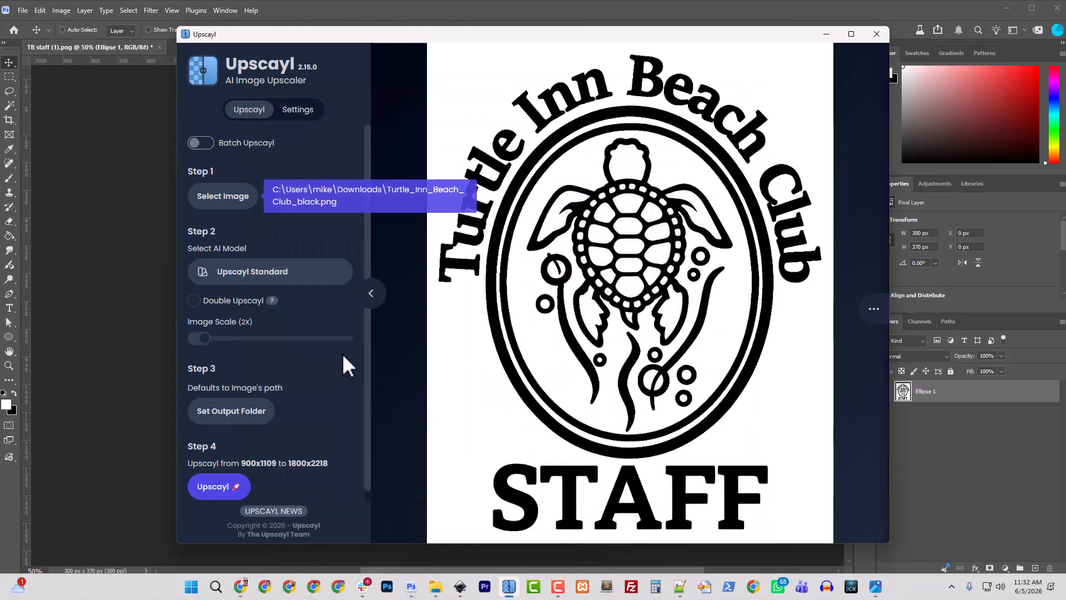
# Close and reopen Upscayl, and load the resized Turtle_Inn_Beach_Club_black.png from Downloads again
pyautogui.click(212, 340)
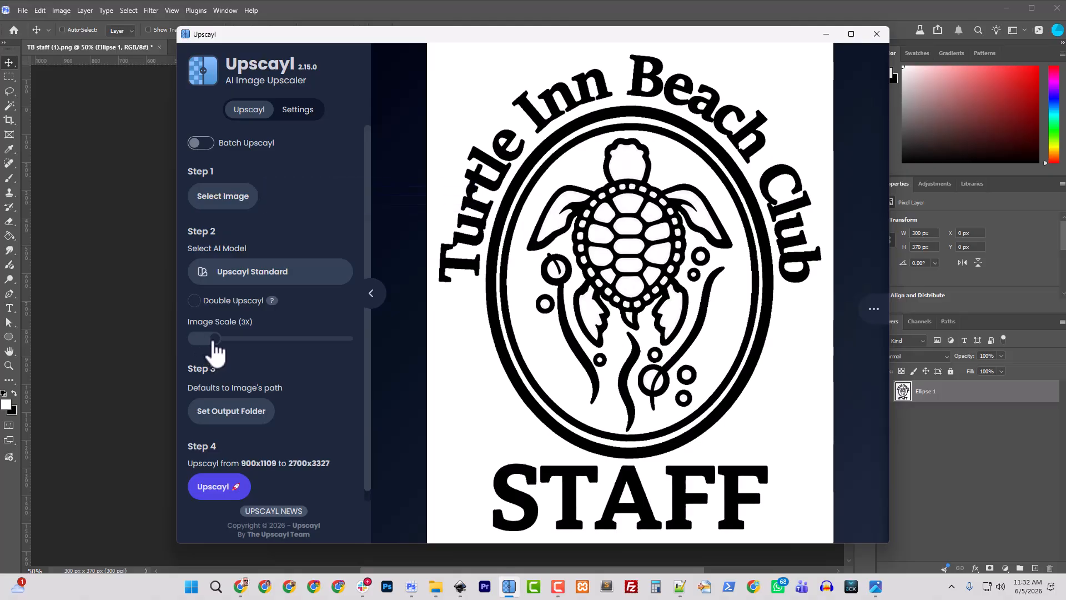
pyautogui.moveTo(213, 340); pyautogui.dragTo(206, 339)
pyautogui.click(876, 34)
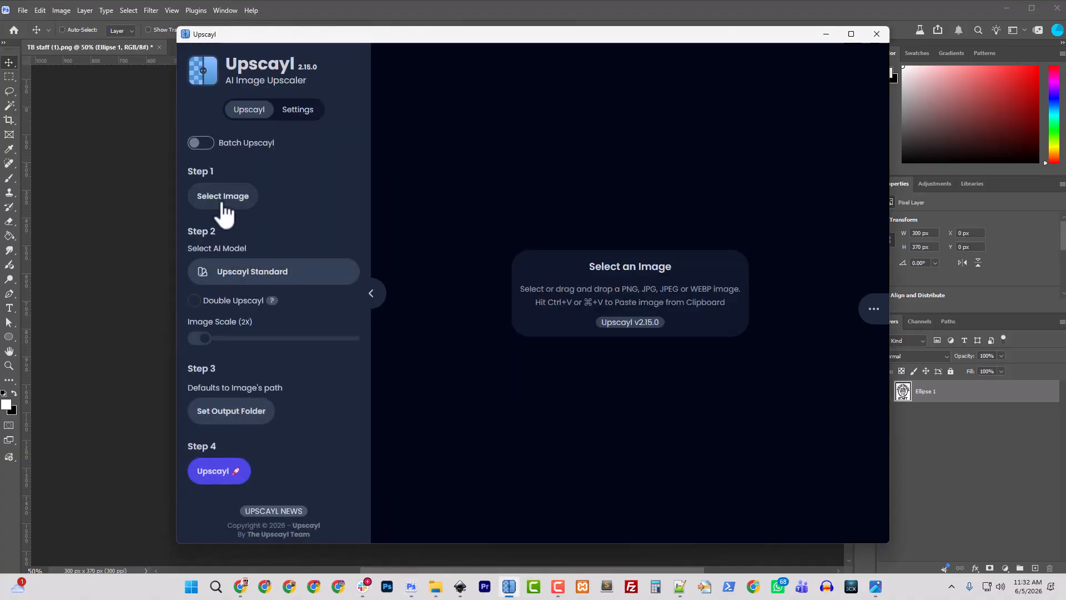
pyautogui.click(222, 201)
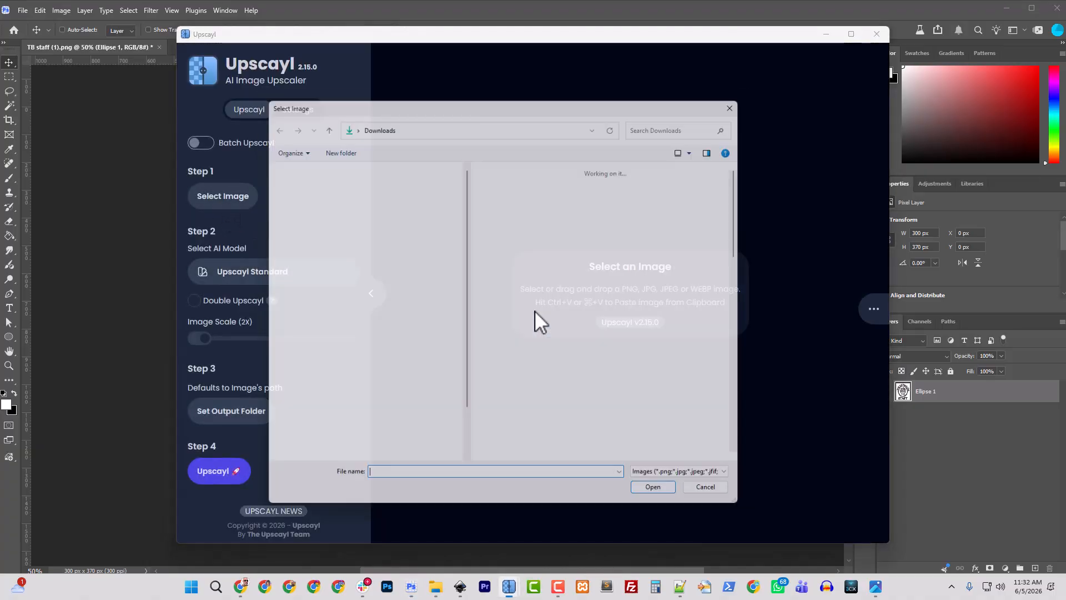
pyautogui.click(521, 236)
pyautogui.click(659, 498)
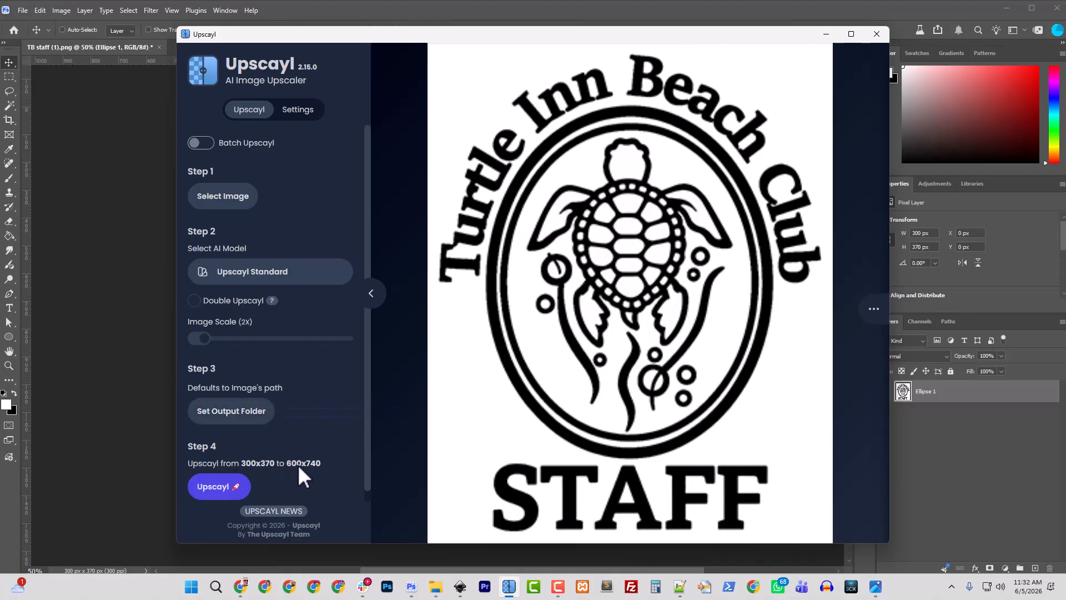
# Set the image scale to 4X and upscale the logo with the Upscayl Standard model
pyautogui.moveTo(209, 344); pyautogui.dragTo(229, 358)
pyautogui.click(226, 483)
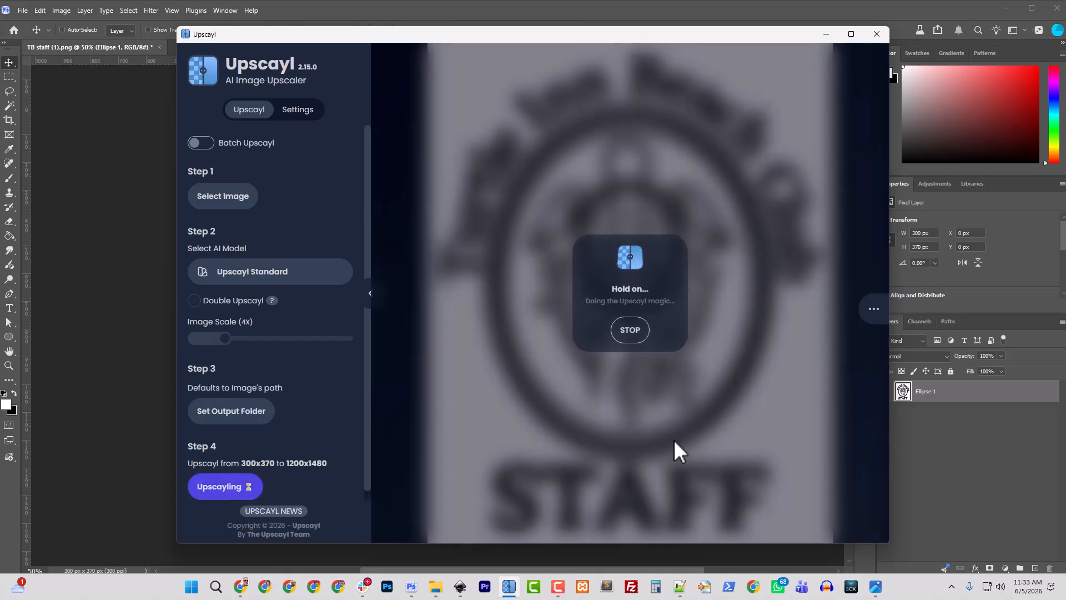
# Open the 4x upscaled logo PNG from Downloads and inspect the edges of the lettering, oval and turtle up close
pyautogui.click(434, 588)
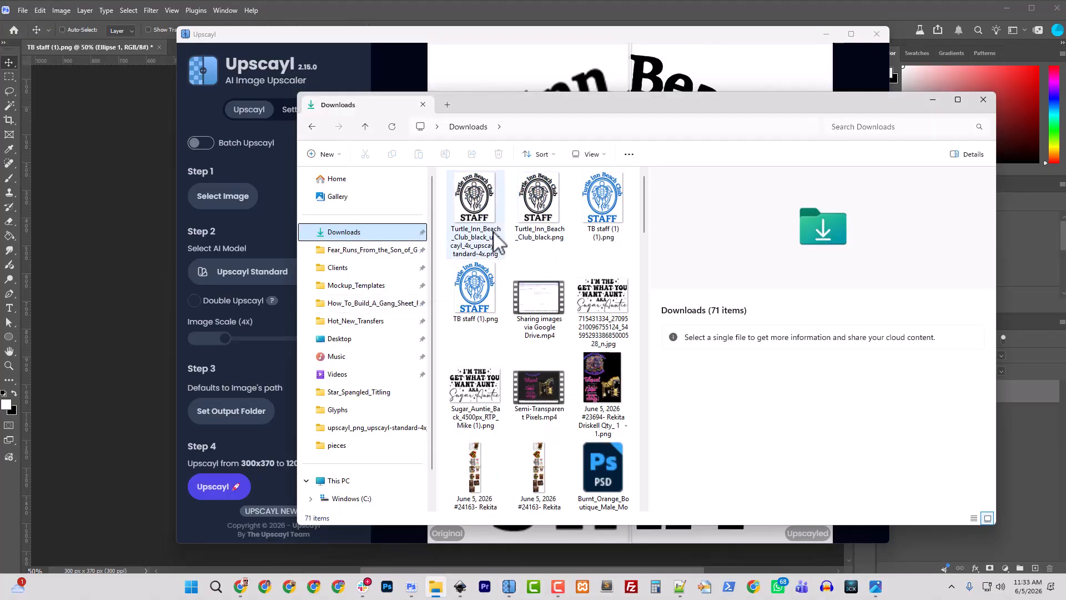
pyautogui.click(494, 240)
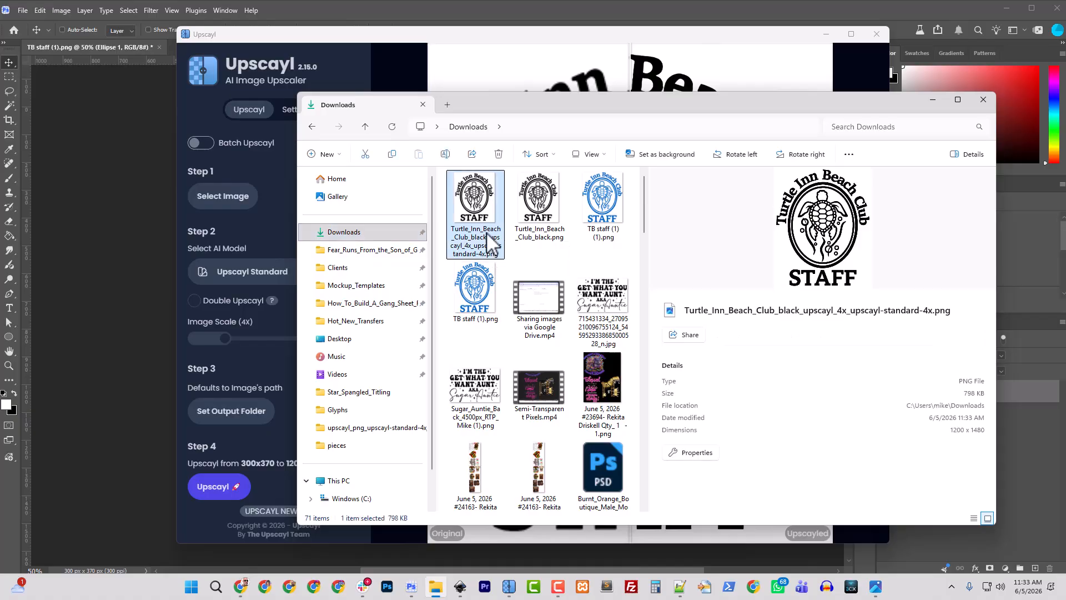
pyautogui.doubleClick(496, 232)
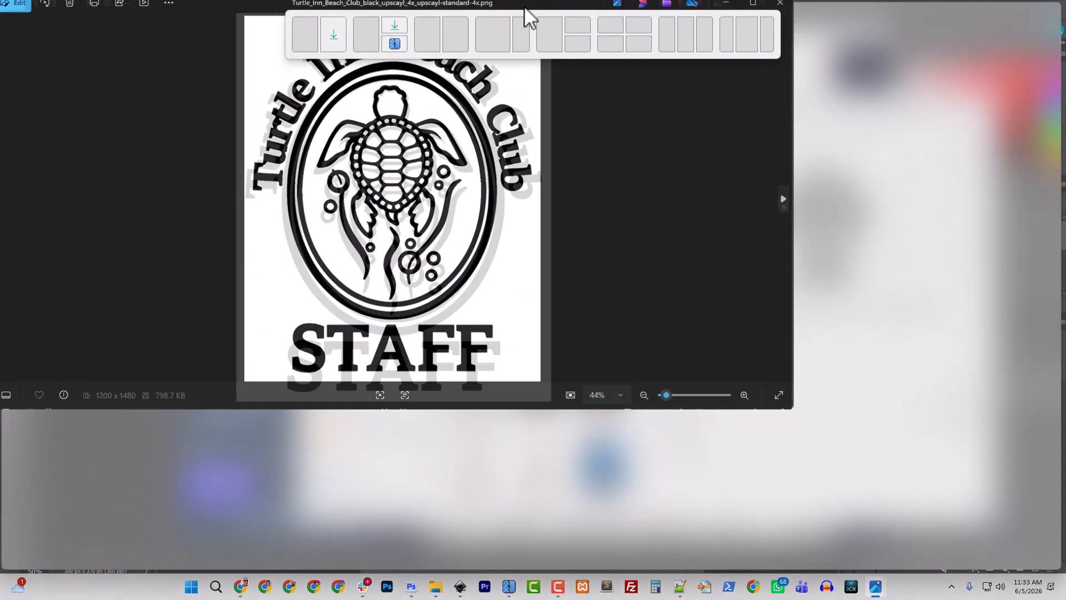
pyautogui.scroll(3, 496, 232)
pyautogui.scroll(2, 494, 229)
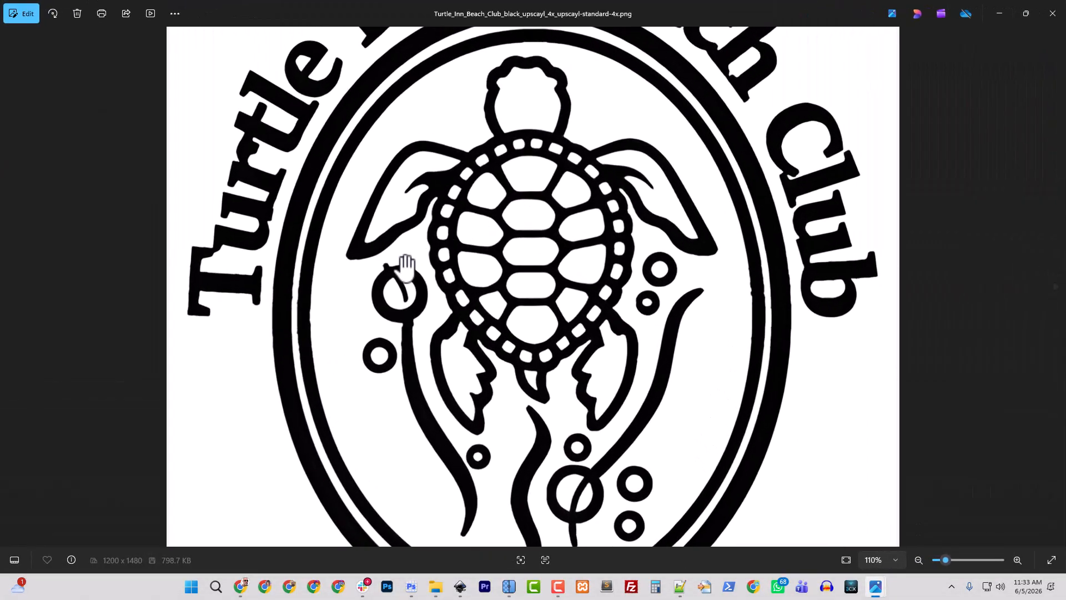
pyautogui.scroll(2, 405, 264)
pyautogui.moveTo(366, 133); pyautogui.dragTo(423, 280)
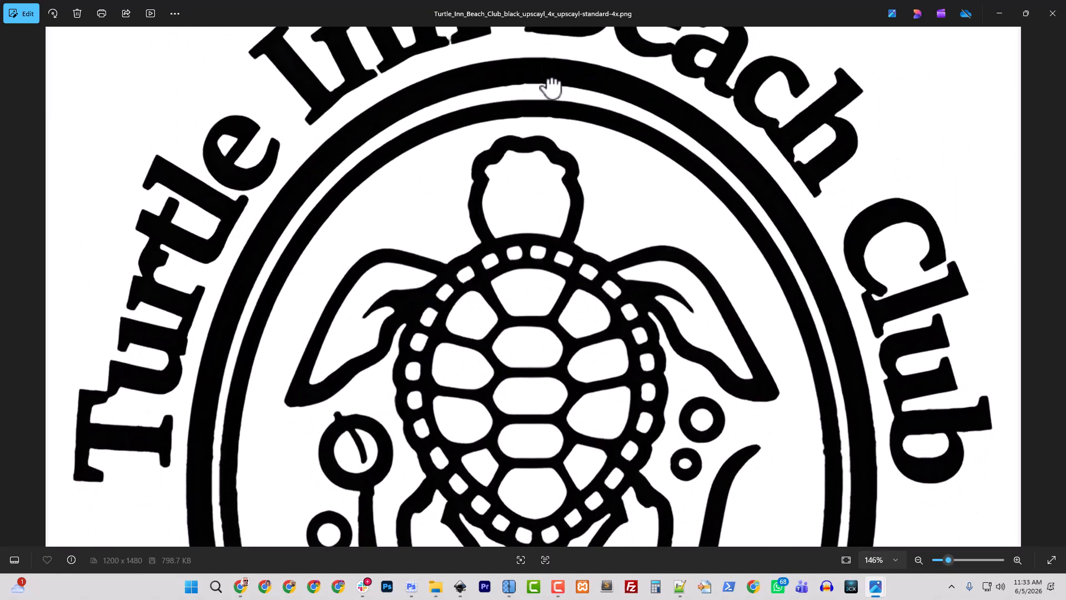
pyautogui.moveTo(550, 85); pyautogui.dragTo(564, 170)
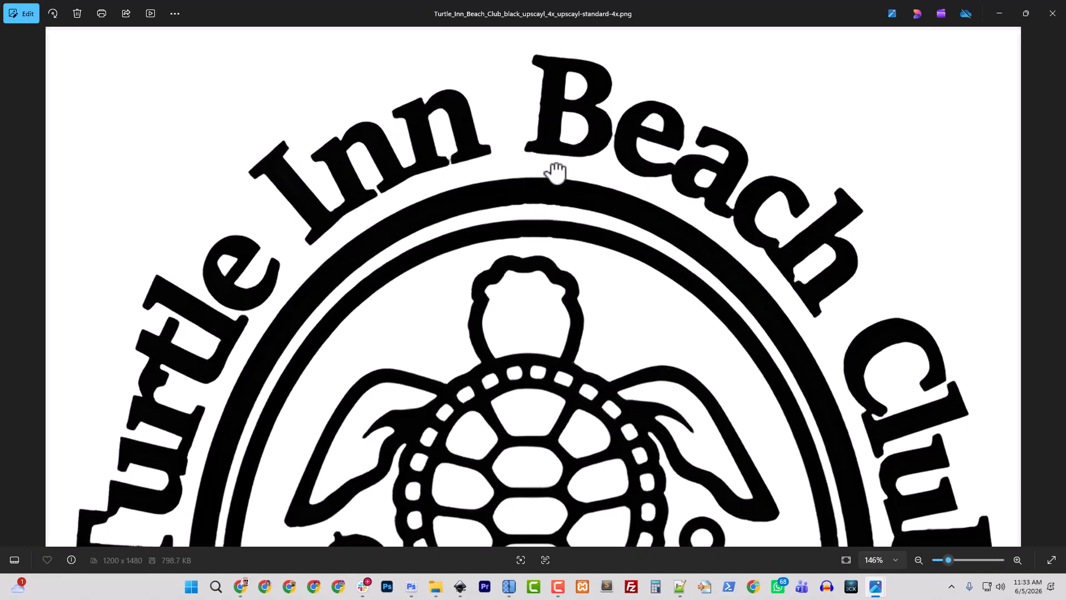
pyautogui.doubleClick(781, 9)
pyautogui.moveTo(574, 33); pyautogui.dragTo(0, 86)
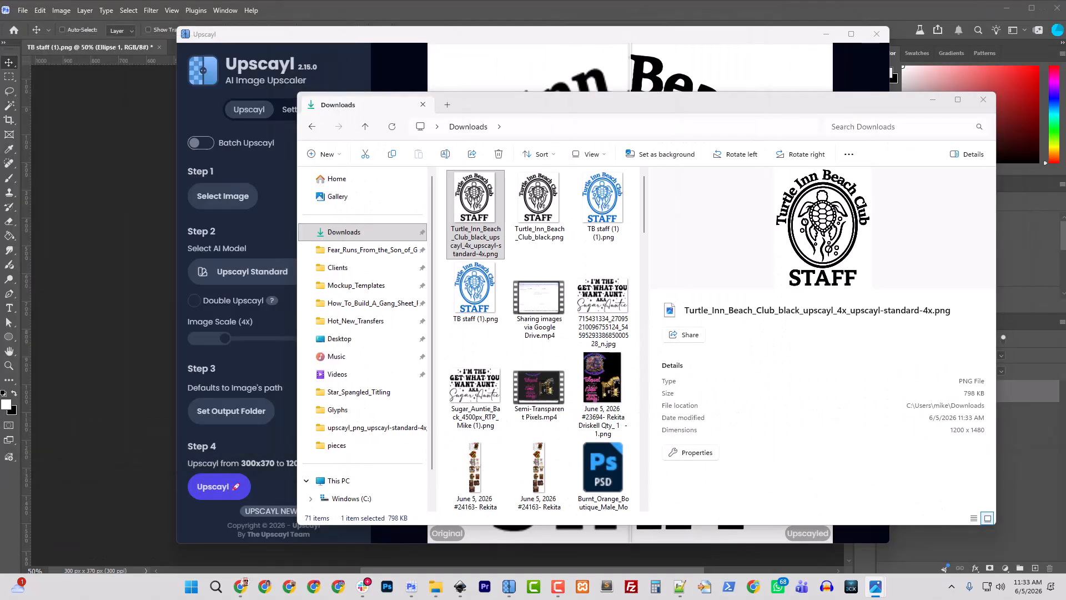
# Switch to Inkscape and create a new blank document
pyautogui.click(460, 590)
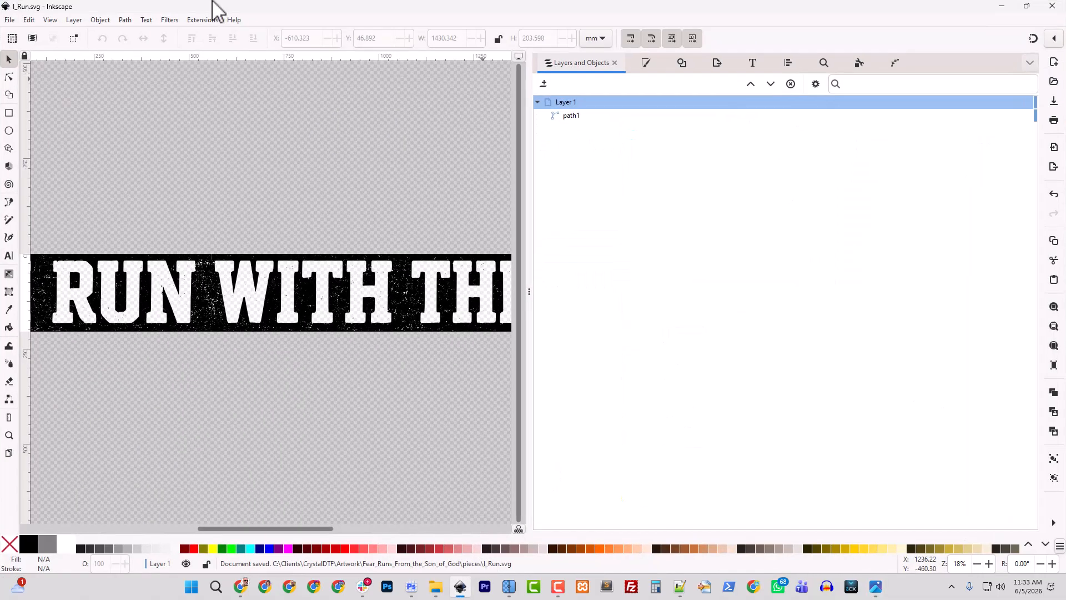
pyautogui.click(10, 20)
pyautogui.click(26, 35)
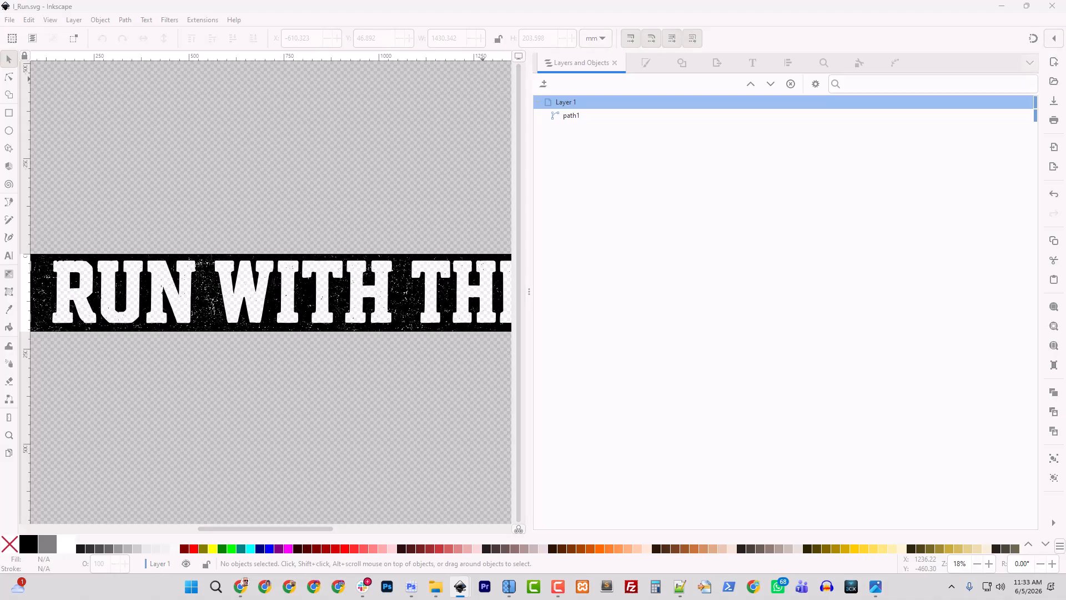
pyautogui.moveTo(333, 11); pyautogui.dragTo(437, 3)
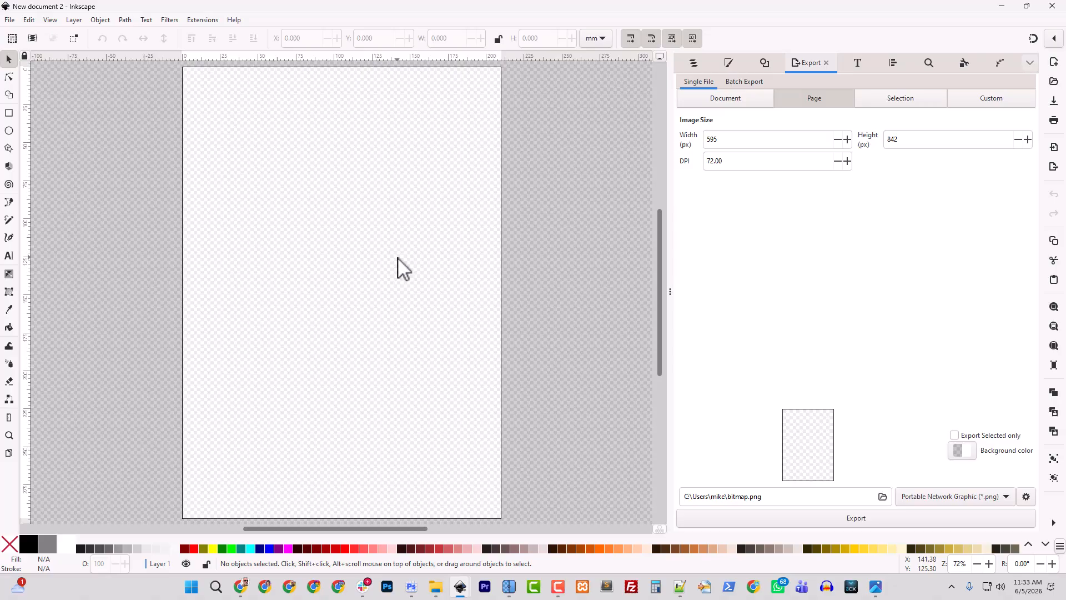
# Import the 4x upscaled logo PNG from Downloads as an embedded image, with DPI from file and blocky rendering
pyautogui.click(435, 586)
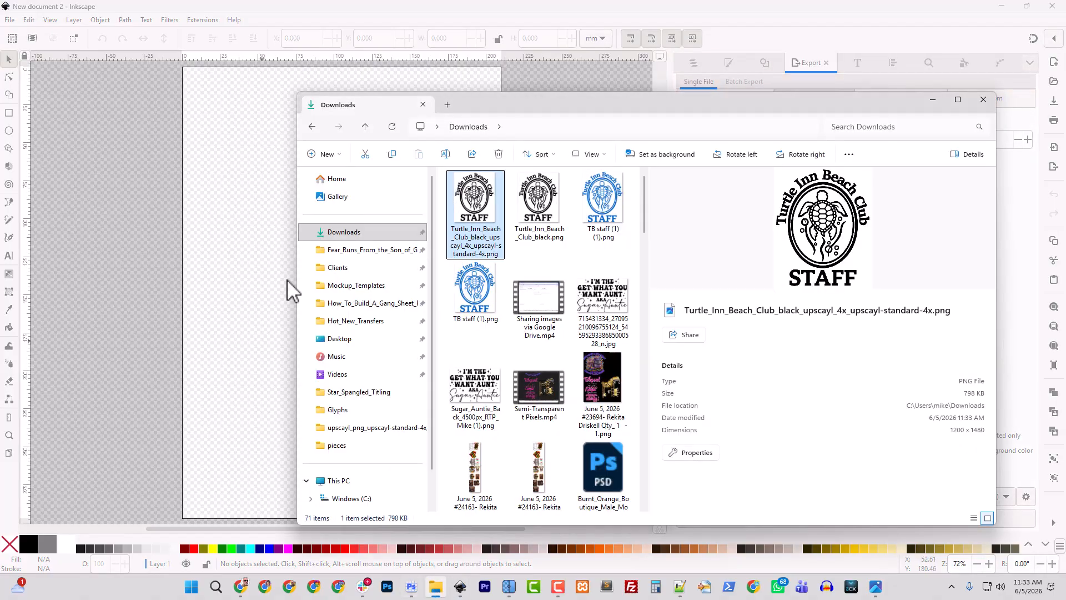
pyautogui.moveTo(567, 109); pyautogui.dragTo(0, 127)
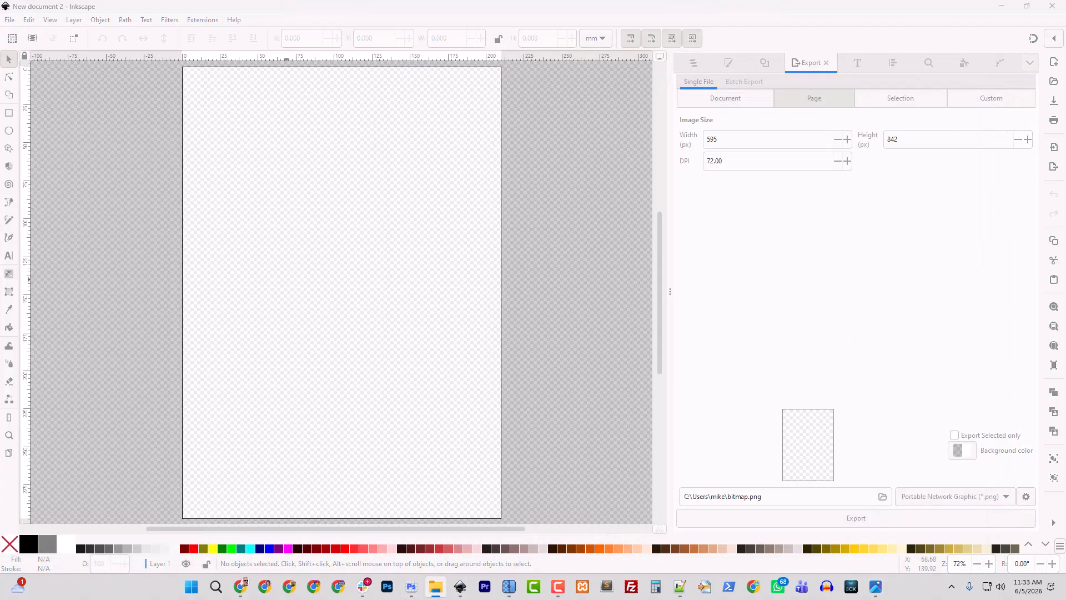
pyautogui.moveTo(0, 278); pyautogui.dragTo(326, 312)
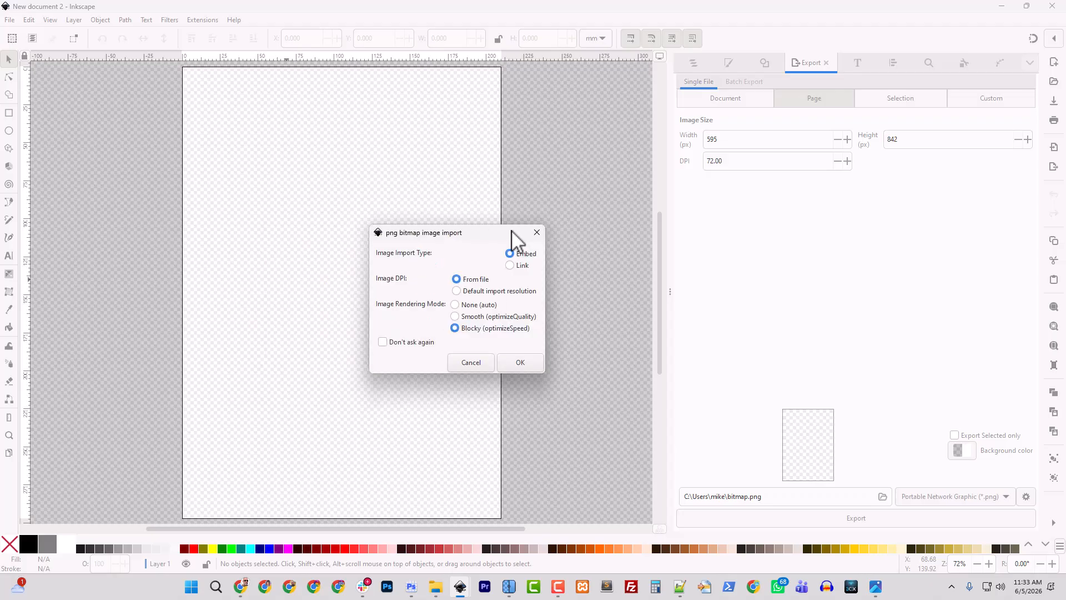
pyautogui.moveTo(511, 234); pyautogui.dragTo(777, 202)
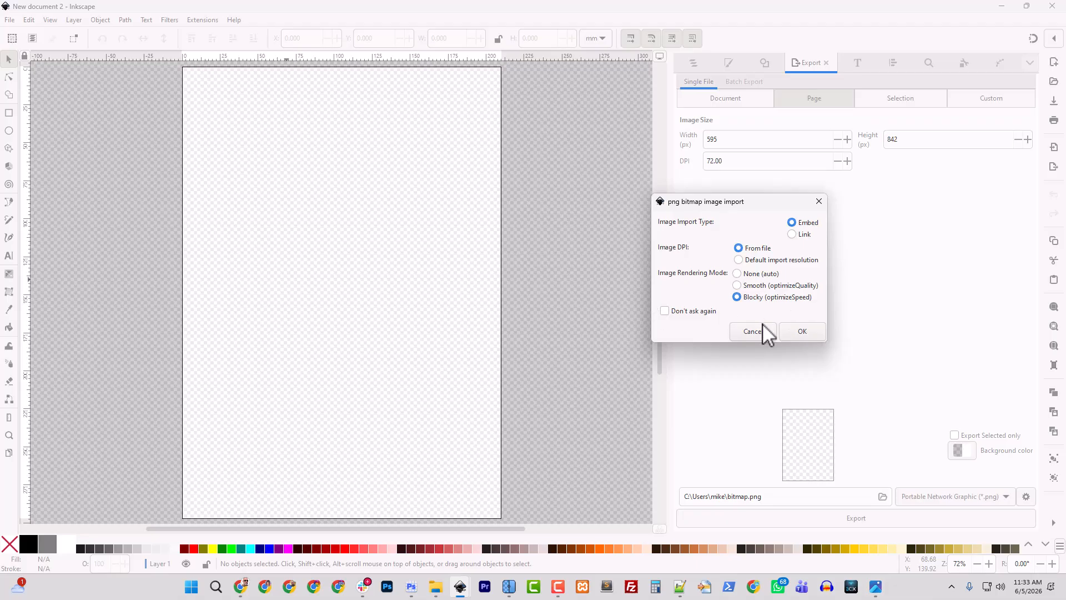
pyautogui.click(799, 331)
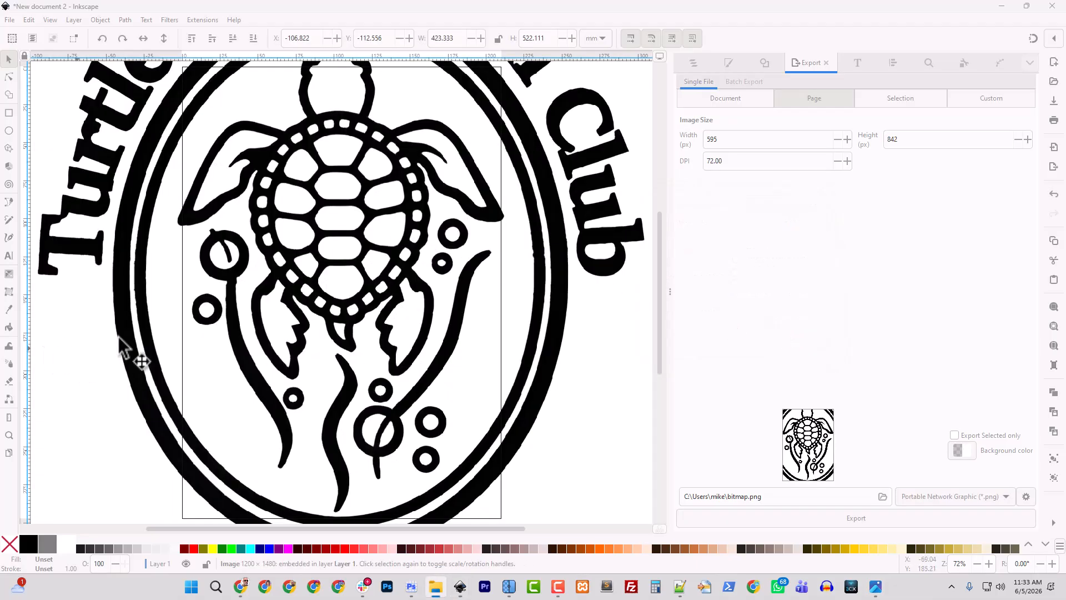
# Trace the imported logo as a single-scan bitmap using brightness cutoff with a 0.450 threshold
pyautogui.scroll(5, 661, 349)
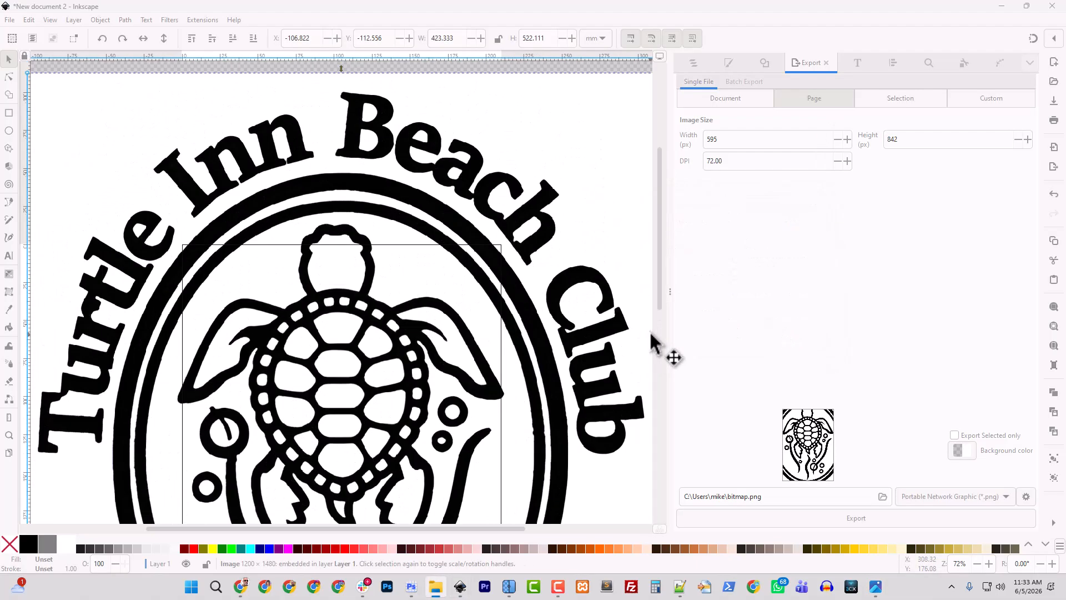
pyautogui.click(768, 61)
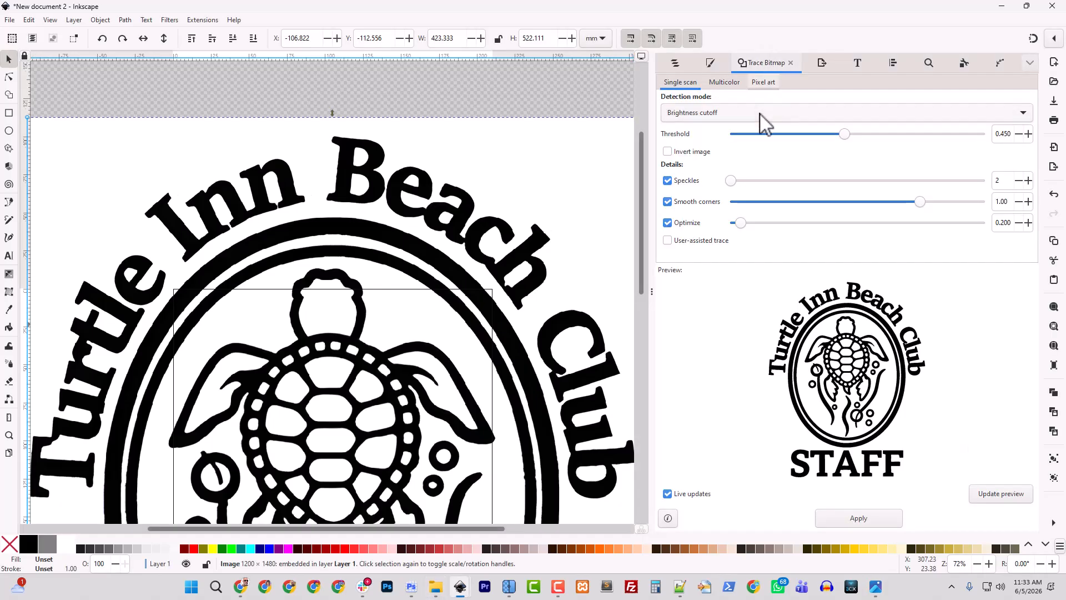
pyautogui.click(859, 519)
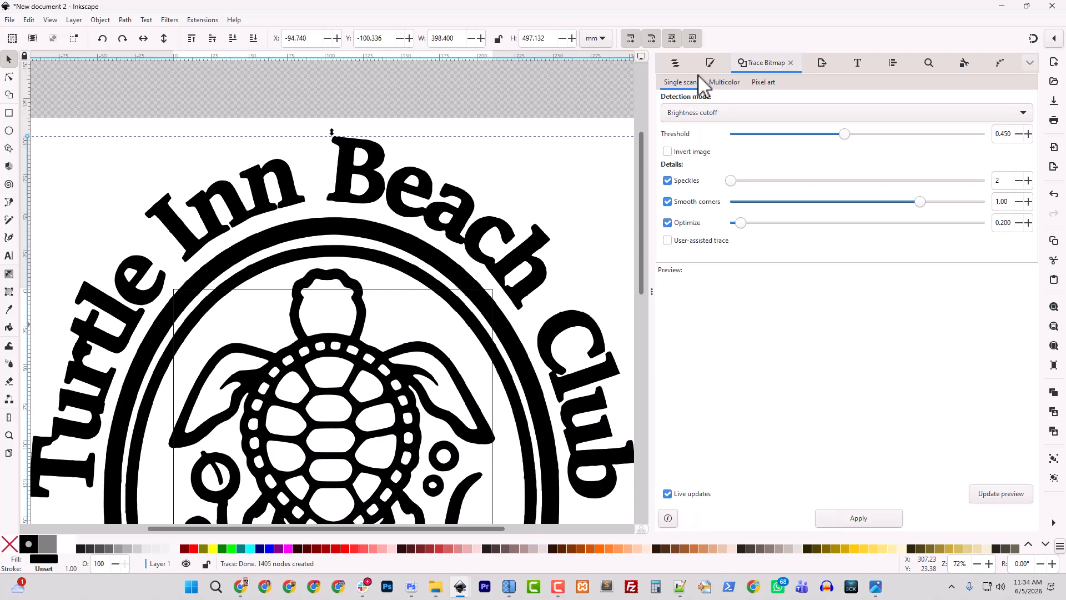
# Delete the embedded source image beneath the traced logo path
pyautogui.click(677, 62)
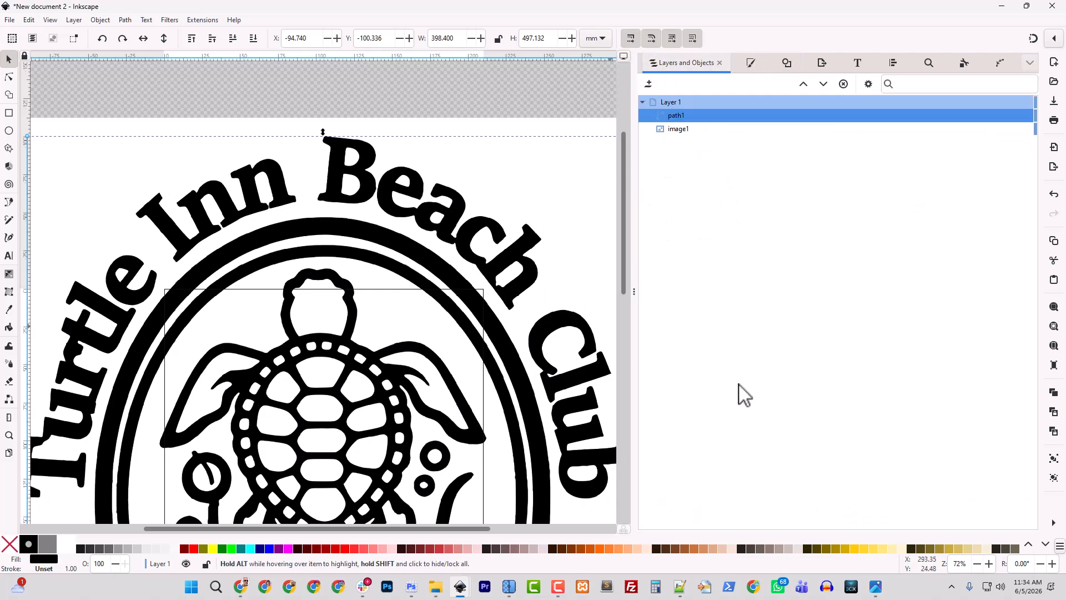
pyautogui.click(687, 131)
pyautogui.press('Delete')
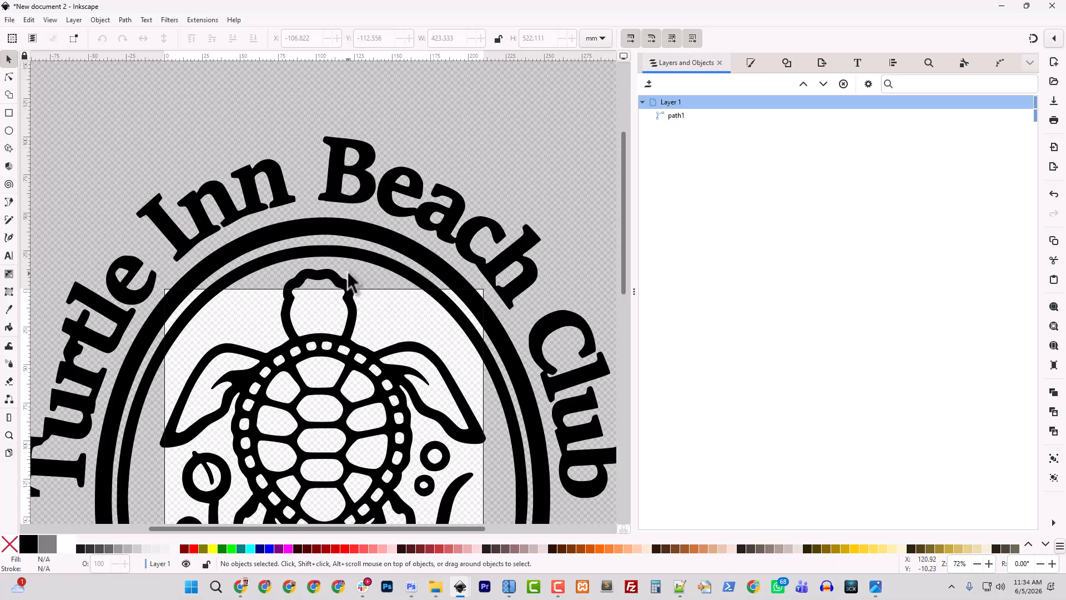
# Examine the traced logo's edges, from the lettering and ovals down to the turtle's head and shell
pyautogui.scroll(-5, 349, 280)
pyautogui.scroll(6, 349, 281)
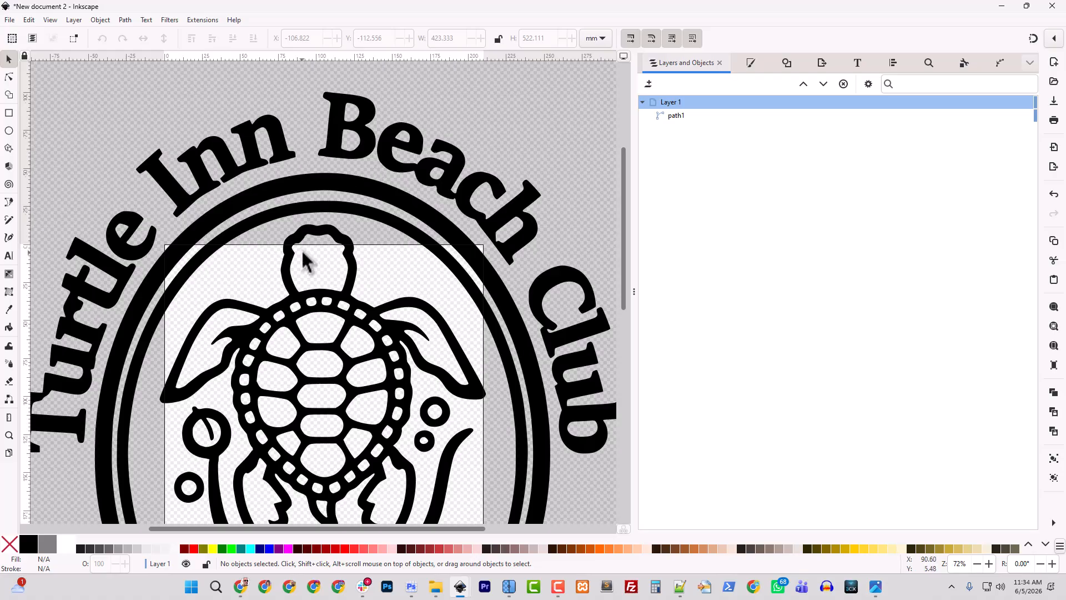
pyautogui.scroll(-6, 304, 262)
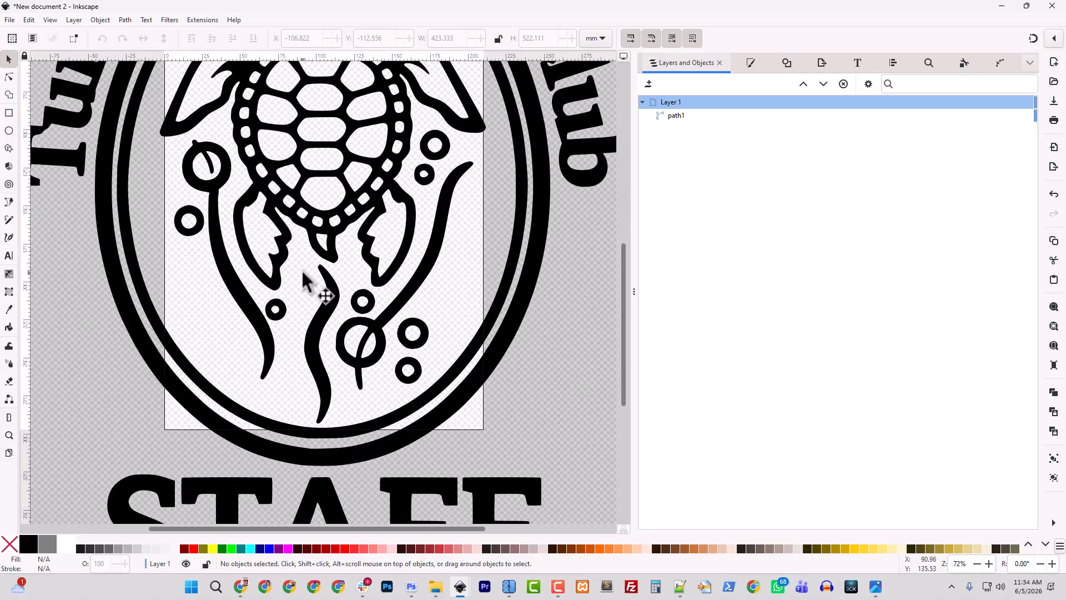
pyautogui.press('ctrl')
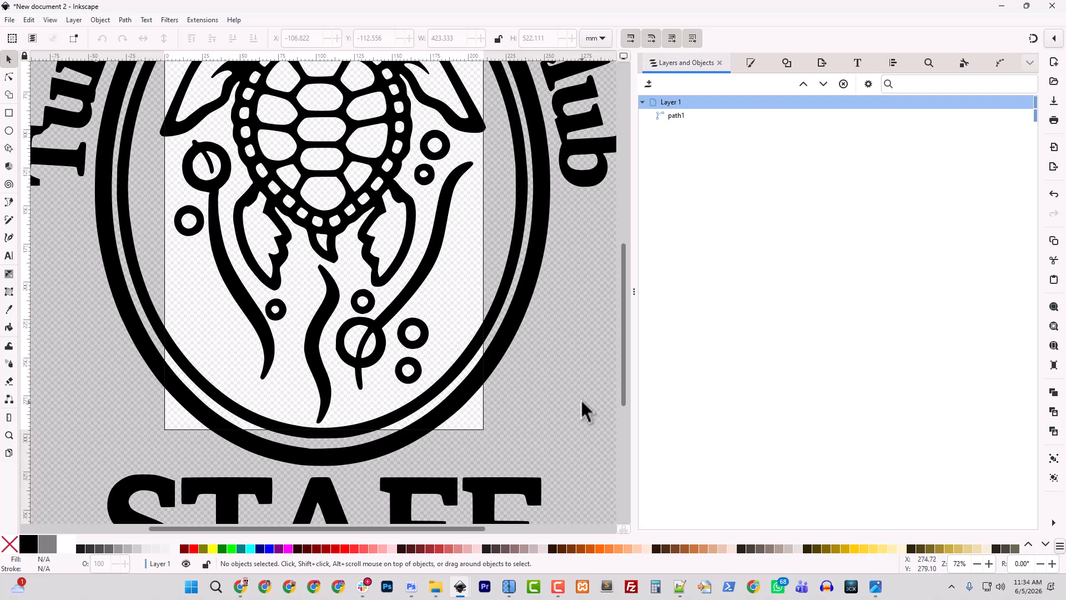
pyautogui.press('ctrl')
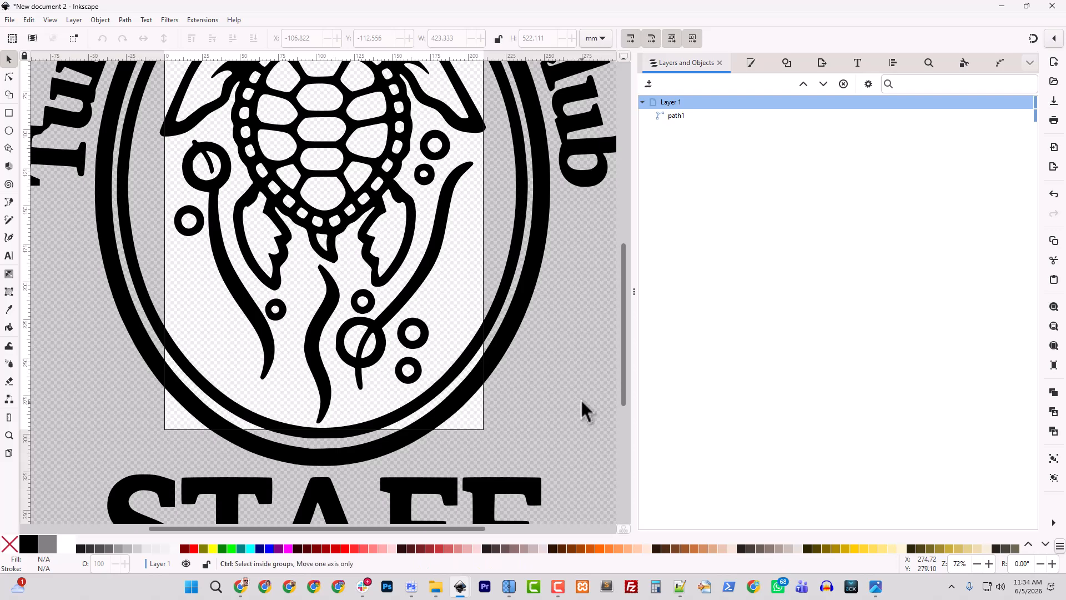
pyautogui.scroll(12, 581, 402)
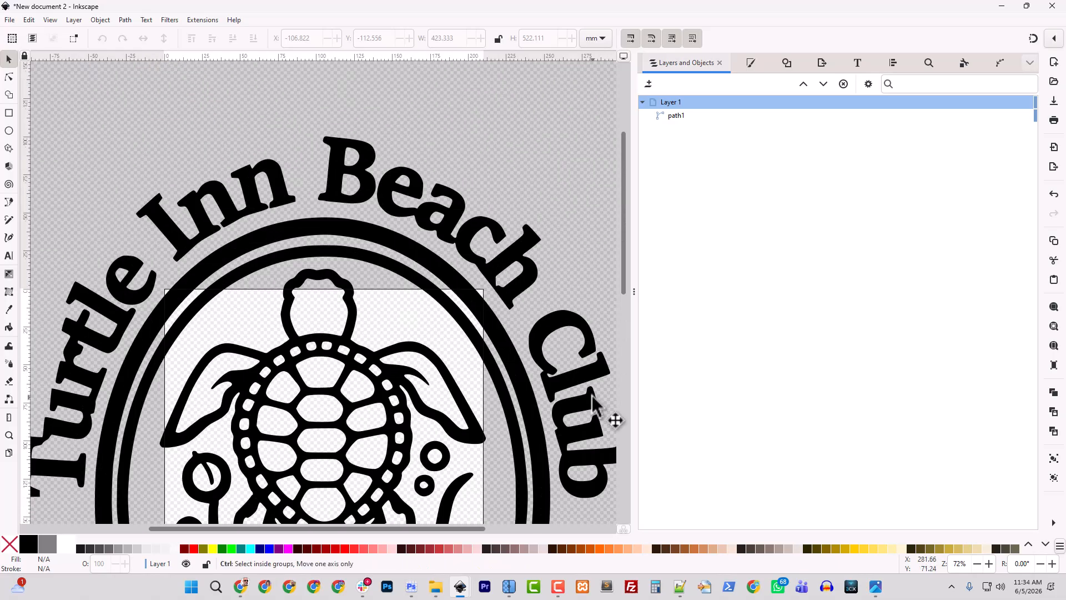
pyautogui.scroll(-7, 477, 410)
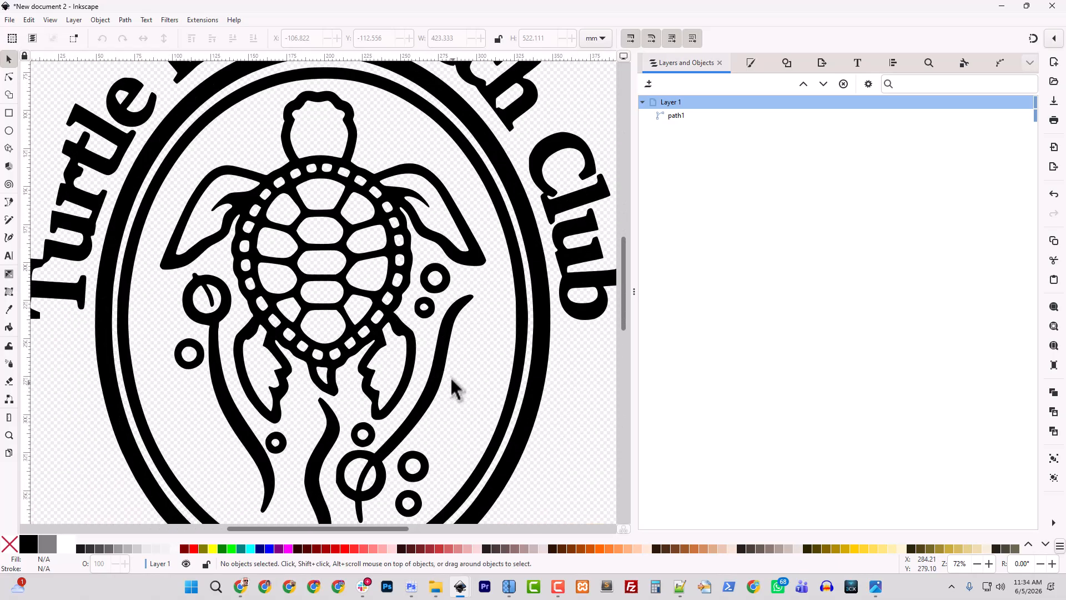
pyautogui.scroll(3, 241, 266)
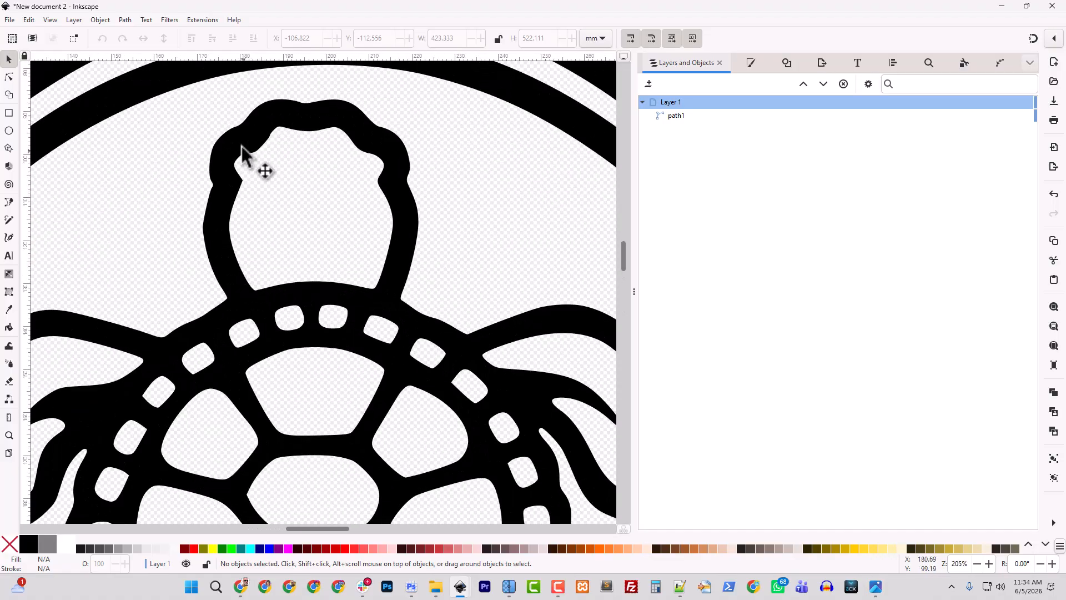
pyautogui.scroll(-5, 287, 317)
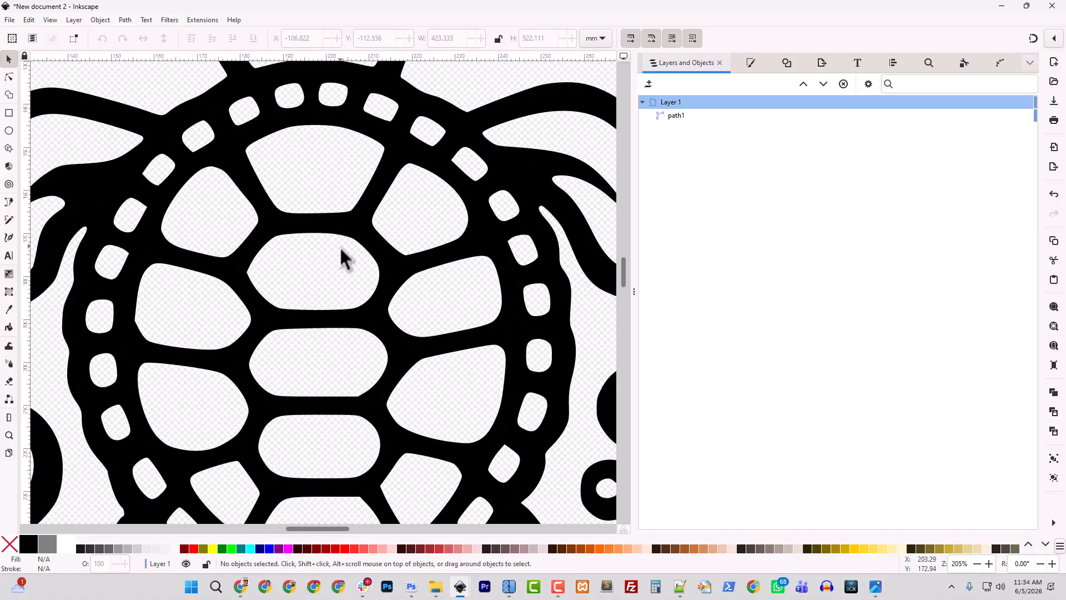
# Add the original blue staff logo image from Downloads to the document as an embedded image
pyautogui.click(436, 587)
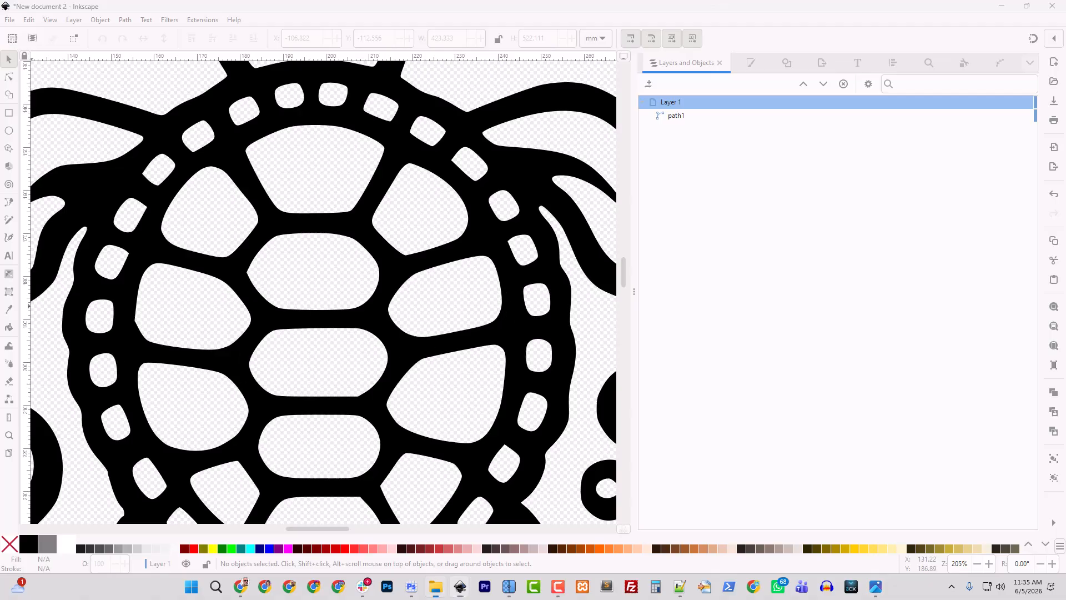
pyautogui.hotkey('ctrl', 'v')
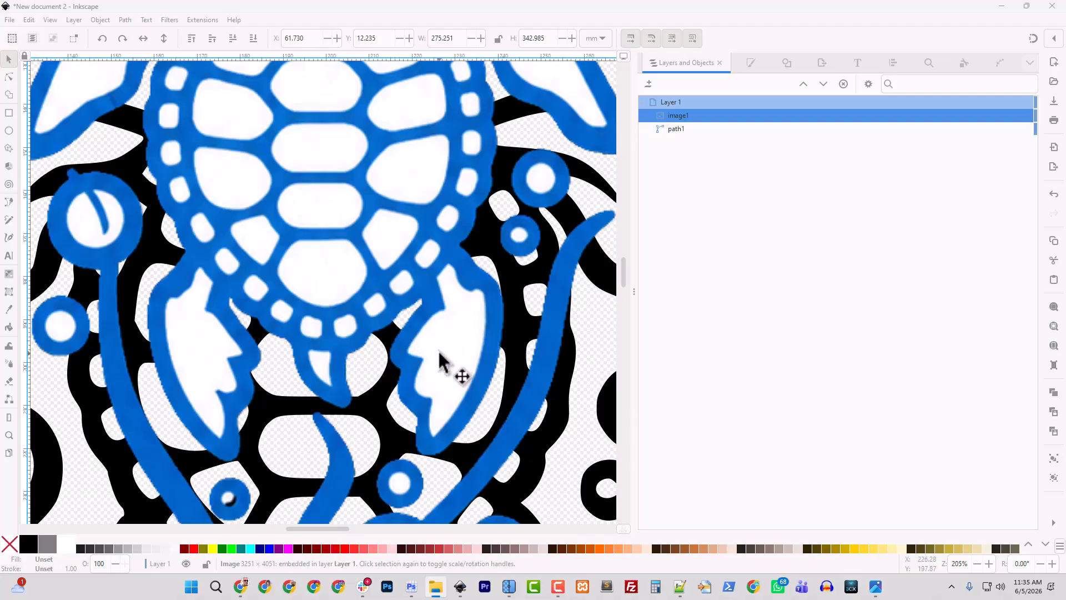
# Recolor the traced logo path by sampling the blue fill (0063c6) from the original staff logo image above it
pyautogui.click(677, 130)
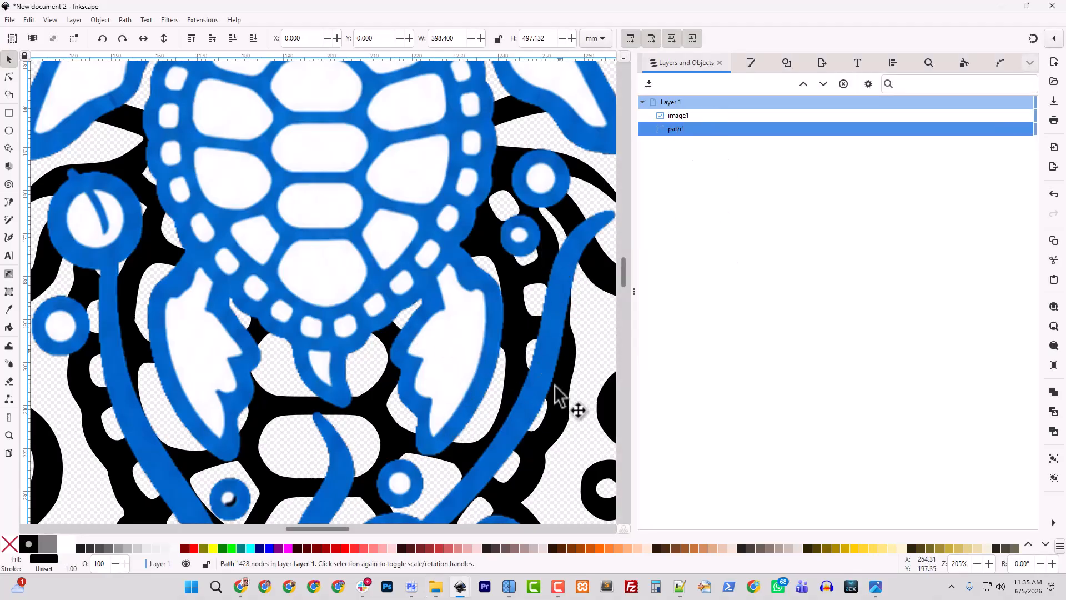
pyautogui.click(755, 65)
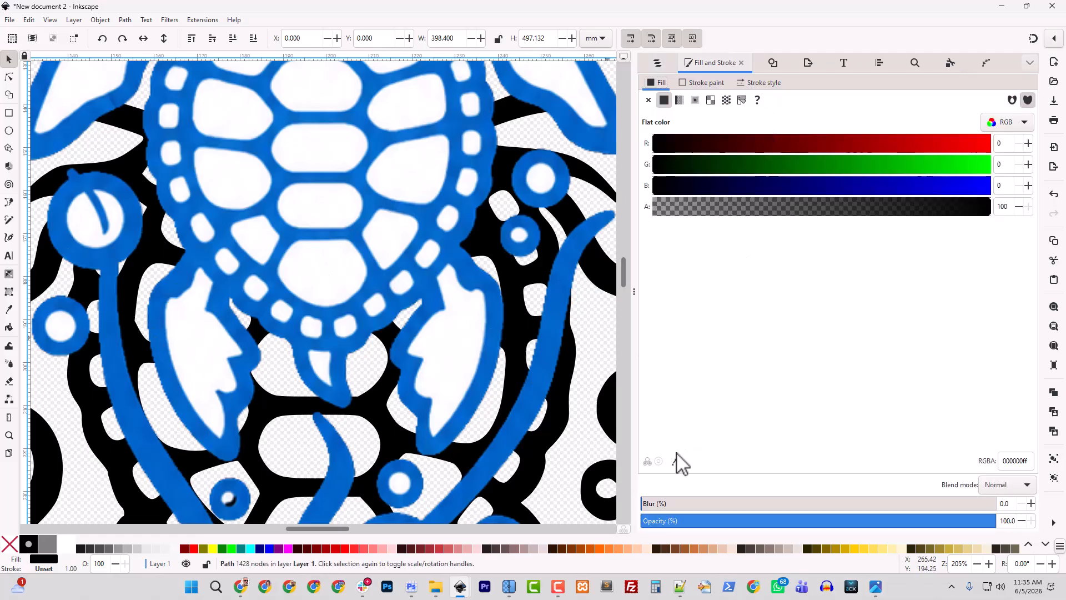
pyautogui.click(658, 65)
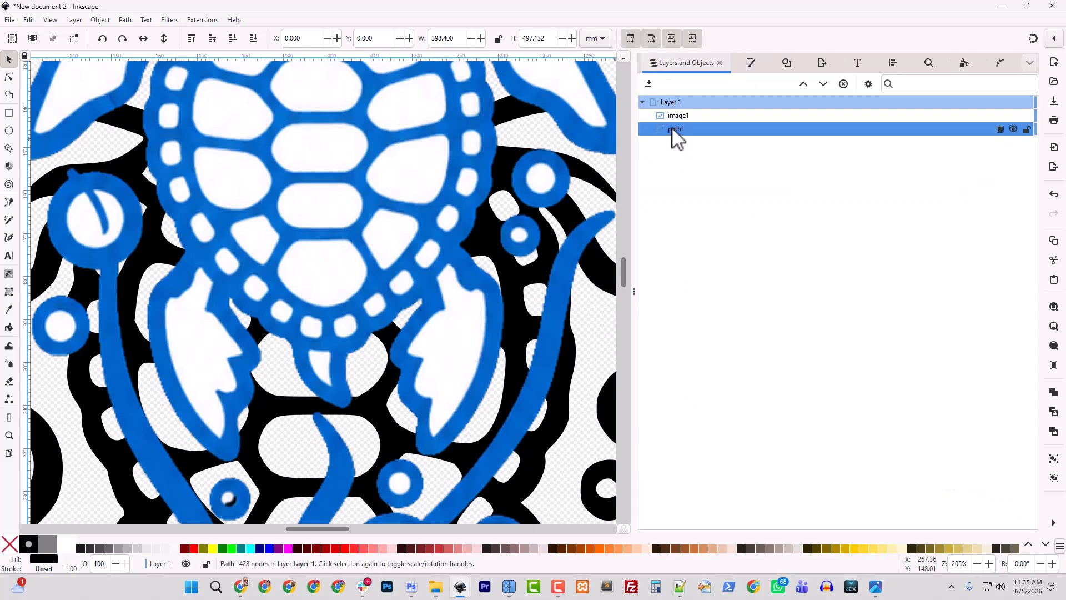
pyautogui.click(751, 62)
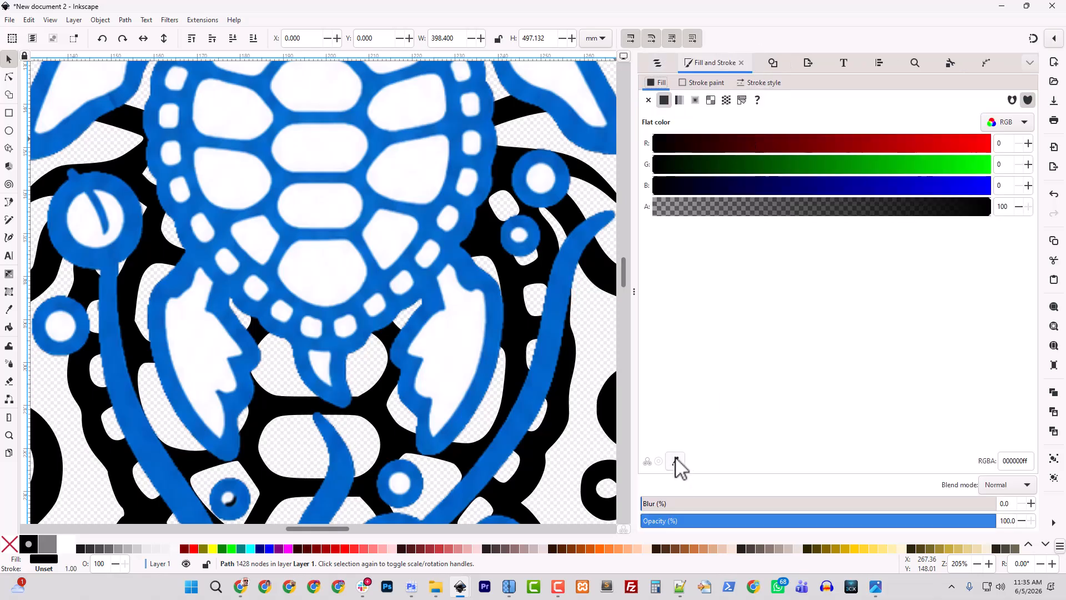
pyautogui.click(675, 461)
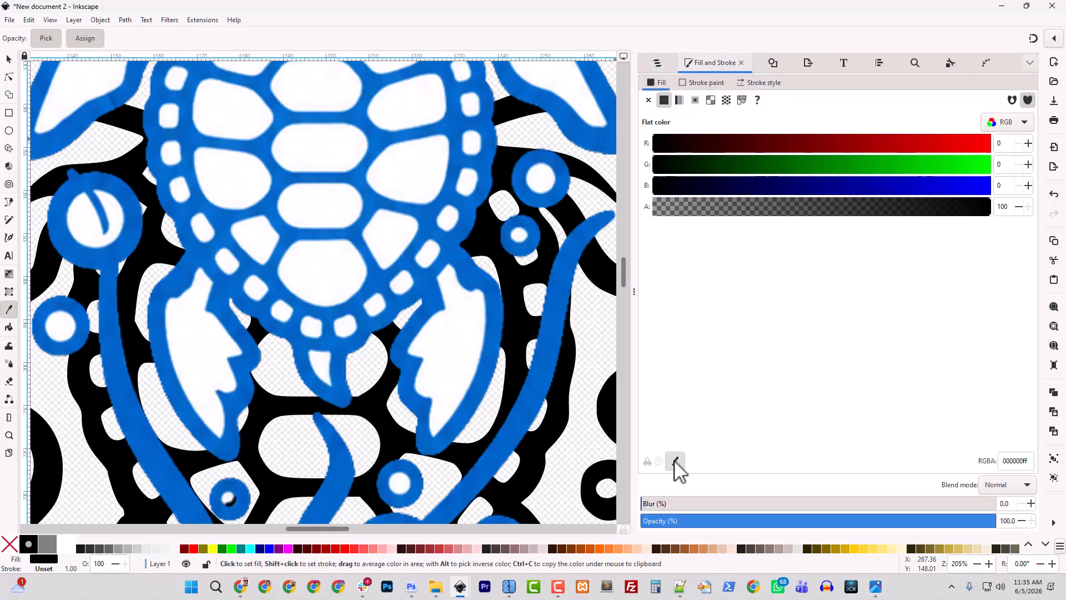
pyautogui.click(509, 438)
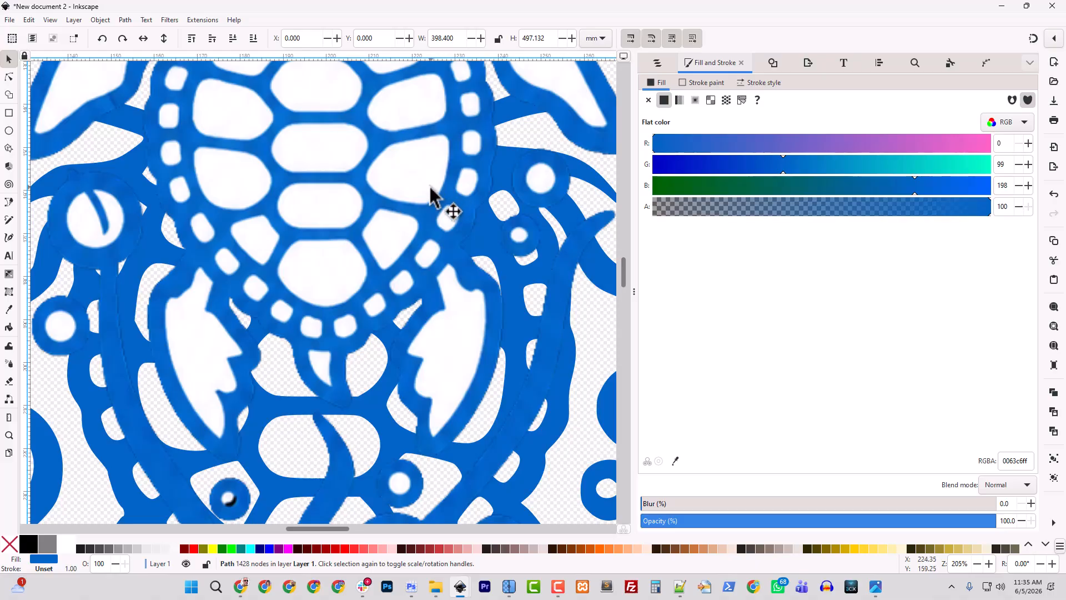
# Delete the embedded staff logo image covering the recolored path and review the whole blue logo down to STAFF
pyautogui.click(433, 207)
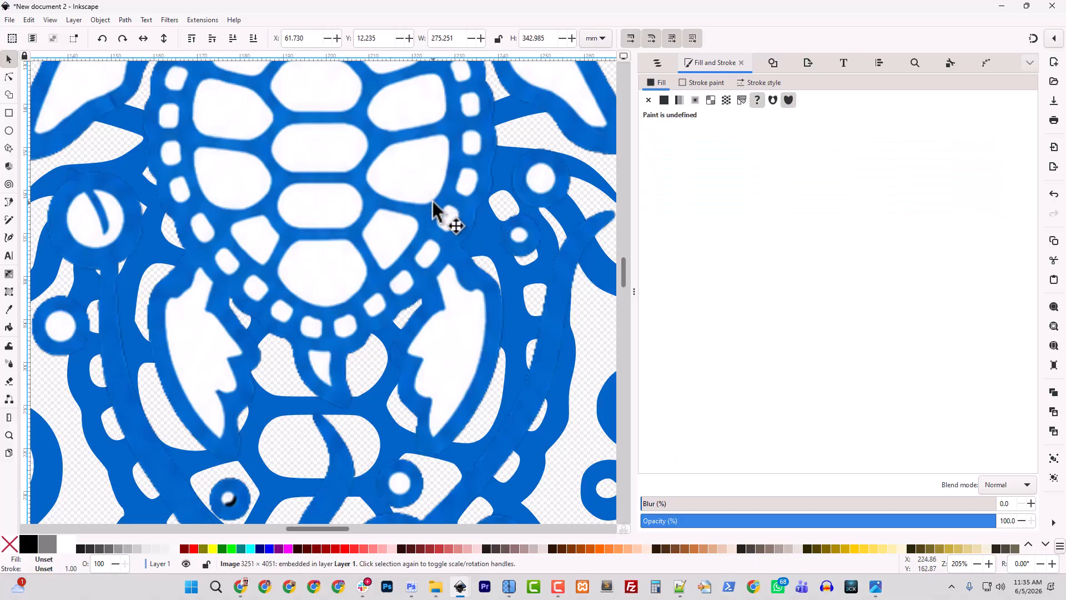
pyautogui.press('Delete')
pyautogui.press('-')
pyautogui.press('-')
pyautogui.press('-')
pyautogui.press('-')
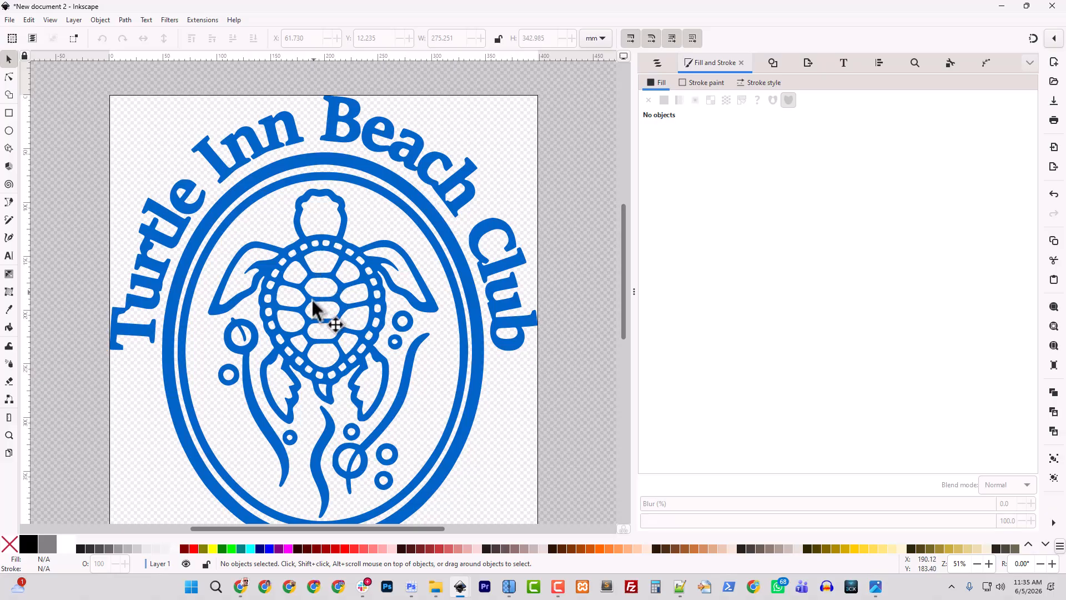
pyautogui.scroll(-4, 314, 308)
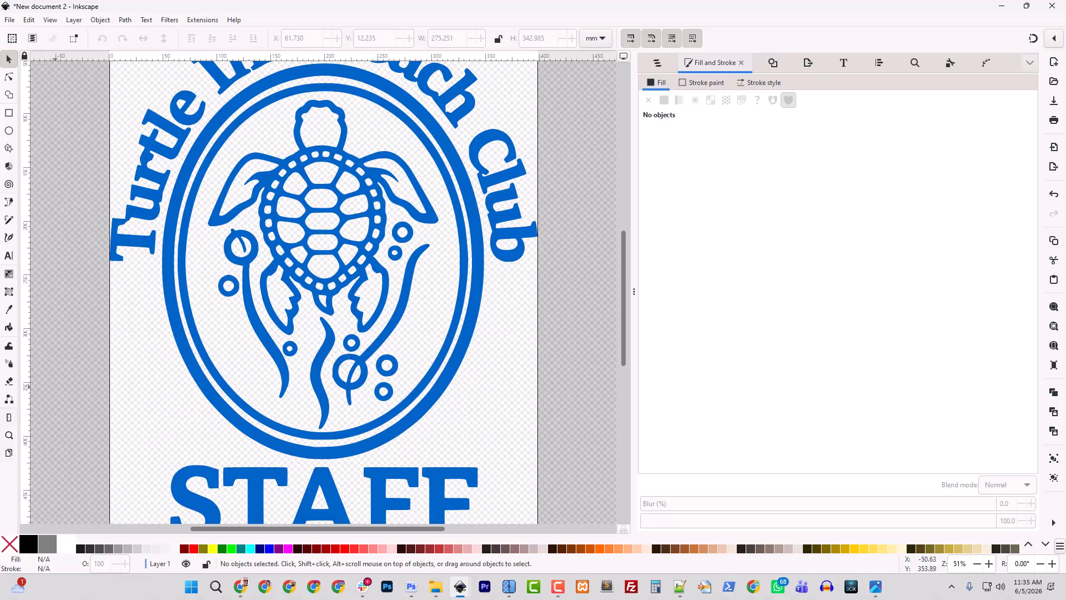
pyautogui.scroll(-2, 284, 294)
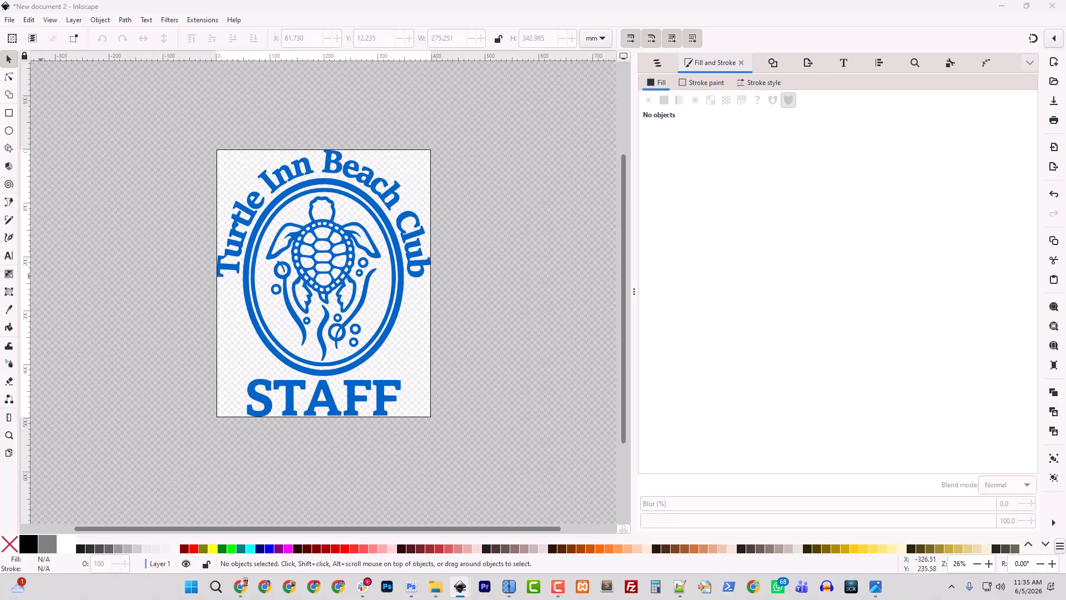
# Import the original blue staff logo again as an embedded image and place it beside the page, right of the traced logo
pyautogui.moveTo(0, 383); pyautogui.dragTo(188, 358)
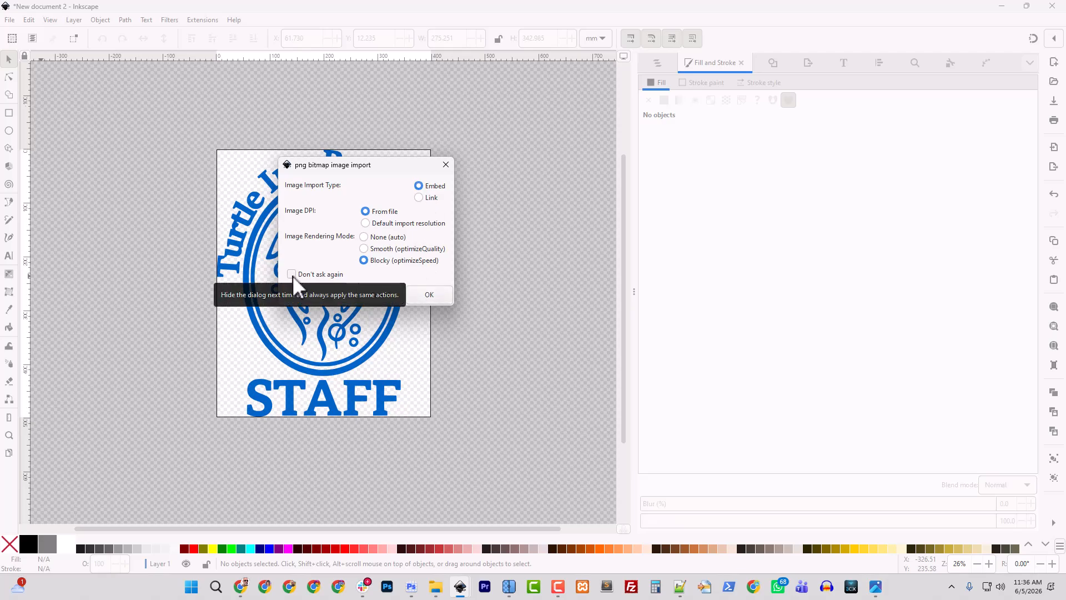
pyautogui.click(428, 295)
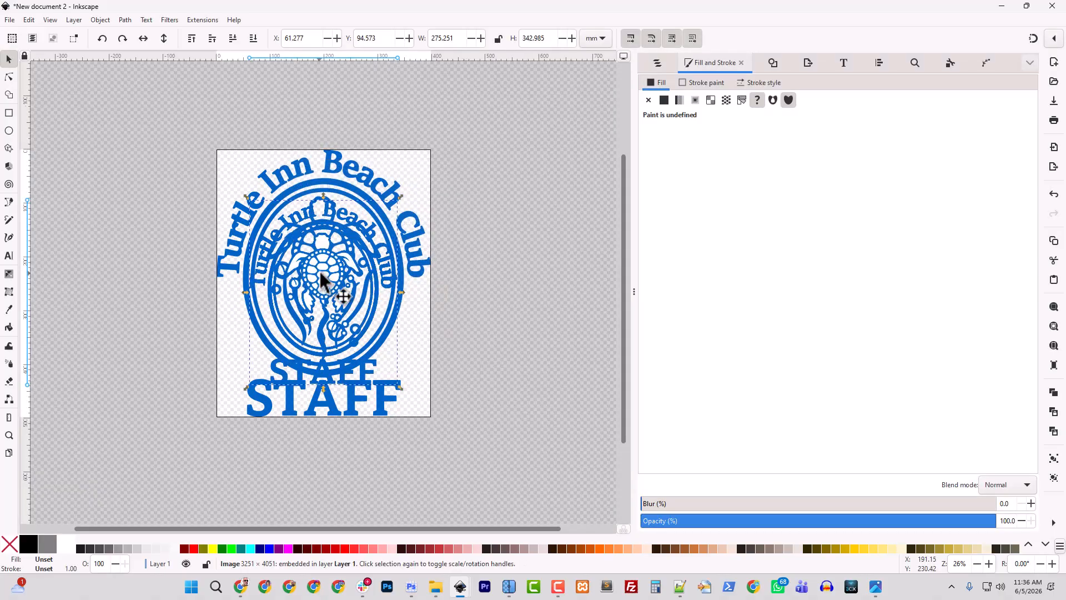
pyautogui.moveTo(320, 280); pyautogui.dragTo(522, 229)
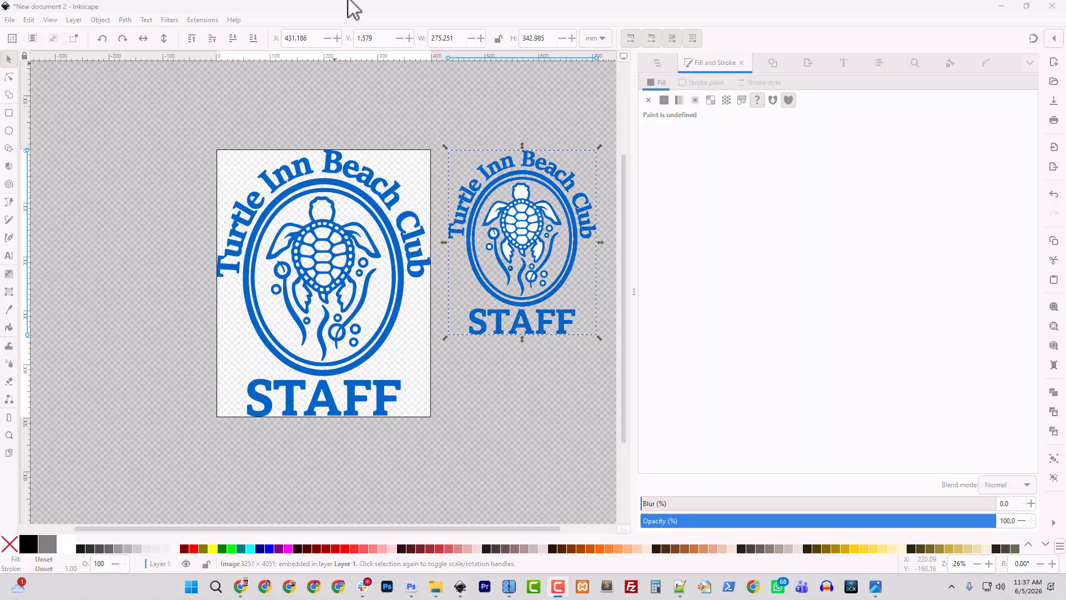
pyautogui.click(469, 272)
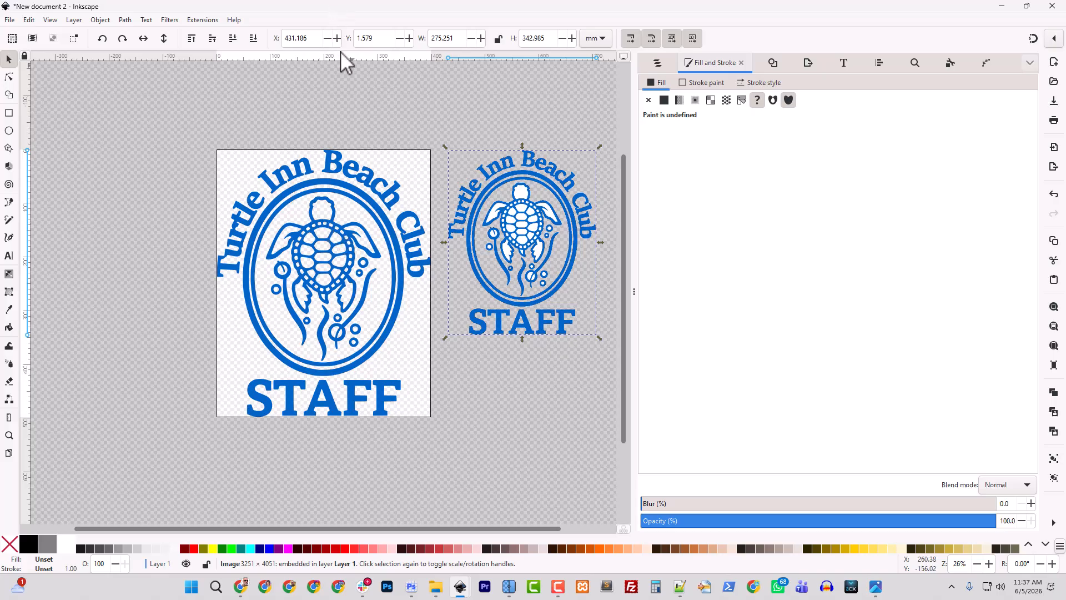
# Select the nodes of the turtle's outer outline in the traced logo path for node editing
pyautogui.press('+')
pyautogui.press('+')
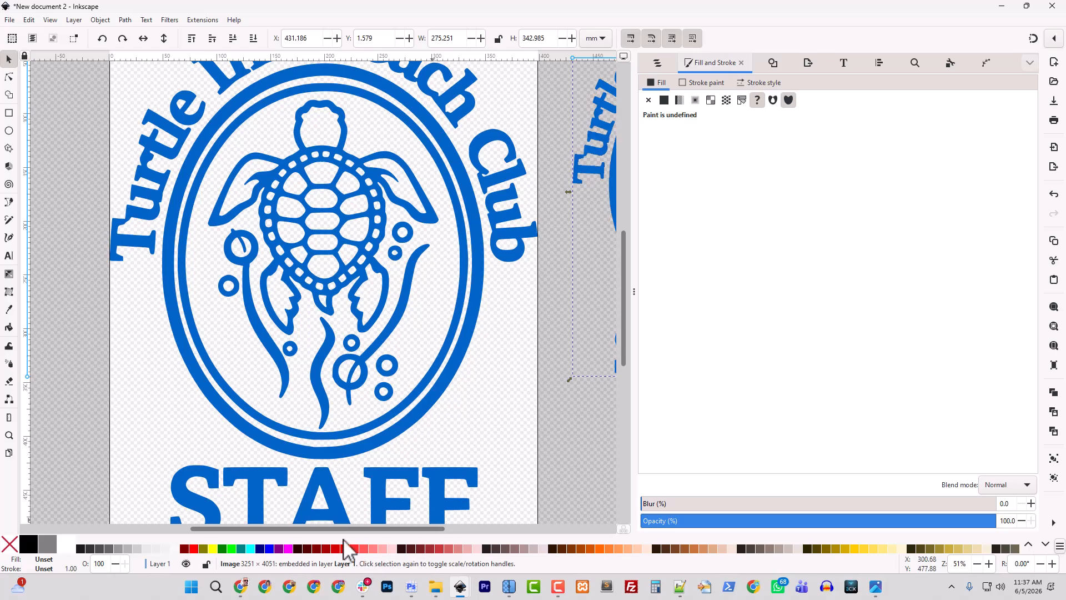
pyautogui.hscroll(5, 356, 528)
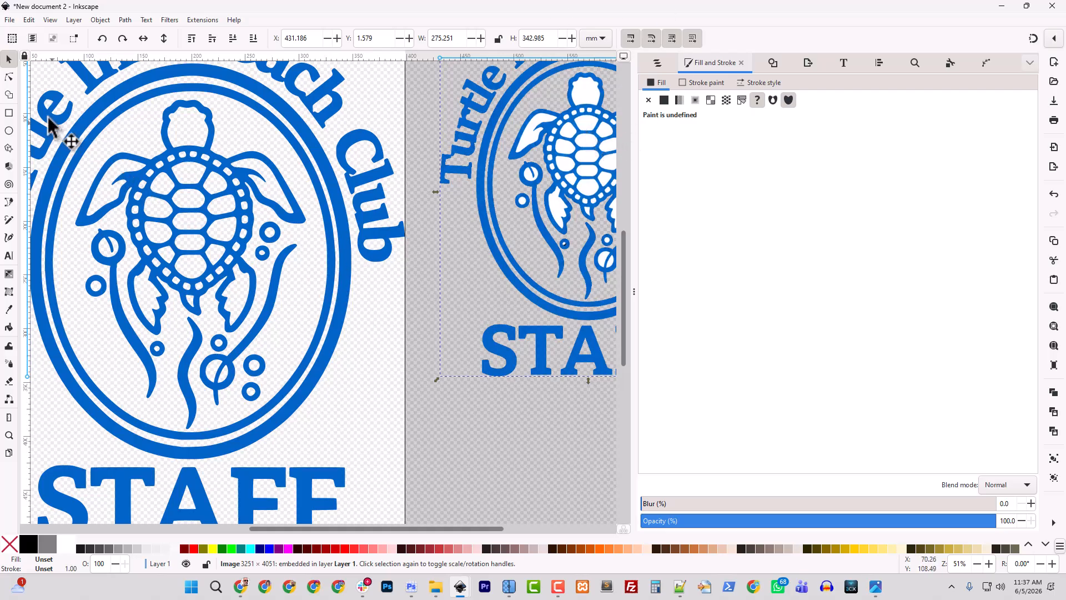
pyautogui.click(9, 77)
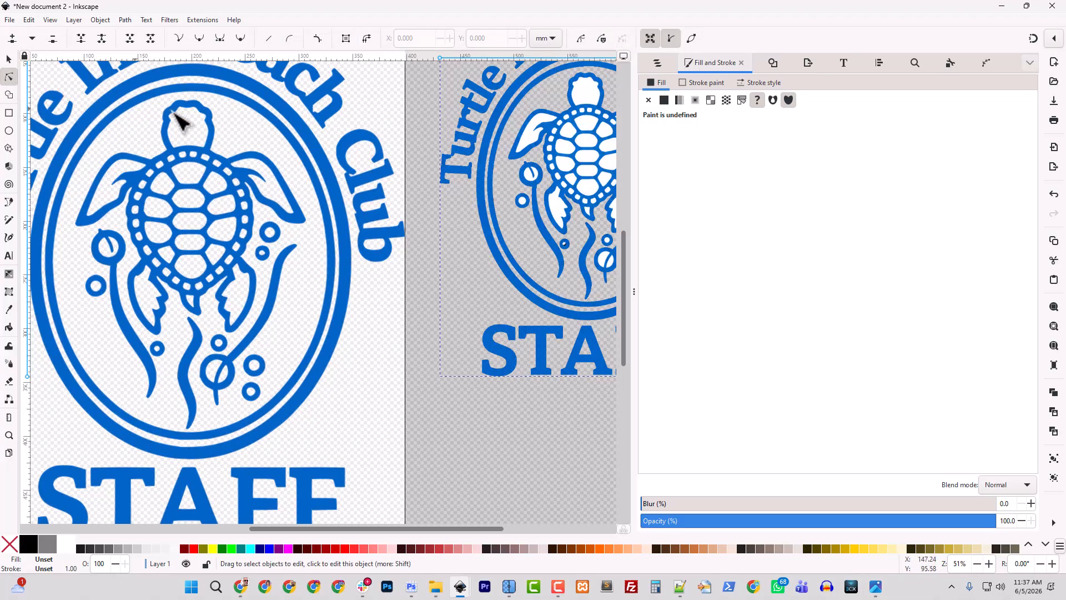
pyautogui.click(221, 138)
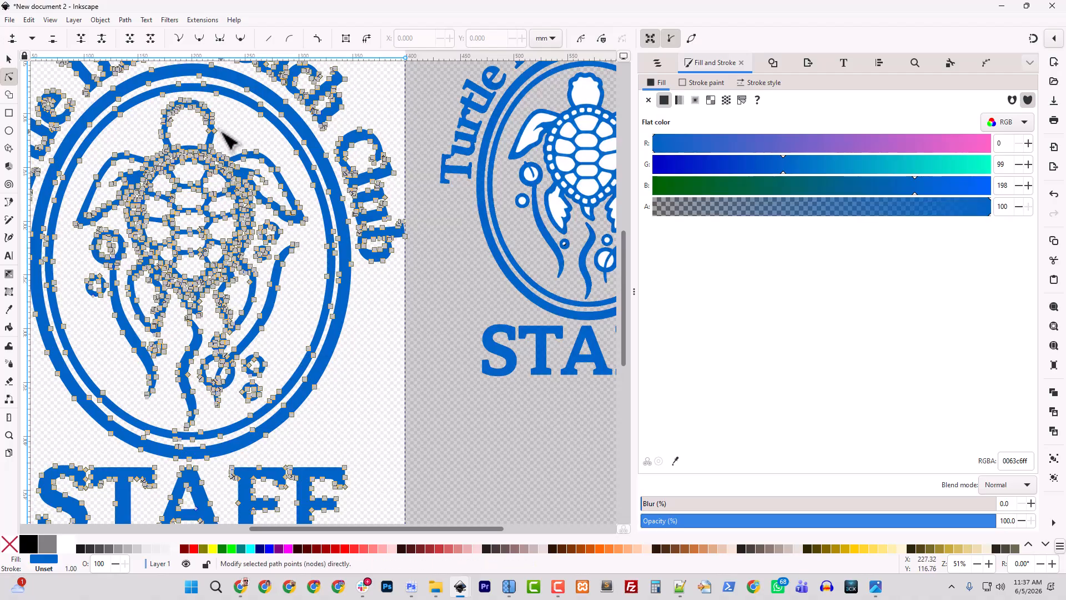
pyautogui.click(207, 108)
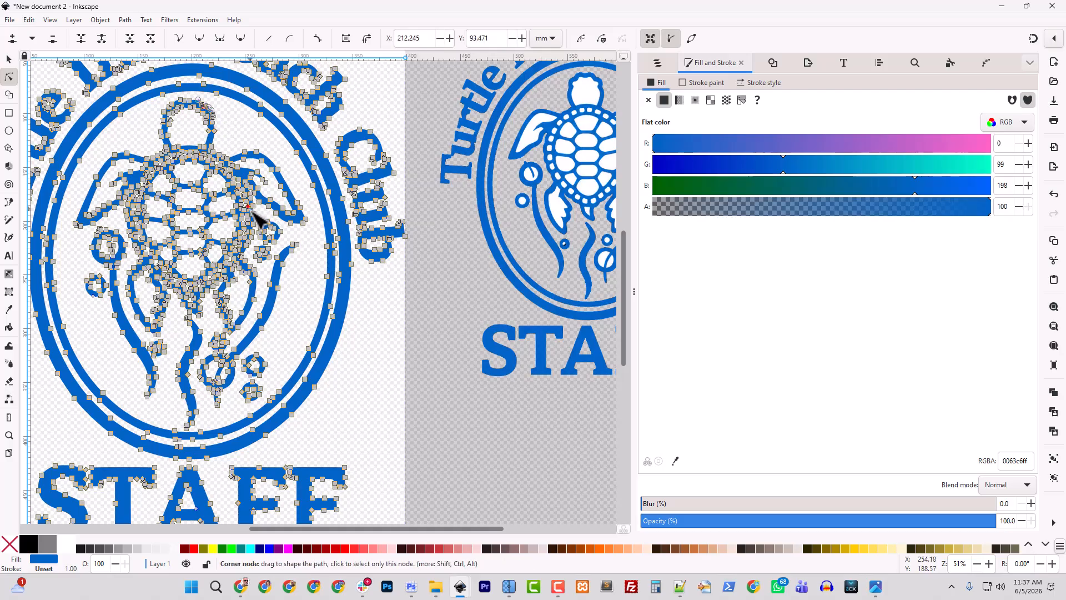
pyautogui.click(292, 253)
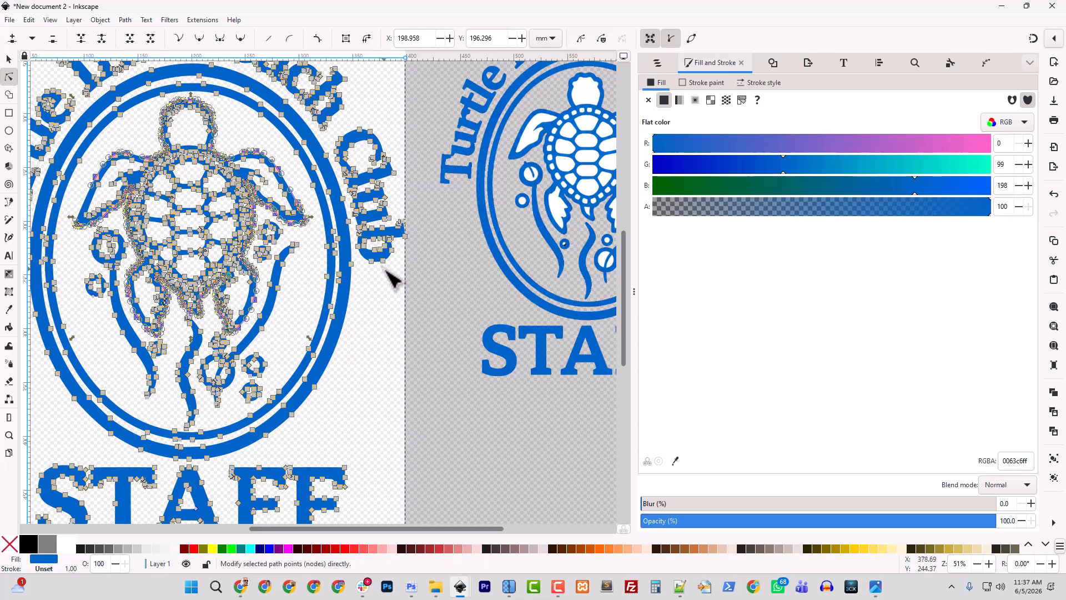
# Paste the copied turtle outline in place as a separate solid silhouette path over the traced logo
pyautogui.click(657, 63)
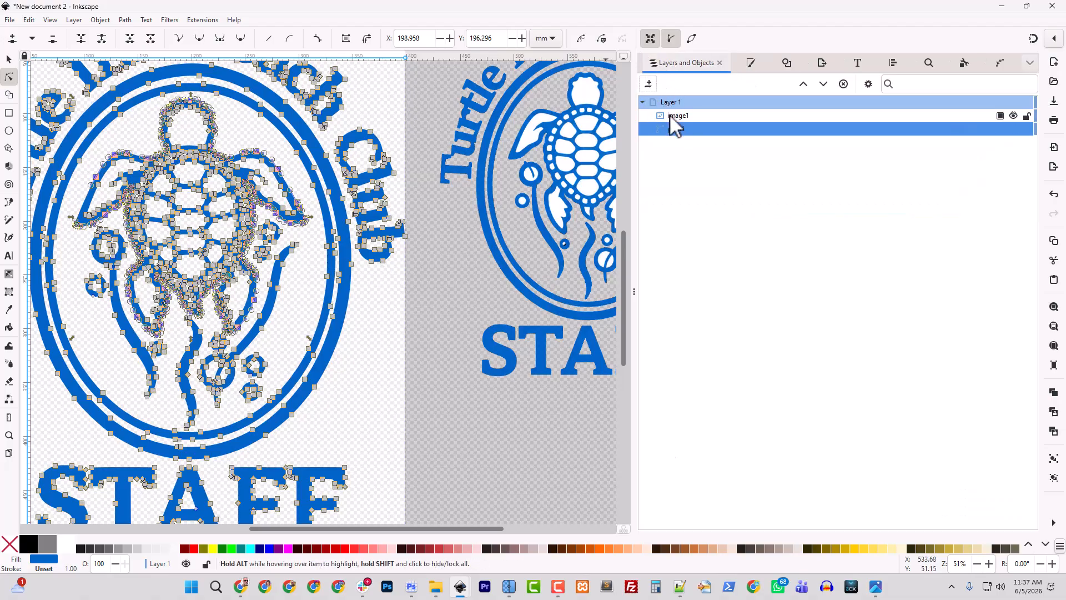
pyautogui.click(9, 59)
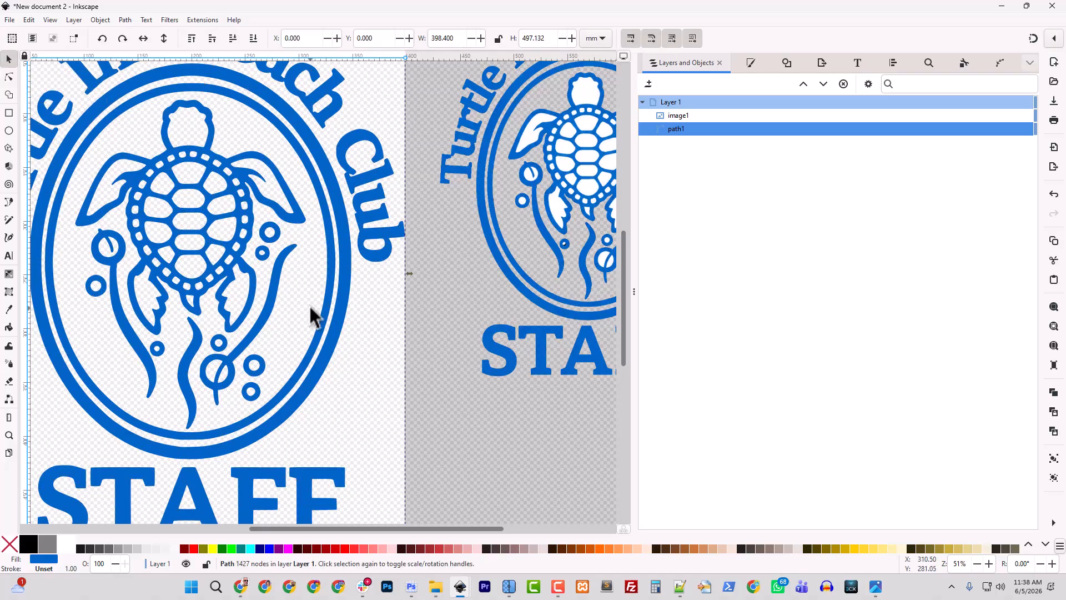
pyautogui.press('ctrl')
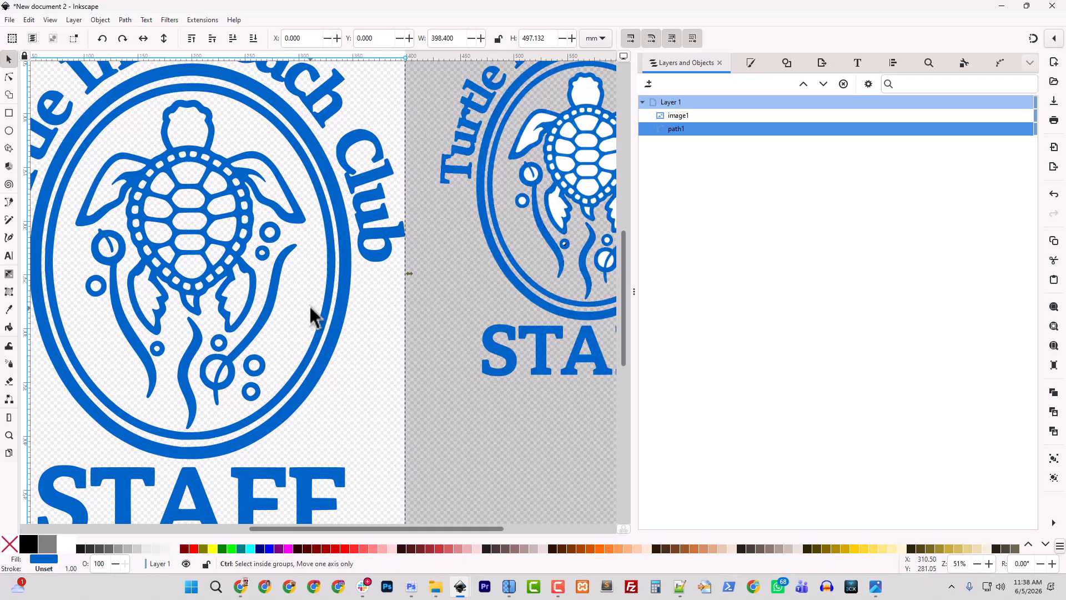
pyautogui.hotkey('ctrl', 'alt', 'v')
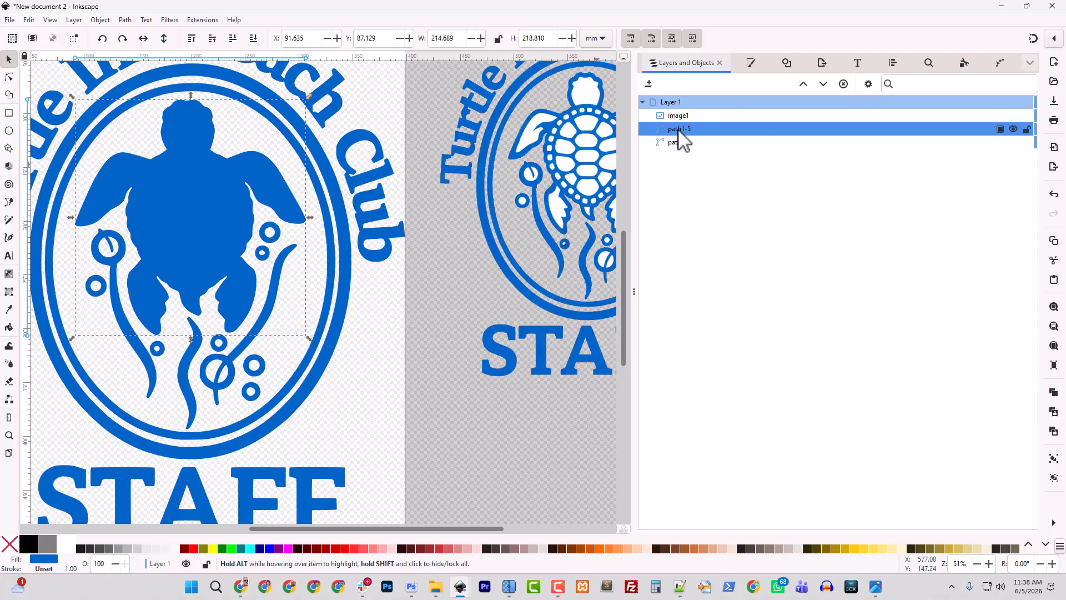
# Rename the full traced logo path to Turtle_Color and raise it above the turtle silhouette
pyautogui.doubleClick(676, 143)
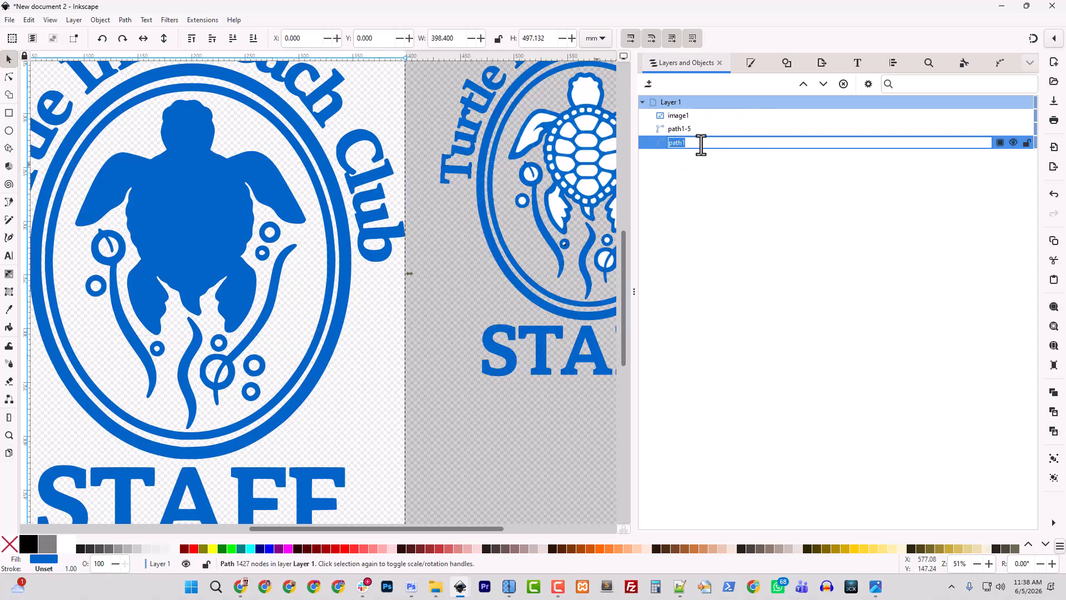
pyautogui.write('Turtle_Color')
pyautogui.press('Return')
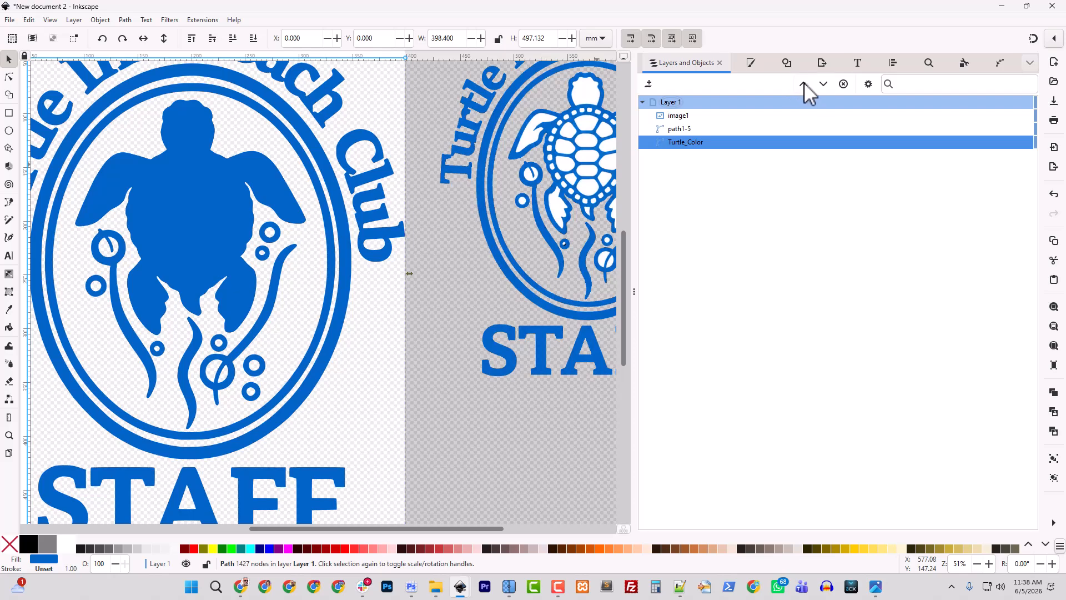
pyautogui.click(803, 84)
# Rename the turtle silhouette path beneath Turtle_Color to Turtle_White
pyautogui.click(677, 145)
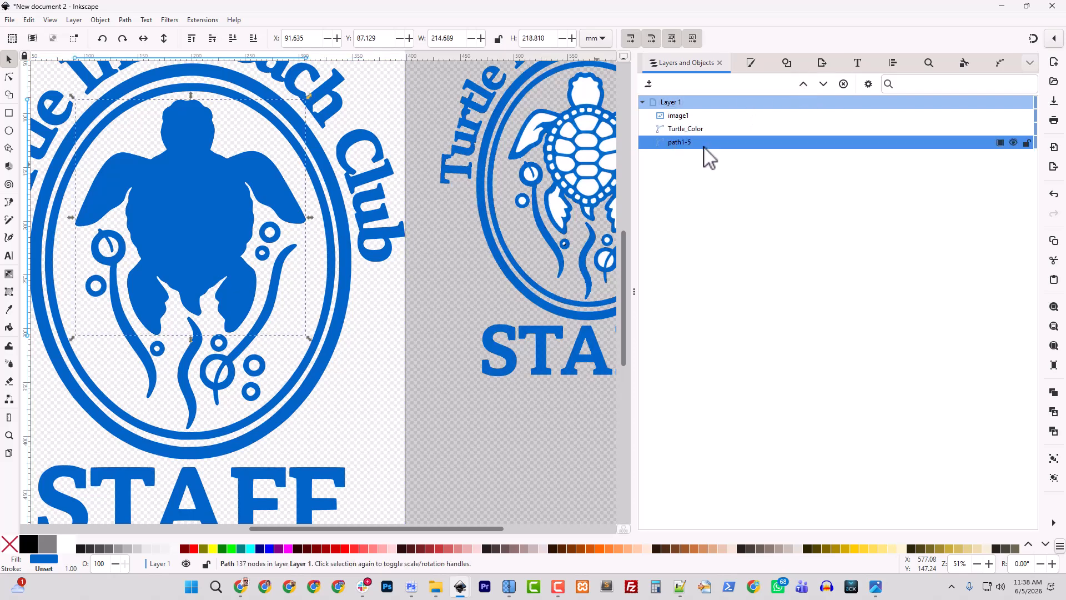
pyautogui.press('u')
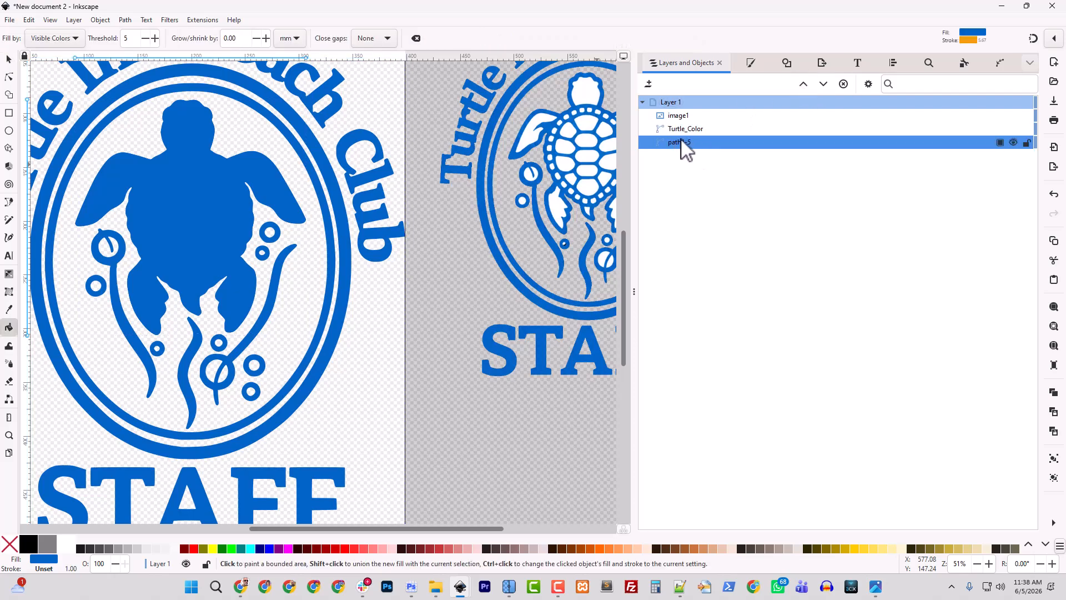
pyautogui.doubleClick(696, 146)
pyautogui.write('Tu')
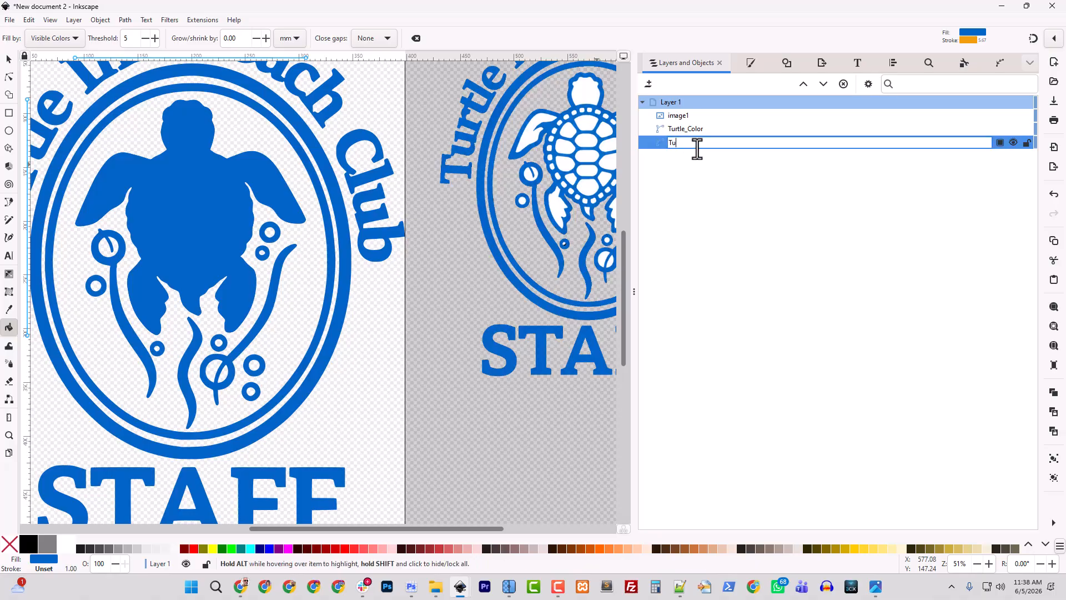
pyautogui.write('rtle_White')
pyautogui.press('Return')
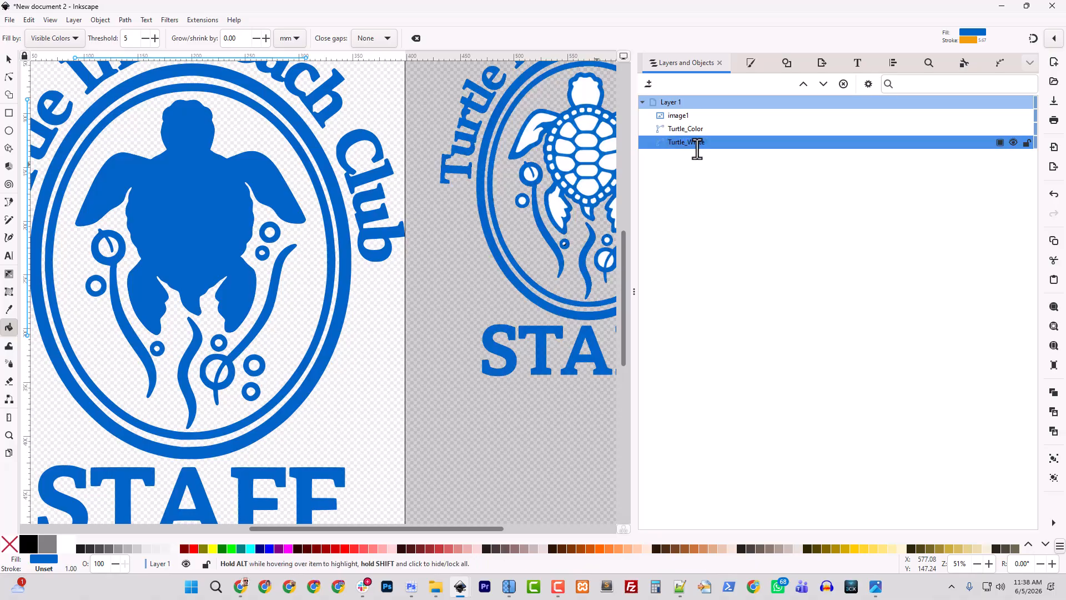
pyautogui.click(751, 64)
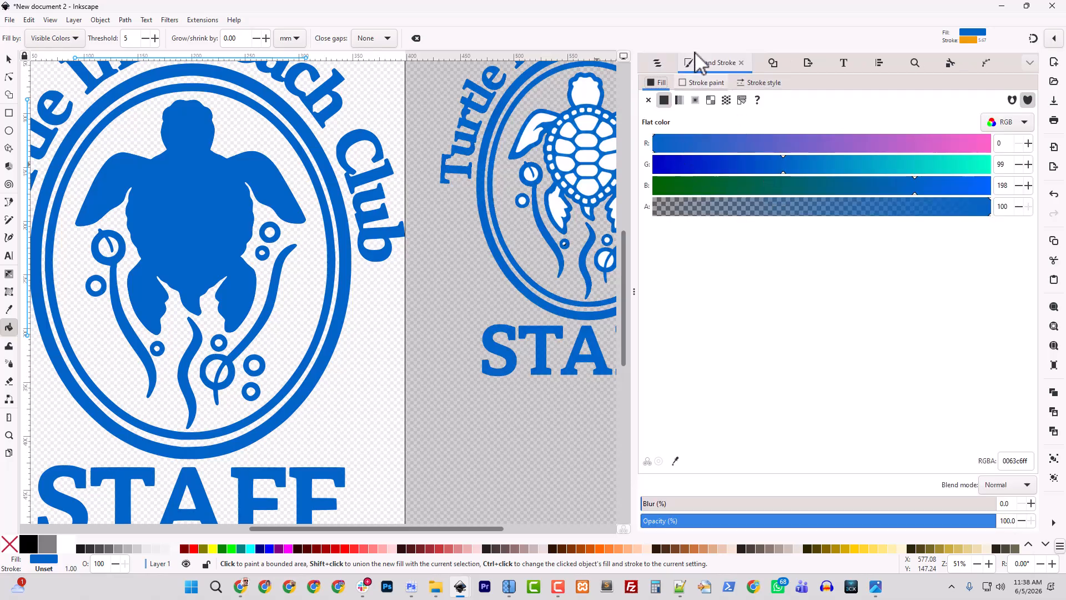
pyautogui.click(105, 21)
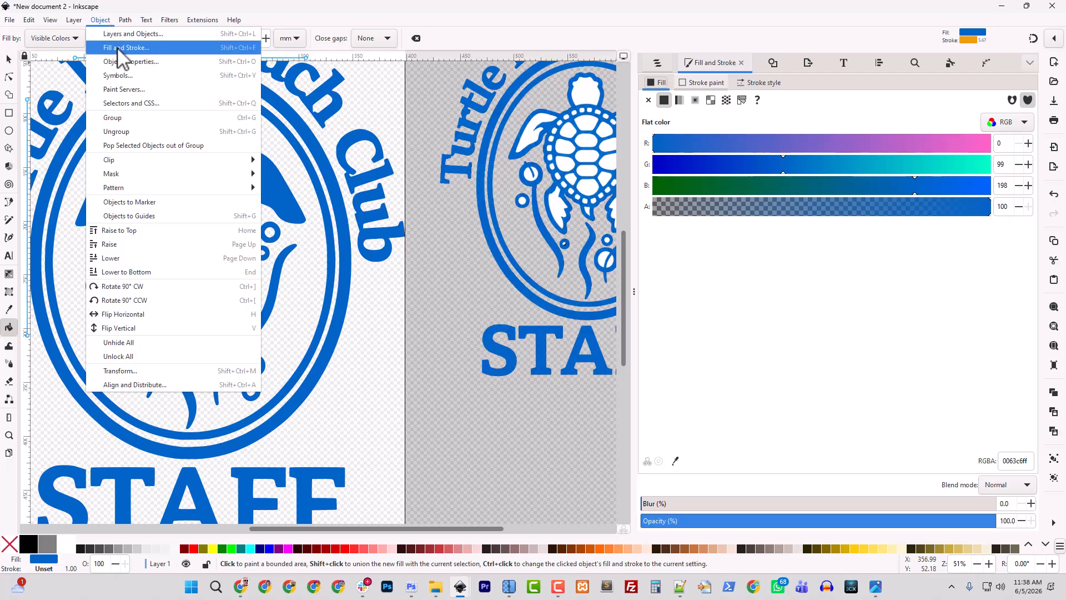
pyautogui.click(775, 63)
pyautogui.click(775, 64)
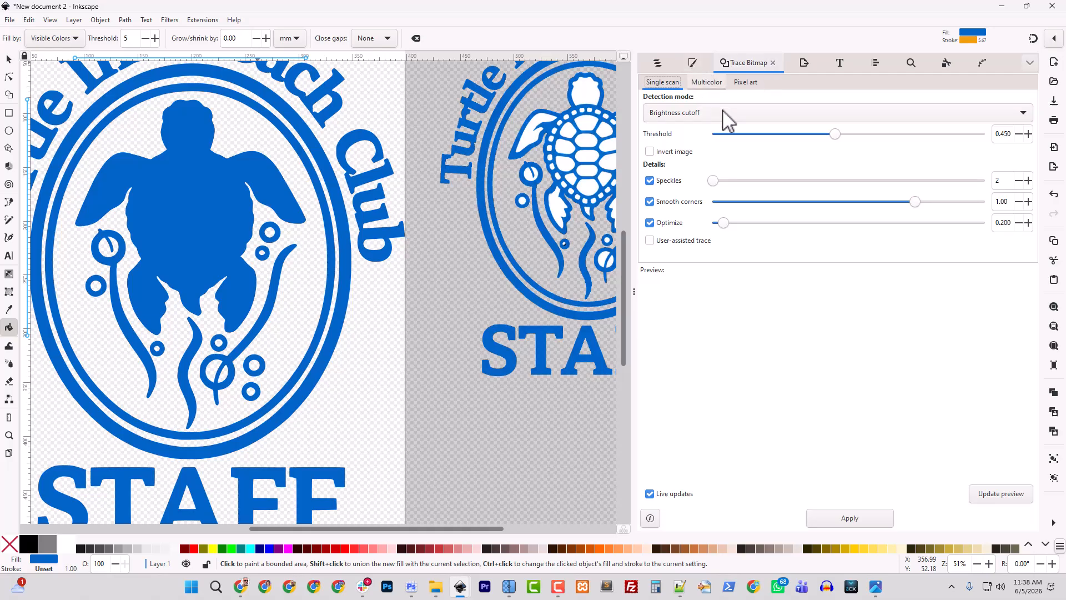
pyautogui.click(124, 21)
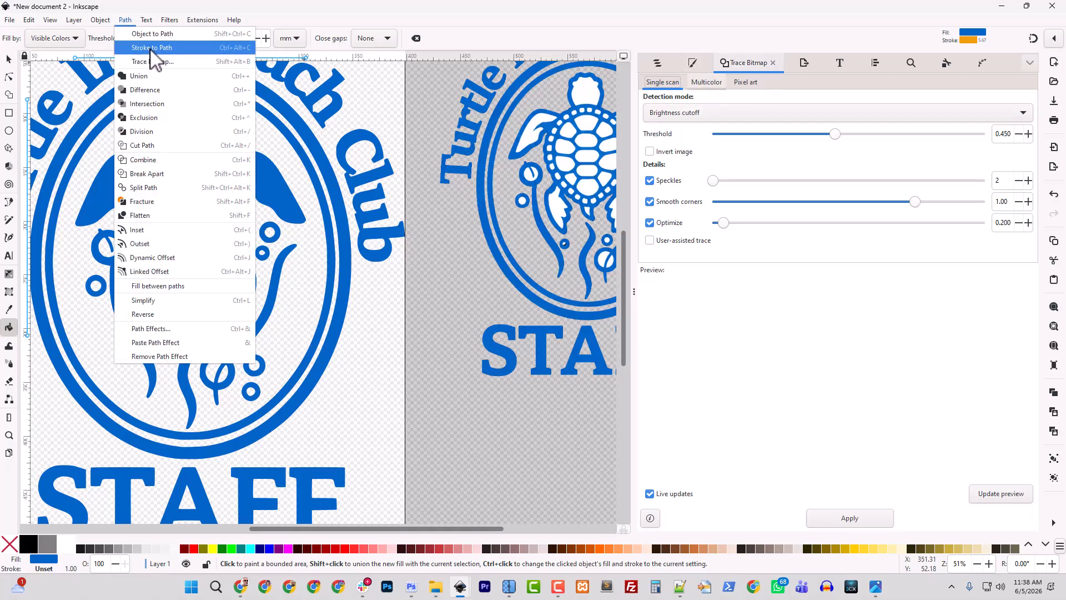
pyautogui.moveTo(103, 23)
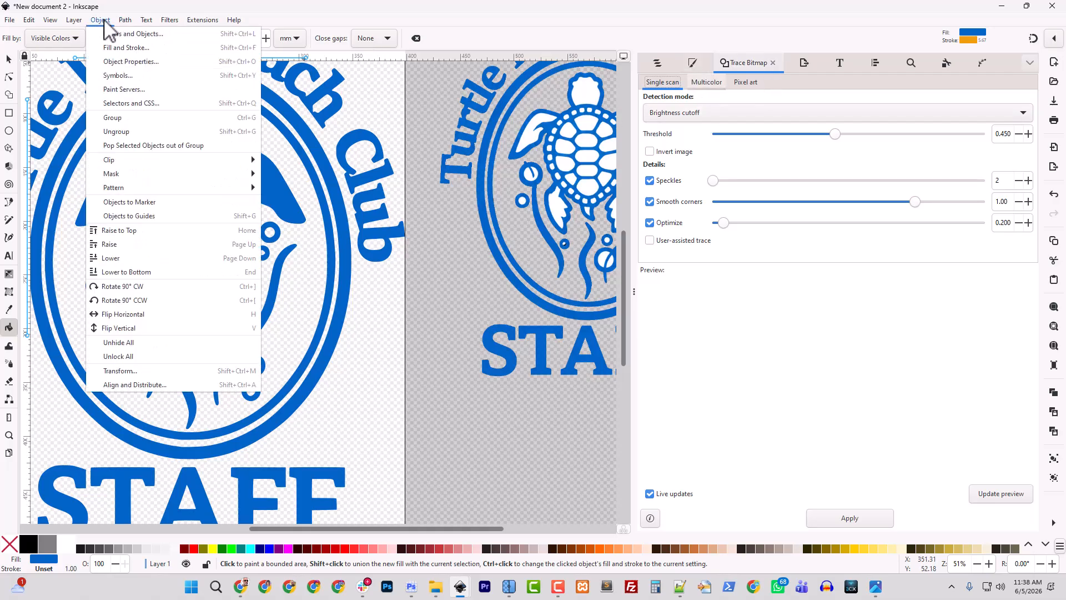
pyautogui.click(134, 7)
pyautogui.click(658, 63)
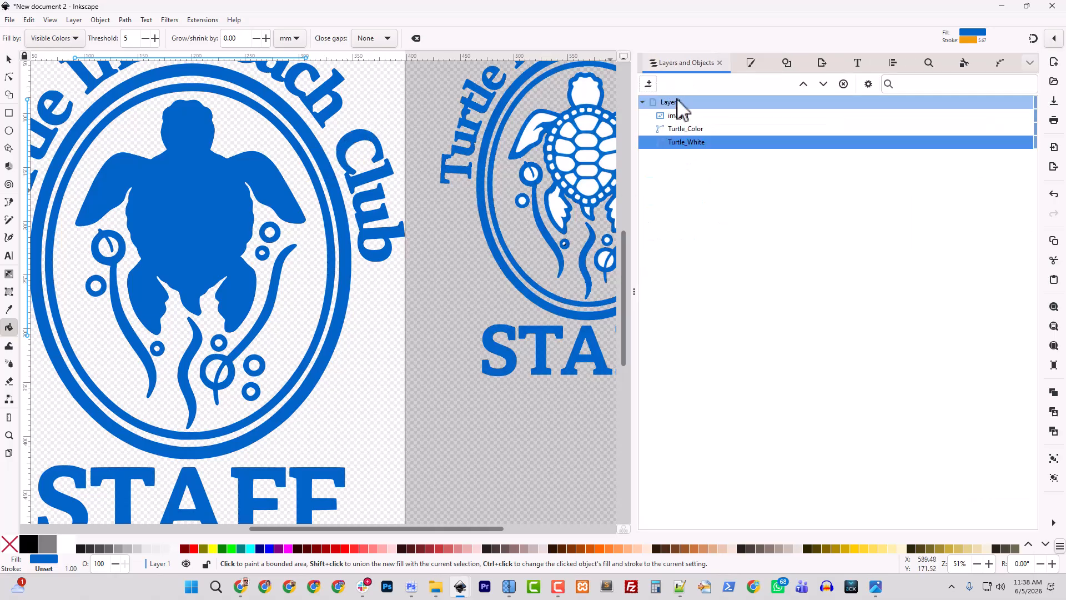
# Set the fill of the Turtle_White silhouette to white using RGB values 255, 255, 255
pyautogui.click(750, 66)
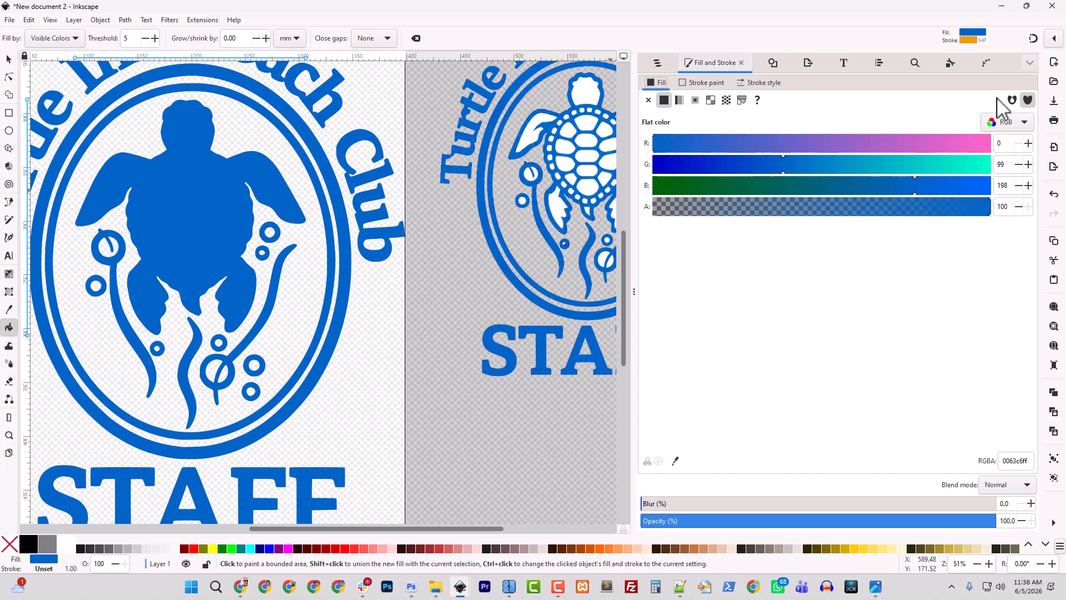
pyautogui.click(1016, 120)
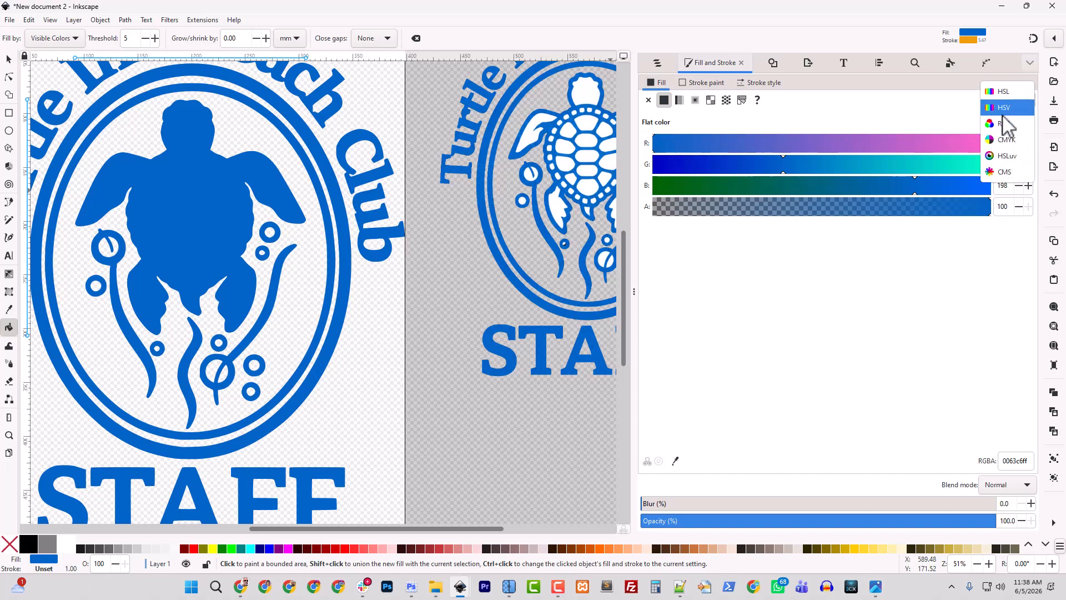
pyautogui.click(1005, 124)
pyautogui.moveTo(714, 144); pyautogui.dragTo(1012, 147)
pyautogui.moveTo(856, 165); pyautogui.dragTo(997, 170)
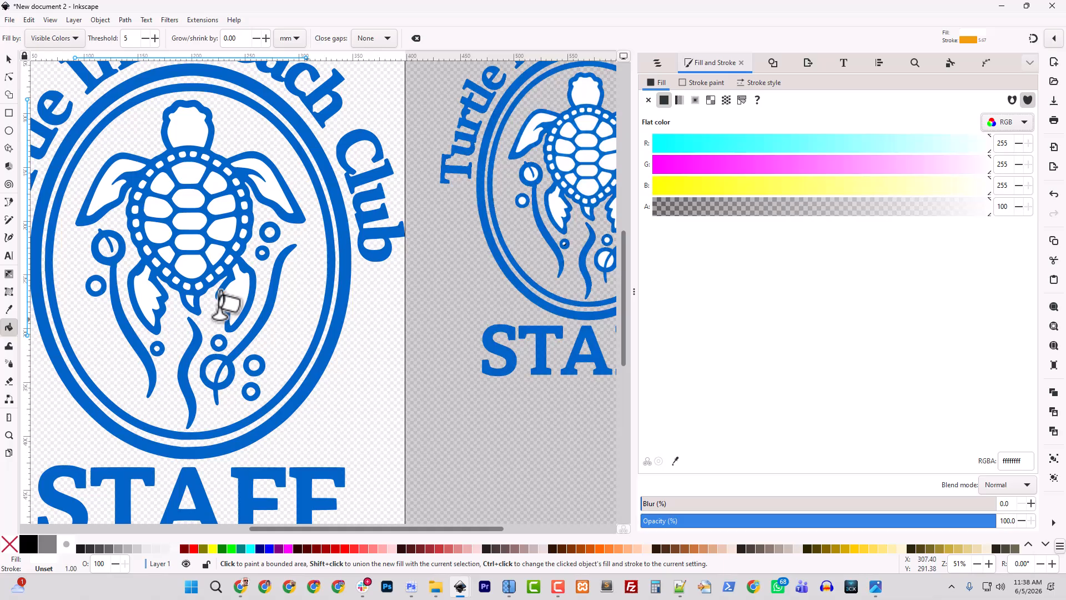
# Copy the nodes of the inner opening of the large bubble beside the turtle's left flipper and paste them in place as a separate path
pyautogui.click(9, 77)
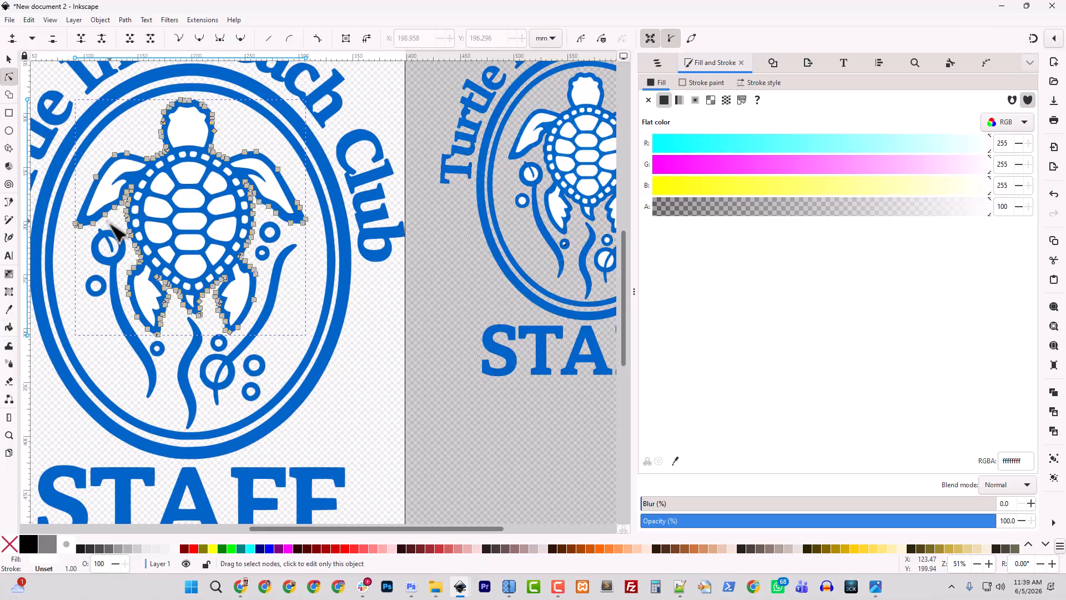
pyautogui.click(117, 257)
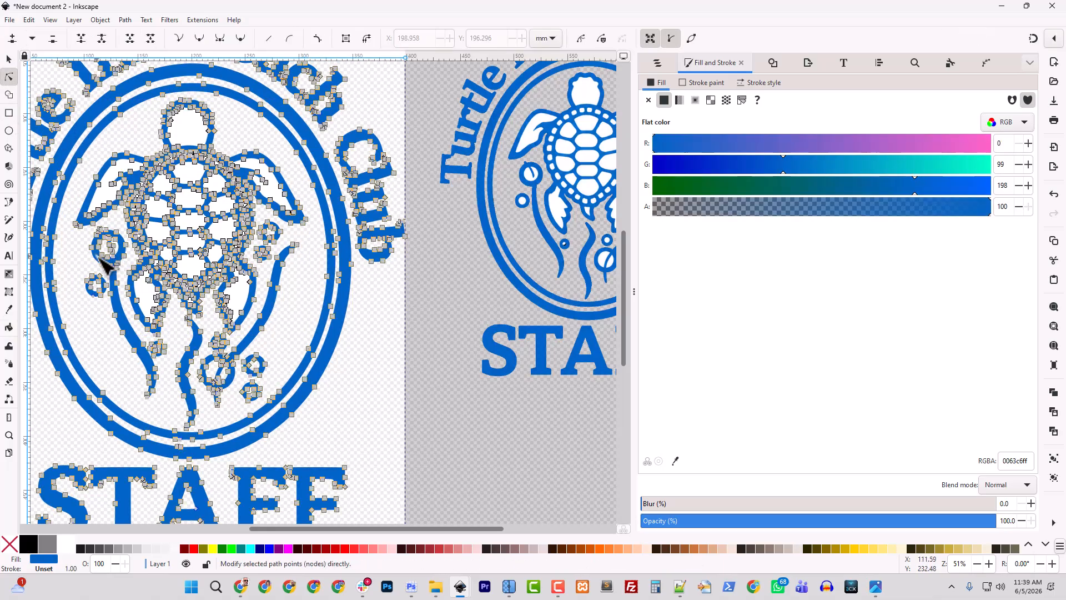
pyautogui.click(100, 247)
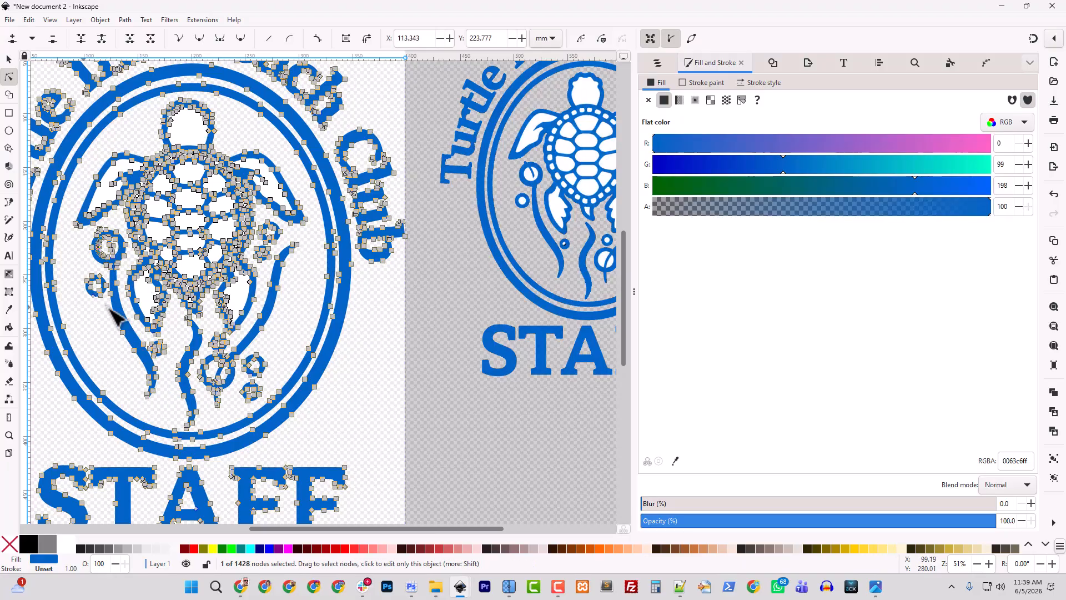
pyautogui.hotkey('ctrl', 'a')
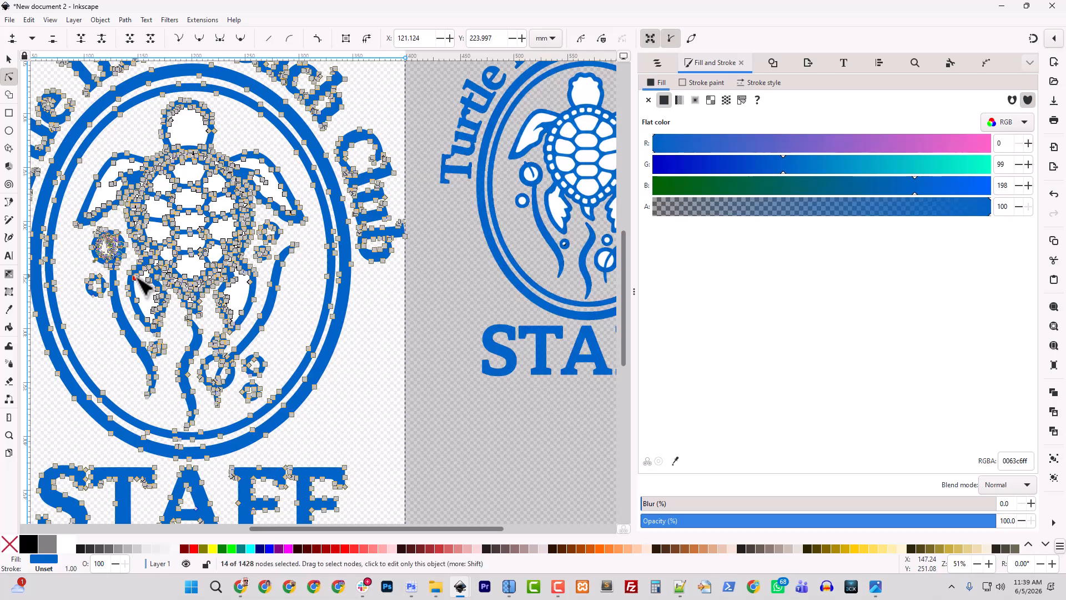
pyautogui.click(8, 59)
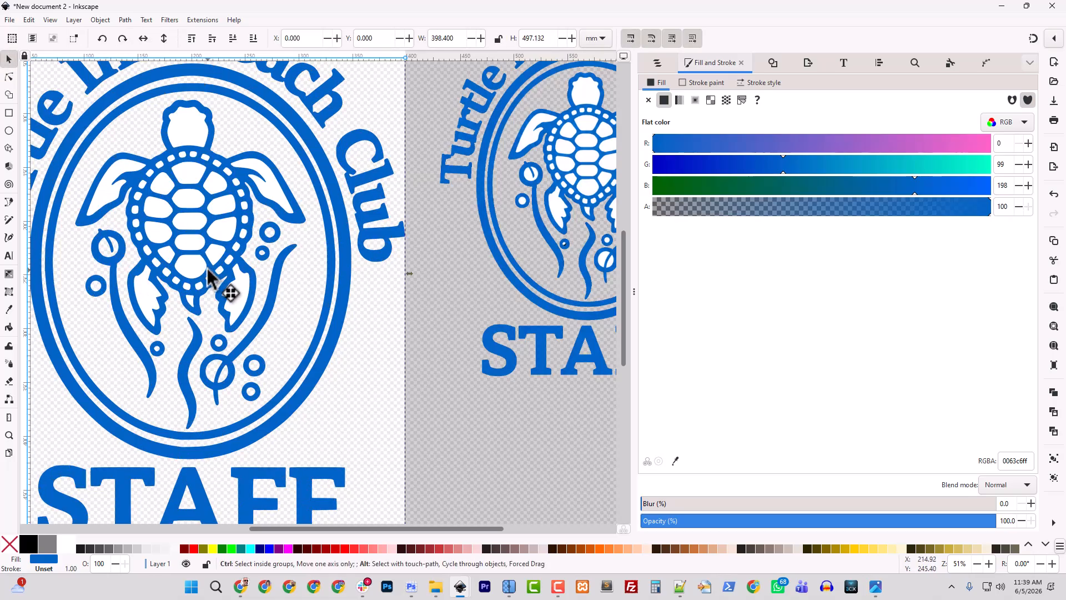
pyautogui.hotkey('ctrl', 'alt', 'v')
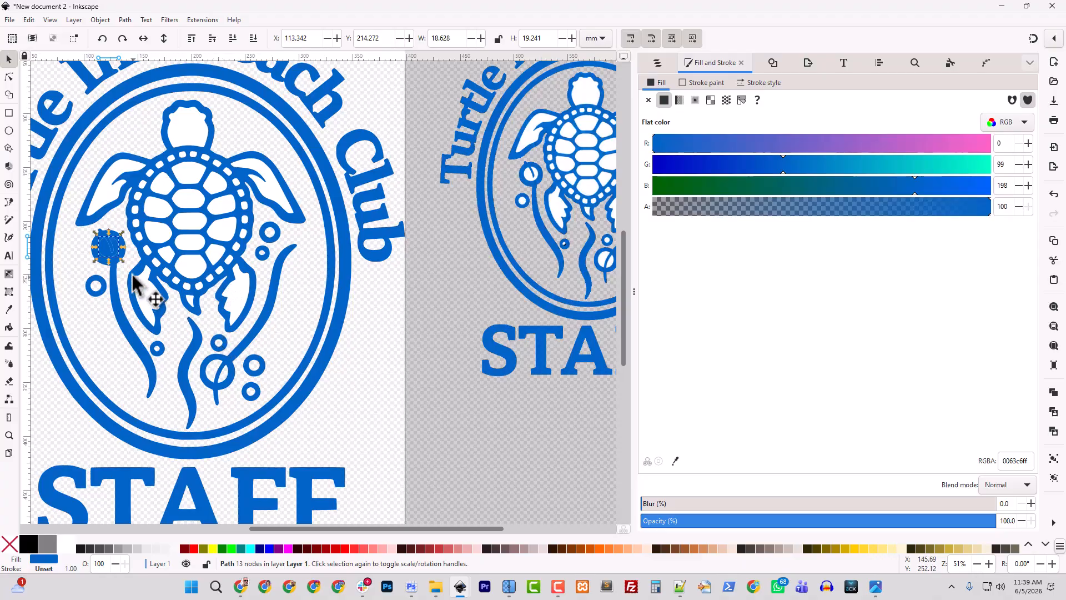
# Delete the five nodes forming the notch in the pasted bubble shape and adjust the remaining curve handle to round its upper edge
pyautogui.keyDown('ctrl'); pyautogui.scroll(2, 133, 283); pyautogui.keyUp('ctrl')
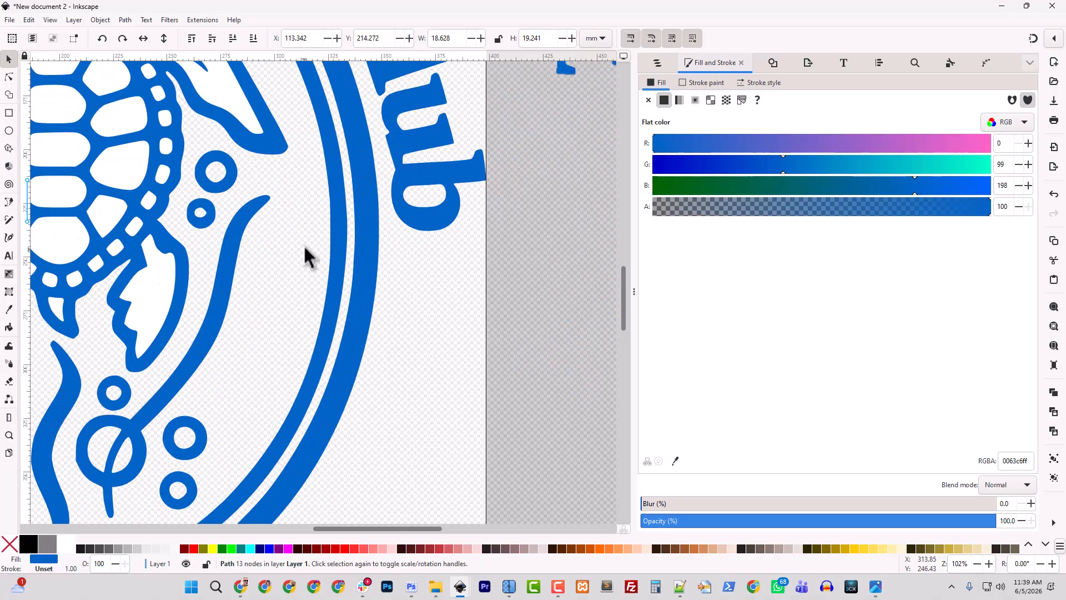
pyautogui.moveTo(336, 534); pyautogui.dragTo(261, 505)
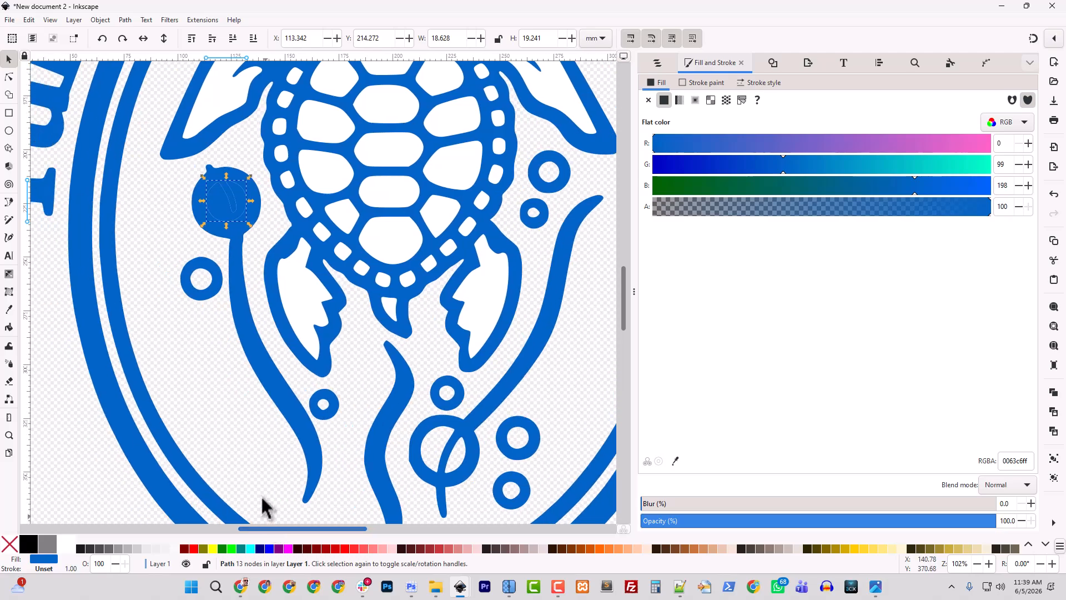
pyautogui.scroll(3, 228, 409)
pyautogui.press('+')
pyautogui.press('+')
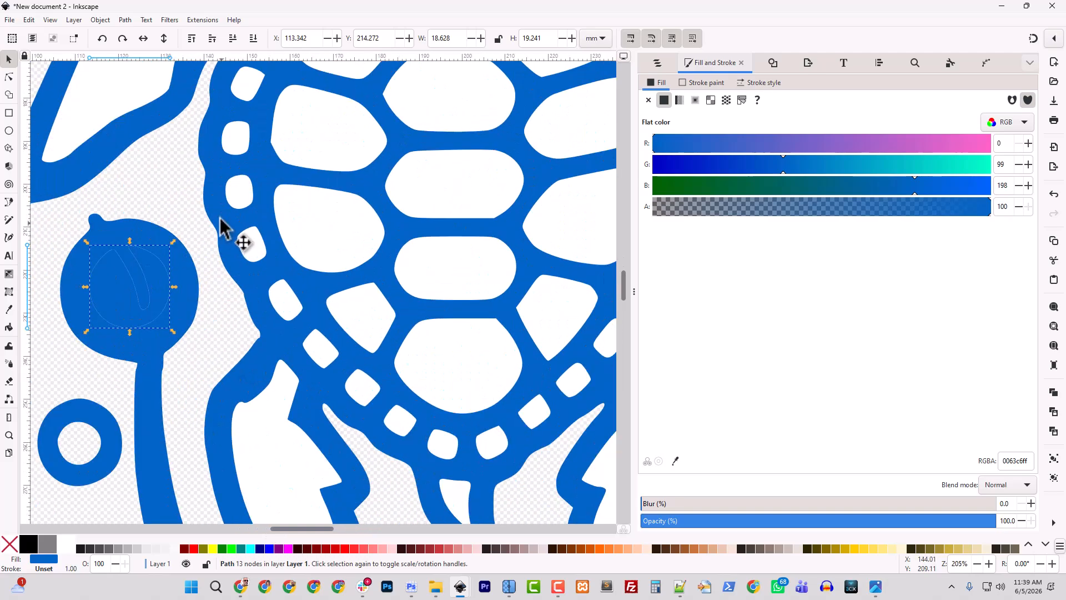
pyautogui.click(8, 77)
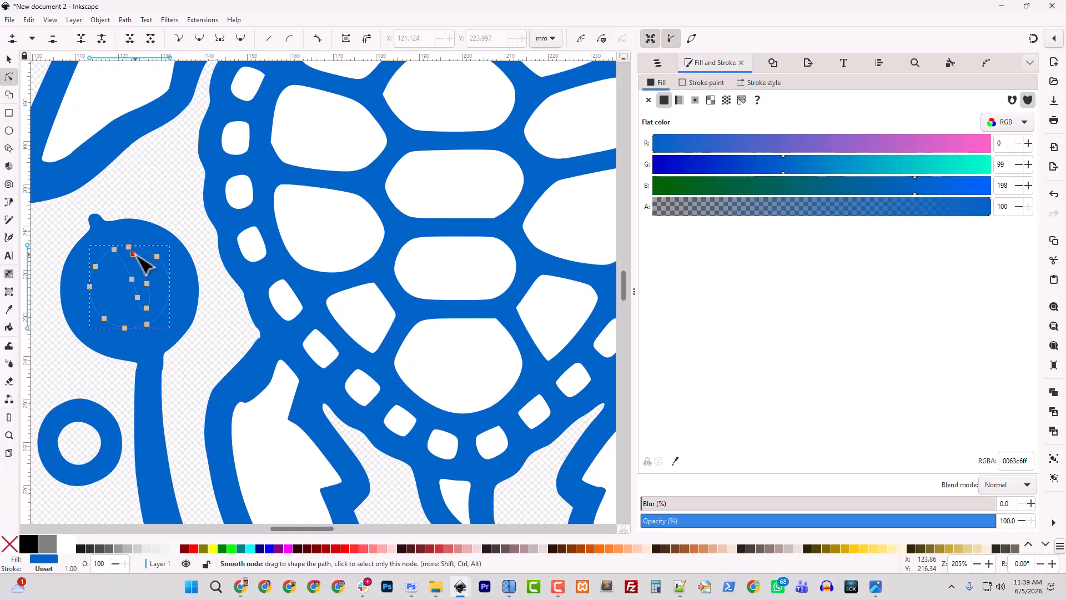
pyautogui.click(134, 253)
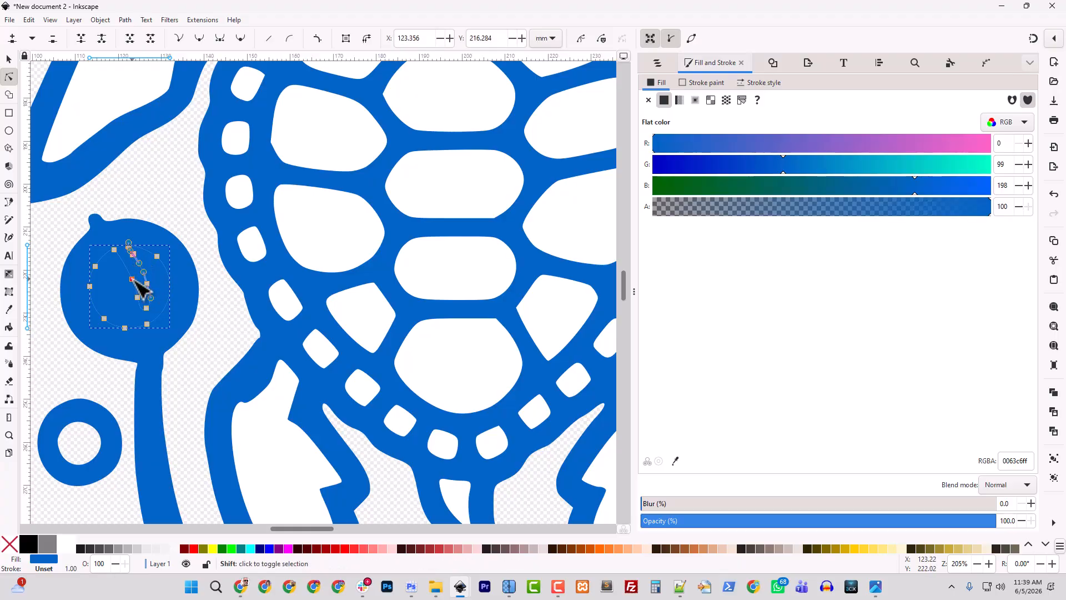
pyautogui.keyDown('shift'); pyautogui.click(133, 279); pyautogui.keyUp('shift')
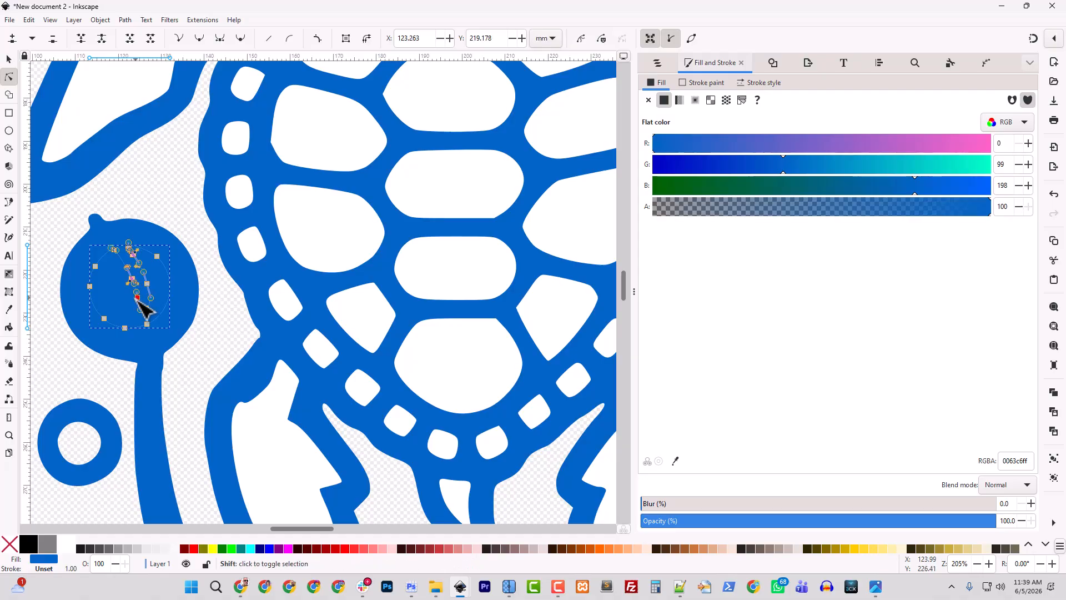
pyautogui.keyDown('shift'); pyautogui.click(137, 298); pyautogui.keyUp('shift')
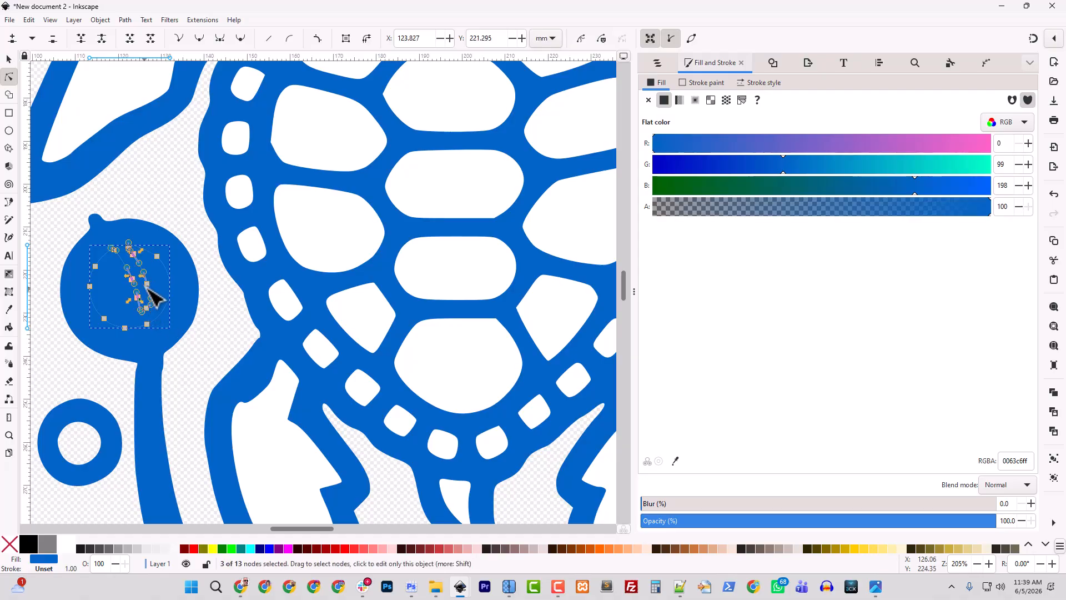
pyautogui.keyDown('shift'); pyautogui.click(147, 284); pyautogui.keyUp('shift')
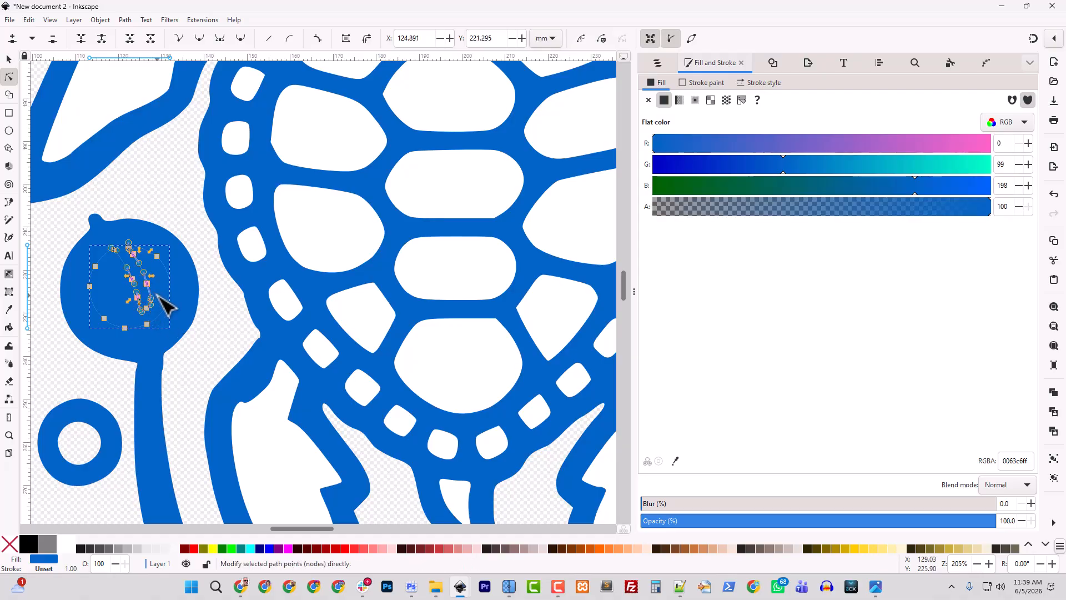
pyautogui.press('Delete')
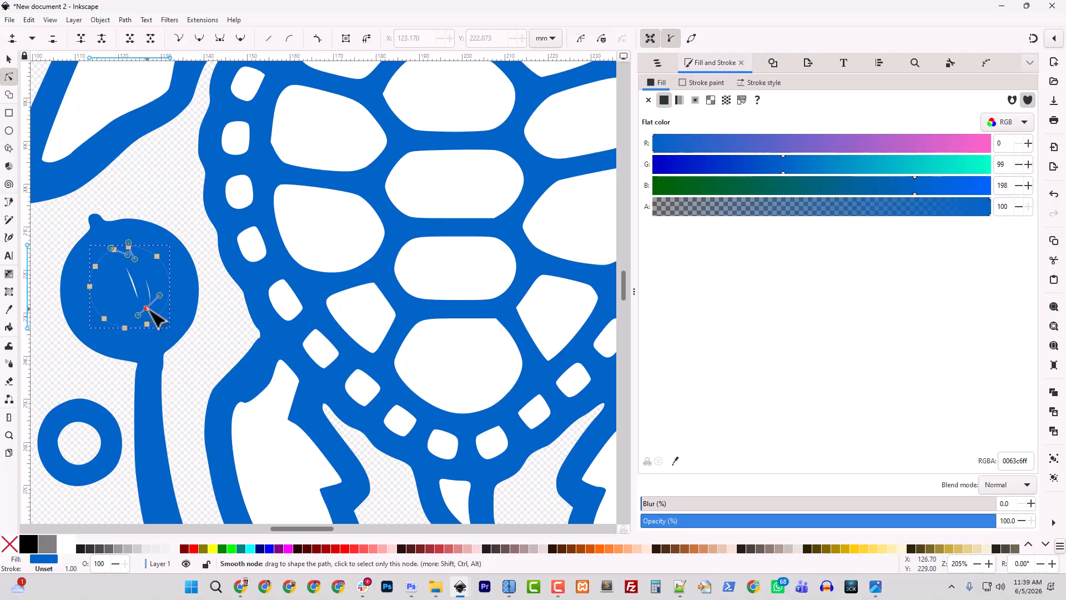
pyautogui.click(146, 308)
pyautogui.press('Delete')
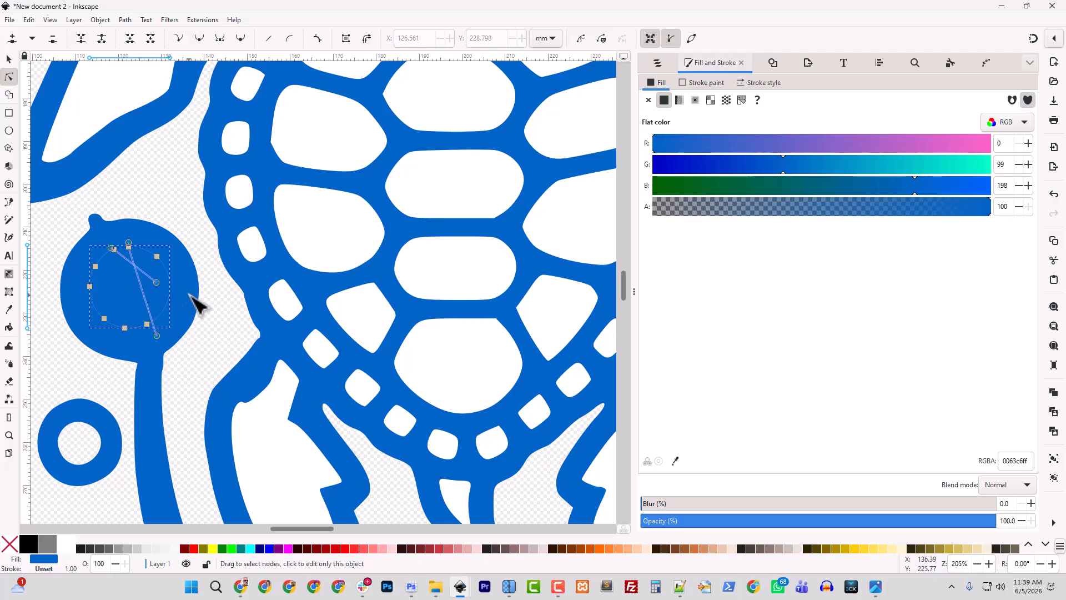
pyautogui.moveTo(160, 337); pyautogui.dragTo(120, 249)
# Enlarge the bubble shape about its centre to about 20.7 × 22.1 mm and lower it beneath Turtle_Color
pyautogui.click(9, 59)
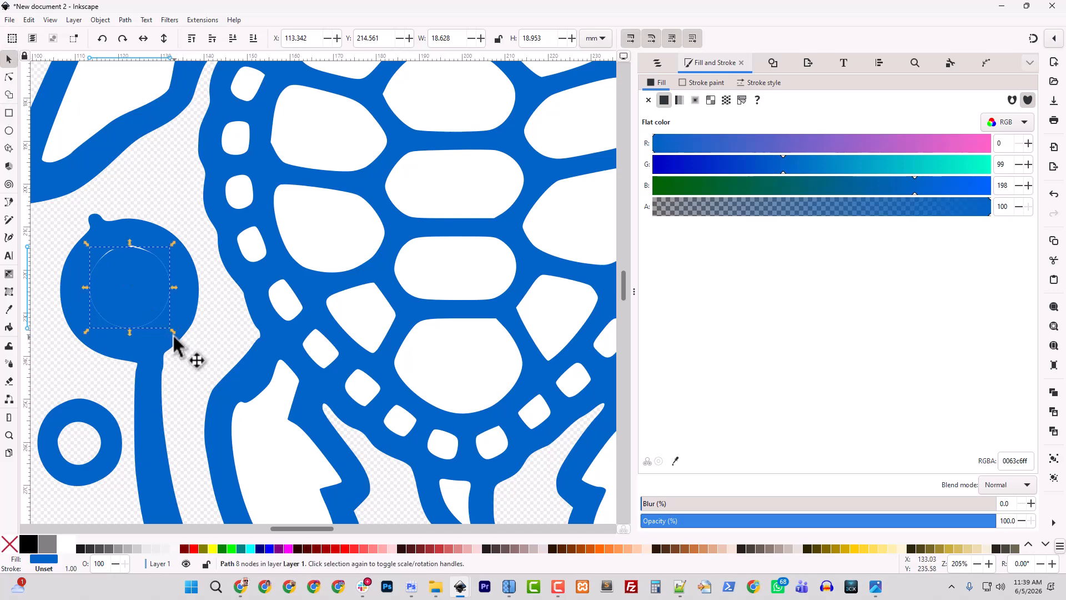
pyautogui.moveTo(172, 330); pyautogui.dragTo(176, 337)
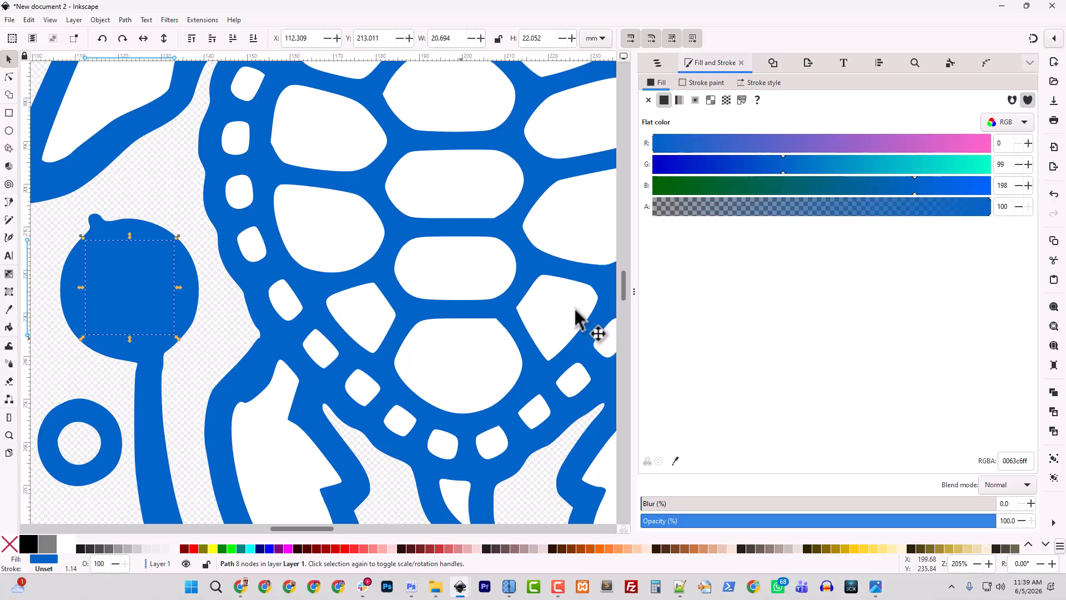
pyautogui.click(659, 63)
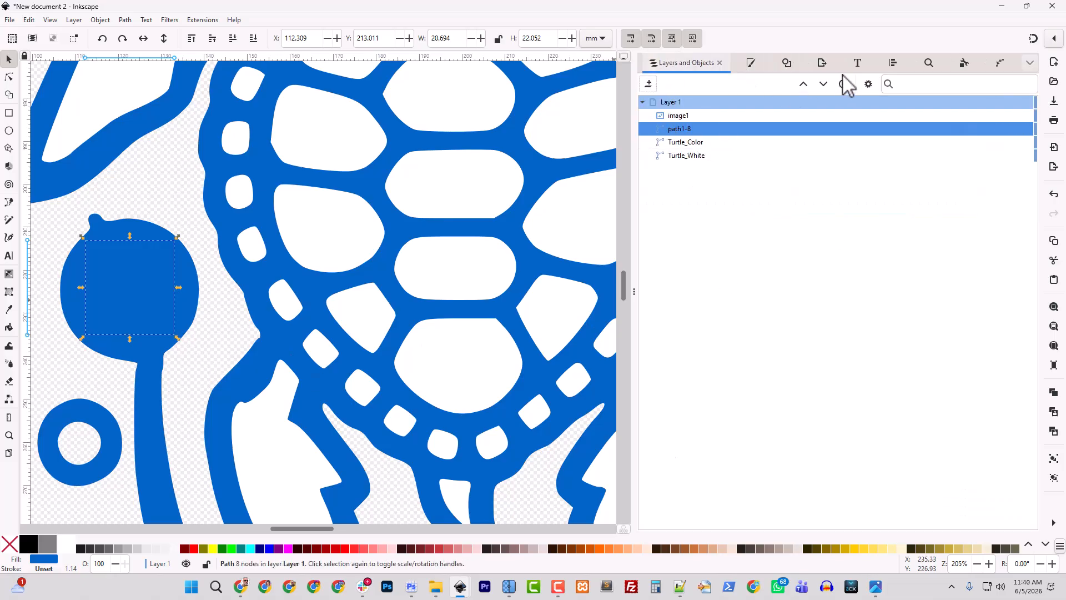
pyautogui.click(823, 84)
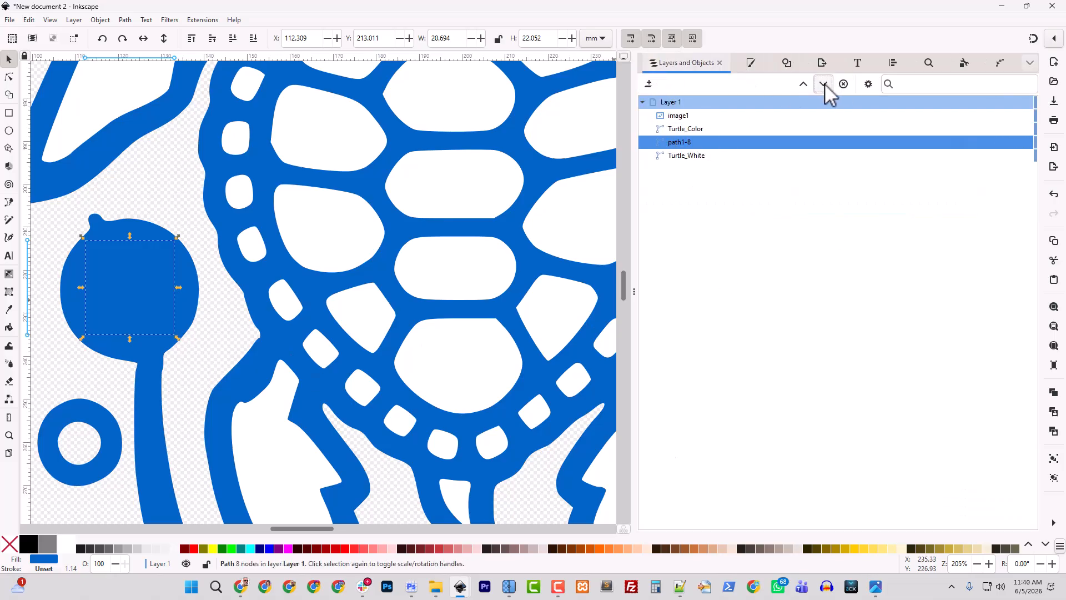
# Copy all nodes of the bubble shape into the Turtle_White path and delete the separate bubble path
pyautogui.click(9, 76)
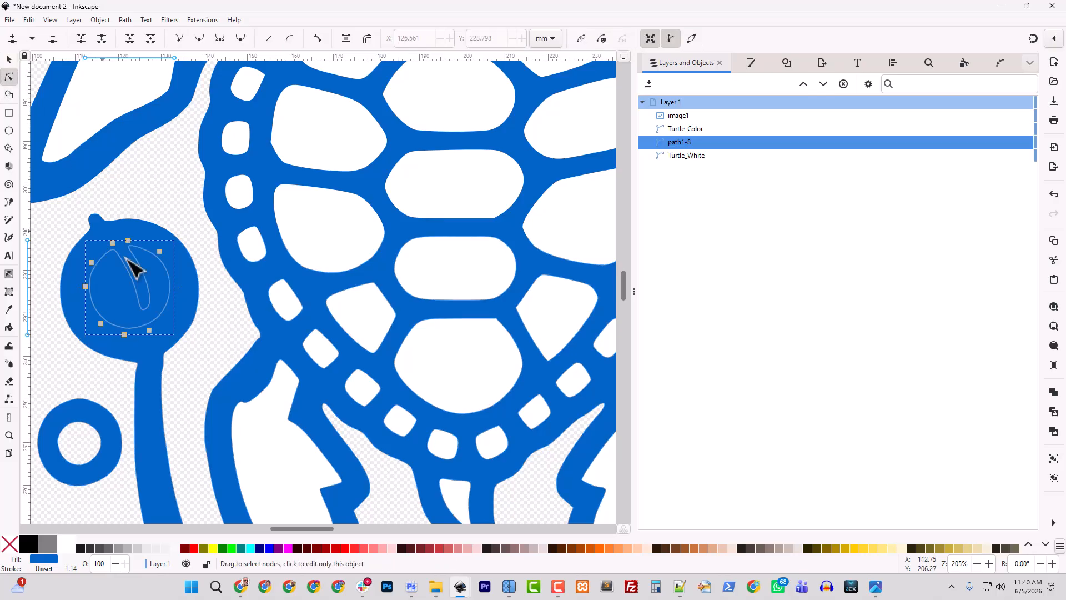
pyautogui.click(160, 252)
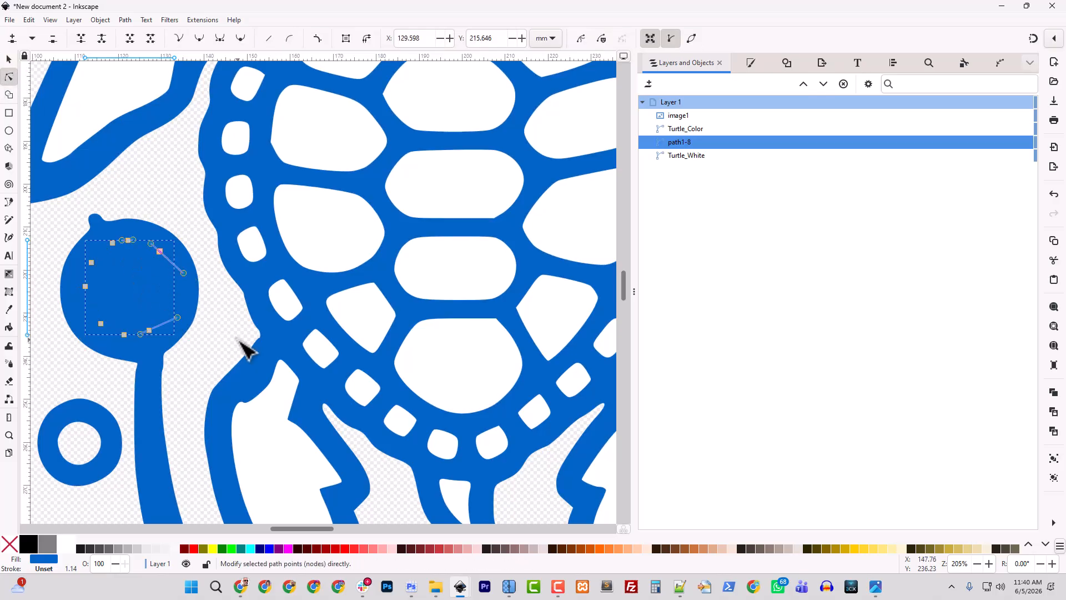
pyautogui.hotkey('ctrl', 'a')
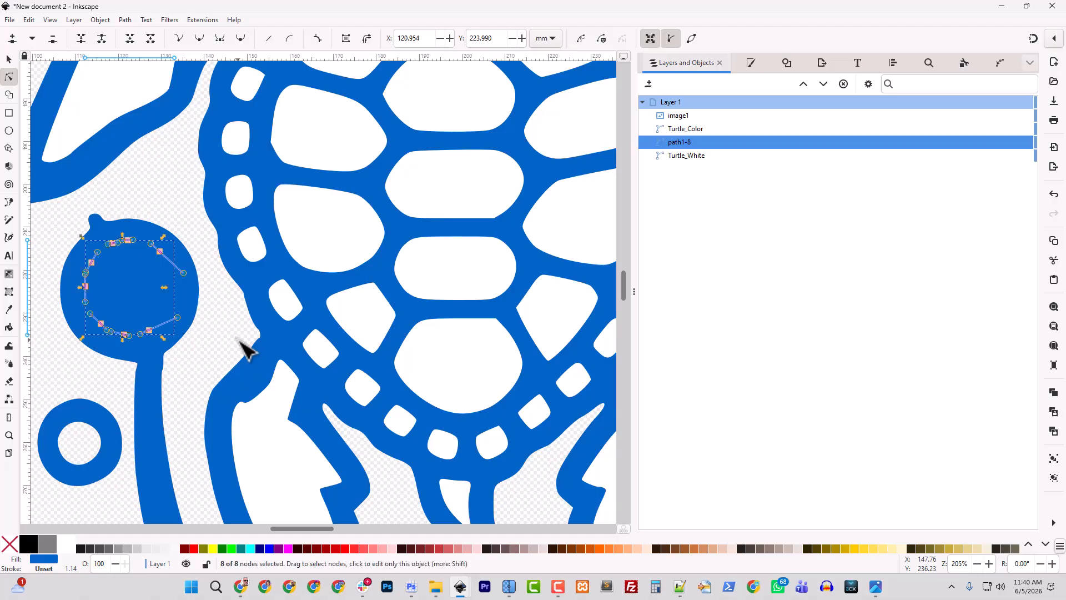
pyautogui.click(689, 156)
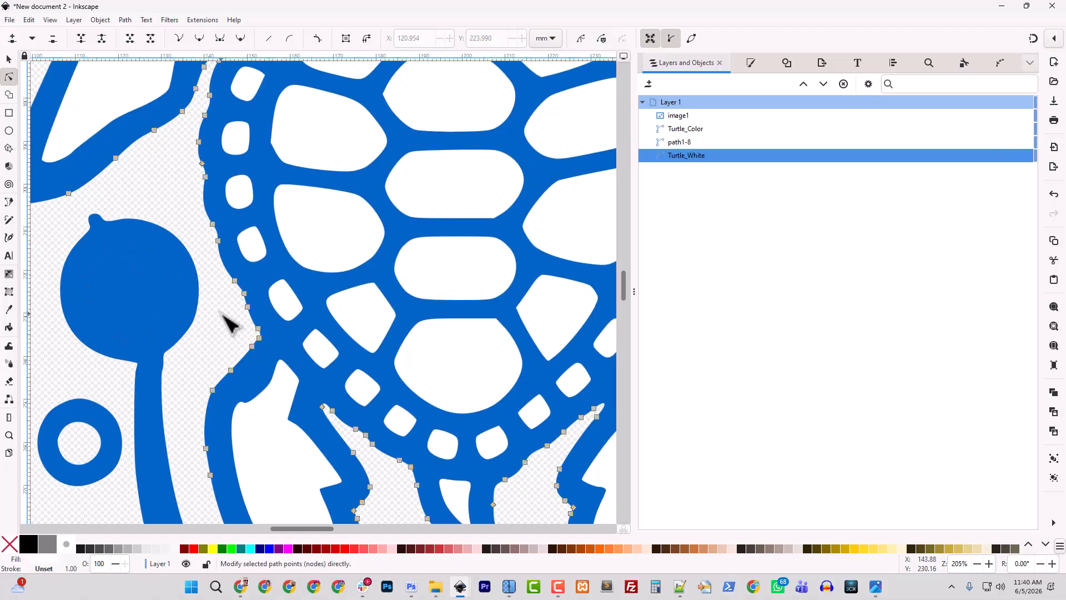
pyautogui.click(691, 143)
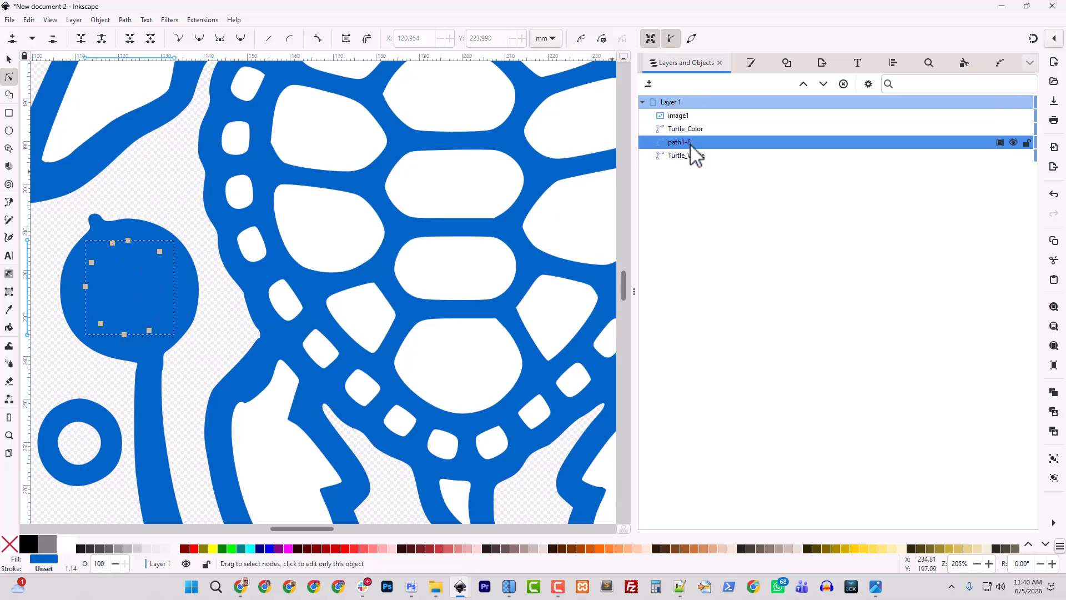
pyautogui.press('Delete')
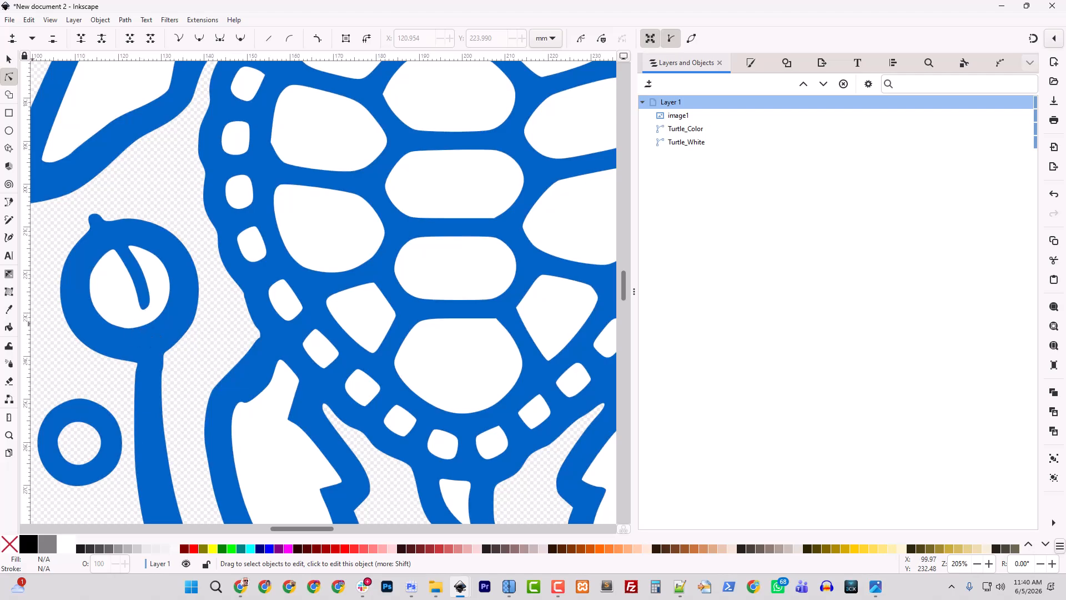
# Compare the bubbles and white fills across the whole vector logo with the reference image beside it
pyautogui.press('-')
pyautogui.press('-')
pyautogui.press('-')
pyautogui.press('-')
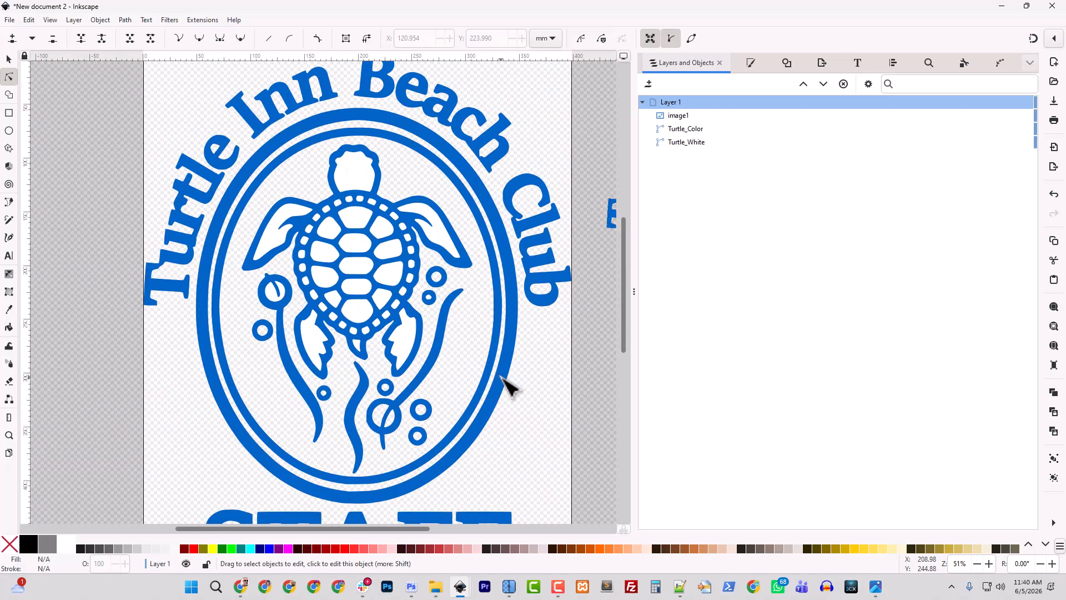
pyautogui.moveTo(405, 531); pyautogui.dragTo(524, 538)
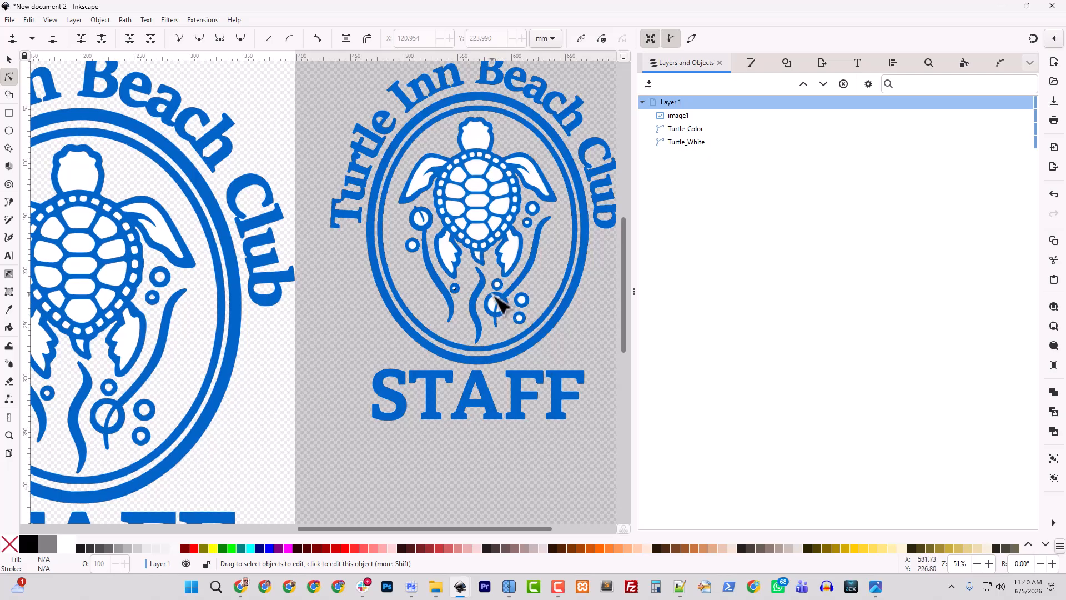
pyautogui.moveTo(396, 533); pyautogui.dragTo(333, 527)
pyautogui.click(712, 143)
pyautogui.scroll(-5, 440, 452)
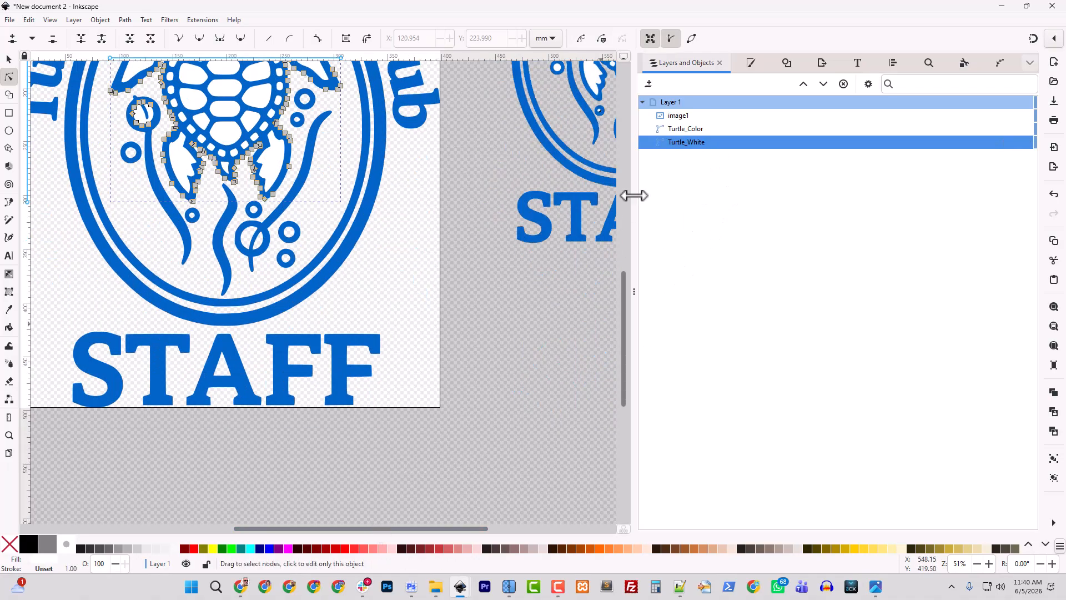
# Widen the canvas area and move the reference image lower and closer to the vector logo
pyautogui.moveTo(637, 196); pyautogui.dragTo(690, 200)
pyautogui.scroll(5, 566, 355)
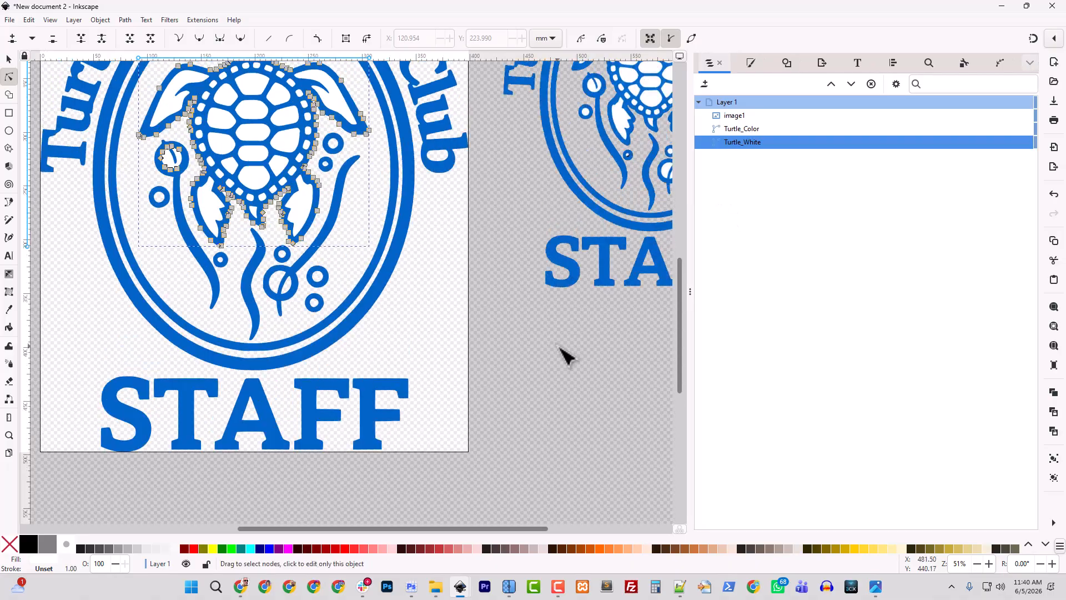
pyautogui.click(9, 60)
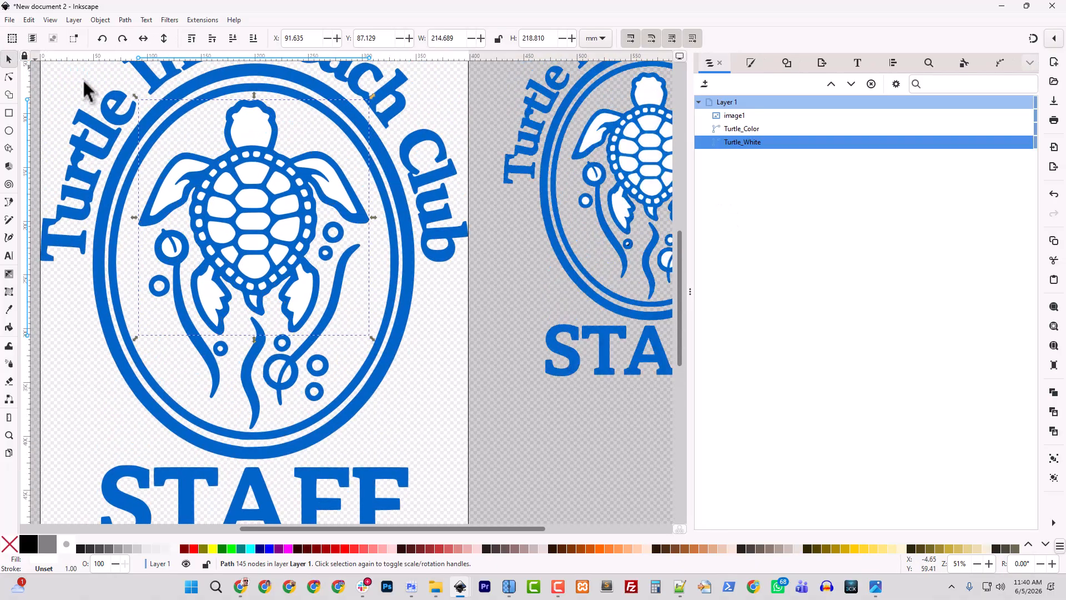
pyautogui.moveTo(631, 180); pyautogui.dragTo(570, 325)
pyautogui.scroll(3, 519, 447)
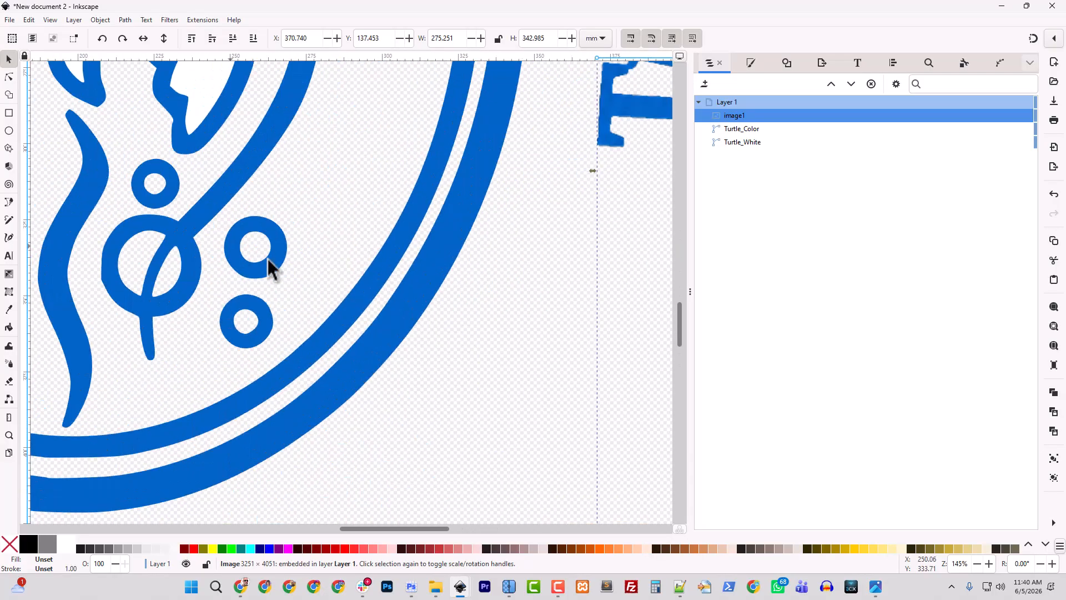
# Draw a closed seven-node Pen path within the ring of the large bubble crossed by the seaweed below the turtle's right flipper
pyautogui.click(743, 142)
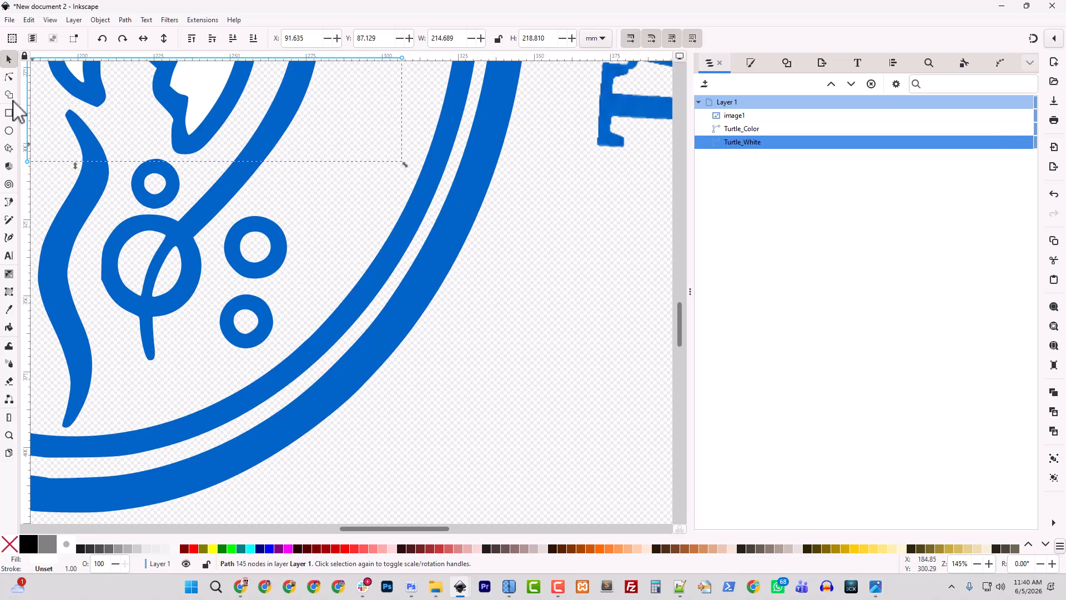
pyautogui.click(9, 202)
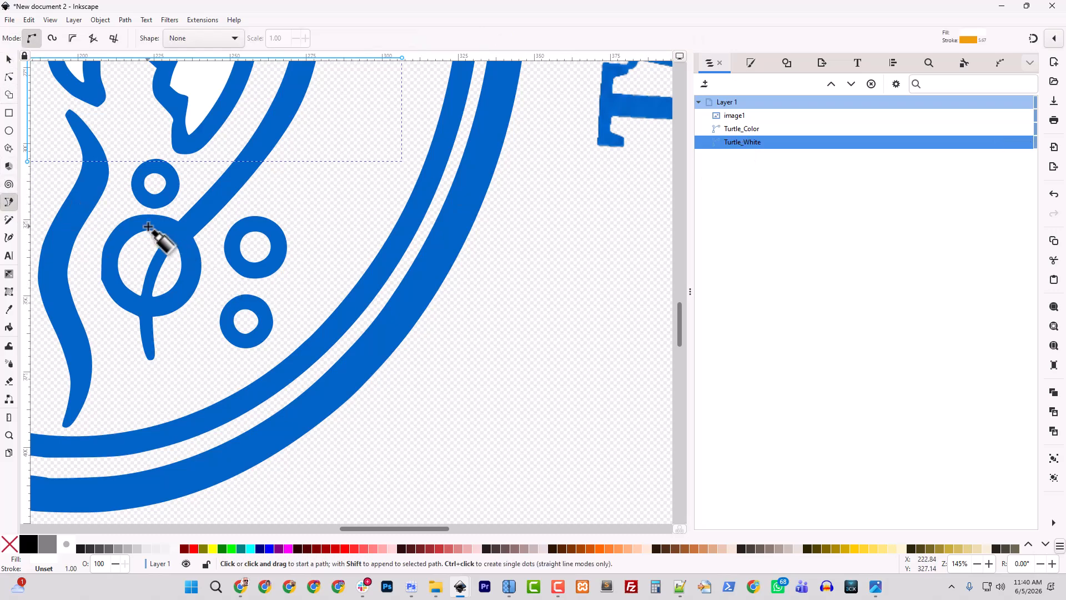
pyautogui.click(160, 226)
pyautogui.moveTo(178, 236); pyautogui.dragTo(187, 246)
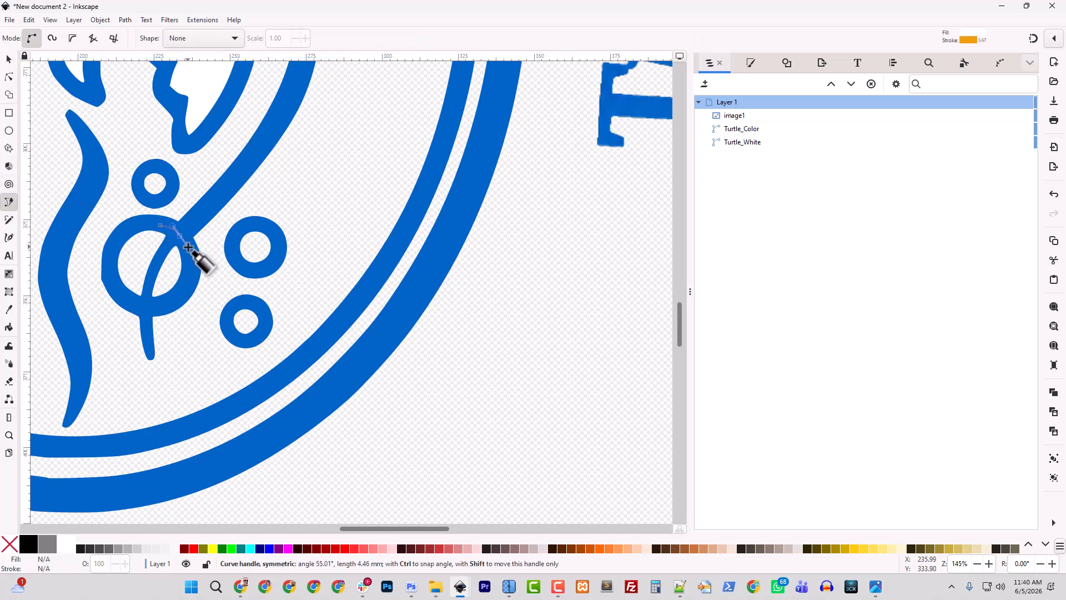
pyautogui.click(190, 276)
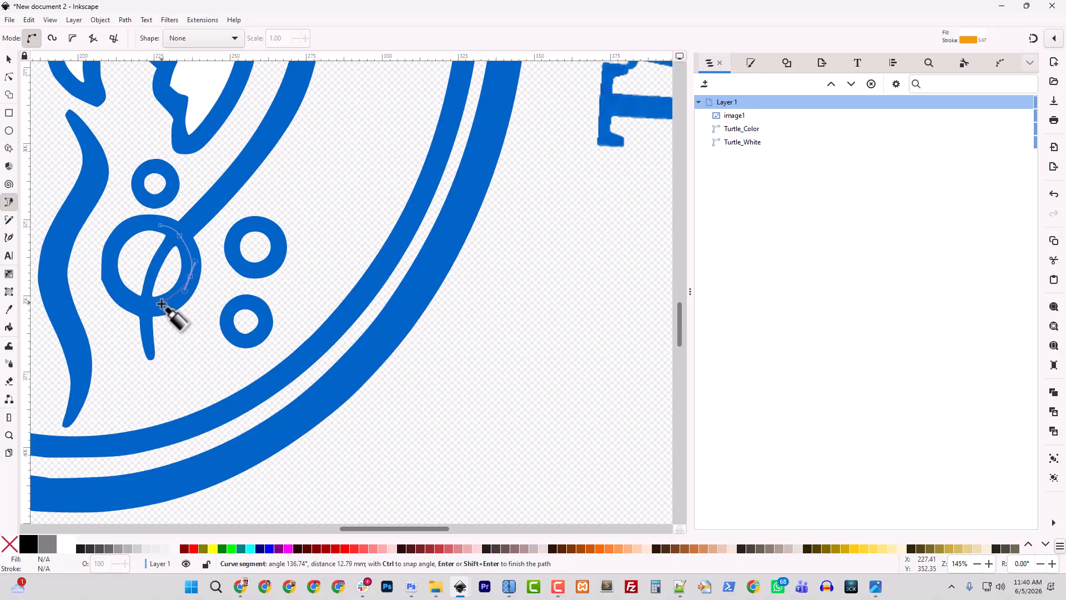
pyautogui.moveTo(131, 300); pyautogui.dragTo(114, 259)
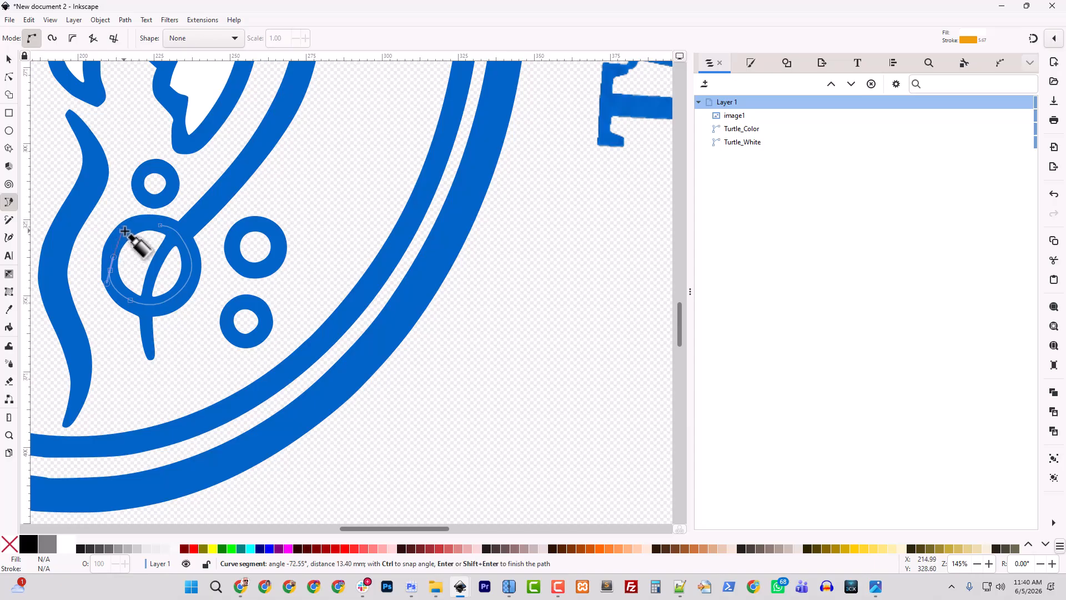
pyautogui.click(155, 226)
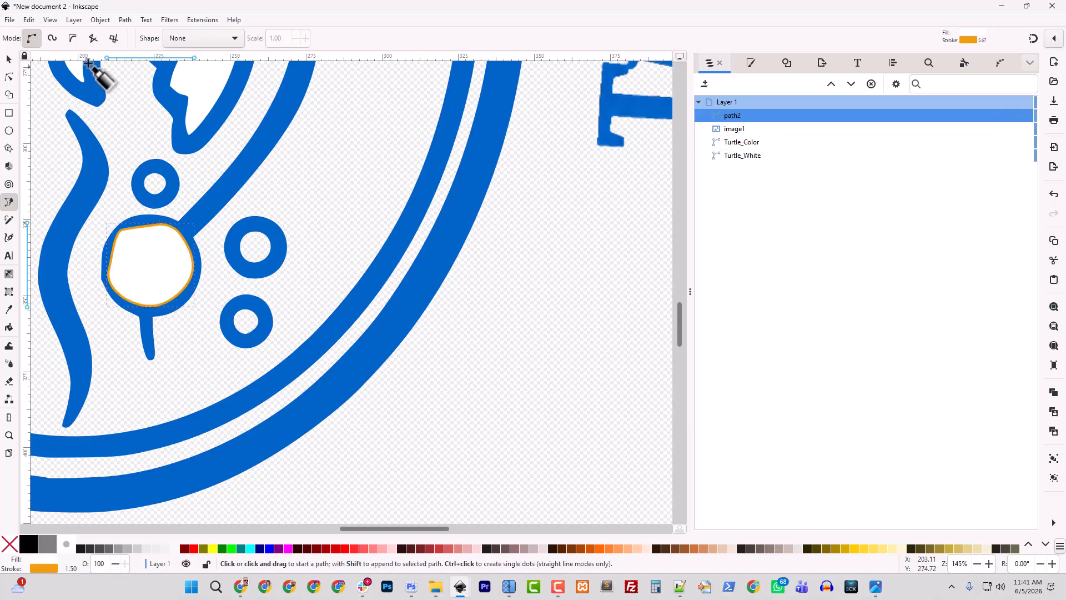
# Copy all seven nodes of the new bubble shape into the Turtle_White path and delete the separate bubble path
pyautogui.click(9, 78)
pyautogui.hotkey('ctrl', 'a')
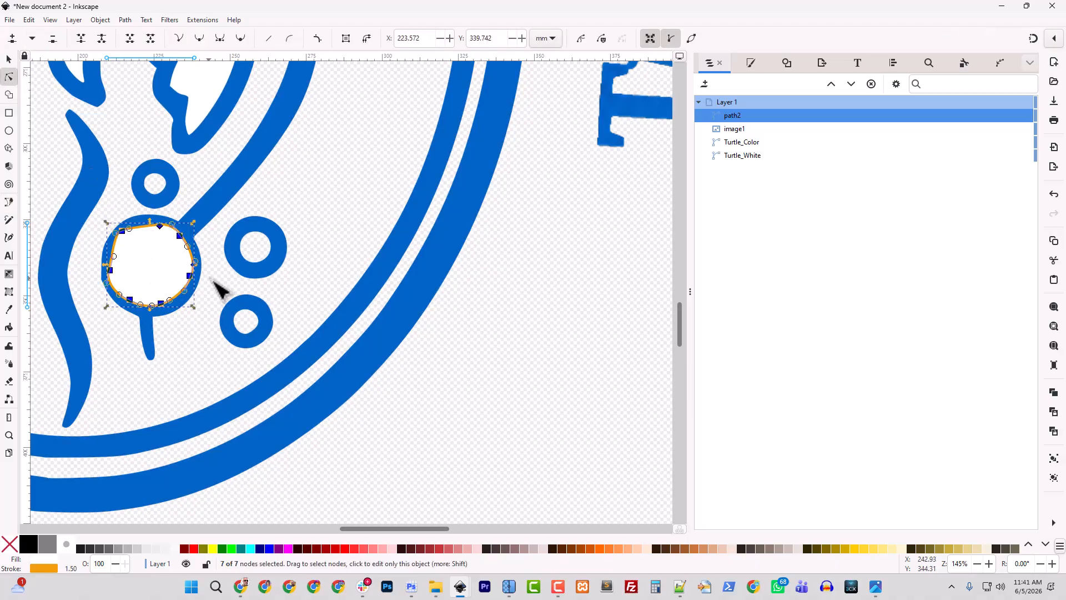
pyautogui.click(742, 156)
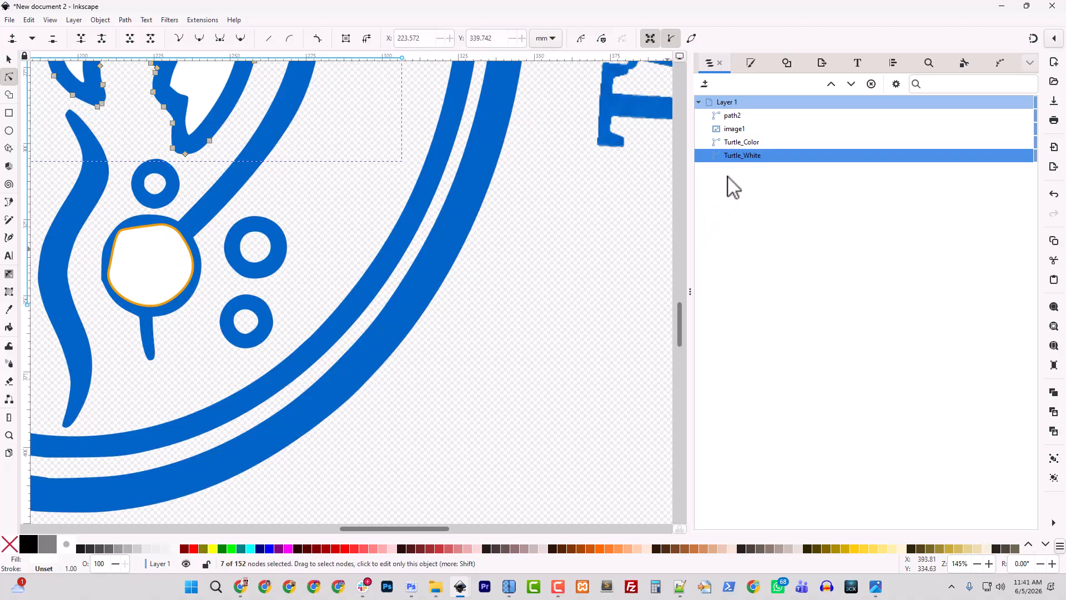
pyautogui.click(736, 115)
pyautogui.press('Delete')
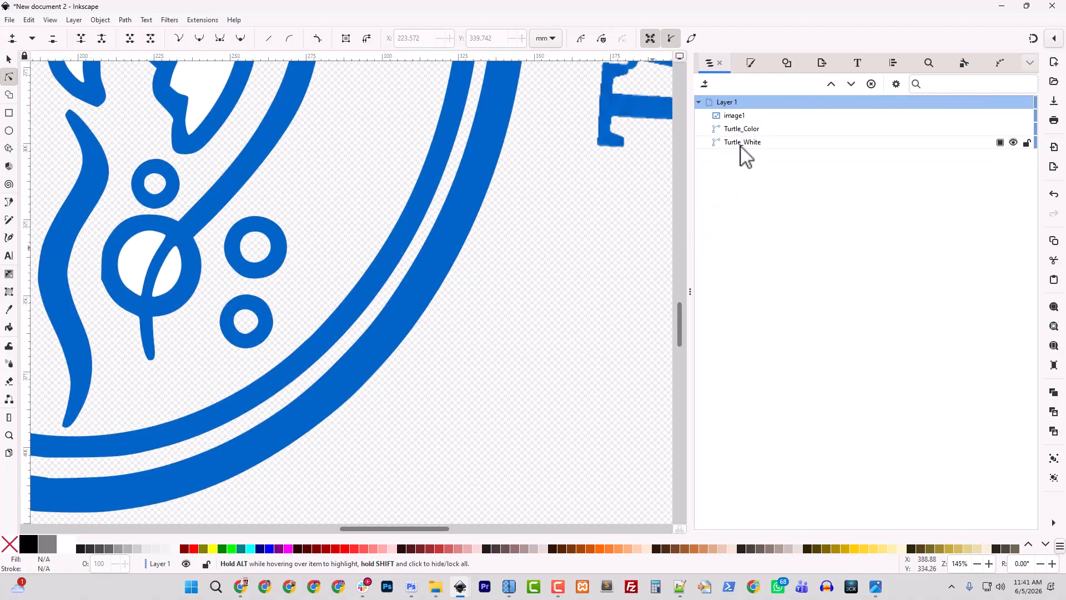
# Copy the large lower bubble's nodes from Turtle_White and paste them in place as a separate path
pyautogui.click(740, 146)
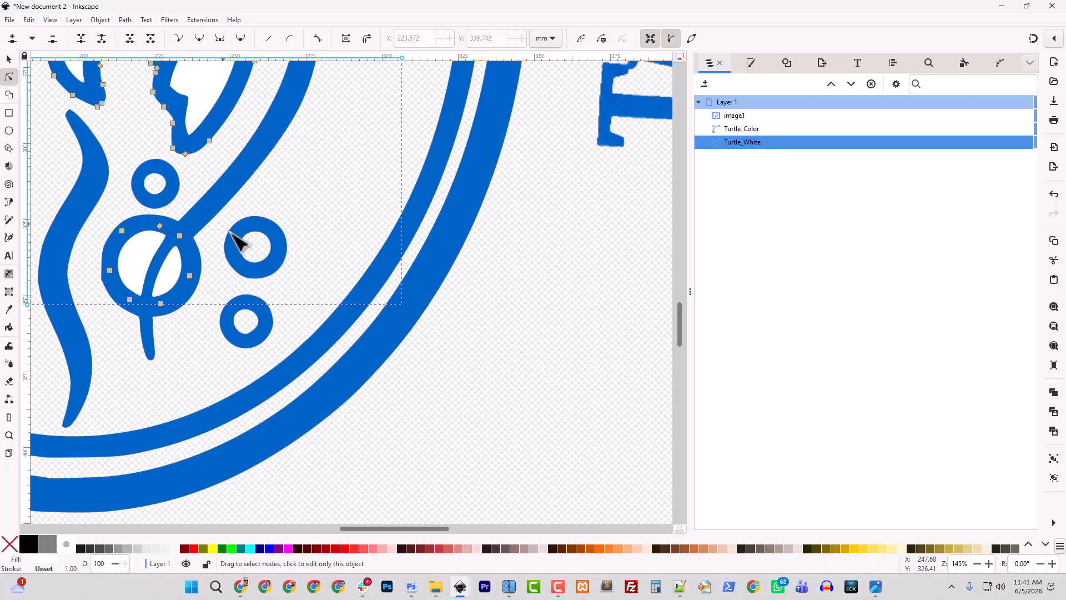
pyautogui.click(191, 244)
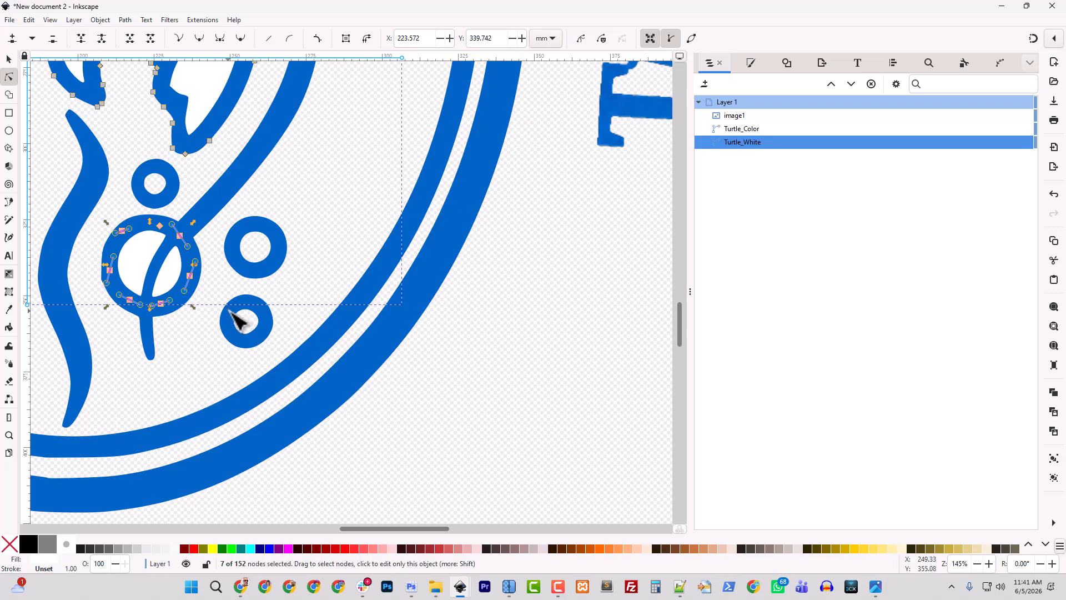
pyautogui.click(9, 60)
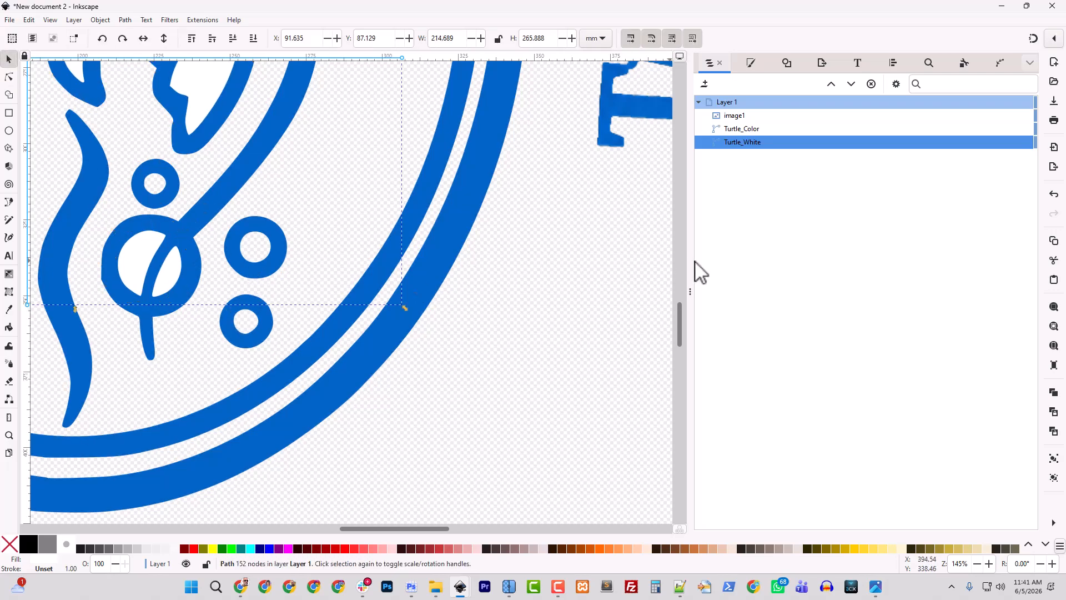
pyautogui.hotkey('ctrl', 'alt', 'v')
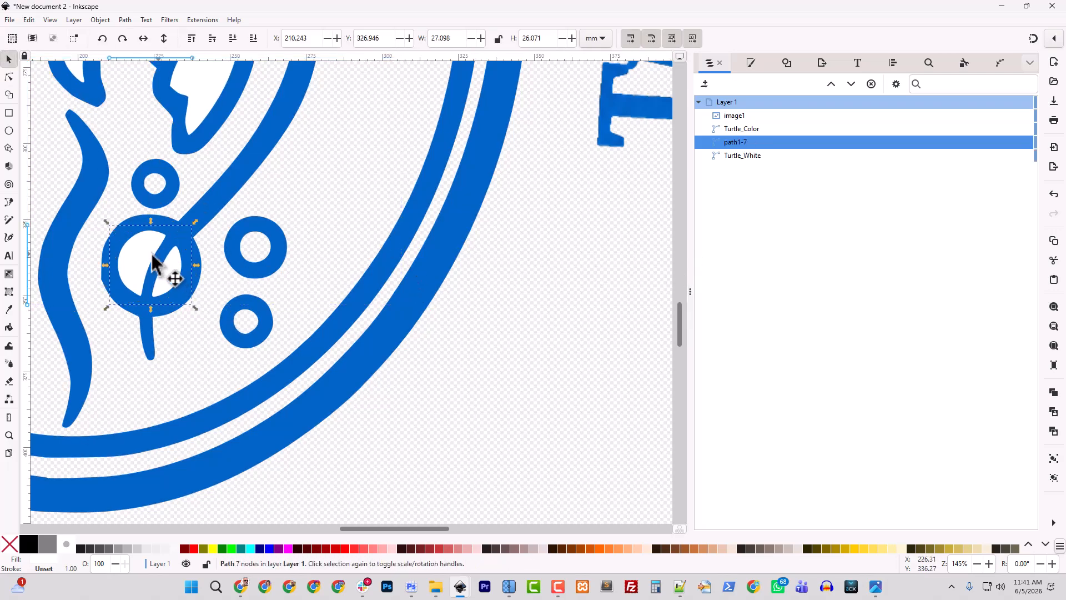
pyautogui.moveTo(152, 254); pyautogui.dragTo(255, 257)
pyautogui.hotkey('ctrl', 'z')
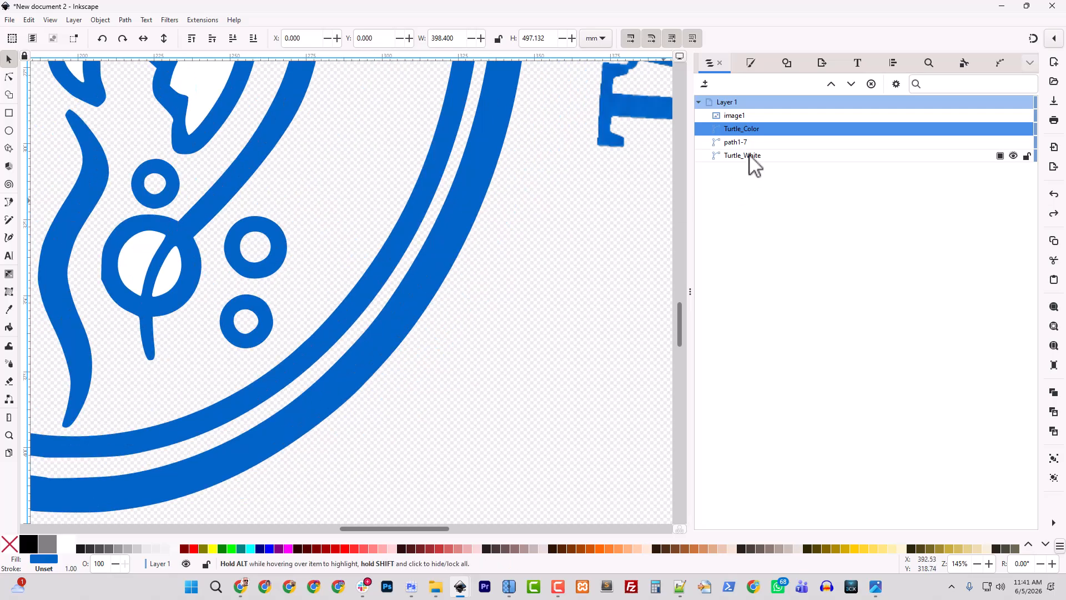
pyautogui.click(743, 143)
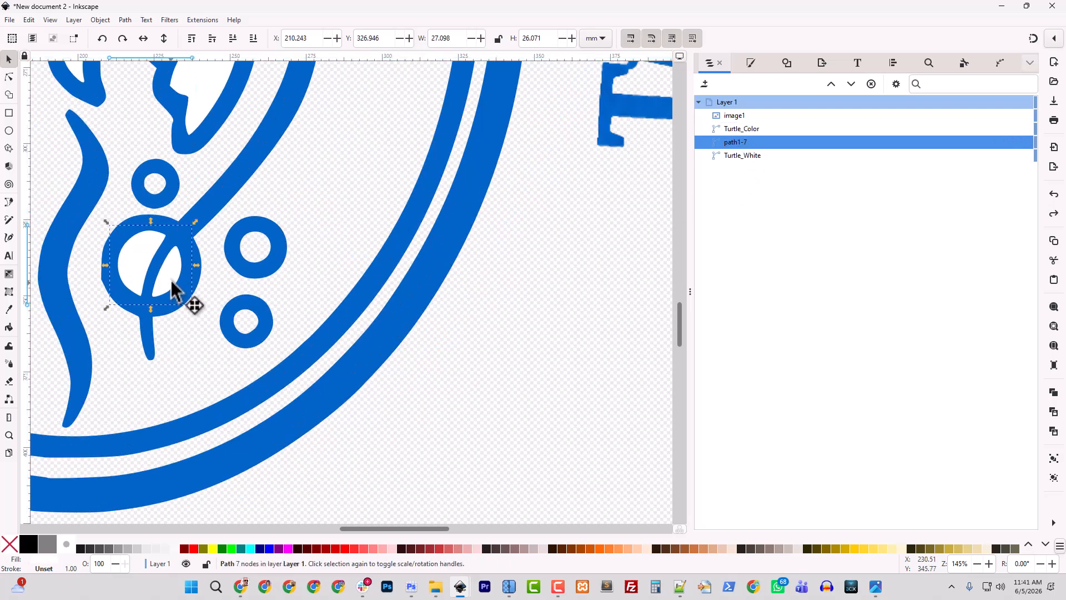
pyautogui.moveTo(172, 289); pyautogui.dragTo(202, 290)
pyautogui.hotkey('ctrl', 'z')
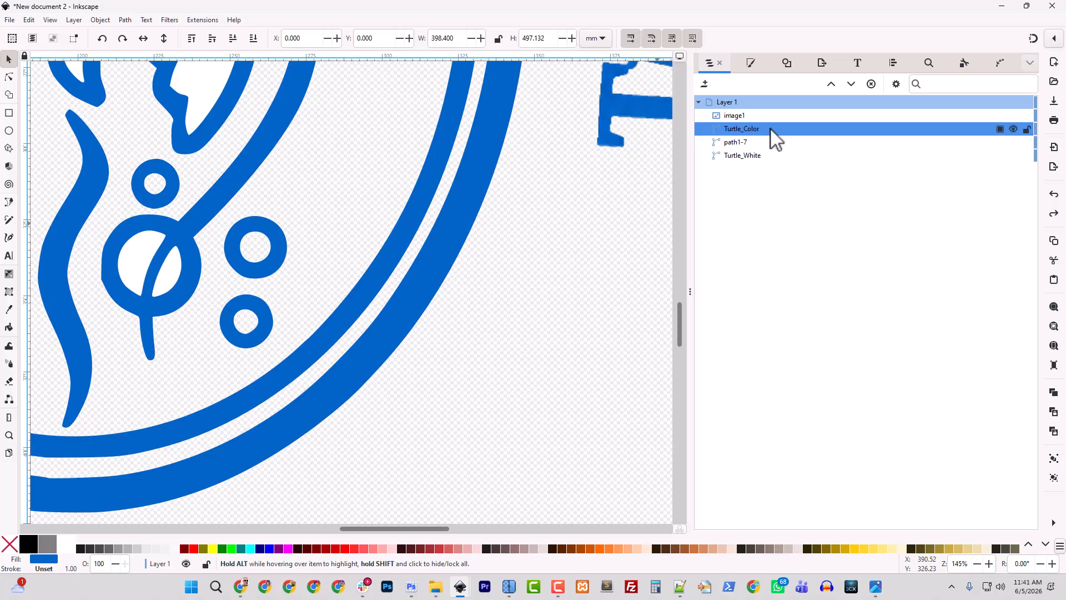
# Lock Turtle_Color and fit the bubble copy behind the upper of the two neighbouring small rings, scaled to about 15.8 × 15.2 mm
pyautogui.click(1026, 129)
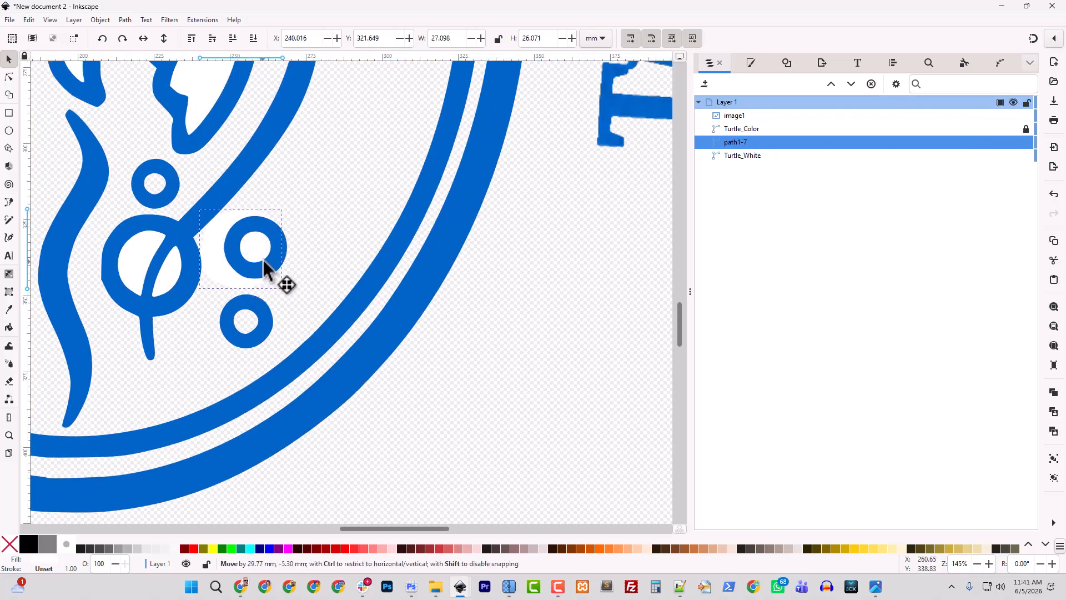
pyautogui.click(278, 269)
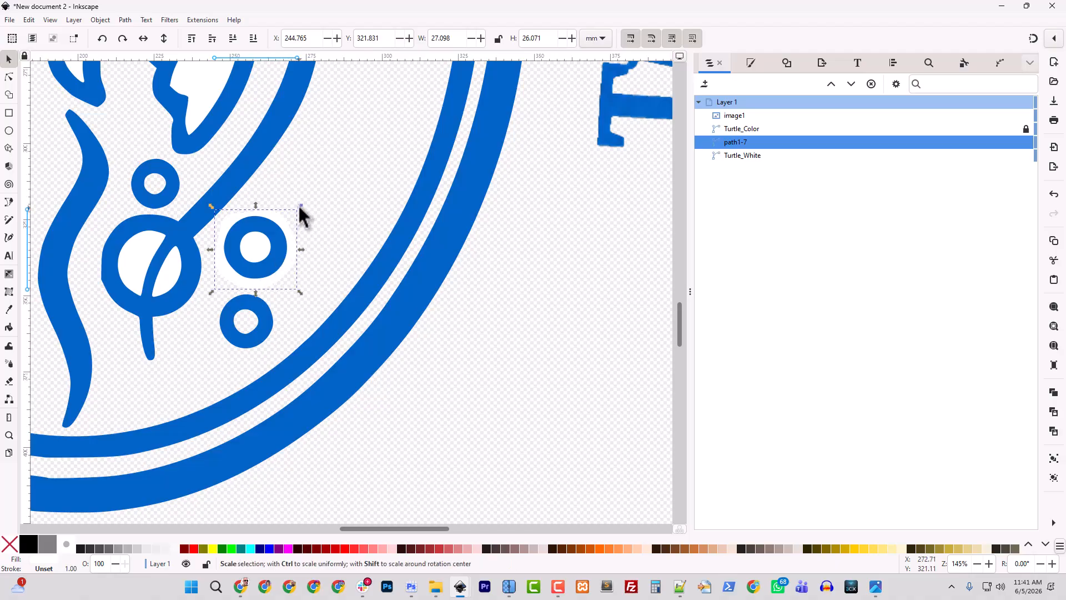
pyautogui.moveTo(299, 207); pyautogui.dragTo(281, 218)
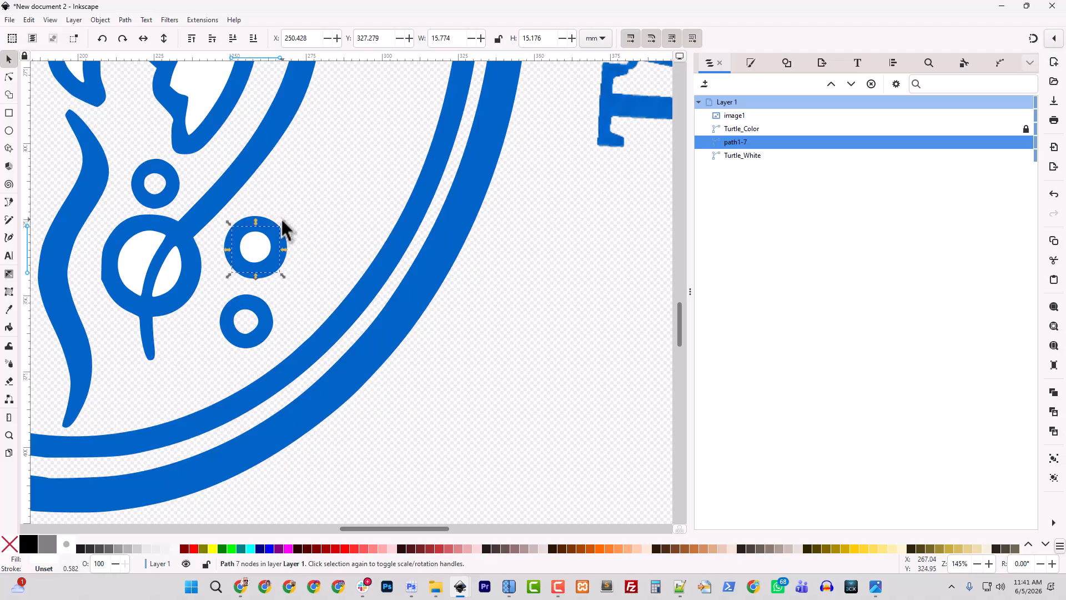
pyautogui.press('Up')
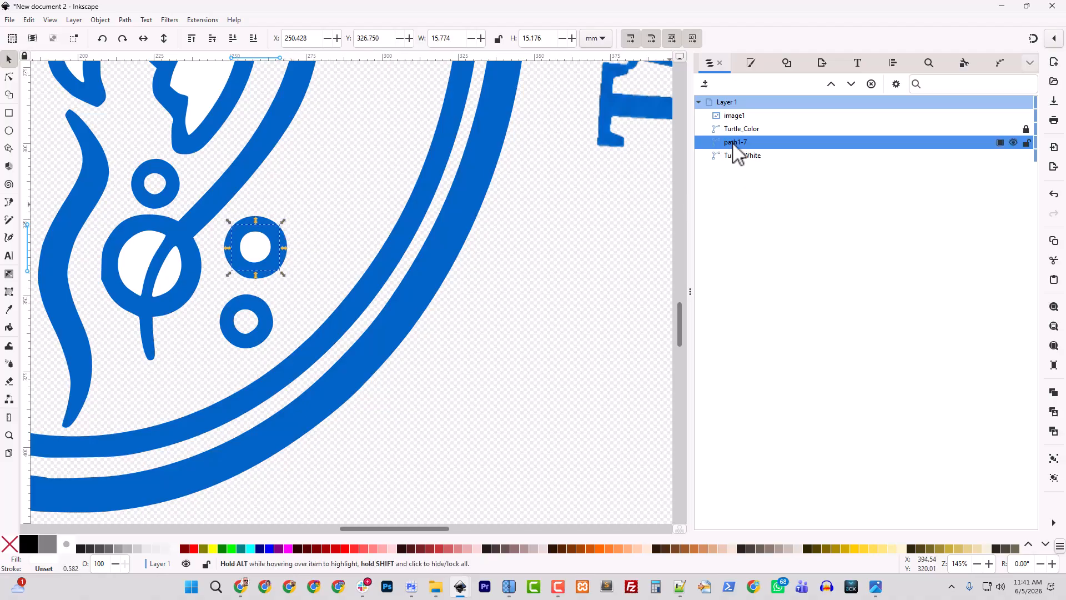
# Raise the Turtle_White path above path1-7 in the object order and combine the two into one path
pyautogui.keyDown('shift'); pyautogui.click(738, 156); pyautogui.keyUp('shift')
pyautogui.click(743, 156)
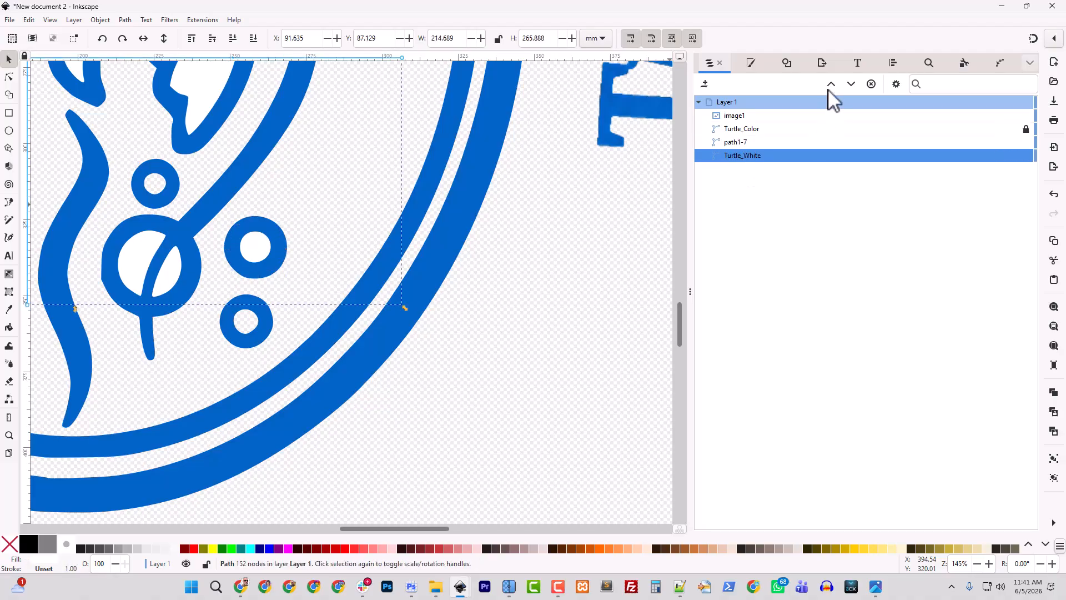
pyautogui.click(831, 84)
pyautogui.keyDown('shift'); pyautogui.click(742, 157); pyautogui.keyUp('shift')
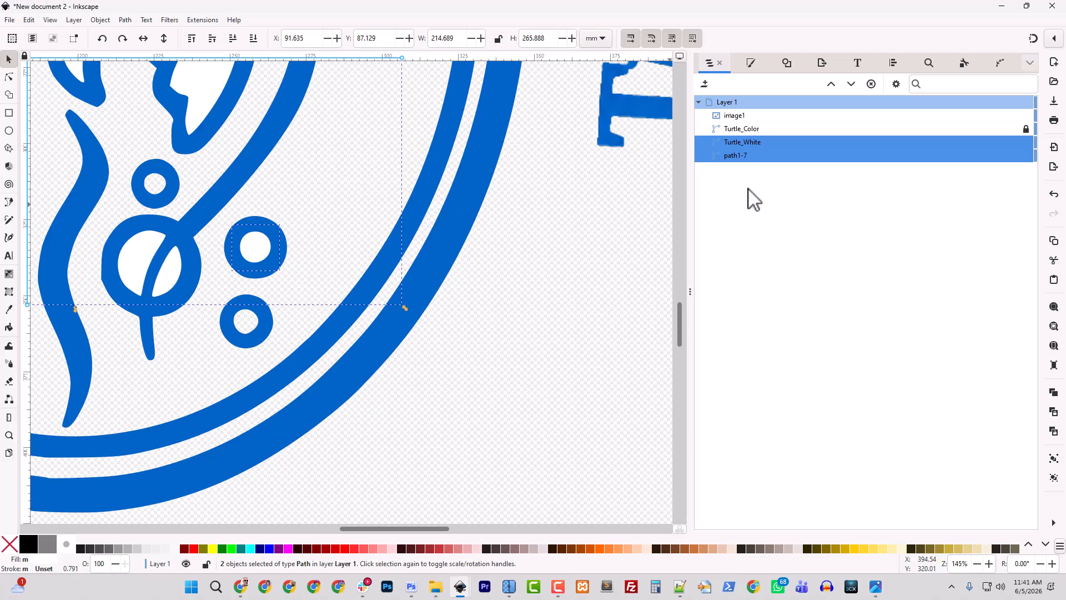
pyautogui.hotkey('ctrl', 'k')
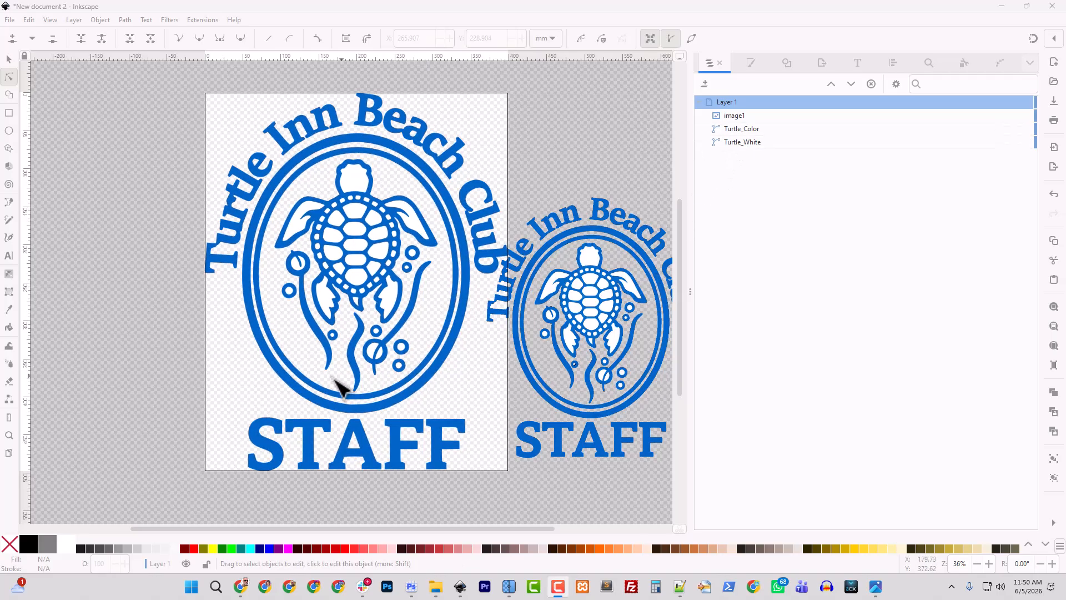
# Select the Turtle_White path and examine the white fills of the bubbles, shell and flippers up close
pyautogui.scroll(-4, 340, 387)
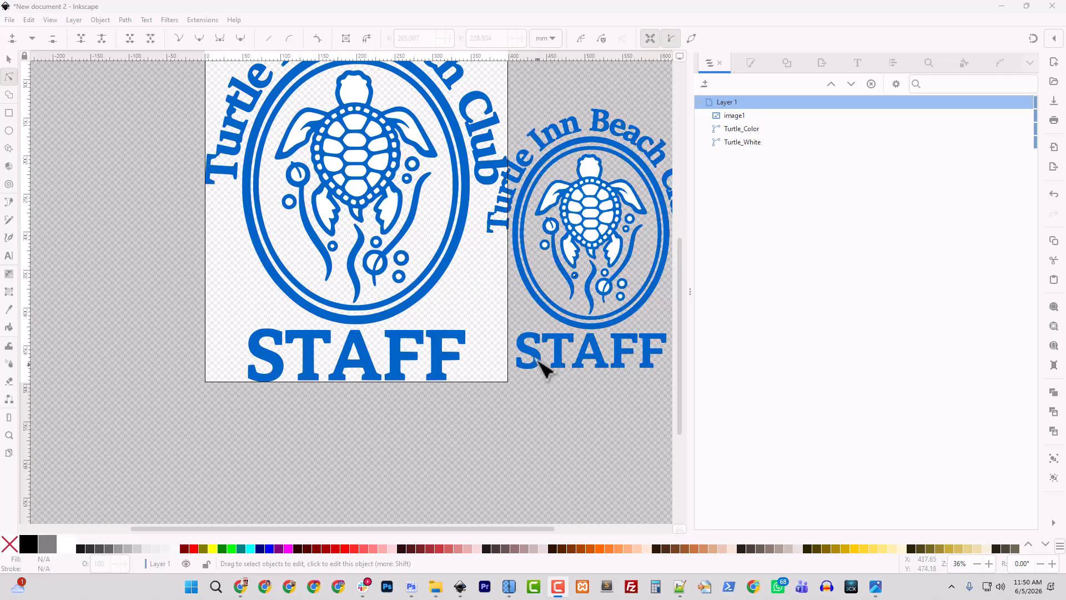
pyautogui.click(9, 58)
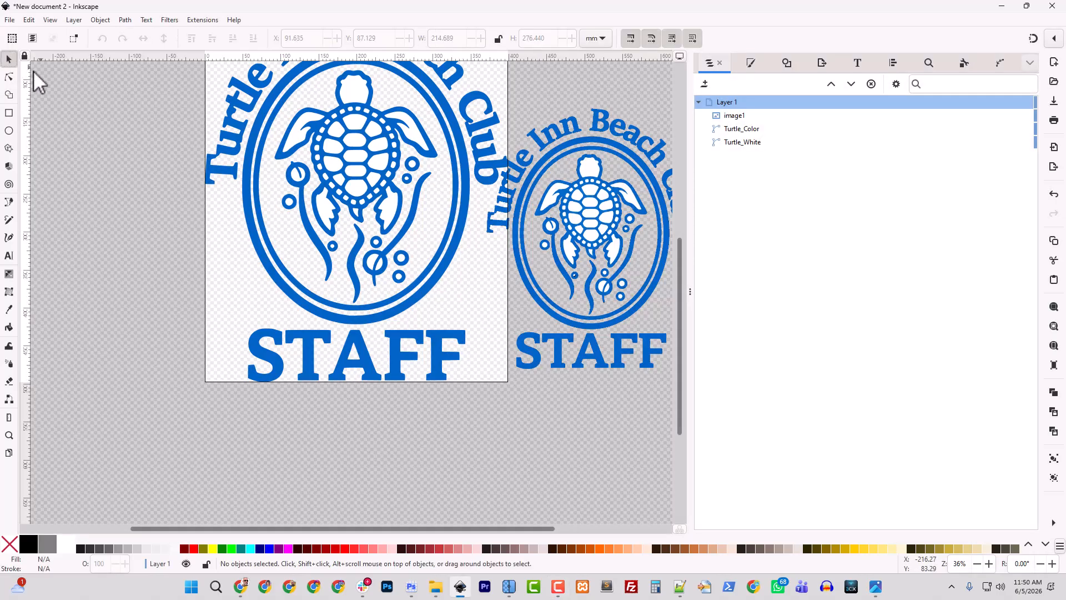
pyautogui.click(382, 164)
pyautogui.press('+')
pyautogui.press('+')
pyautogui.press('+')
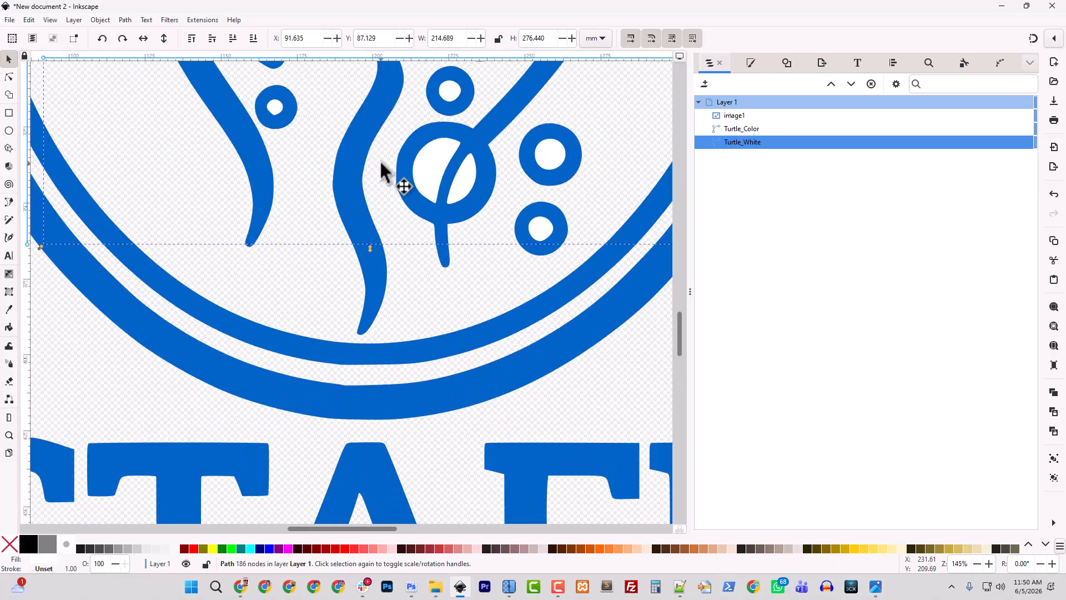
pyautogui.scroll(4, 420, 271)
pyautogui.scroll(15, 475, 359)
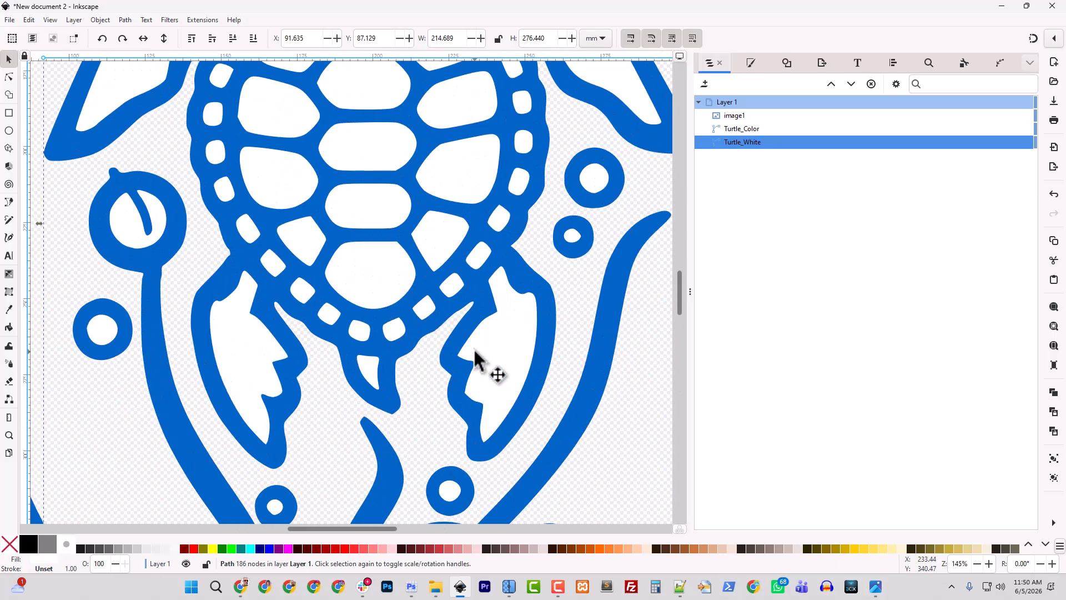
pyautogui.press('-')
pyautogui.press('-')
pyautogui.press('-')
pyautogui.press('-')
pyautogui.press('-')
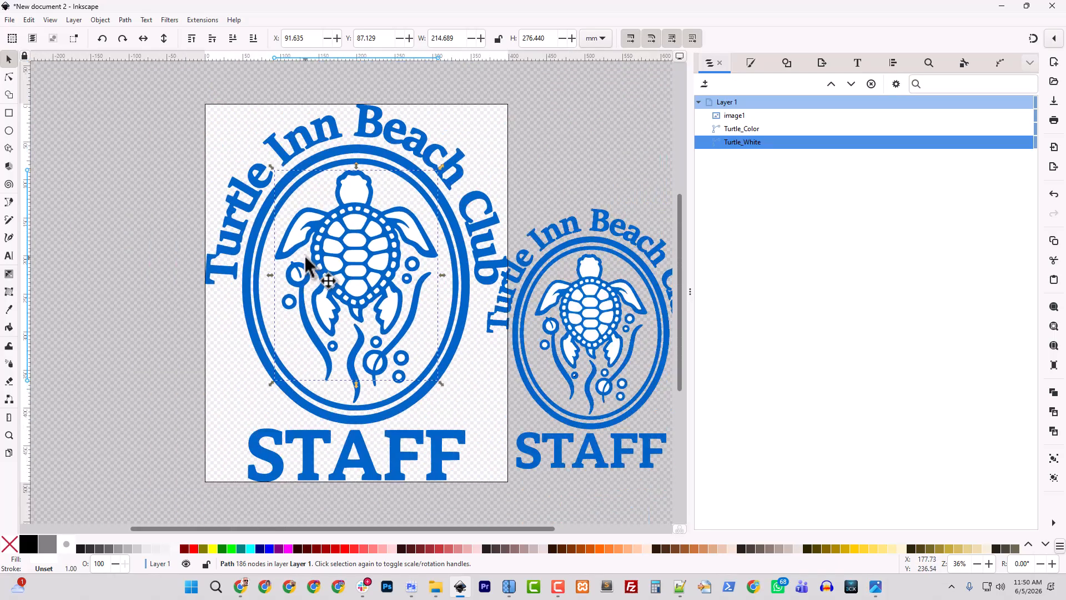
# Delete the embedded reference image beside the page
pyautogui.click(534, 307)
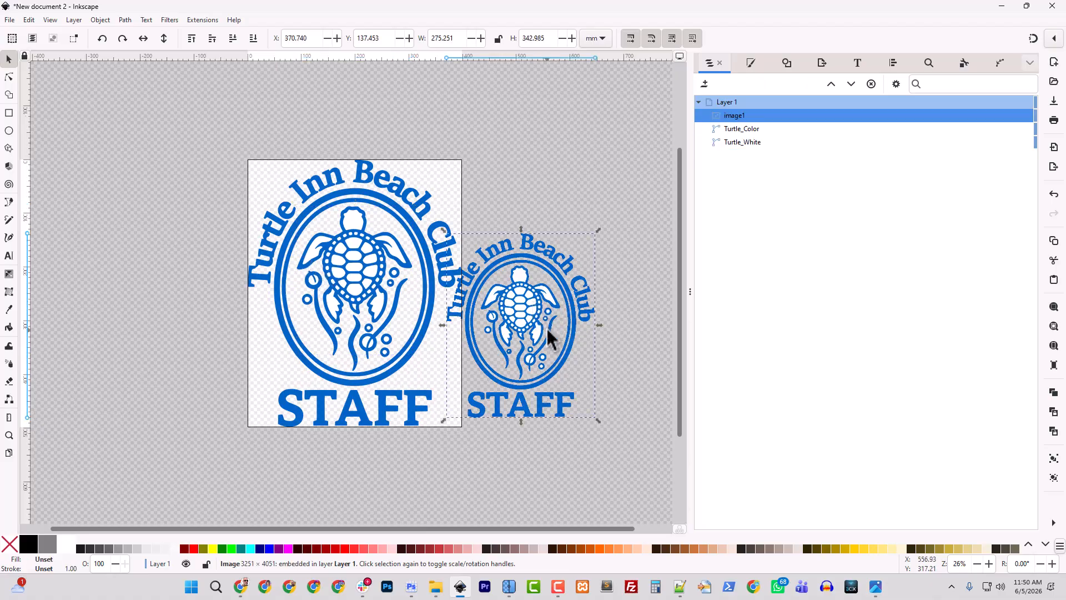
pyautogui.press('Delete')
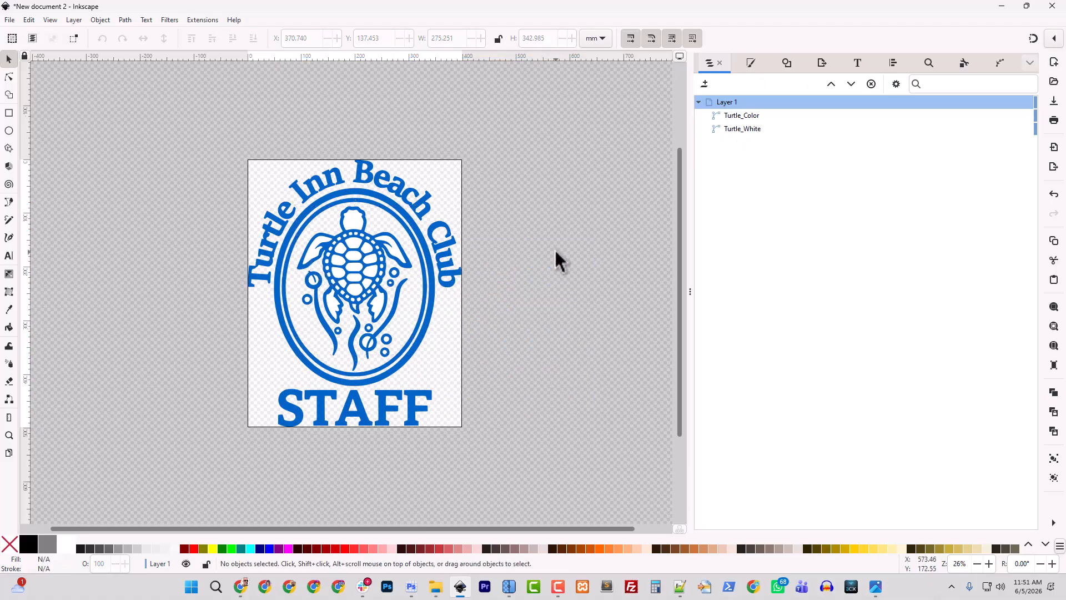
# Shift the Turtle_Color and Turtle_White paths together partly off the page and resize the page to fit them
pyautogui.press('ctrl')
pyautogui.moveTo(130, 108); pyautogui.dragTo(528, 448)
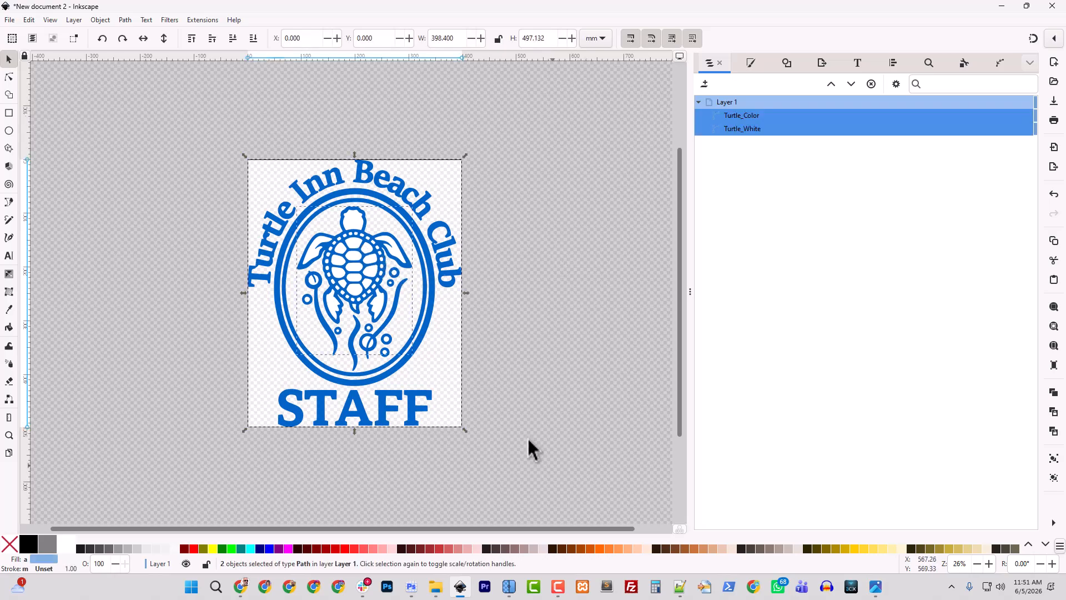
pyautogui.moveTo(371, 280); pyautogui.dragTo(492, 282)
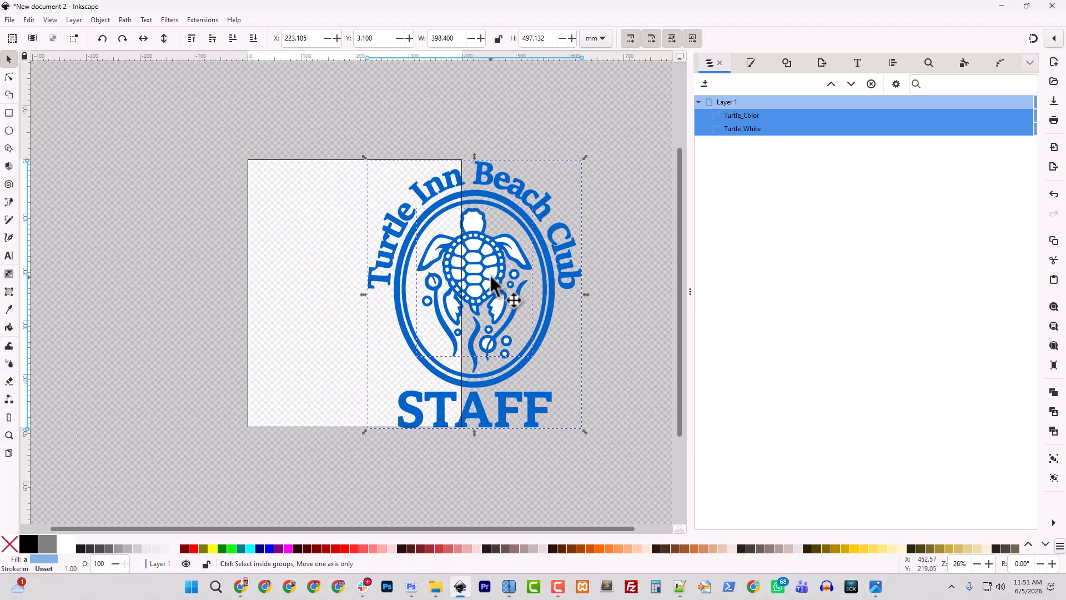
pyautogui.hotkey('ctrl', 'shift', 'r')
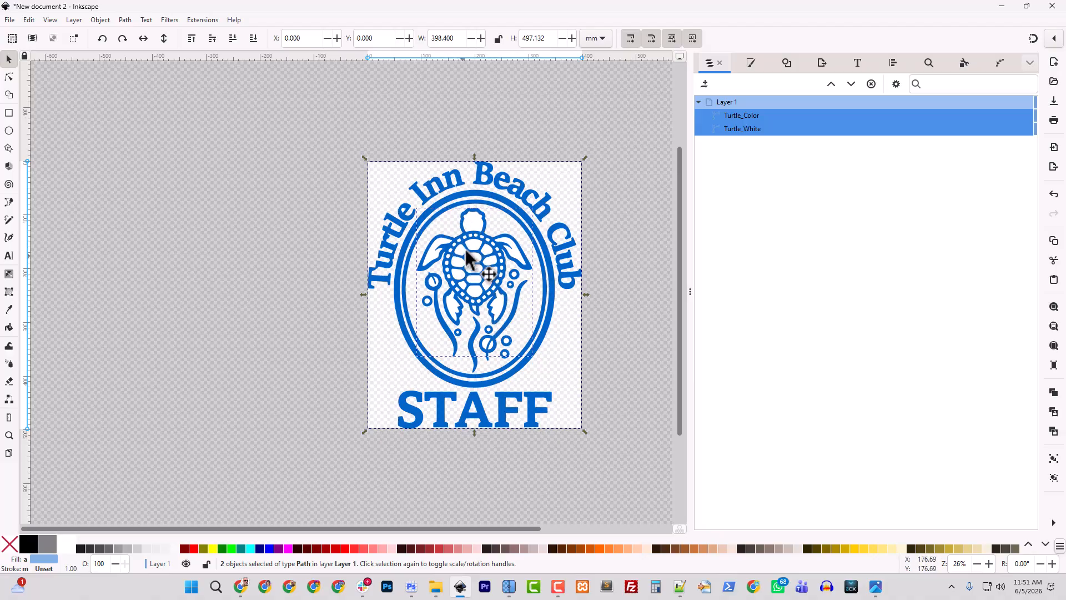
pyautogui.click(435, 133)
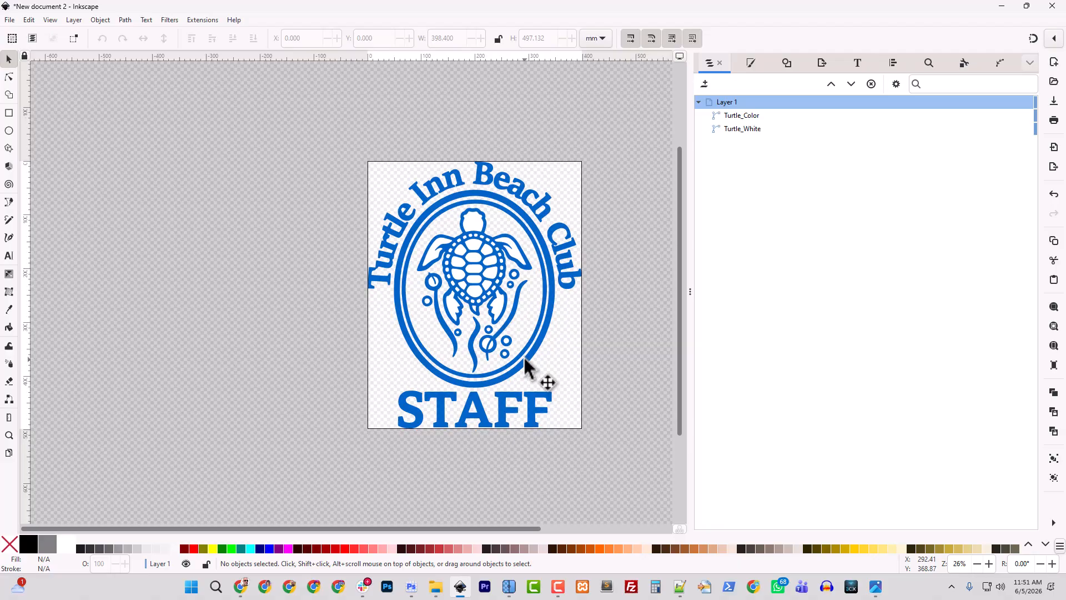
# Round the lower counter of the B in "Beach" by deleting a node and making the repositioned neighbouring node auto-smooth
pyautogui.scroll(3, 527, 366)
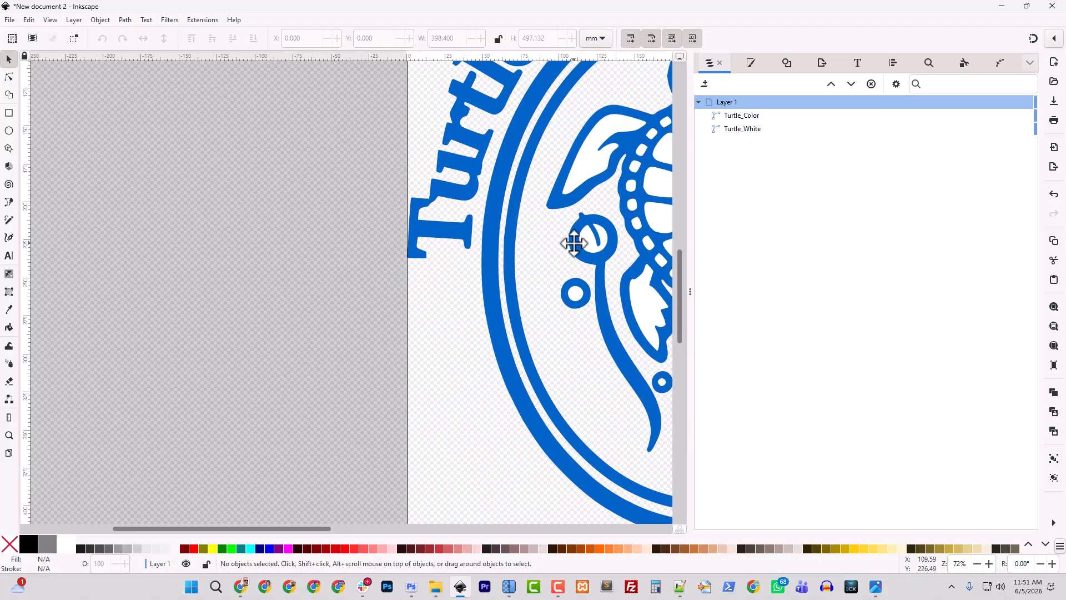
pyautogui.moveTo(565, 244); pyautogui.dragTo(213, 472)
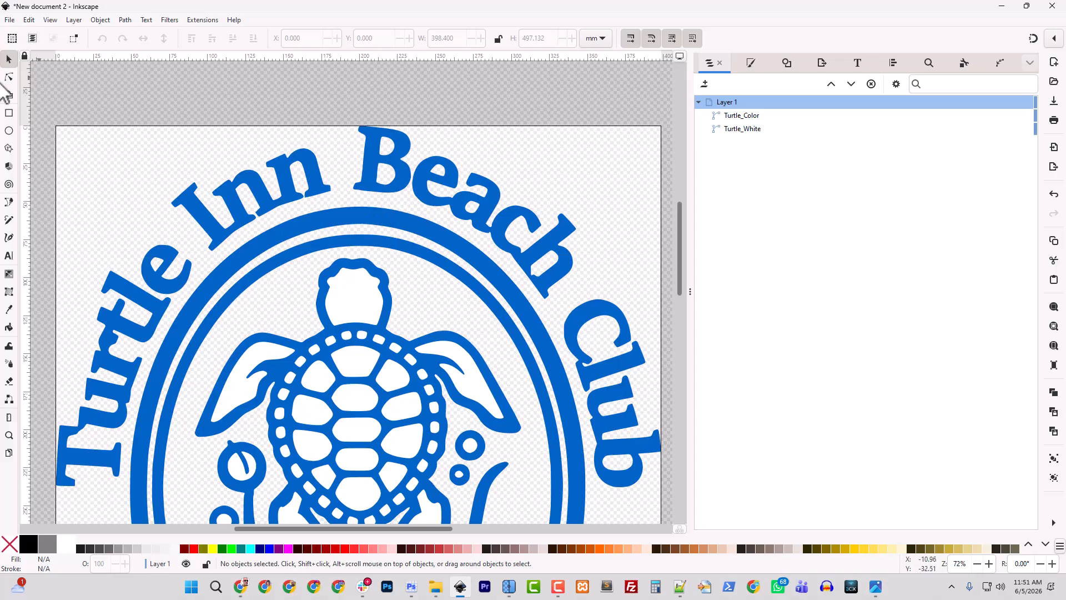
pyautogui.click(8, 76)
pyautogui.scroll(3, 265, 277)
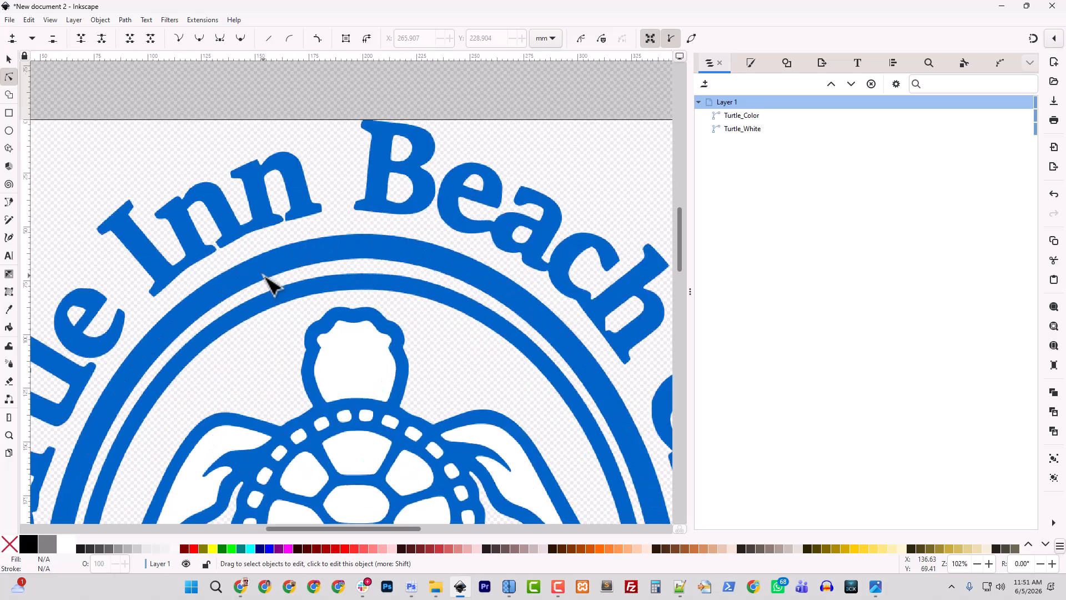
pyautogui.scroll(4, 352, 294)
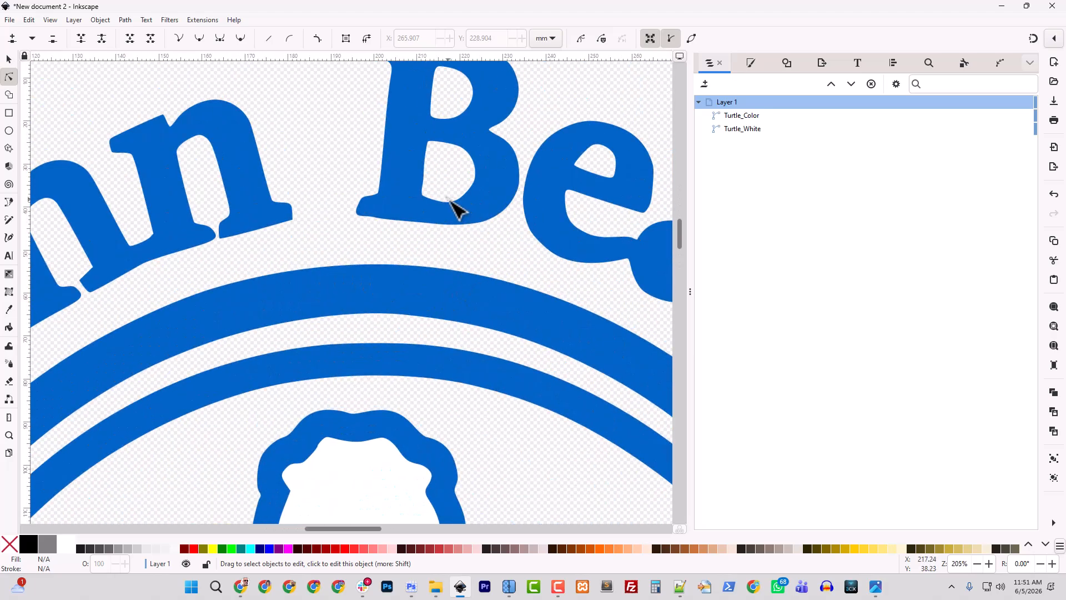
pyautogui.click(451, 200)
pyautogui.moveTo(457, 200)
pyautogui.mouseDown()
pyautogui.moveTo(447, 199)
pyautogui.moveTo(469, 200)
pyautogui.mouseUp()
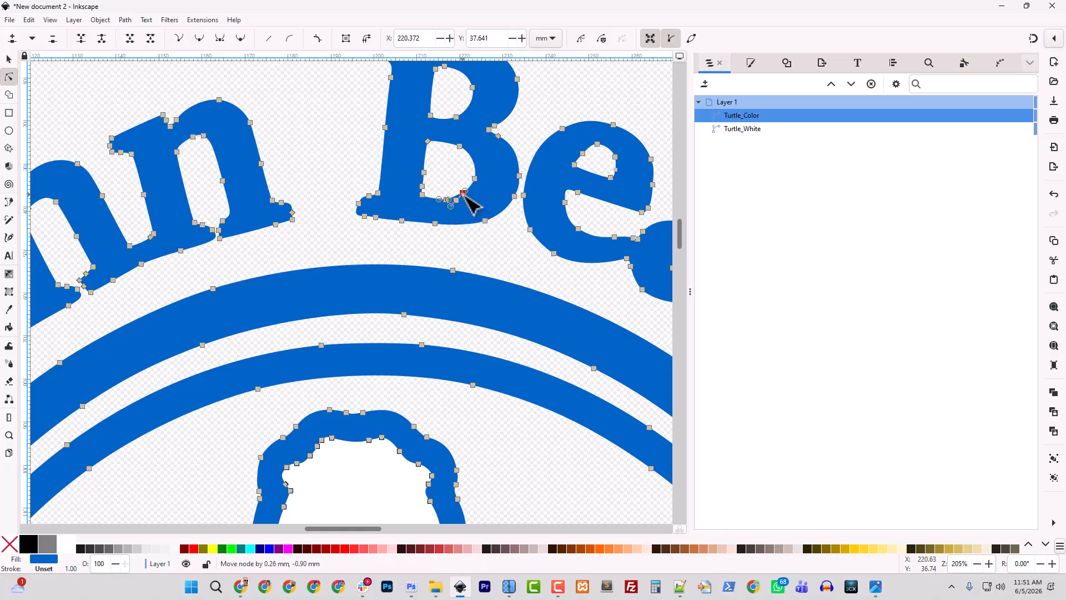
pyautogui.press('Delete')
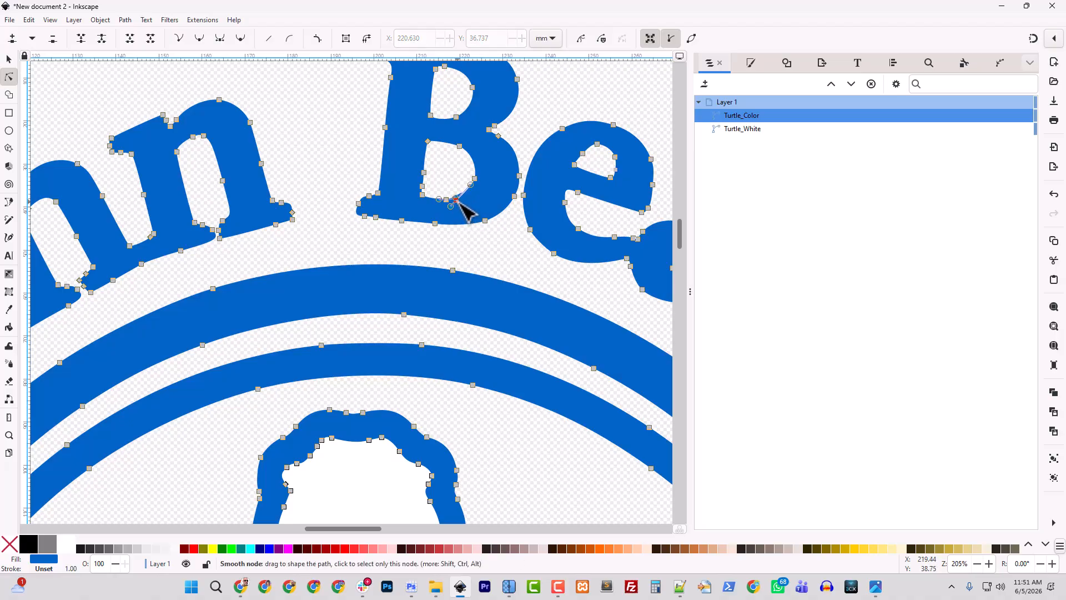
pyautogui.moveTo(456, 200); pyautogui.dragTo(464, 201)
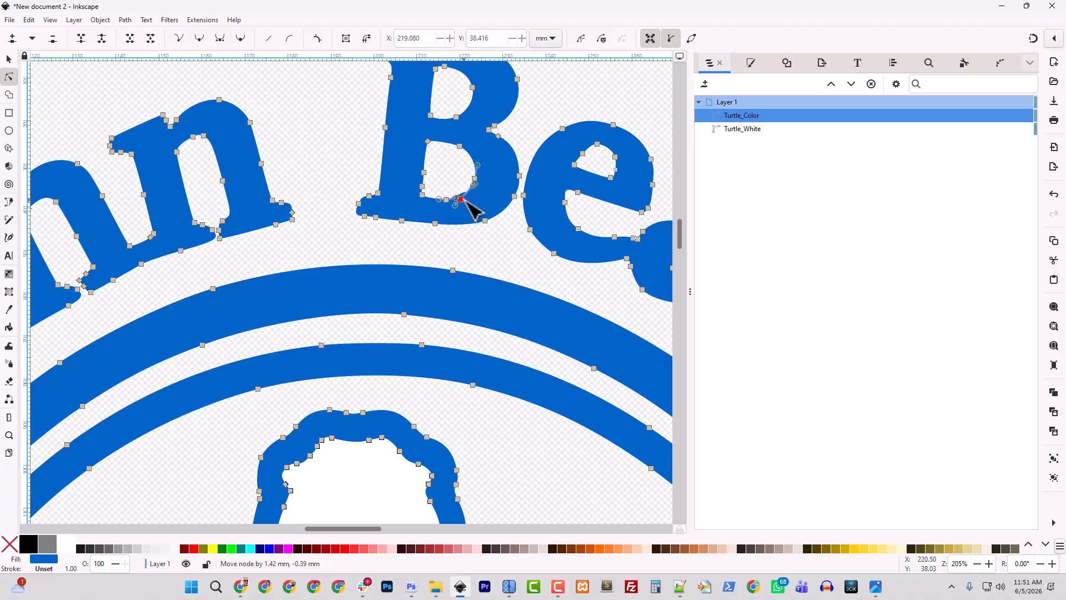
pyautogui.click(240, 38)
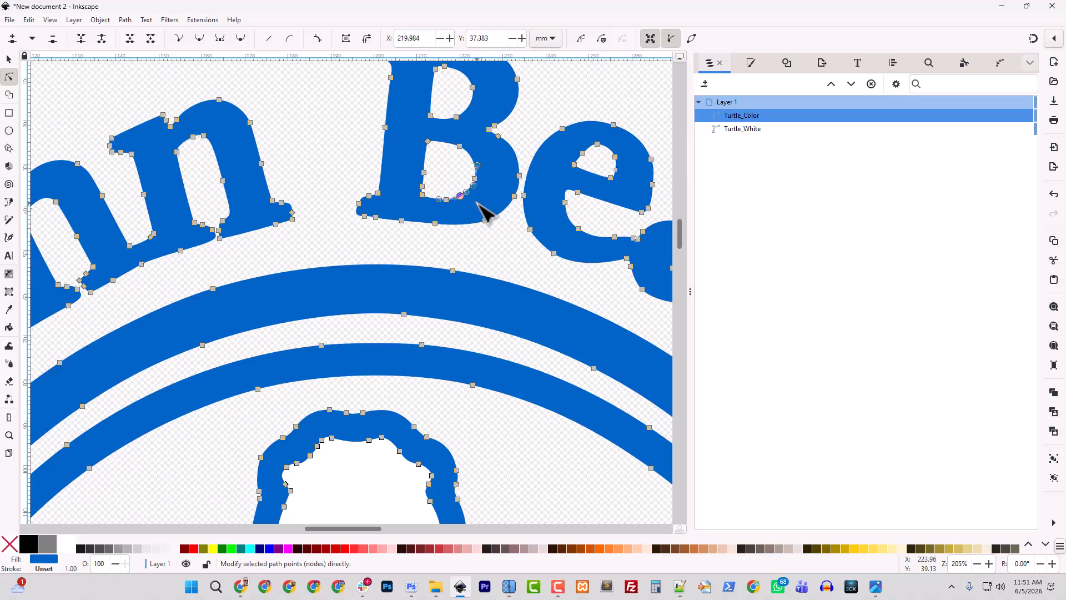
pyautogui.click(482, 270)
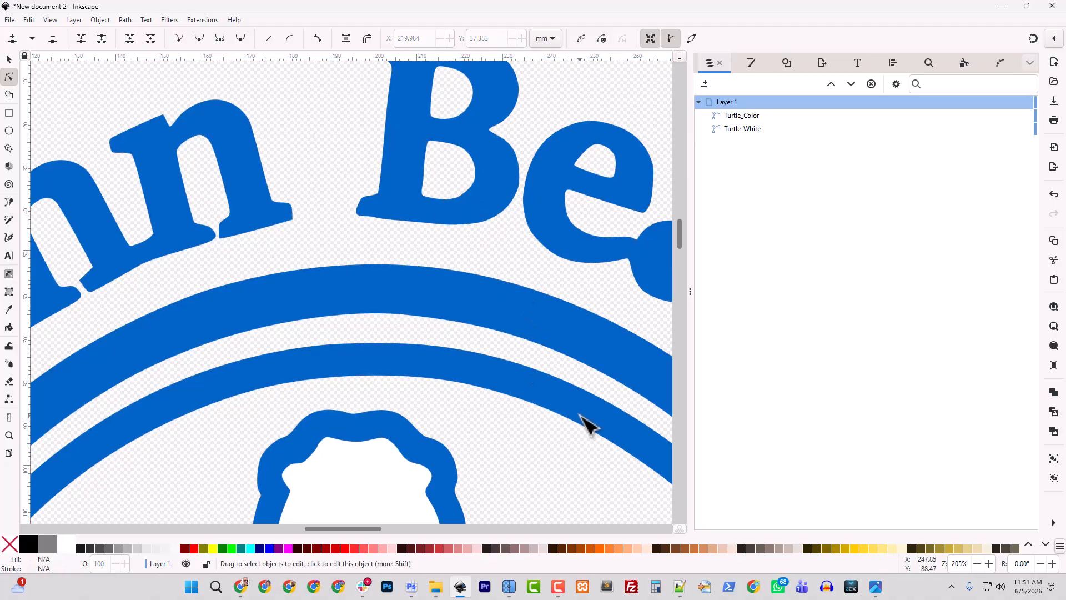
# Make the upper node of the inner curve of the c in "Beach" auto-smooth and reposition the nodes to even out the curve
pyautogui.moveTo(586, 424); pyautogui.dragTo(309, 332)
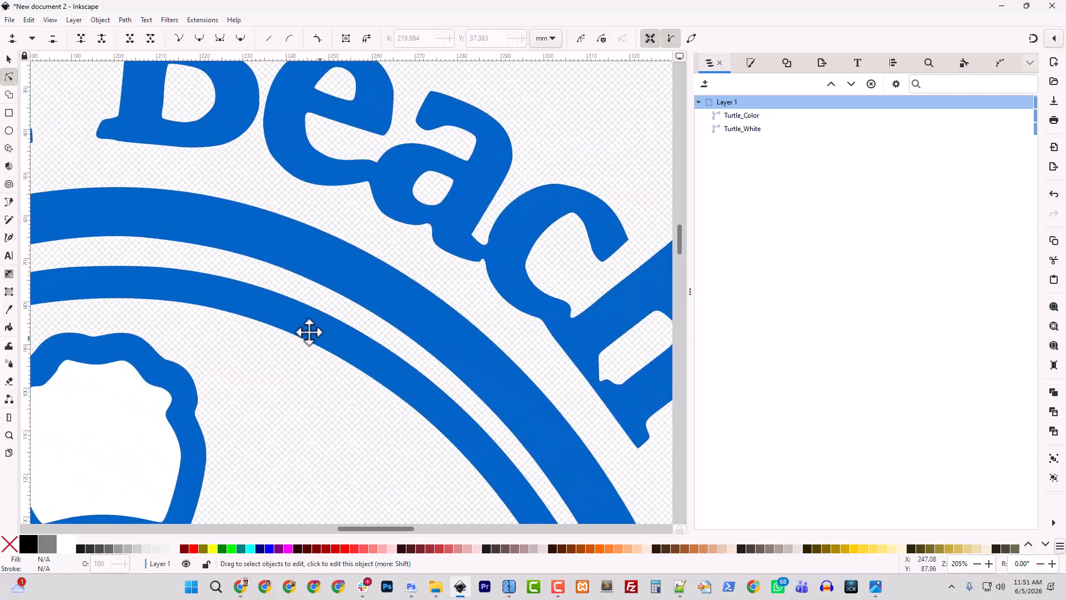
pyautogui.click(542, 206)
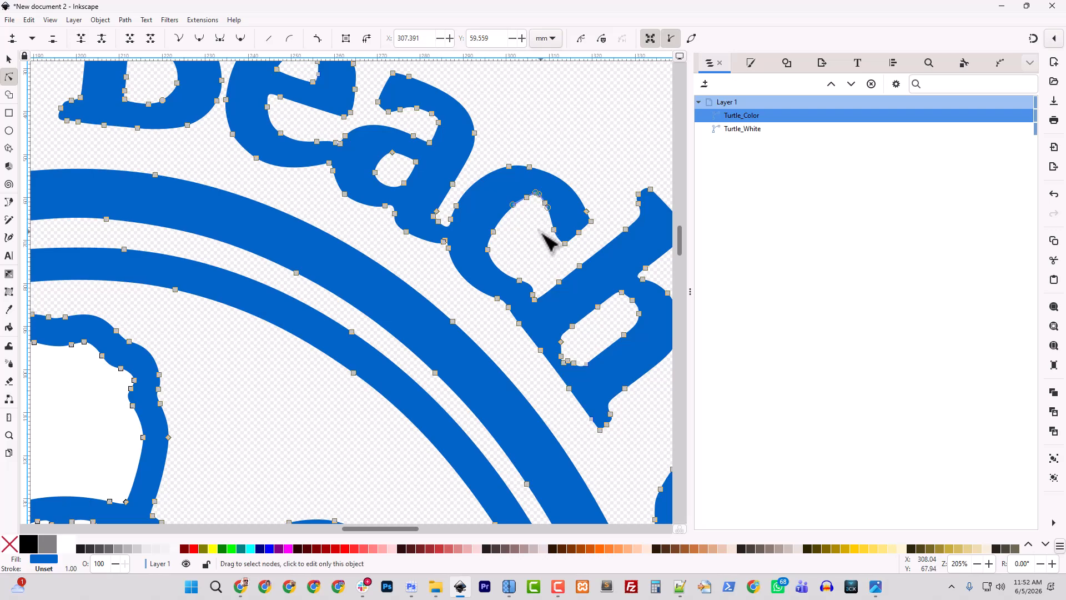
pyautogui.click(526, 198)
pyautogui.click(526, 198)
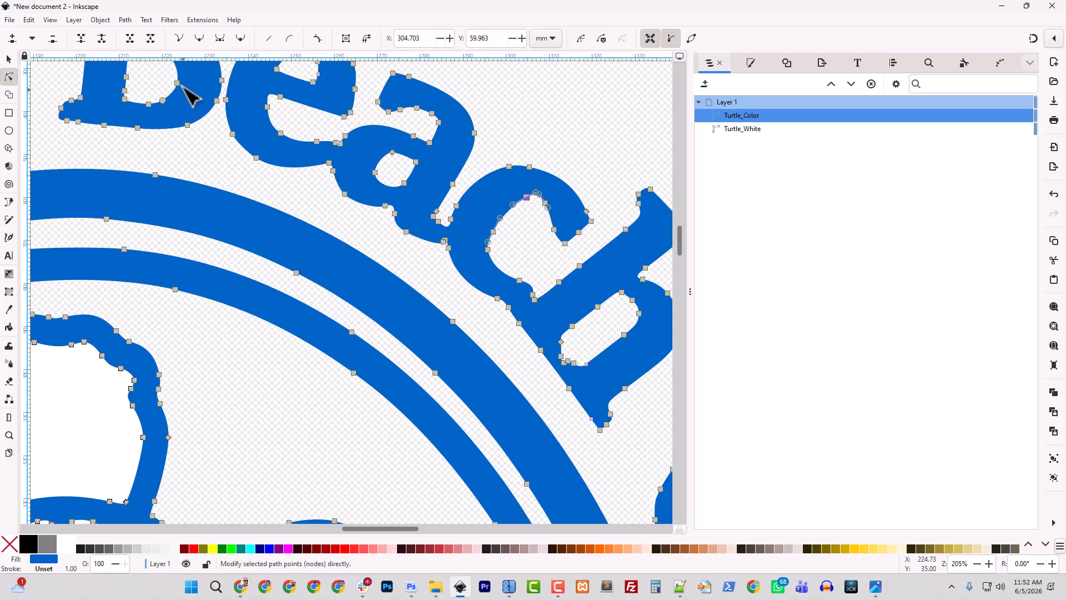
pyautogui.click(240, 39)
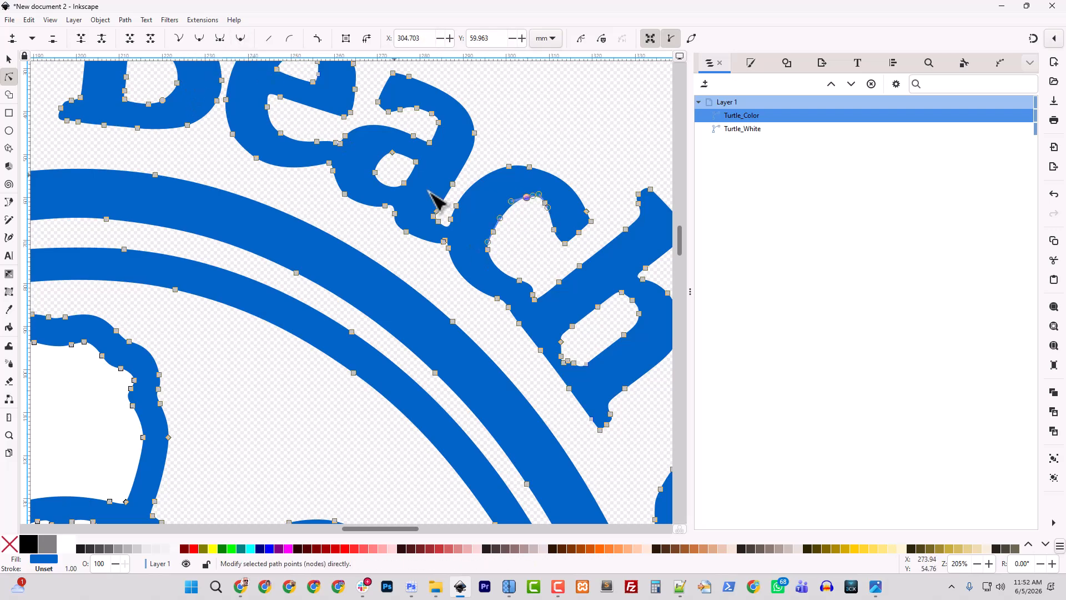
pyautogui.moveTo(527, 198); pyautogui.dragTo(542, 208)
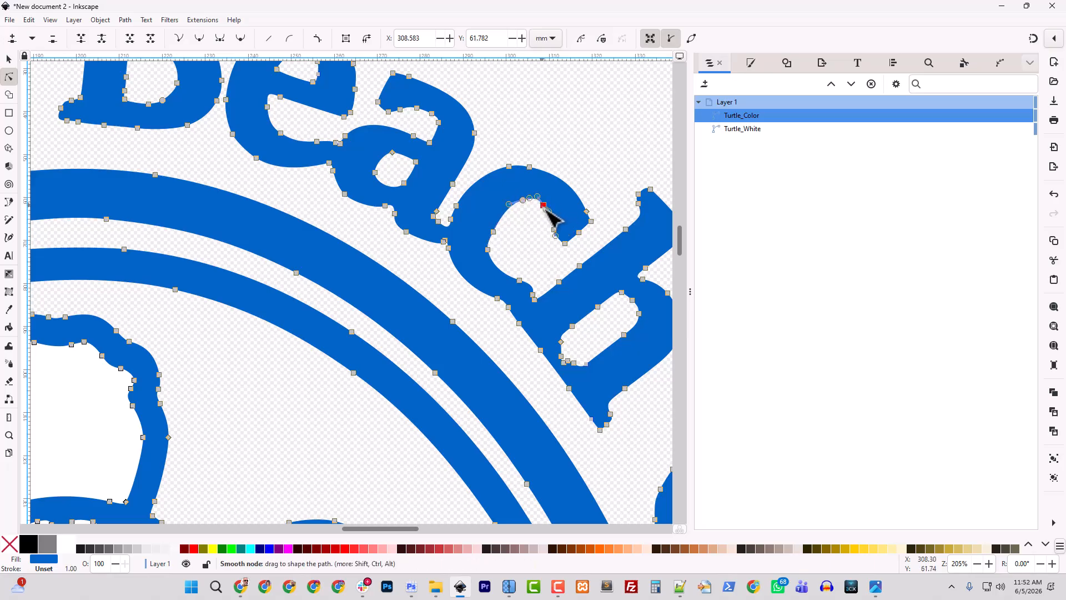
pyautogui.click(544, 283)
# Even out the large lower bubble's ring by nudging its outer left node slightly outward to about X 207.25, Y 339.59 mm
pyautogui.scroll(-4, 524, 344)
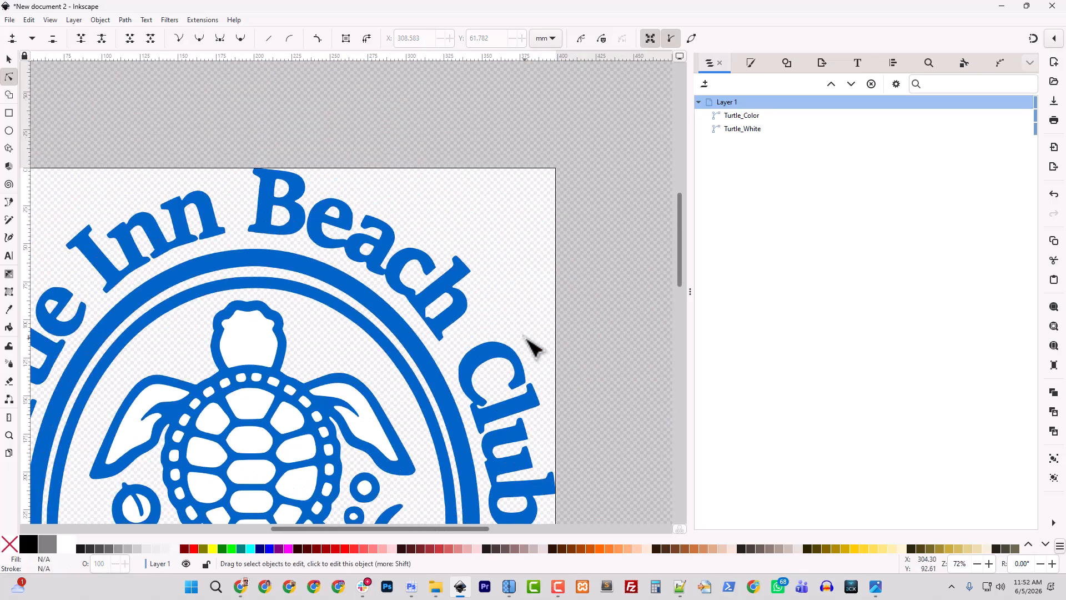
pyautogui.press('space')
pyautogui.moveTo(296, 452); pyautogui.dragTo(435, 303)
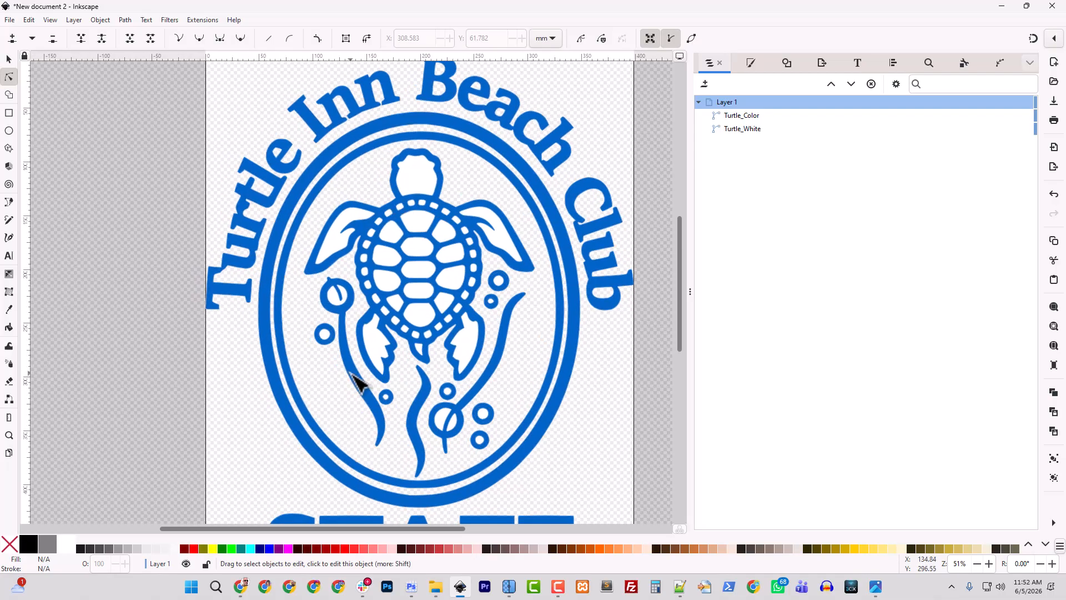
pyautogui.scroll(-4, 364, 382)
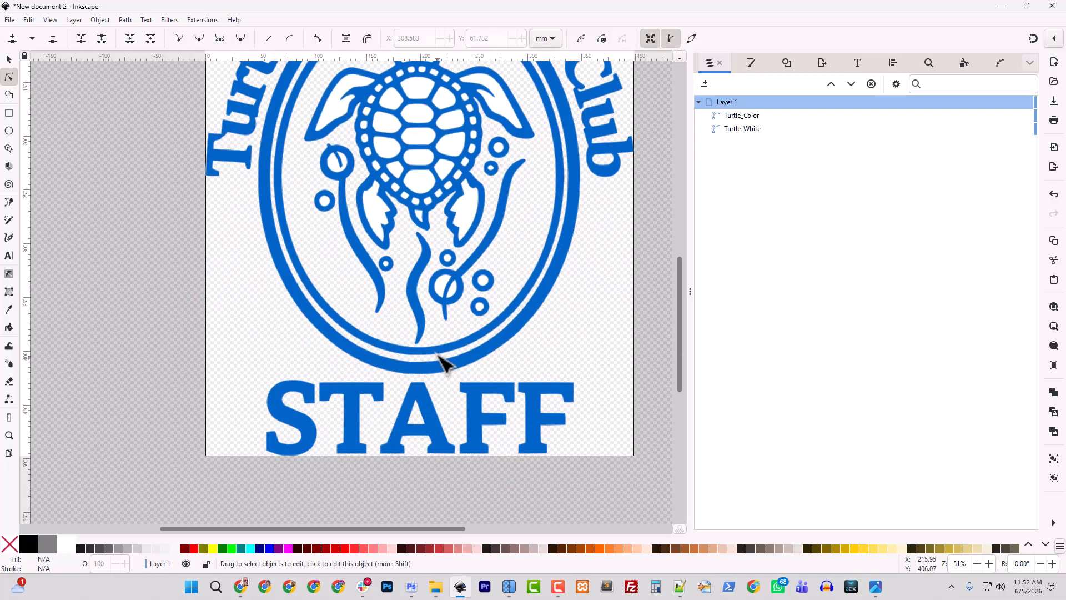
pyautogui.scroll(-1, 435, 326)
pyautogui.scroll(4, 436, 326)
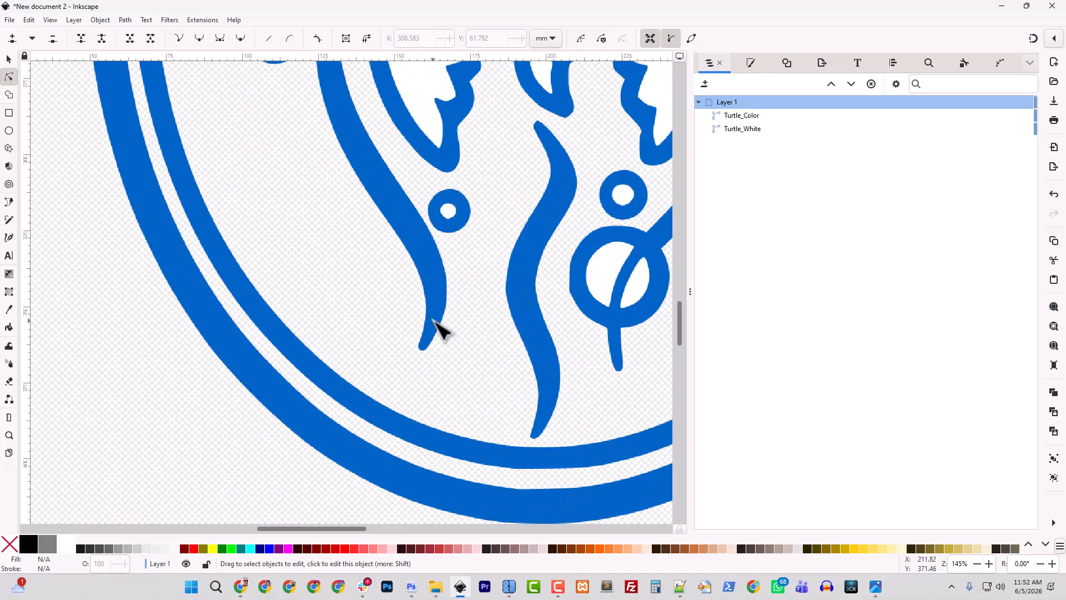
pyautogui.click(572, 291)
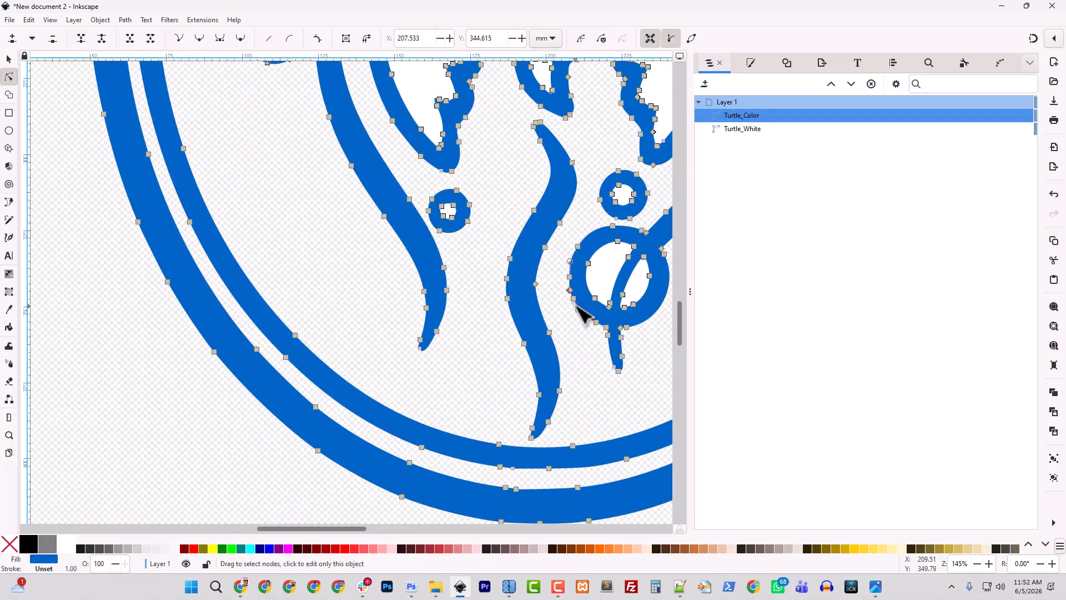
pyautogui.click(570, 277)
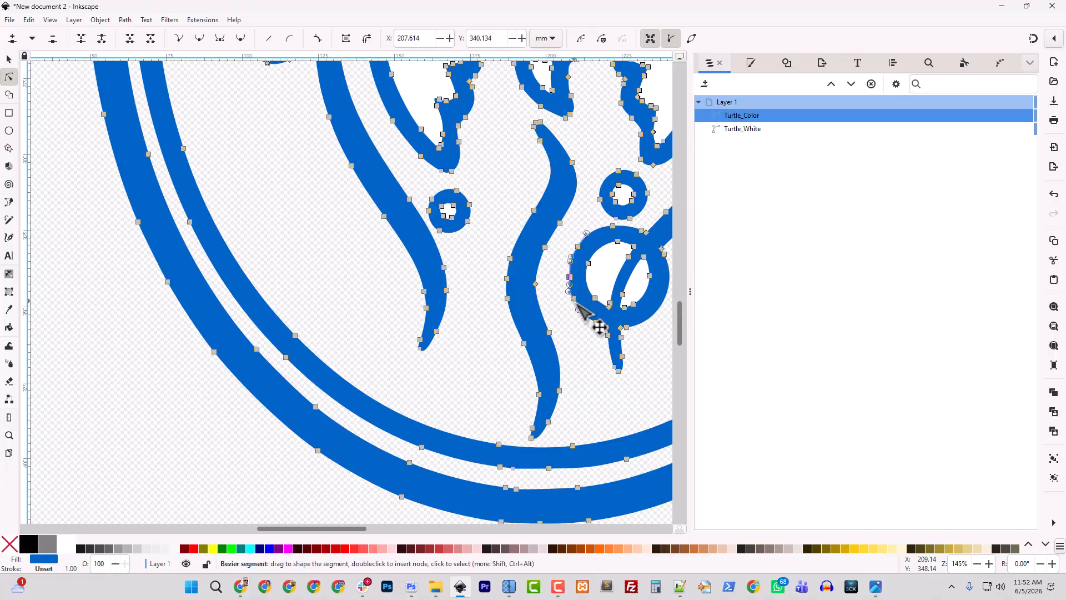
pyautogui.click(573, 298)
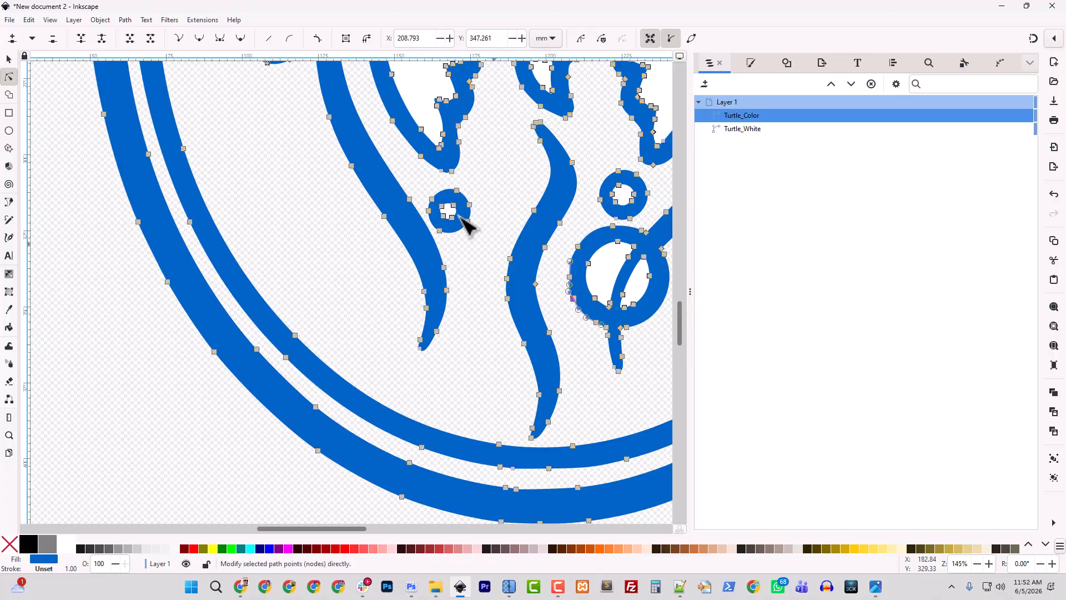
pyautogui.click(569, 277)
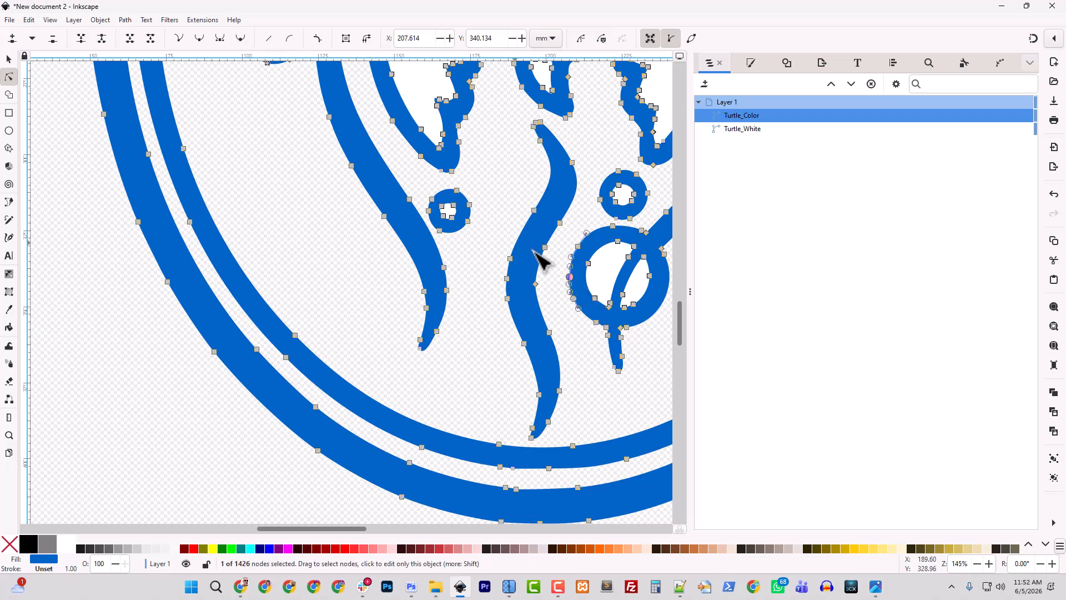
pyautogui.click(578, 354)
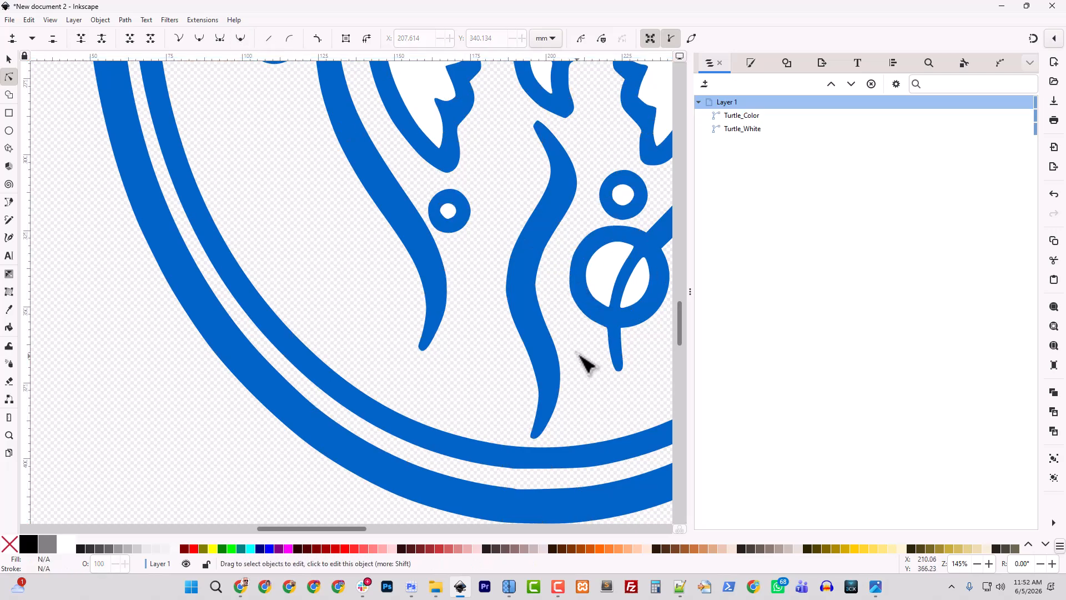
pyautogui.click(576, 290)
pyautogui.moveTo(571, 278); pyautogui.dragTo(573, 278)
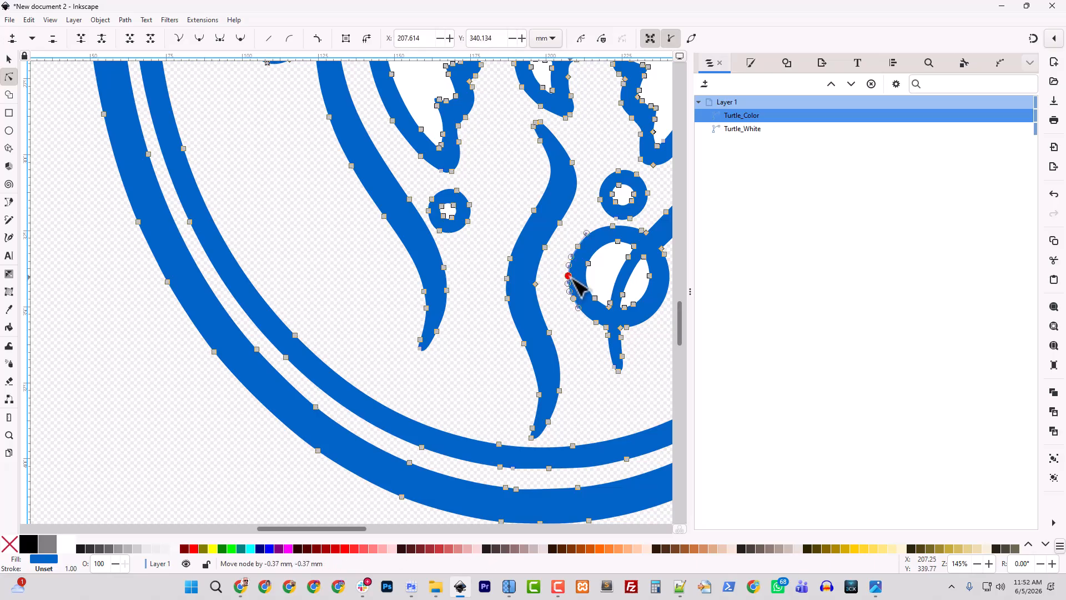
pyautogui.click(597, 382)
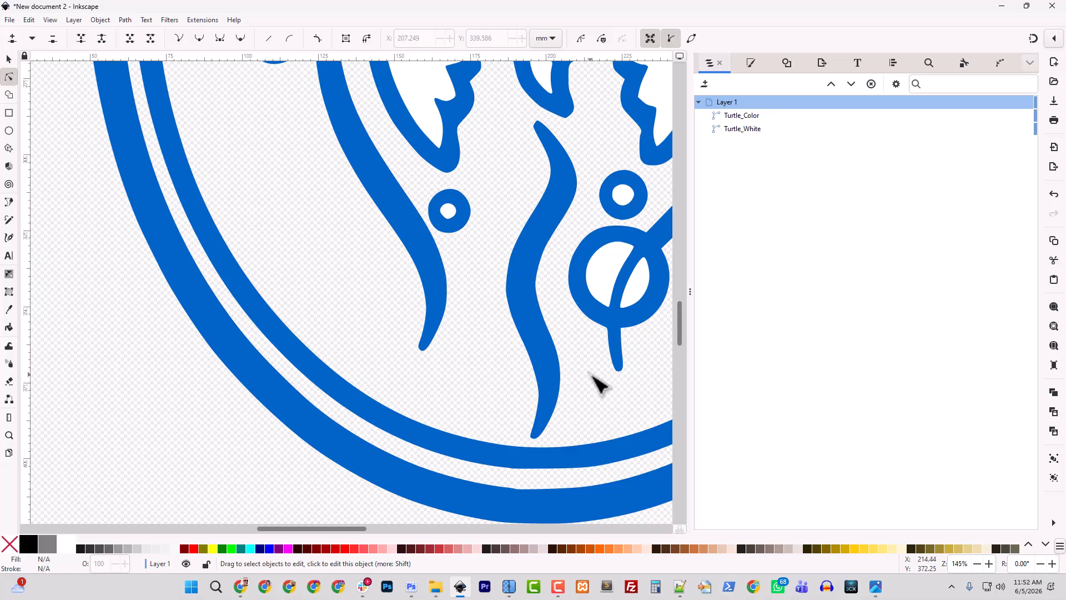
pyautogui.press('-')
pyautogui.press('-')
pyautogui.press('-')
pyautogui.press('-')
pyautogui.press('-')
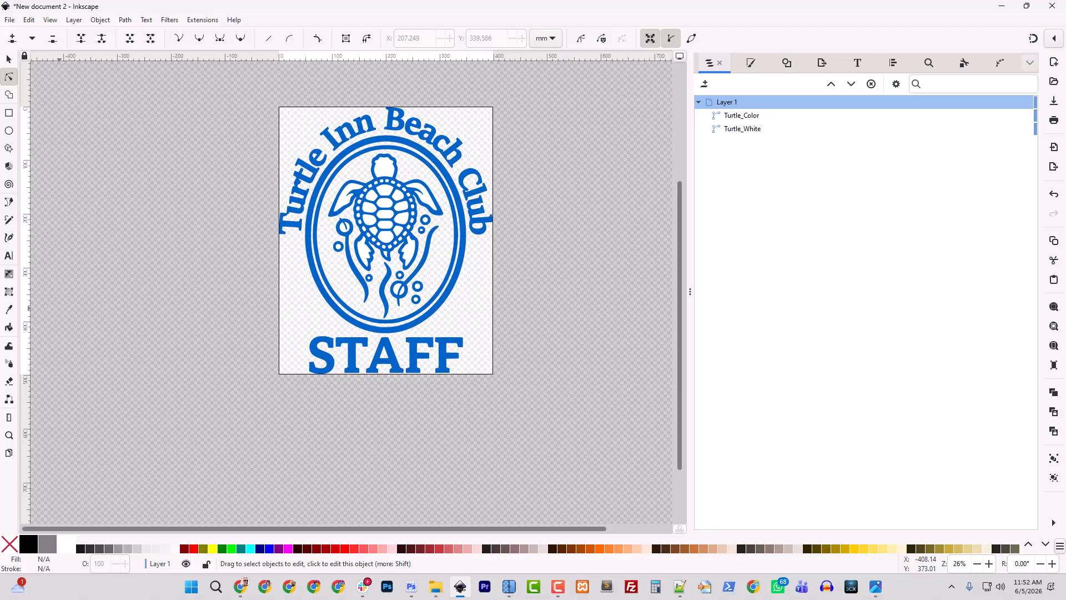
# Switch to the Chrome browser and open chatgpt.com
pyautogui.hotkey('alt', 'Tab')
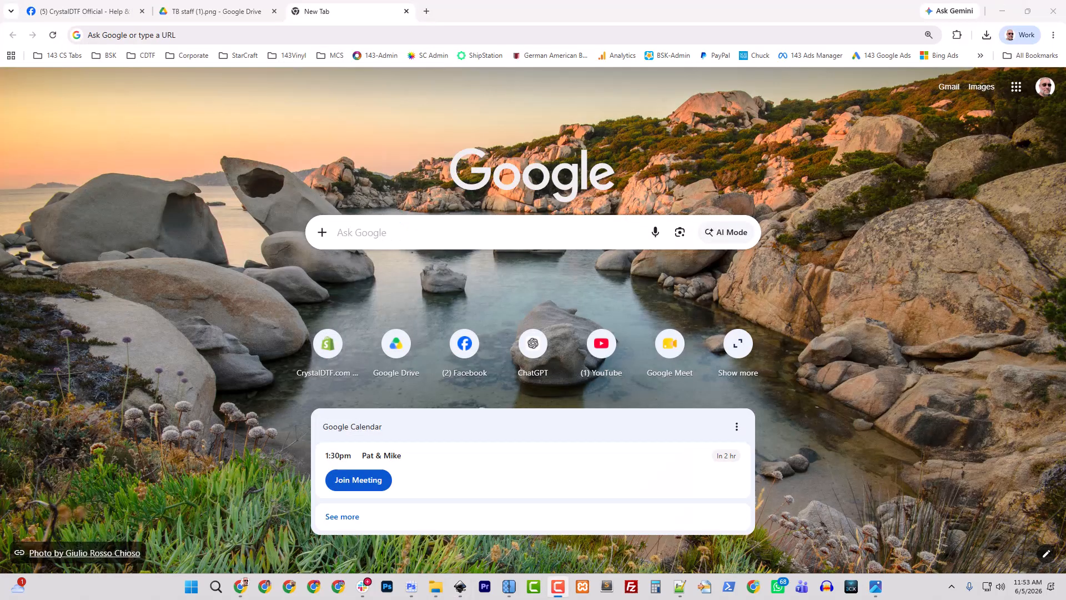
pyautogui.click(175, 41)
pyautogui.write('chatgpt.com')
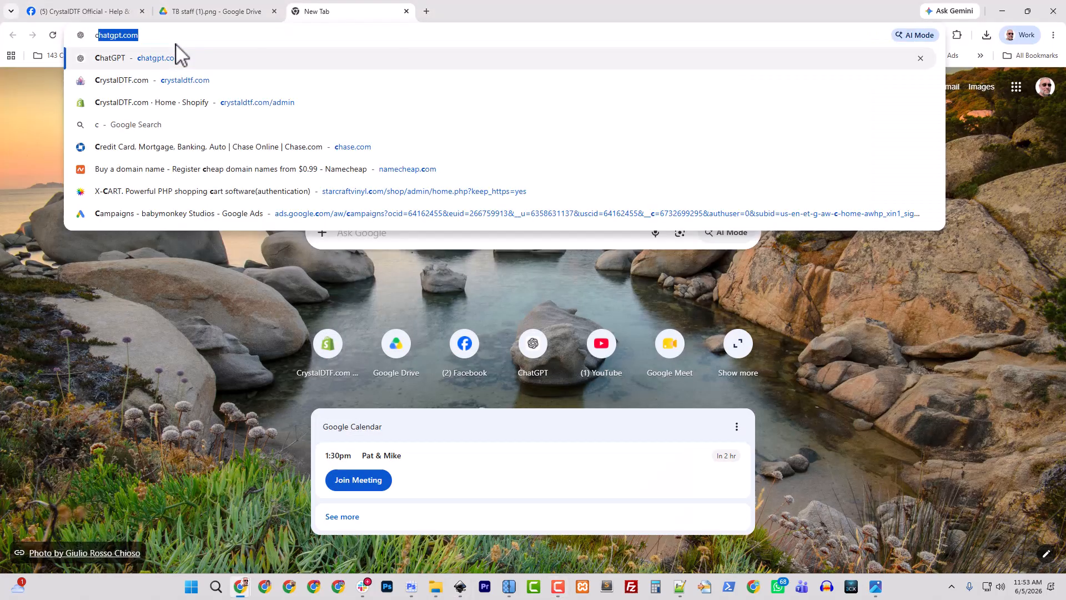
pyautogui.press('Return')
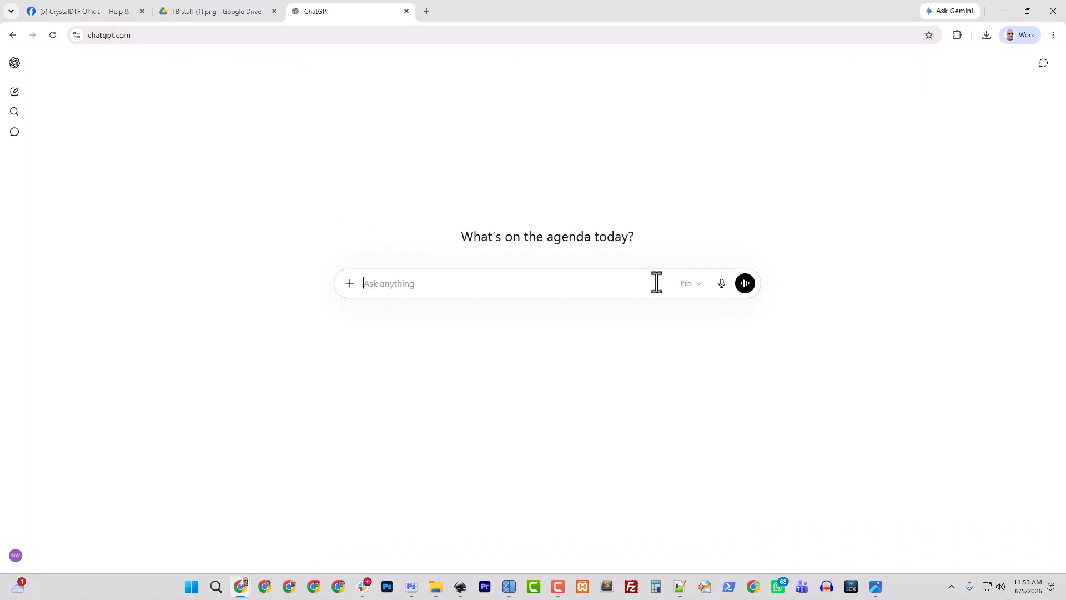
pyautogui.click(351, 284)
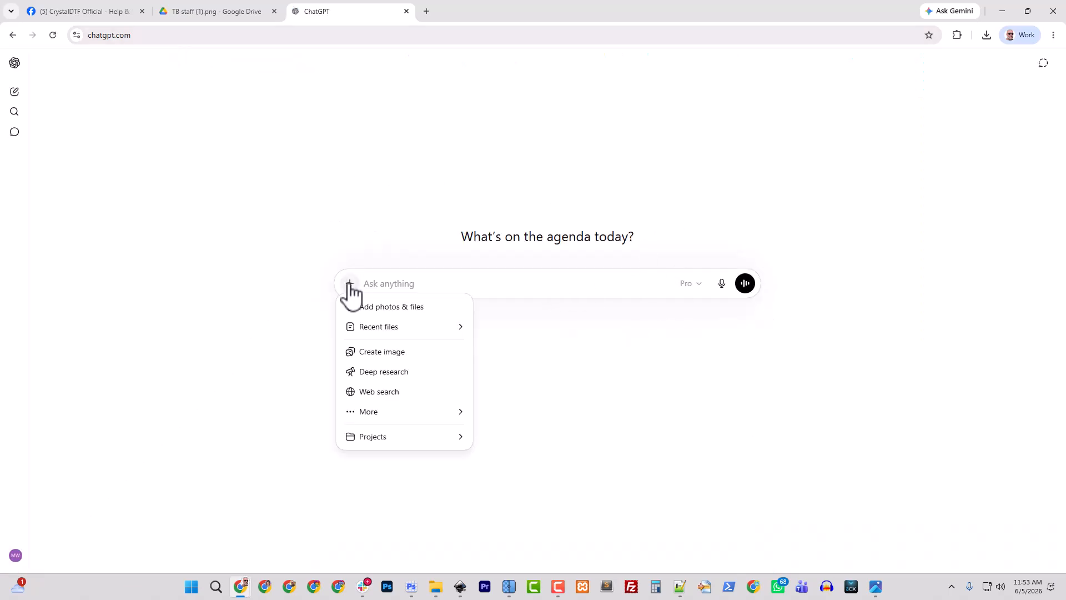
pyautogui.click(376, 312)
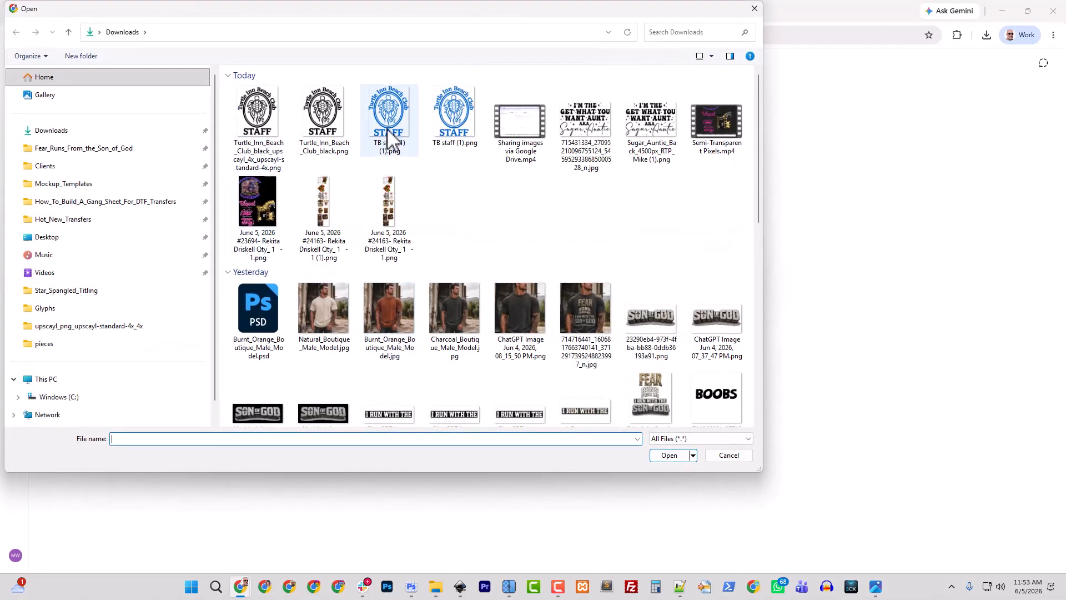
pyautogui.click(433, 135)
pyautogui.click(663, 458)
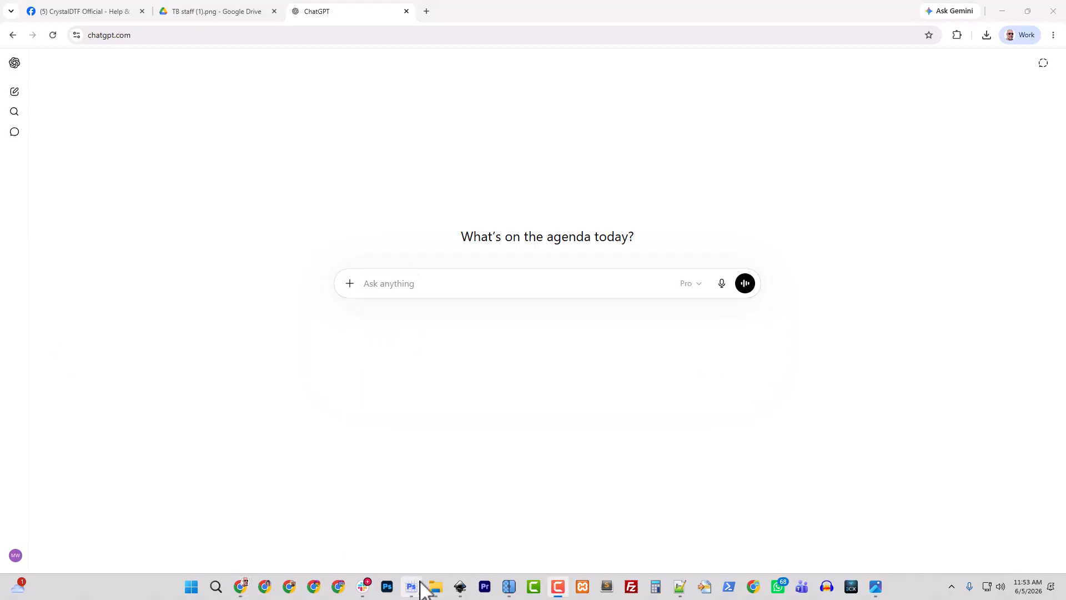
# Open "TB staff (1) (1).png" from the Downloads folder in Photoshop
pyautogui.click(436, 586)
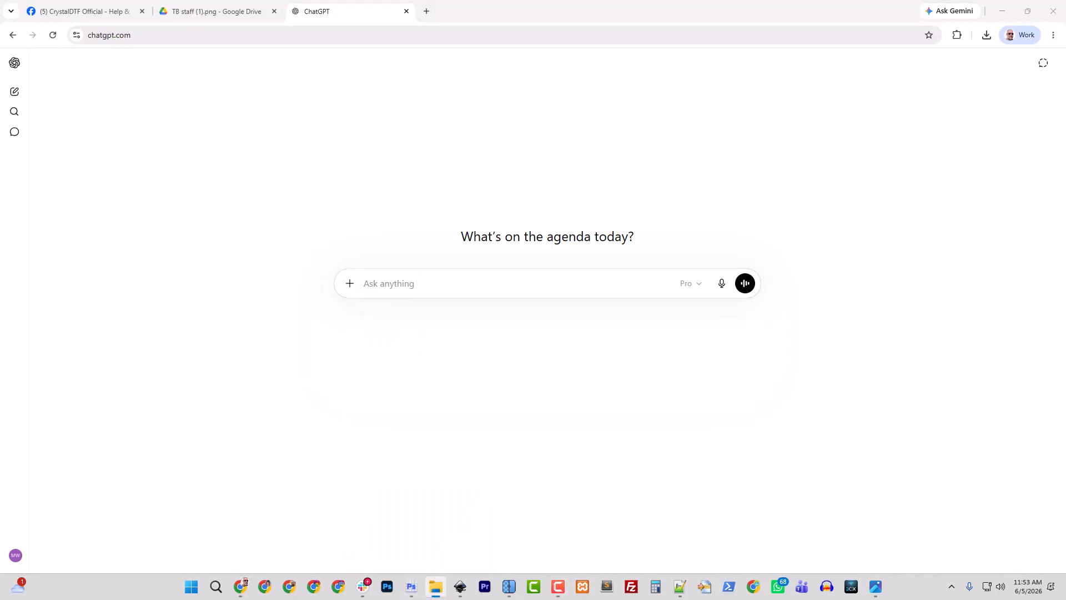
pyautogui.rightClick(318, 215)
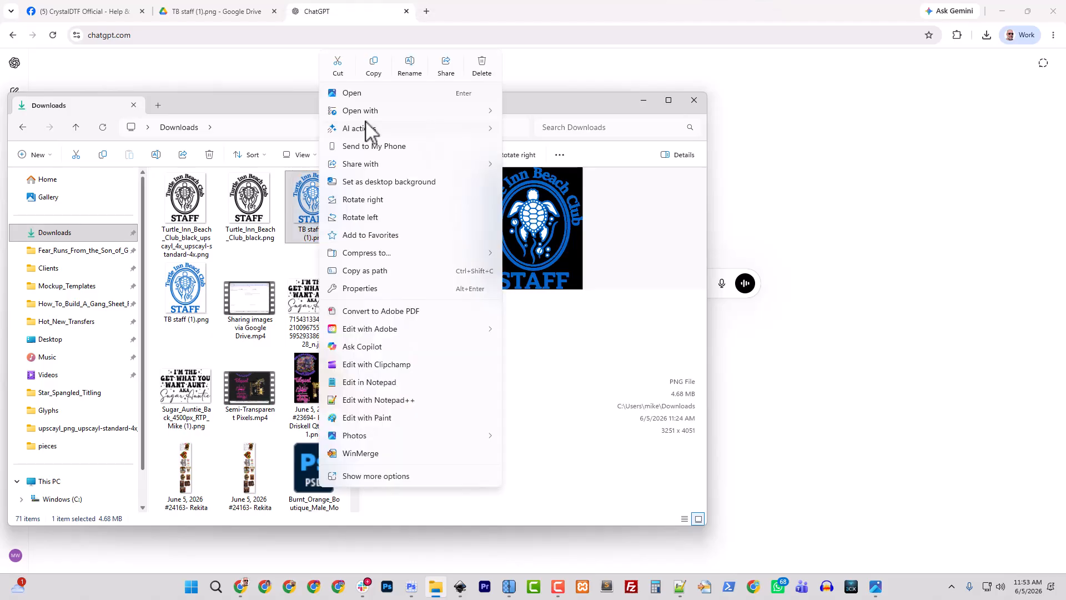
pyautogui.moveTo(369, 112)
pyautogui.click(552, 134)
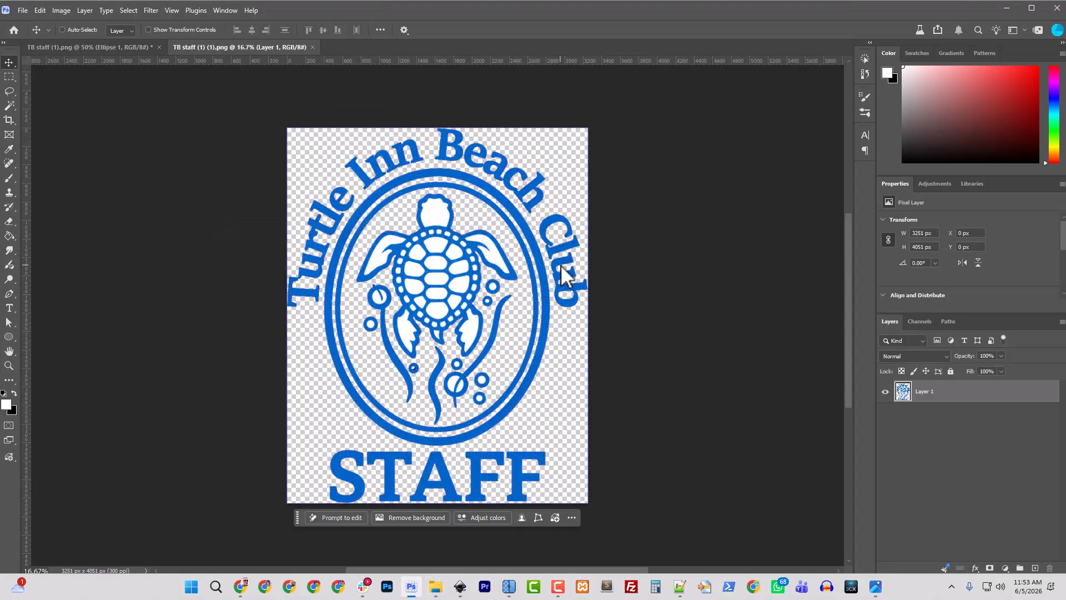
# Extend the canvas evenly around the logo to 3791 × 4603 px using an unconstrained crop, and save the PNG
pyautogui.click(9, 121)
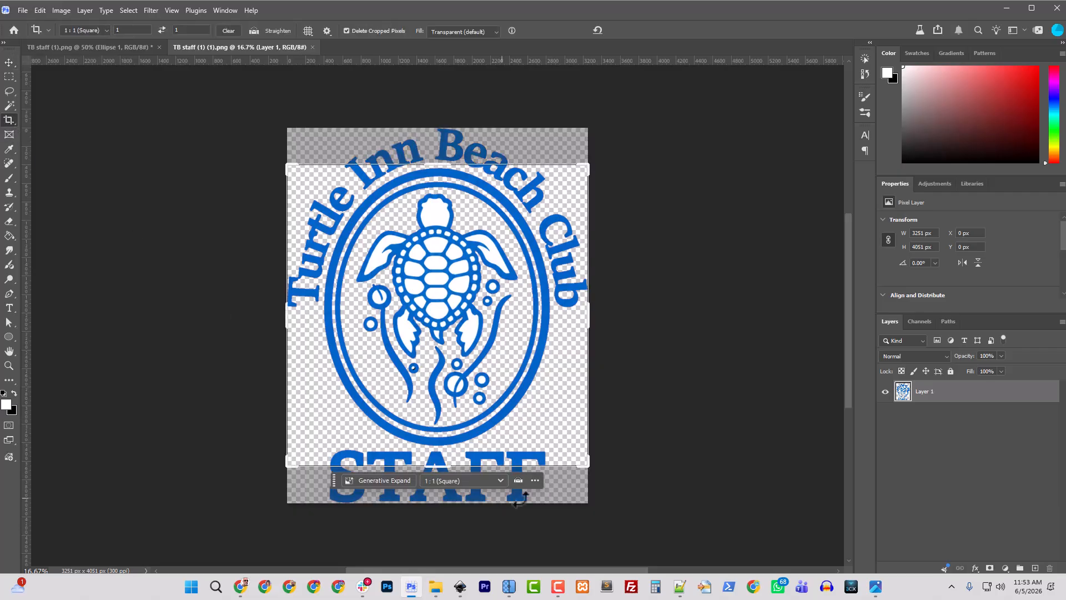
pyautogui.click(229, 30)
pyautogui.click(9, 61)
pyautogui.click(9, 120)
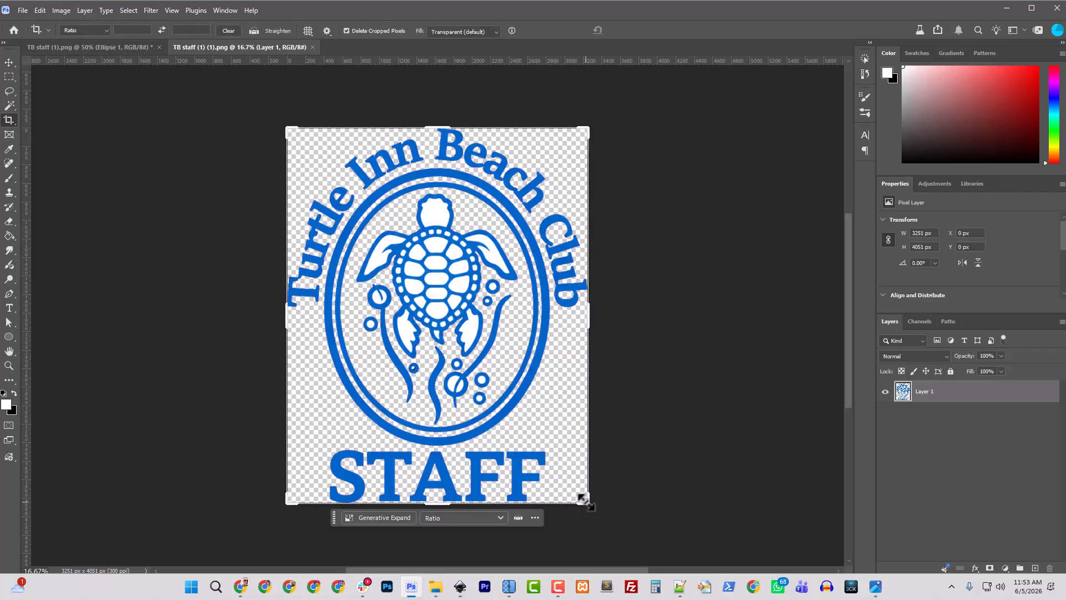
pyautogui.moveTo(588, 502); pyautogui.dragTo(611, 526)
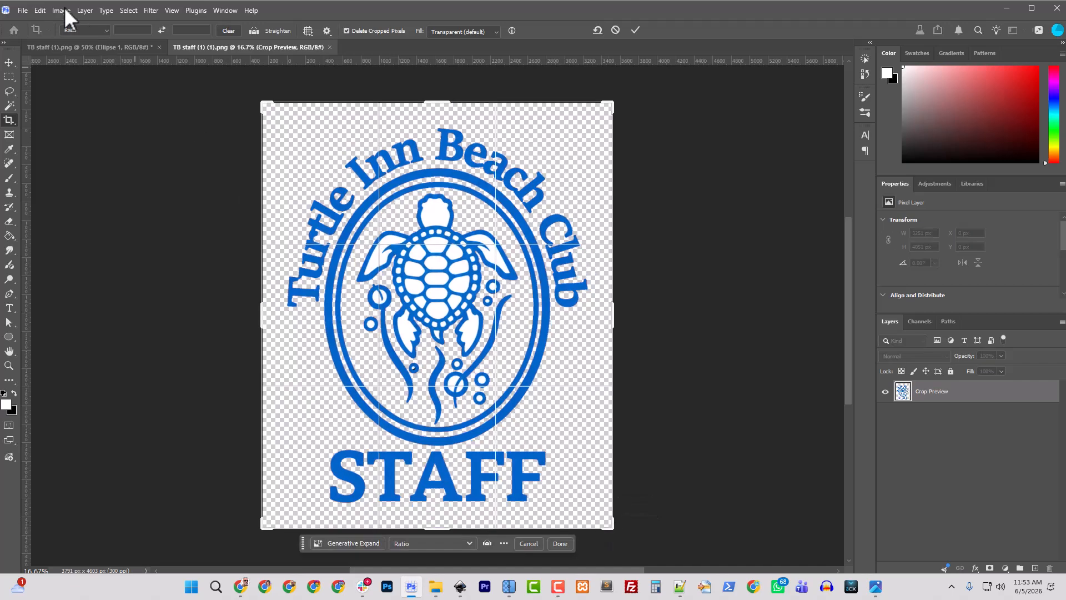
pyautogui.click(25, 8)
pyautogui.click(375, 242)
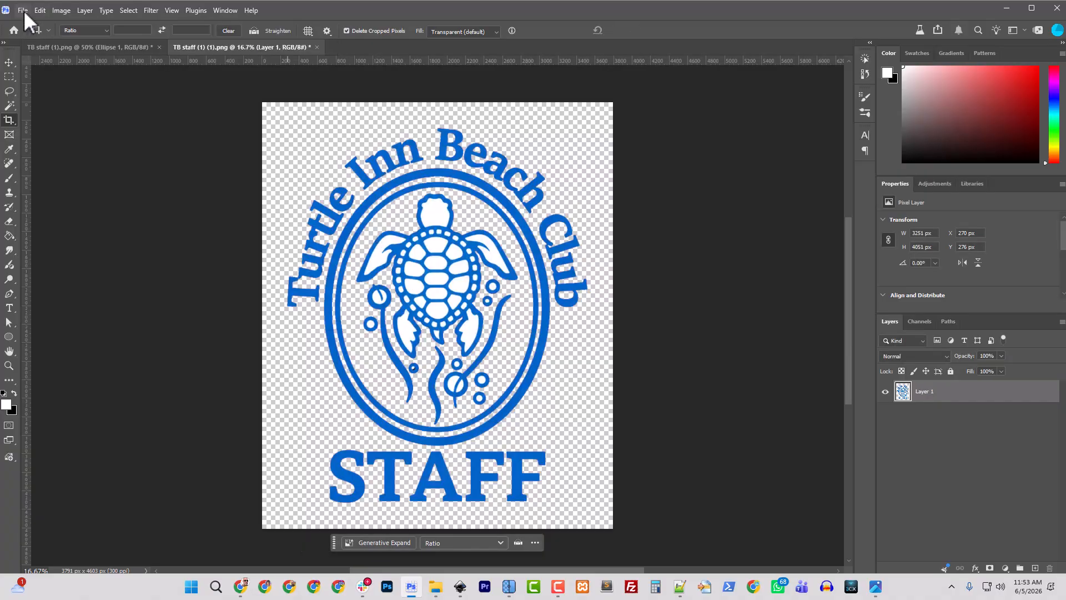
pyautogui.click(23, 10)
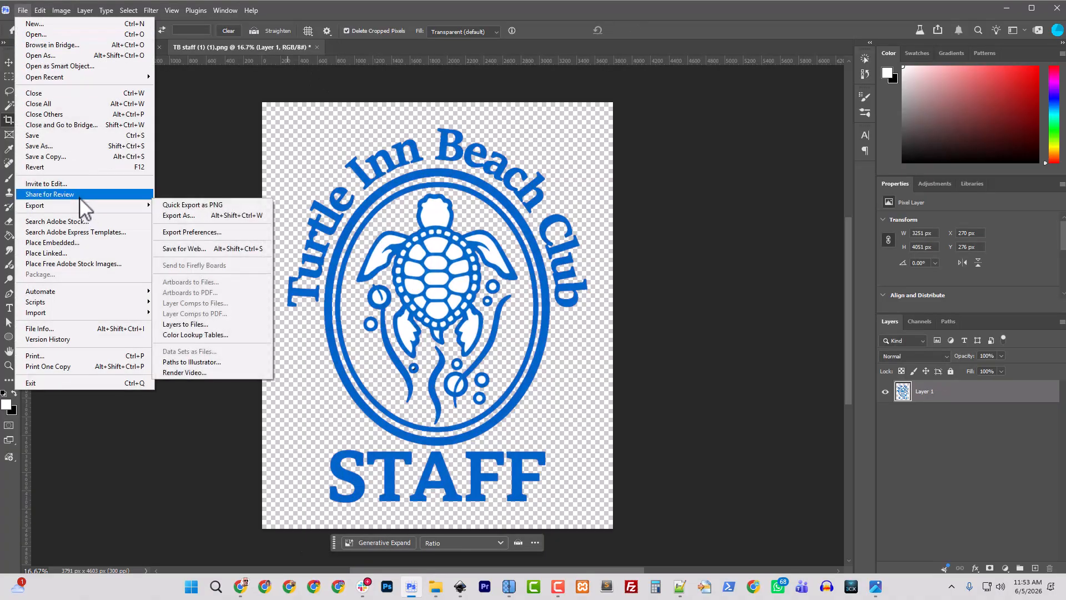
pyautogui.click(47, 135)
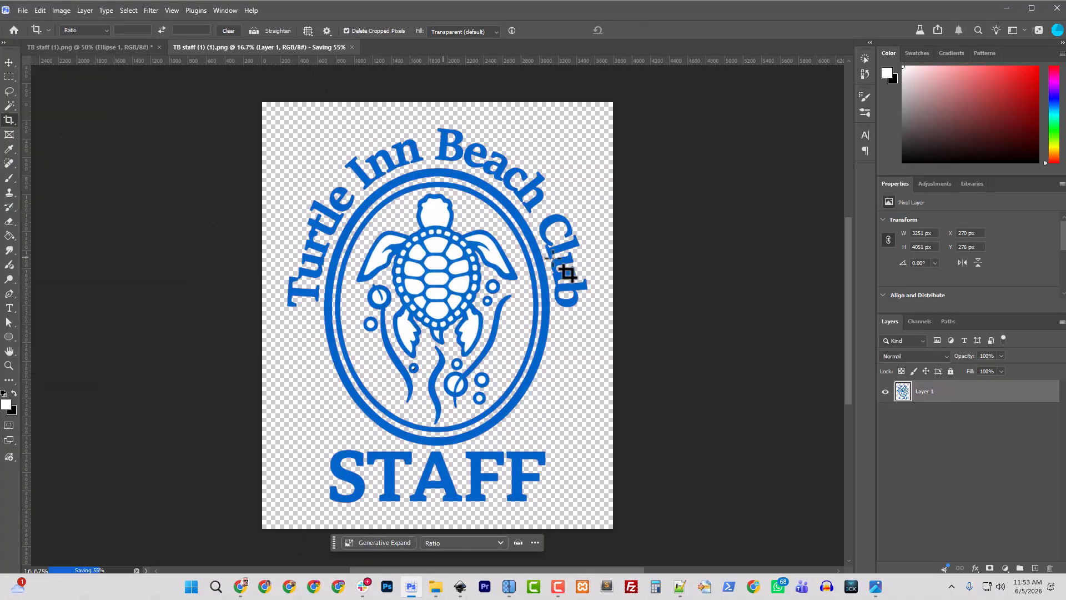
# Return to ChatGPT in the browser and attach "TB staff (1) (1).png" from Downloads to the new chat
pyautogui.click(1007, 7)
pyautogui.click(369, 19)
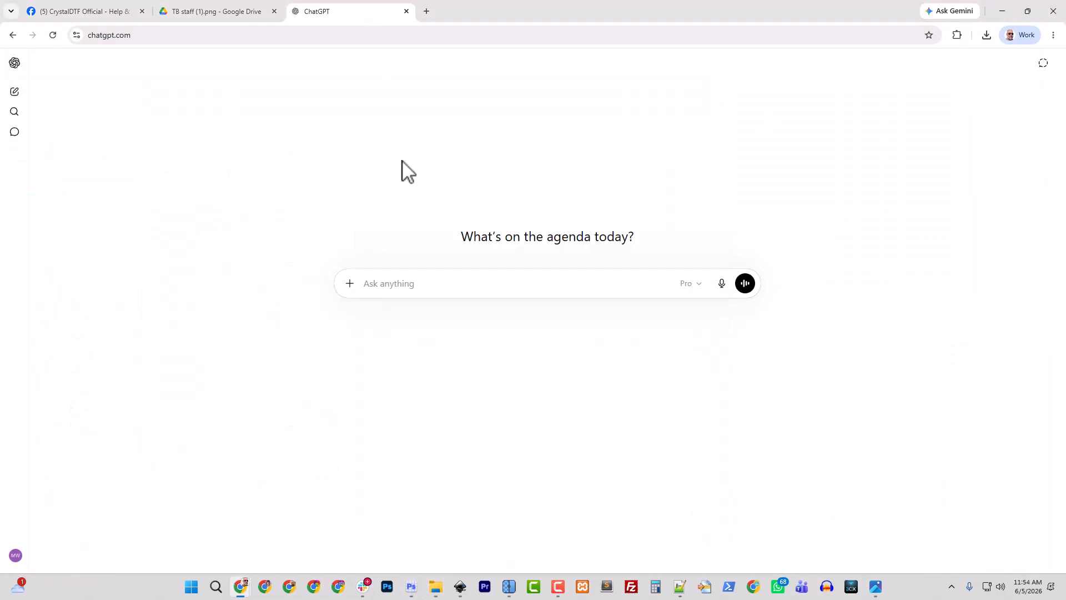
pyautogui.click(349, 284)
pyautogui.click(375, 306)
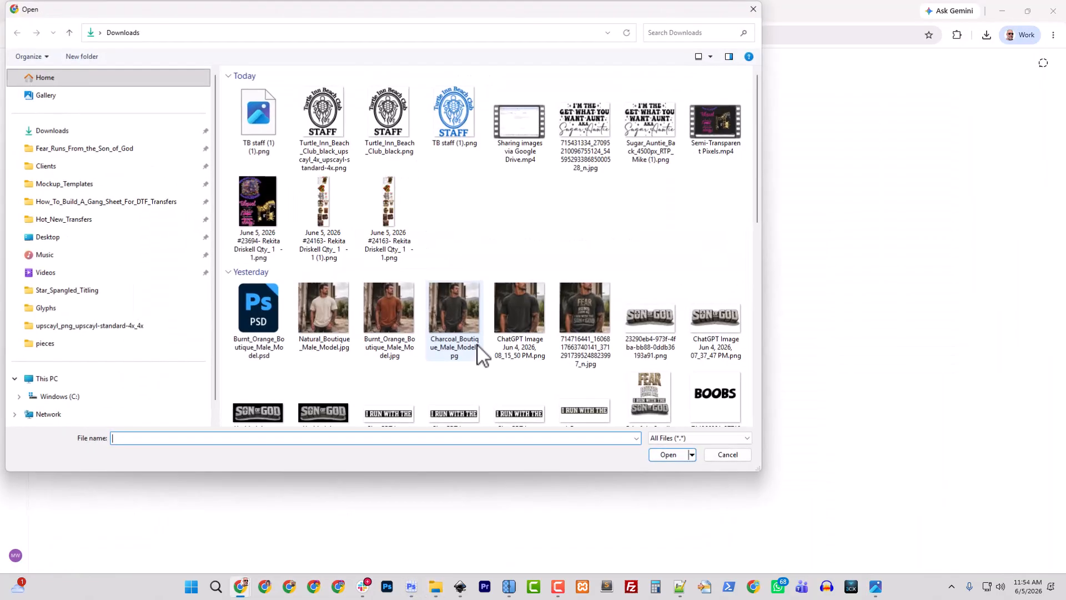
pyautogui.click(265, 128)
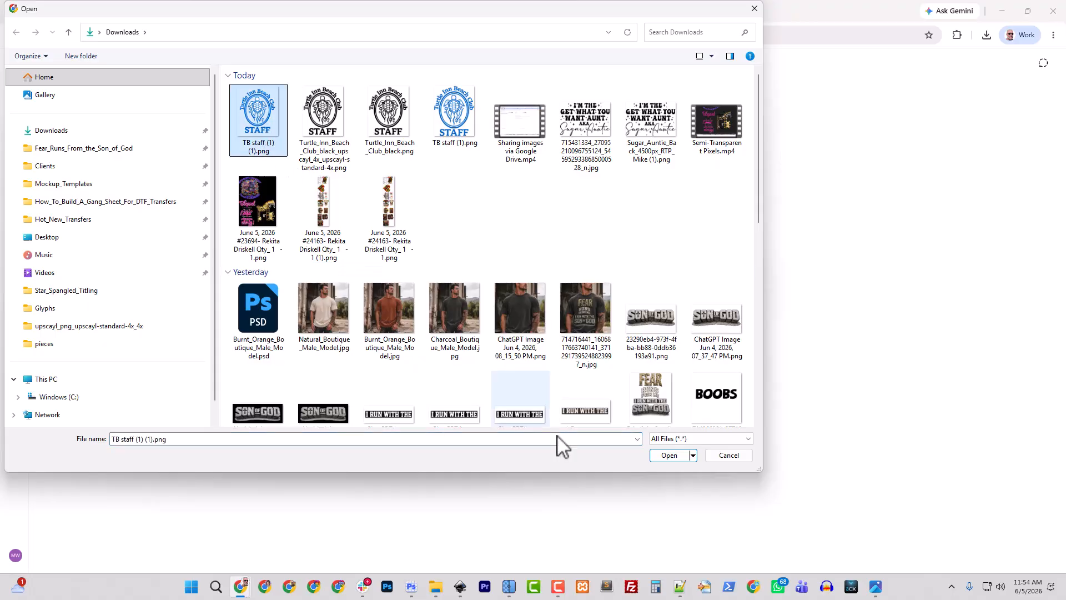
pyautogui.click(672, 456)
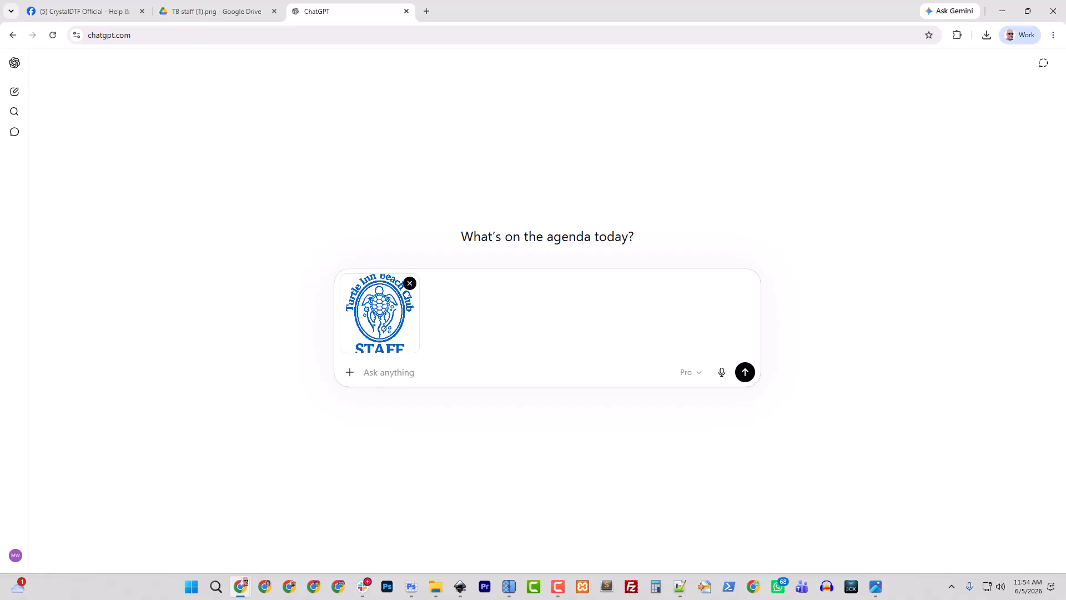
# Submit a Create image request to redraw the logo for vector tracing with crisp, clean, print-ready lines, imagined original details and distinct letters
pyautogui.write('Recreate and redraw this image. Prepare it for vector tracing. Crisp Clean Lines. Print ready and production quality.  This image was expanded from a very small version. Imagine the details as they would have been originally. Make the design appealing and the letters crisp and distinct.')
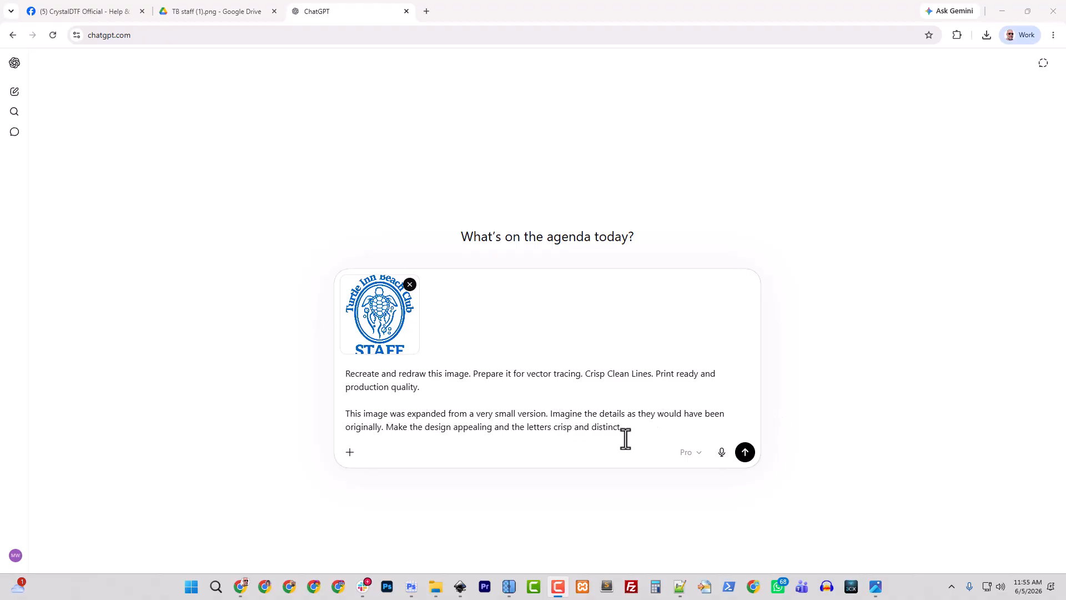
pyautogui.click(350, 451)
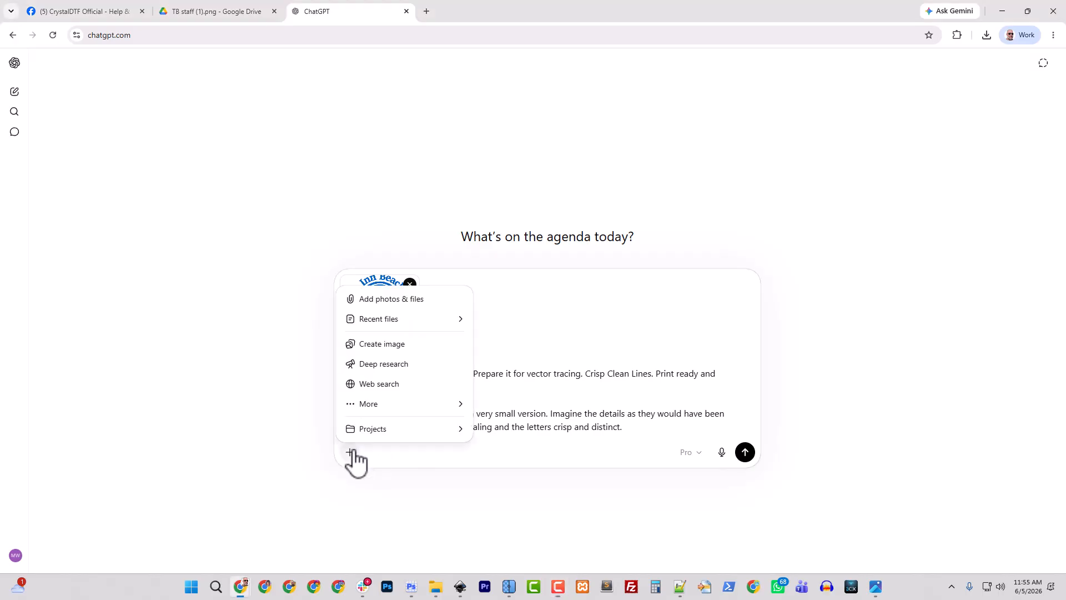
pyautogui.click(387, 346)
pyautogui.click(745, 451)
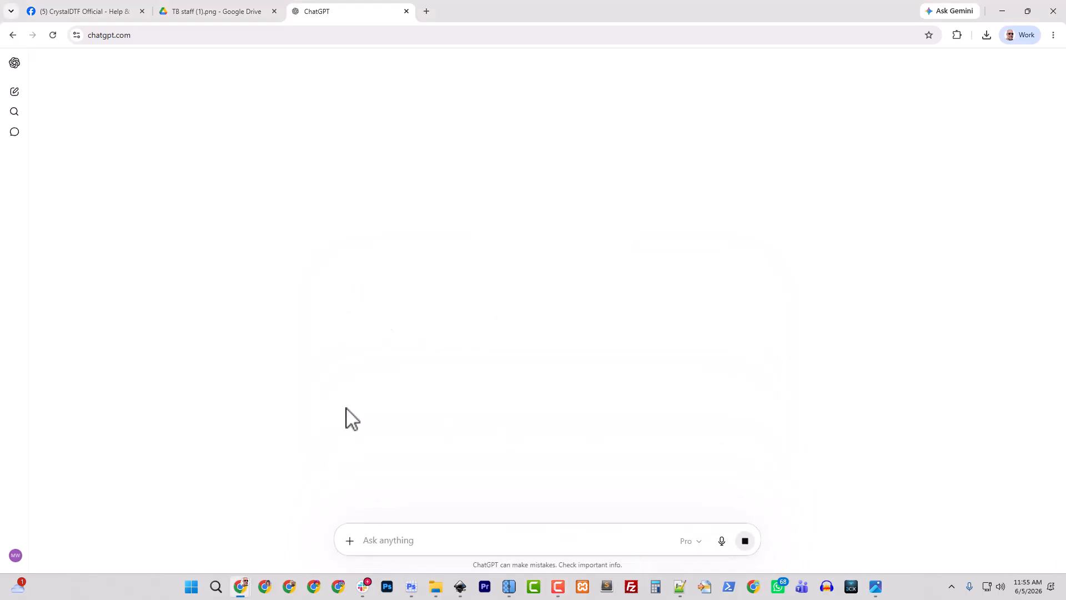
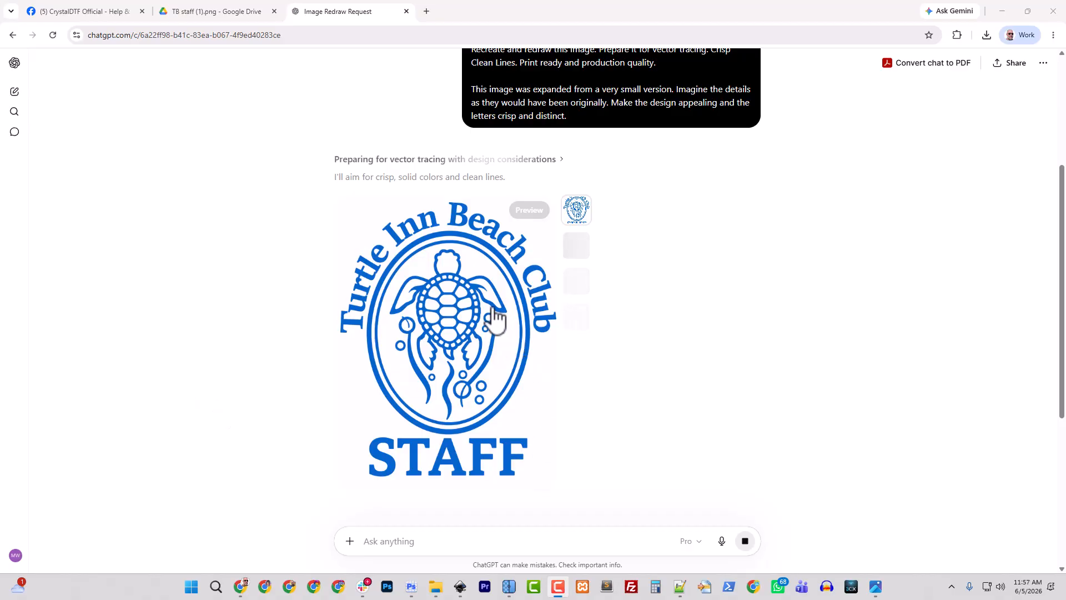
# Compare the redrawn turtle logo with the attached original, and open and download the redrawn image
pyautogui.scroll(4, 634, 414)
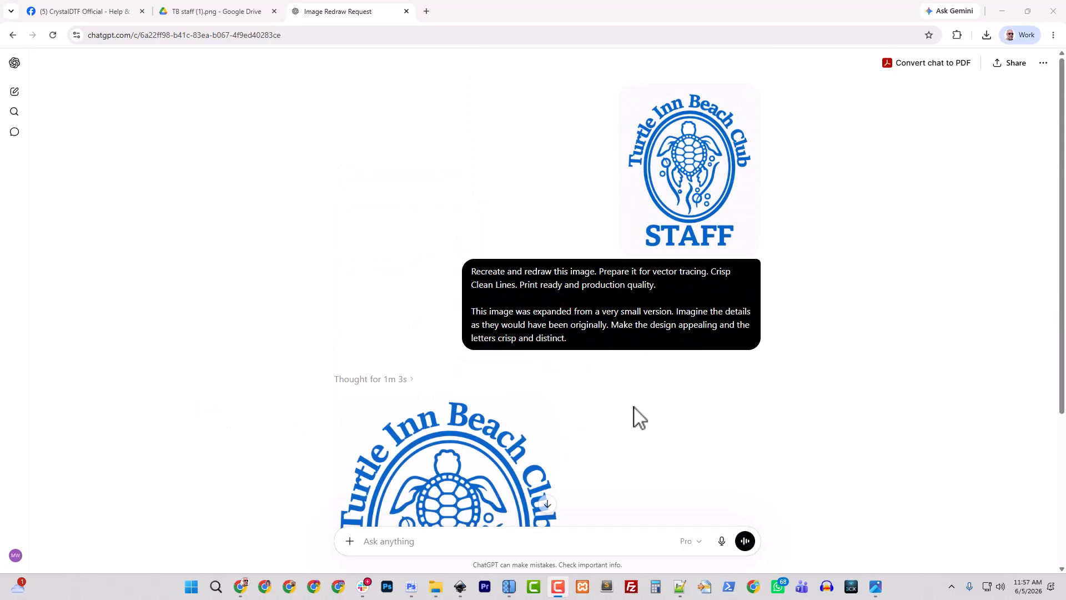
pyautogui.scroll(-2, 638, 417)
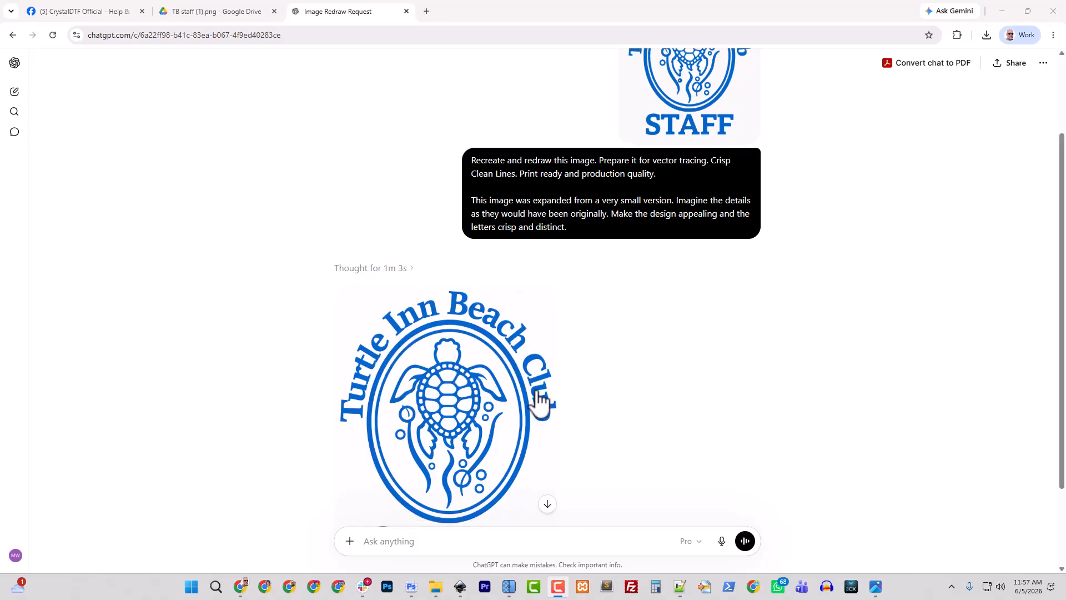
pyautogui.scroll(-2, 548, 435)
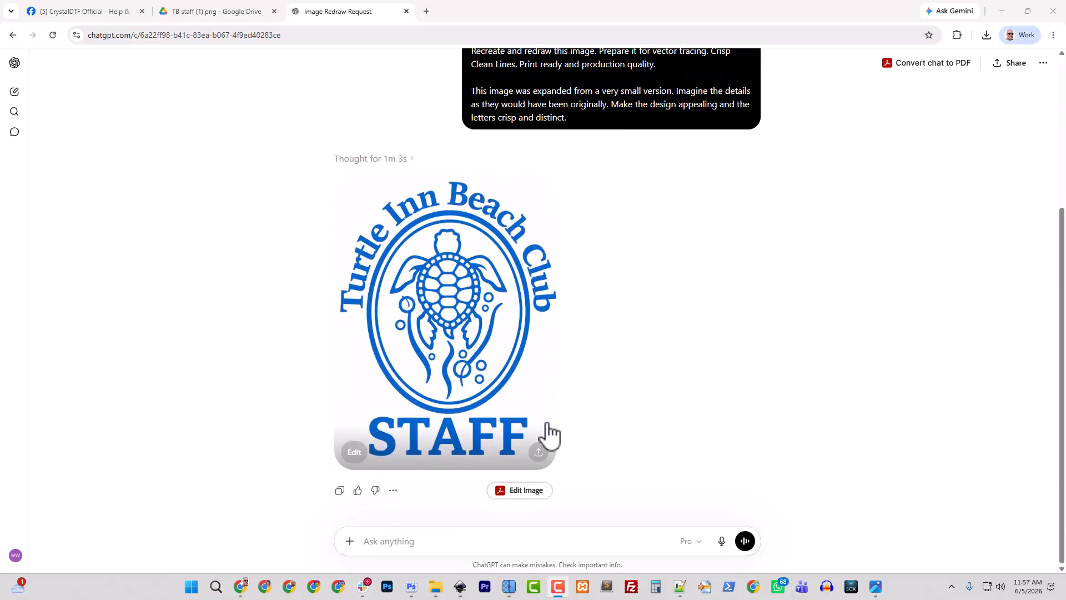
pyautogui.scroll(4, 638, 448)
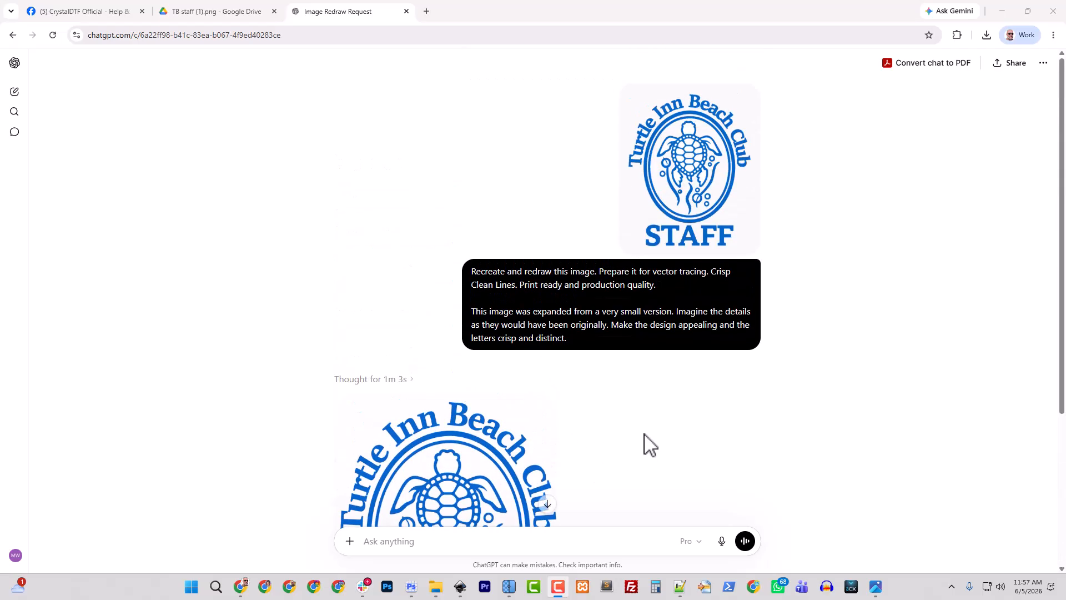
pyautogui.scroll(-4, 555, 425)
pyautogui.scroll(4, 610, 428)
pyautogui.scroll(-4, 555, 166)
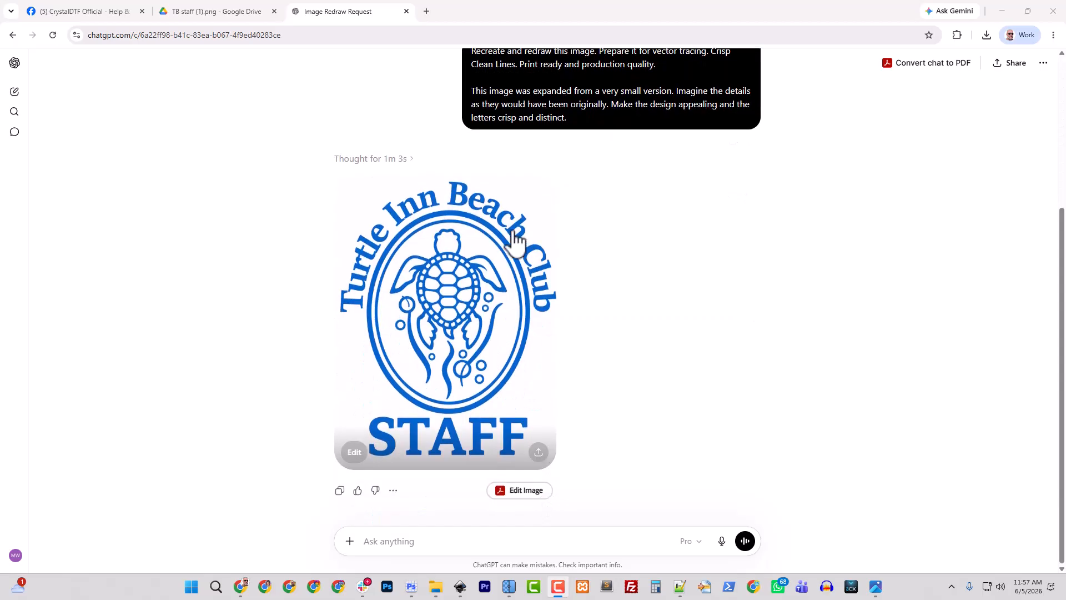
pyautogui.click(466, 288)
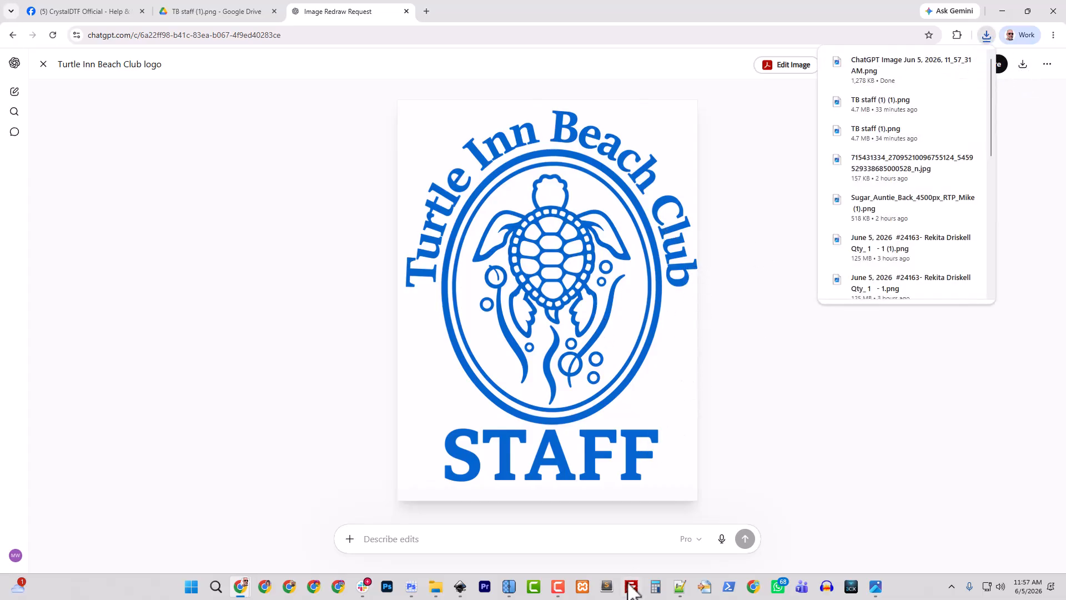
# Switch to Upscayl, load "ChatGPT Image Jun 5, 2026, 11_57_31 AM.png" from Downloads and upscale it 3X with the Upscayl Standard model
pyautogui.click(507, 589)
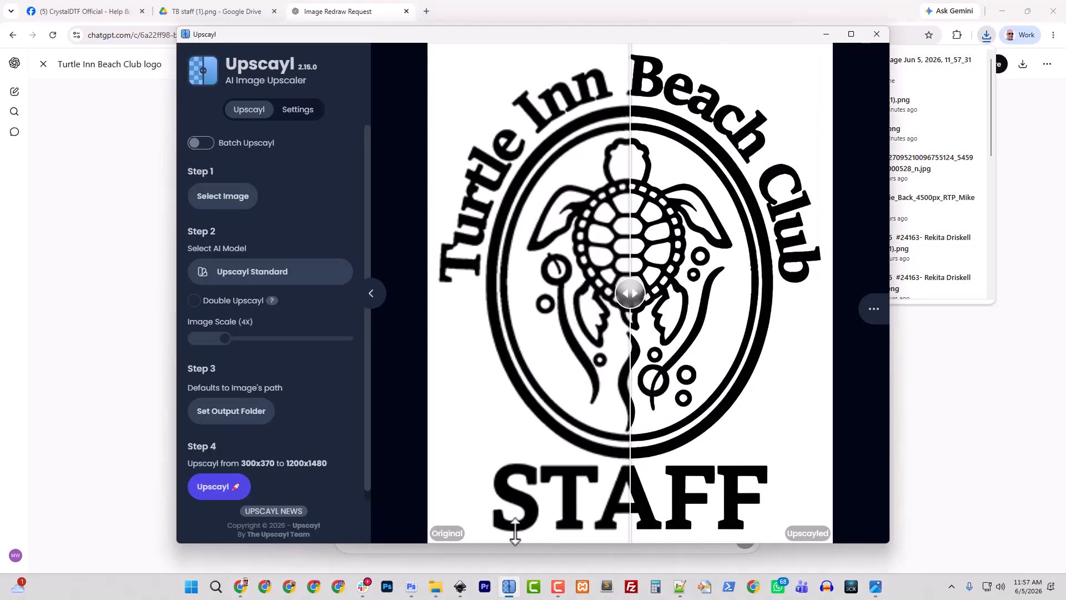
pyautogui.click(224, 200)
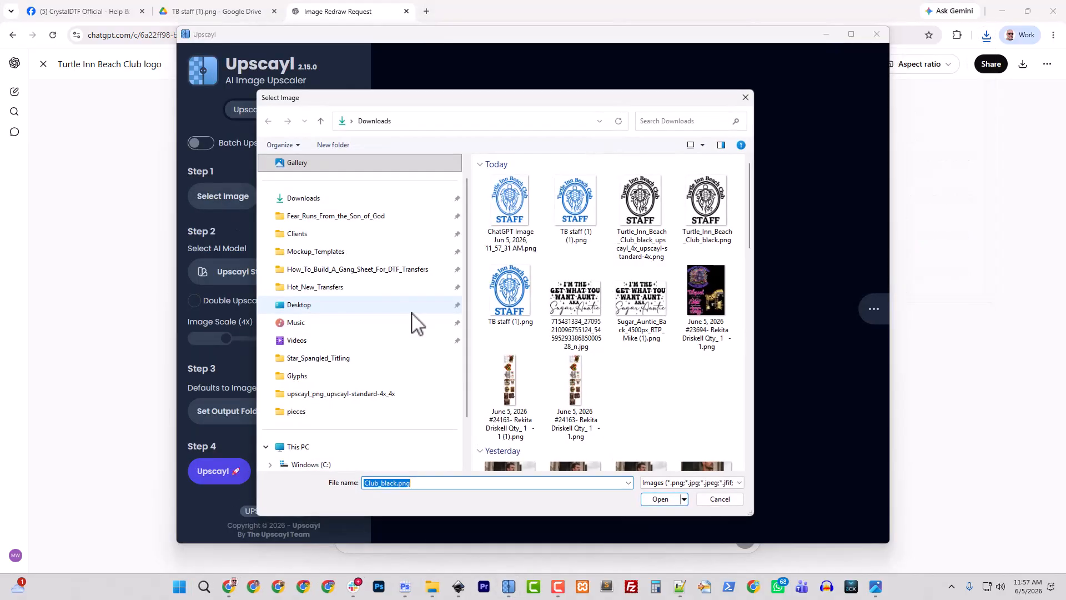
pyautogui.click(514, 221)
pyautogui.click(659, 499)
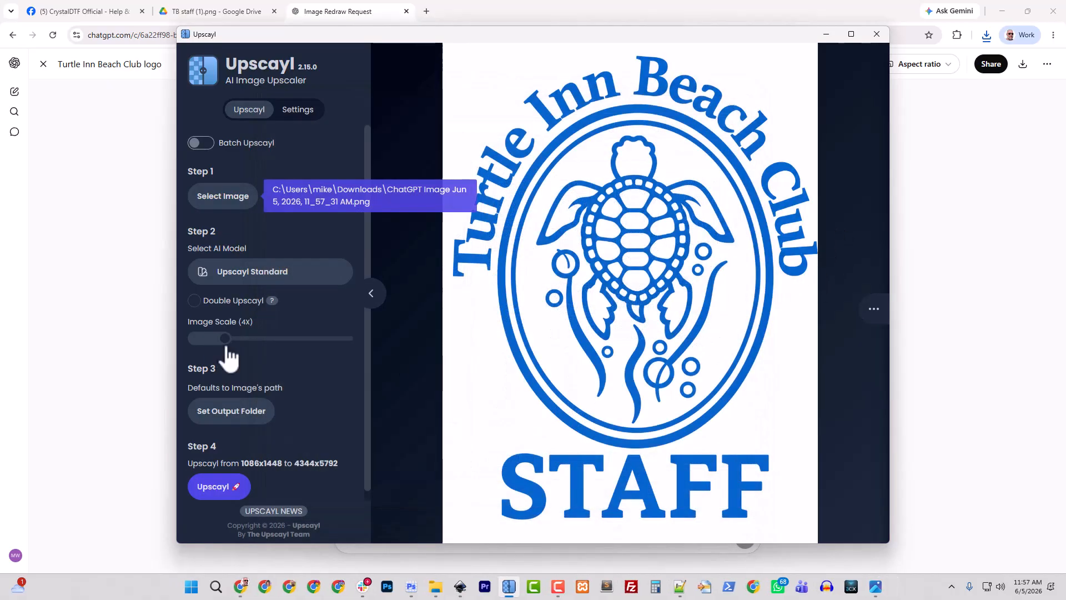
pyautogui.moveTo(225, 340); pyautogui.dragTo(216, 340)
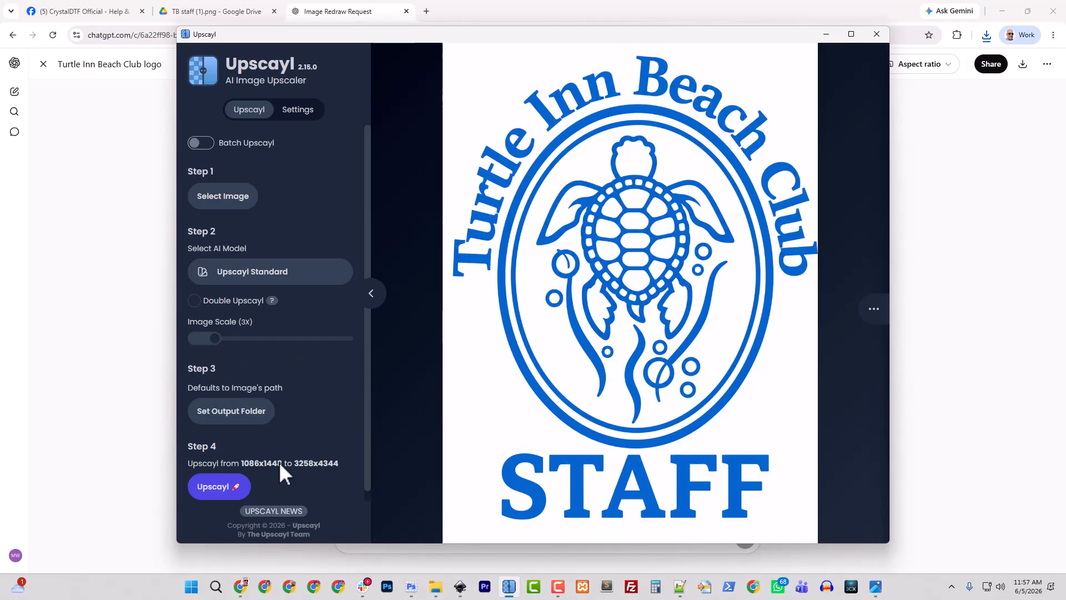
pyautogui.click(227, 488)
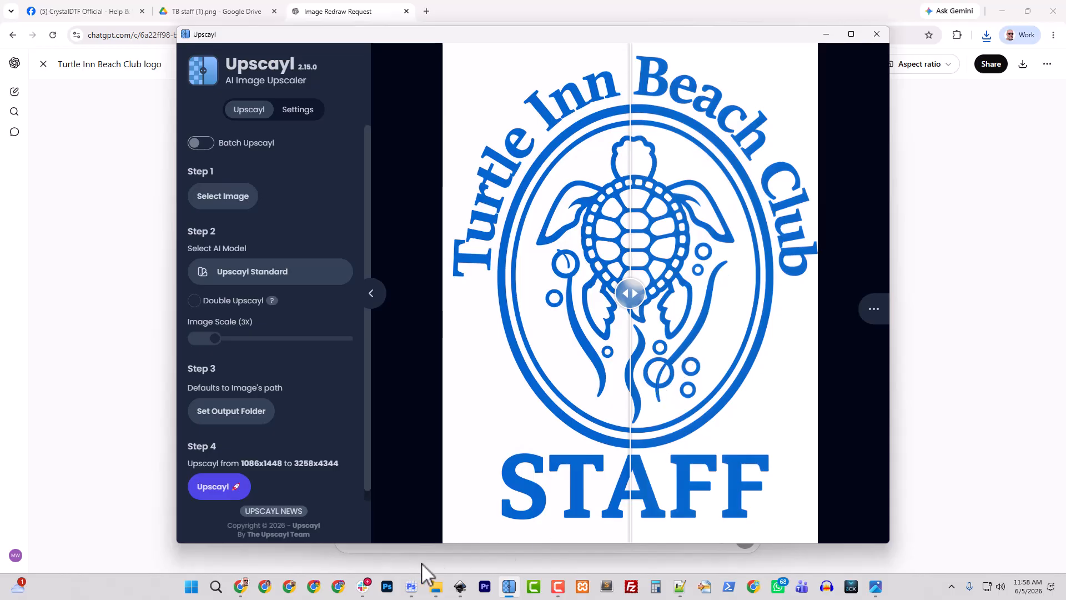
# Open the 3x upscaled ChatGPT logo PNG from the Downloads folder in Photoshop
pyautogui.click(435, 586)
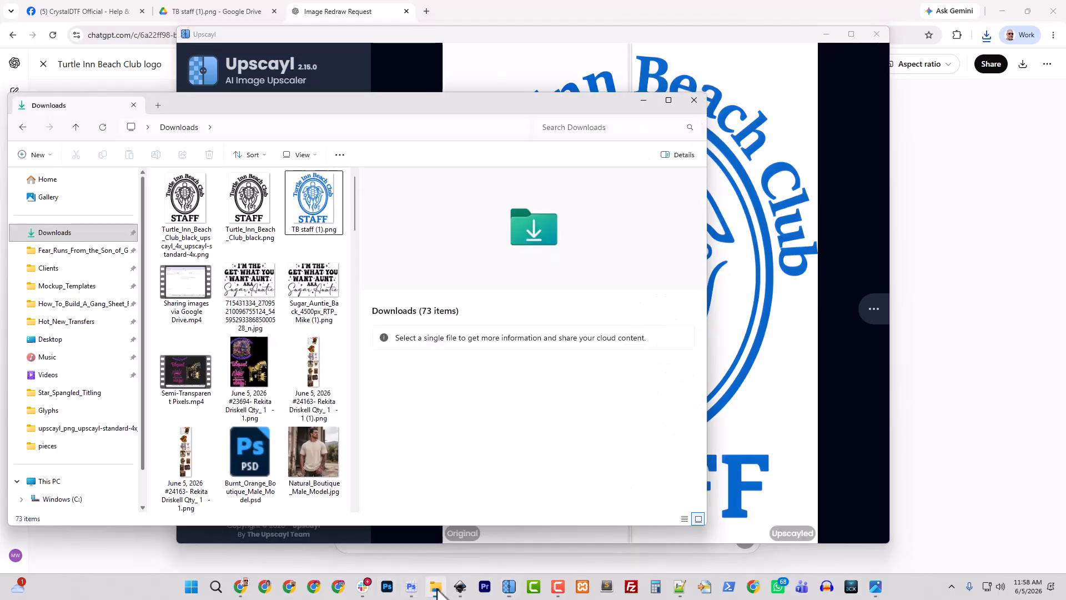
pyautogui.click(39, 236)
pyautogui.click(201, 234)
pyautogui.rightClick(200, 234)
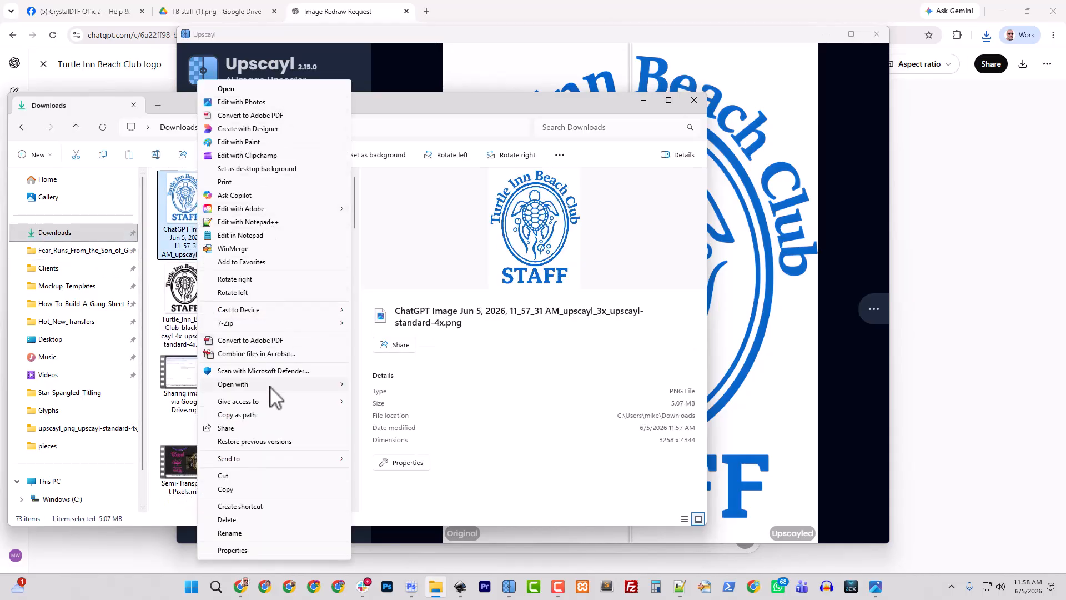
pyautogui.moveTo(274, 384)
pyautogui.click(400, 395)
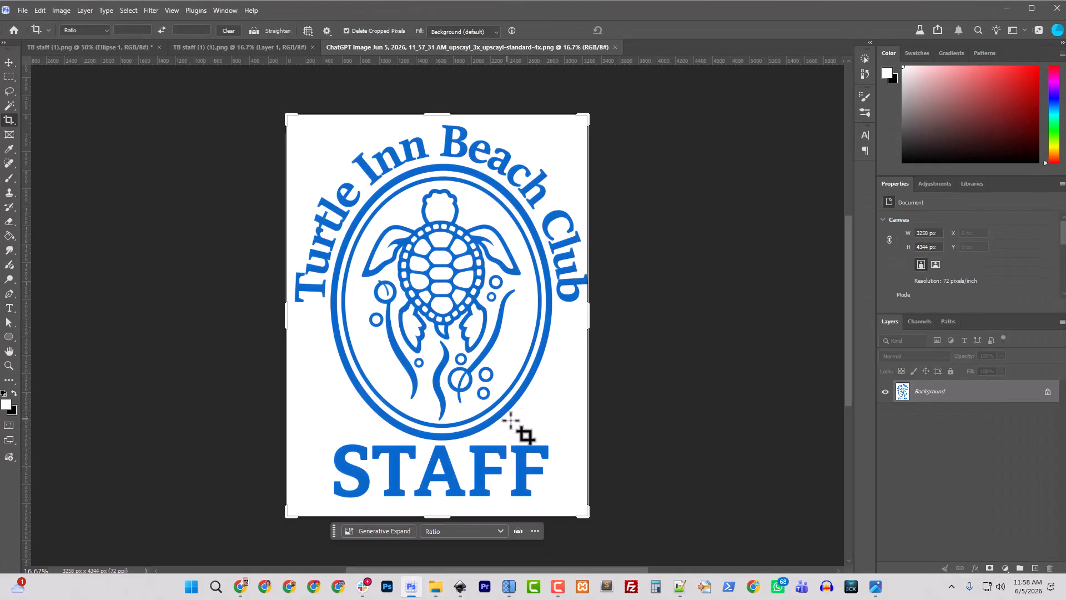
# Turn the blue logo black with a Black & White adjustment, lowering Blues to -91%
pyautogui.click(61, 10)
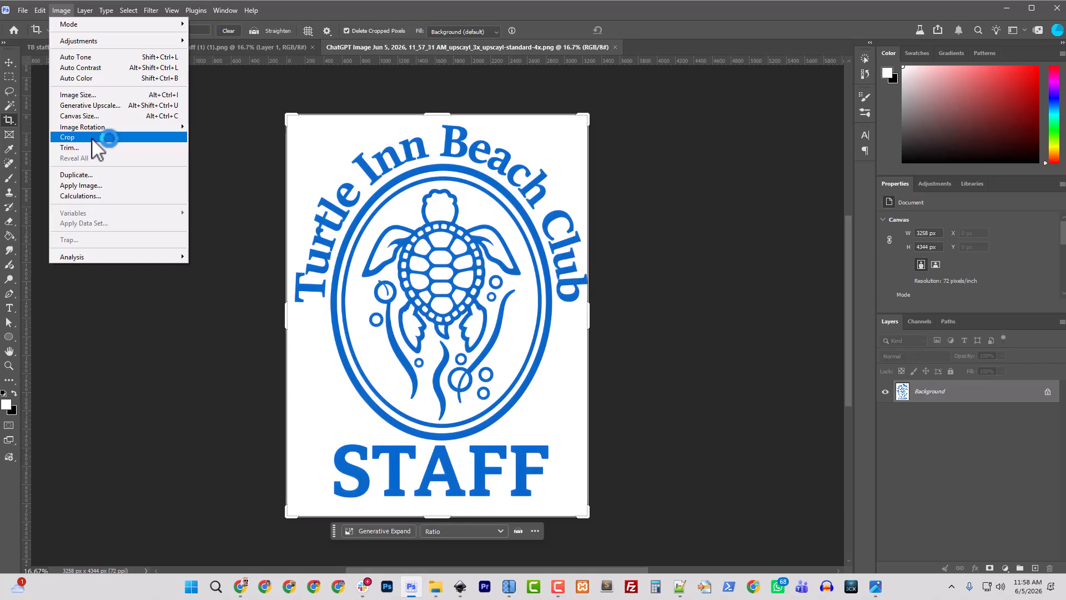
pyautogui.moveTo(116, 41)
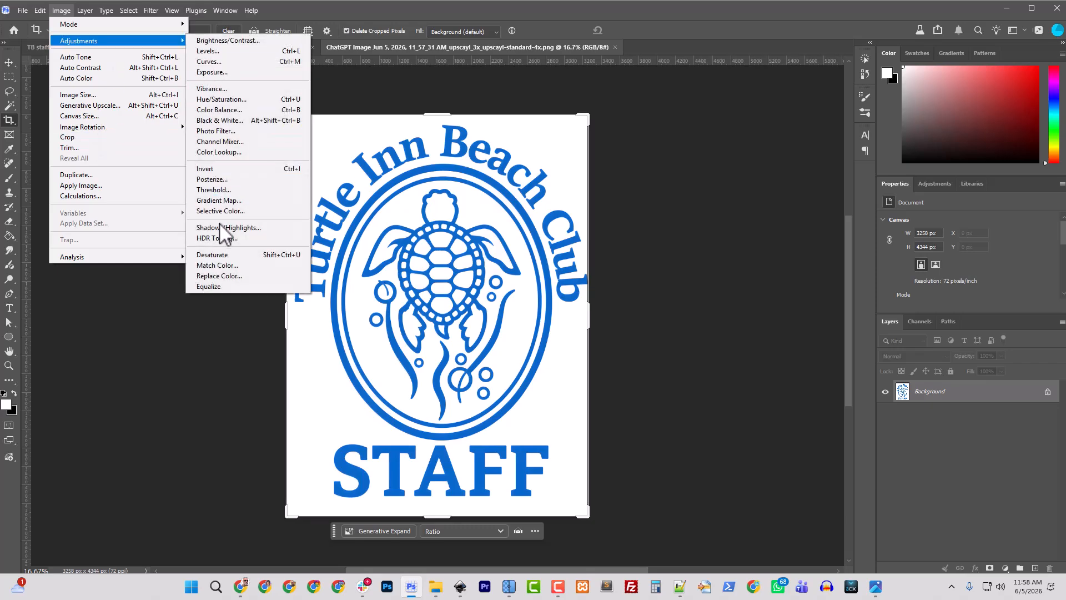
pyautogui.click(227, 119)
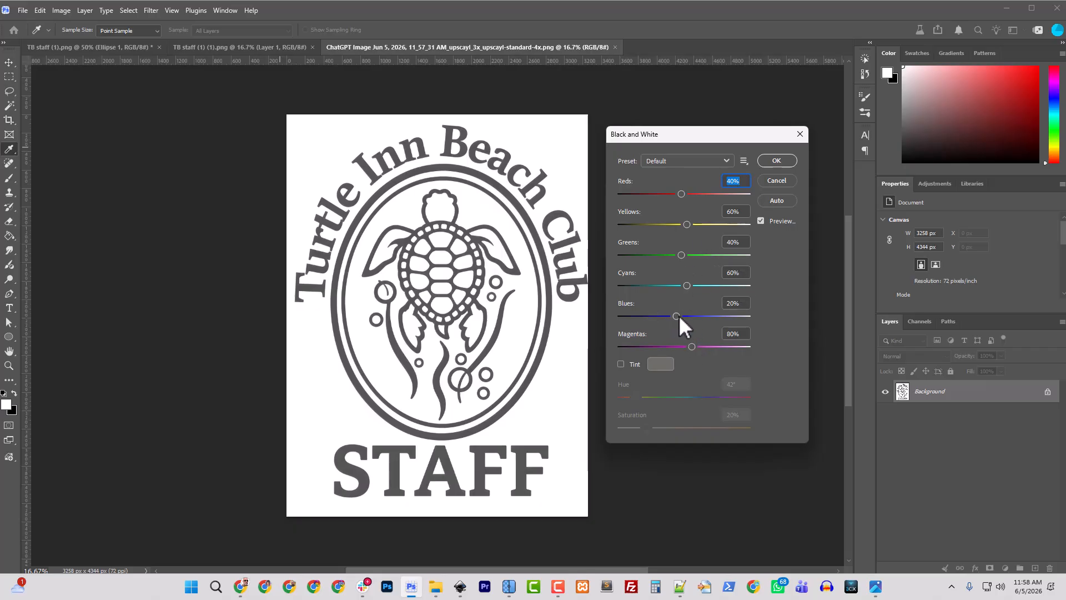
pyautogui.moveTo(678, 315); pyautogui.dragTo(650, 316)
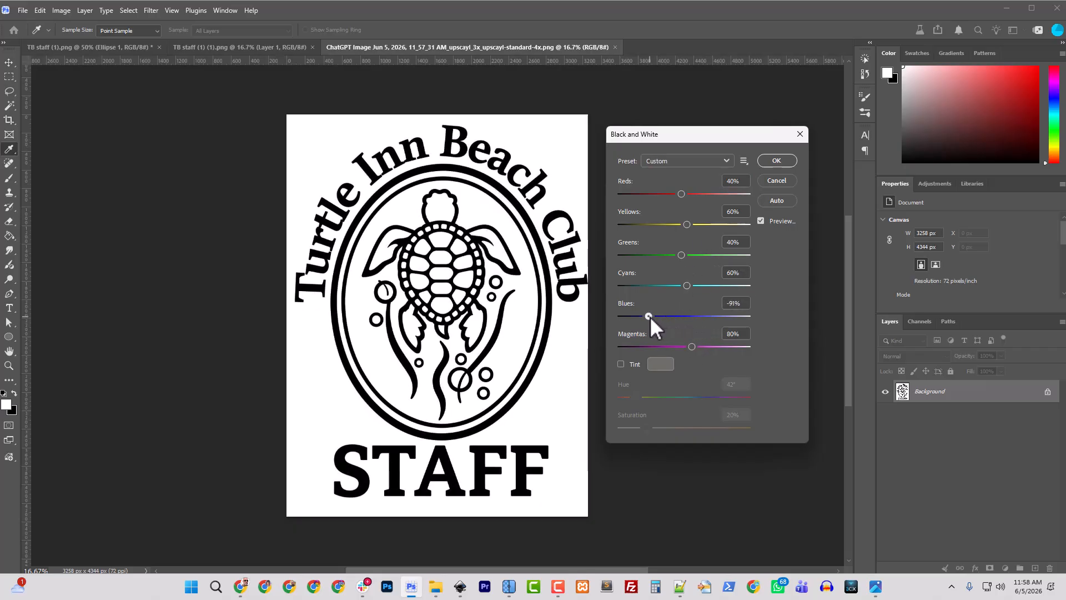
pyautogui.click(777, 161)
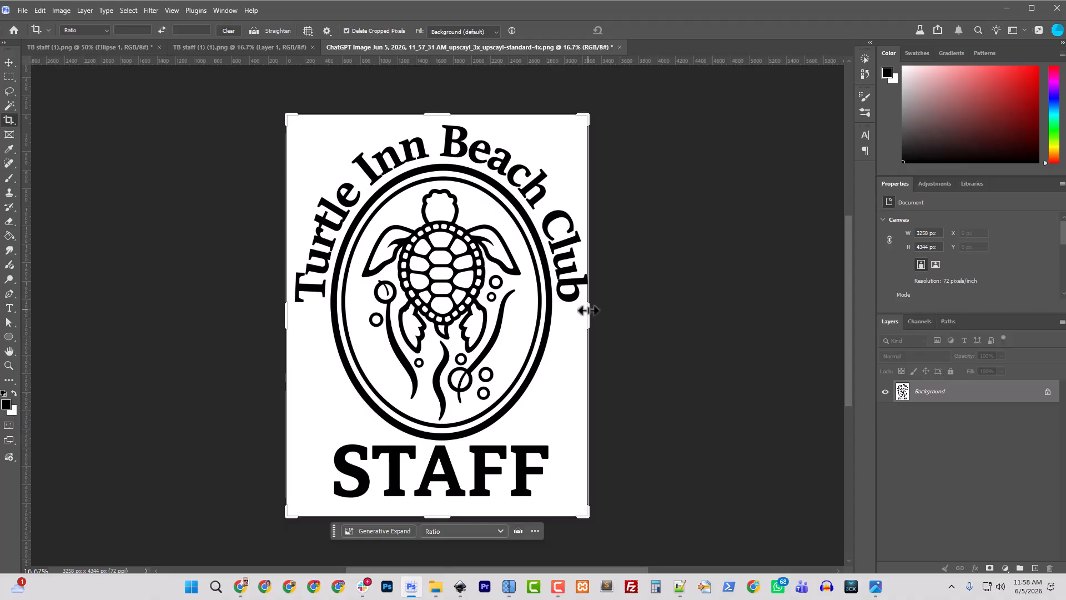
# Widen the canvas to 3354 px using the Crop tool, adding white space beside the curved lettering, and save the PNG
pyautogui.moveTo(589, 309); pyautogui.dragTo(593, 311)
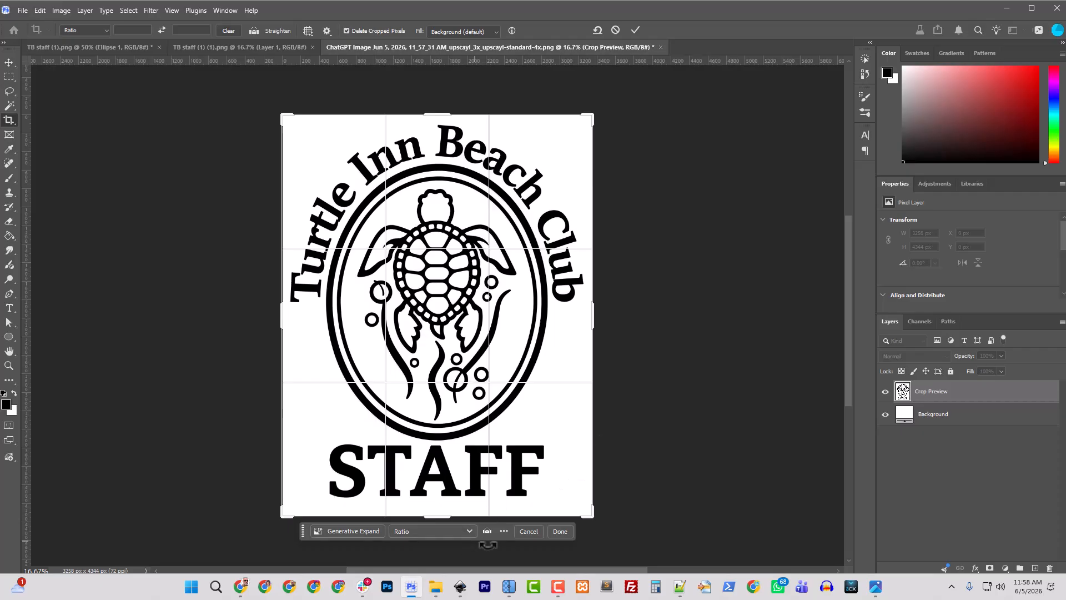
pyautogui.click(558, 528)
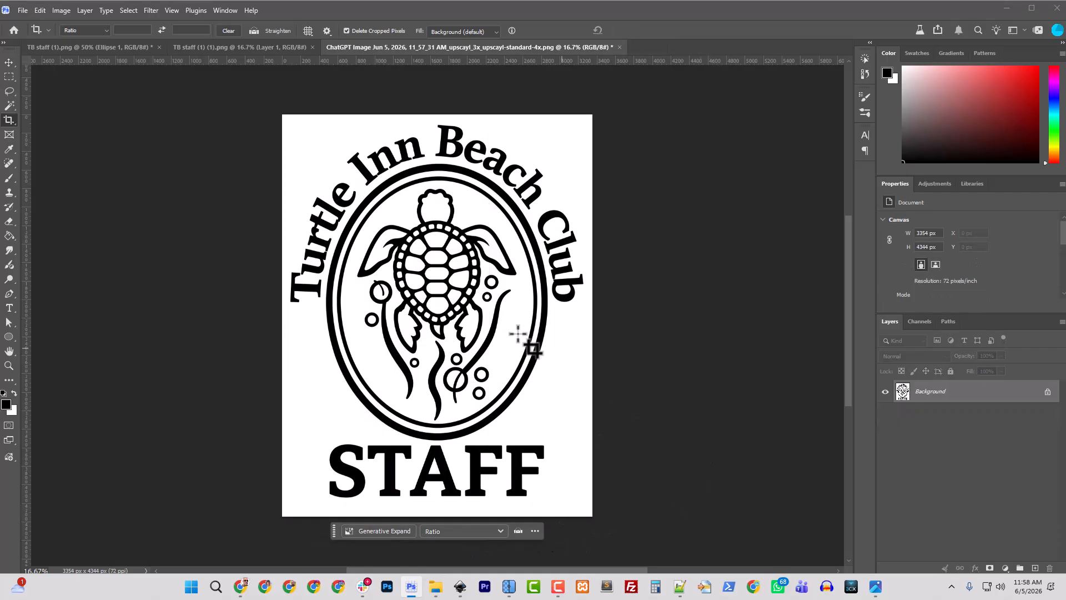
pyautogui.click(22, 11)
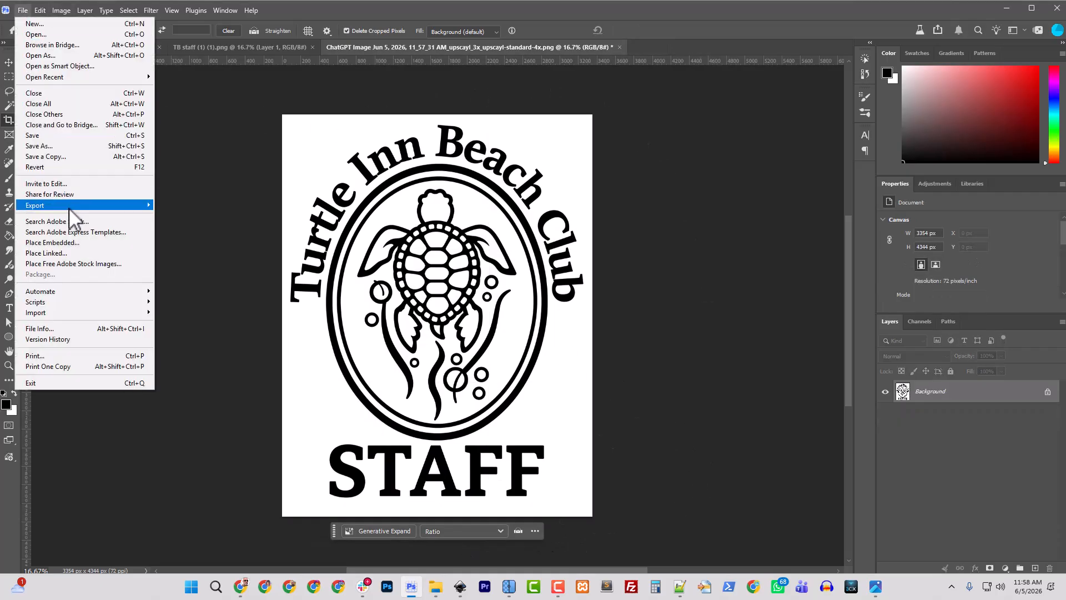
pyautogui.click(51, 133)
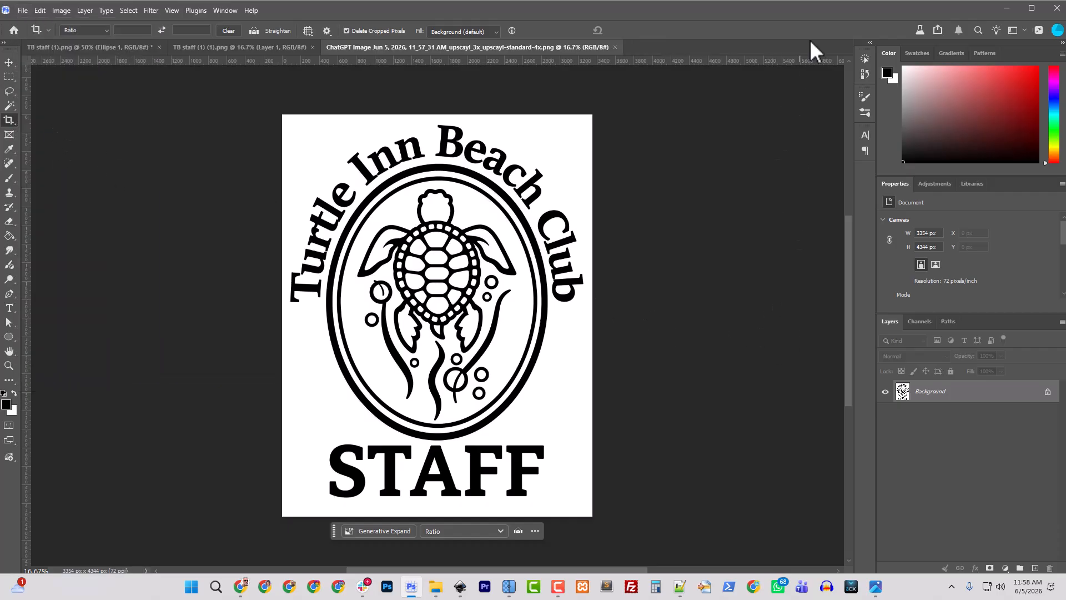
# Return to File Explorer, refresh the Downloads folder and select the saved black version of the upscaled logo
pyautogui.click(1007, 7)
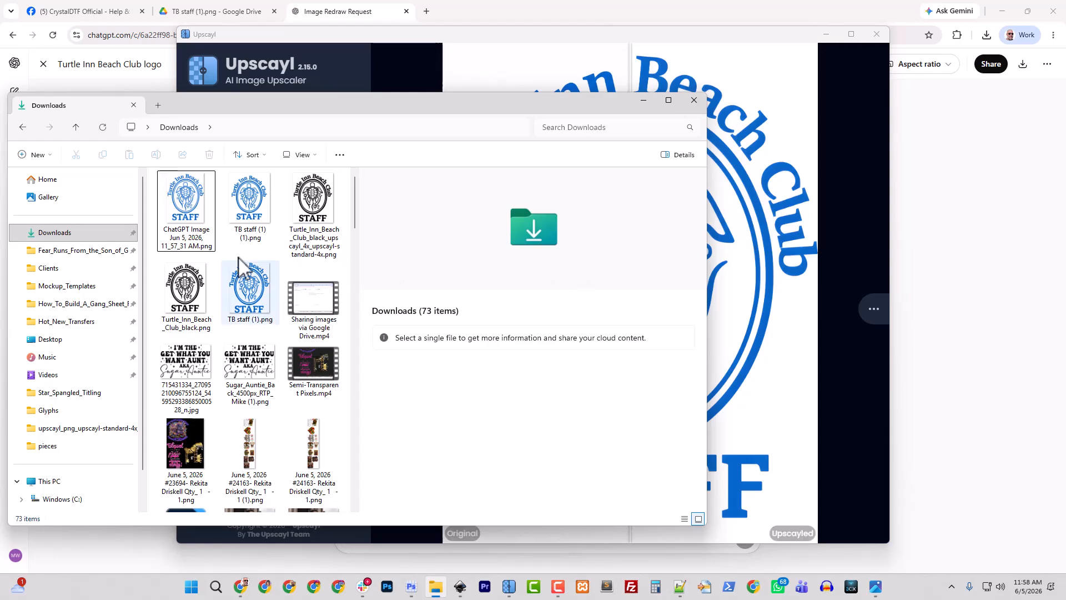
pyautogui.click(46, 251)
pyautogui.click(49, 234)
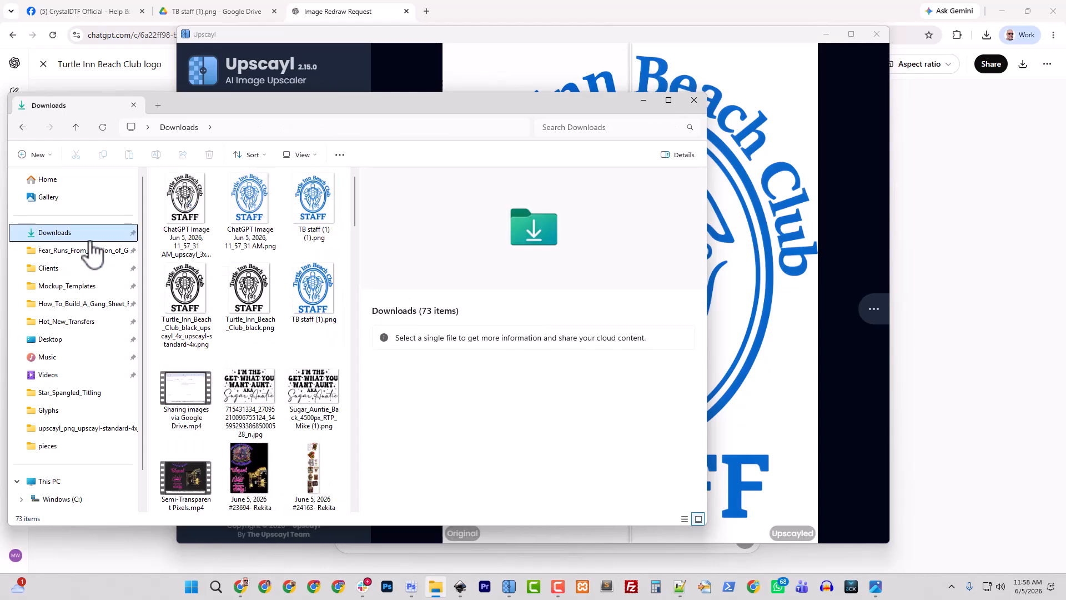
pyautogui.click(248, 156)
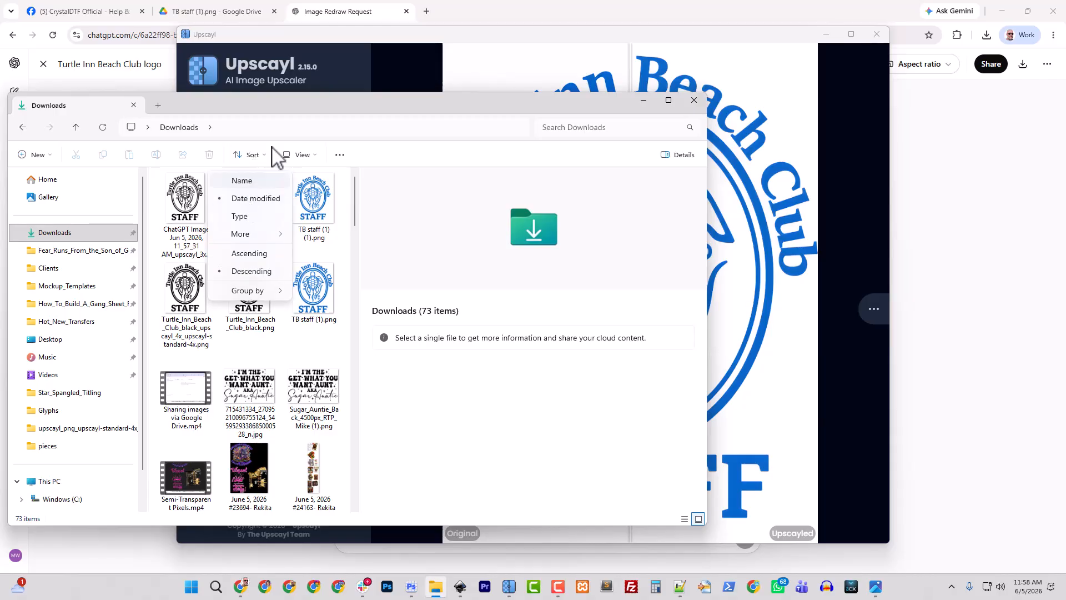
pyautogui.click(186, 227)
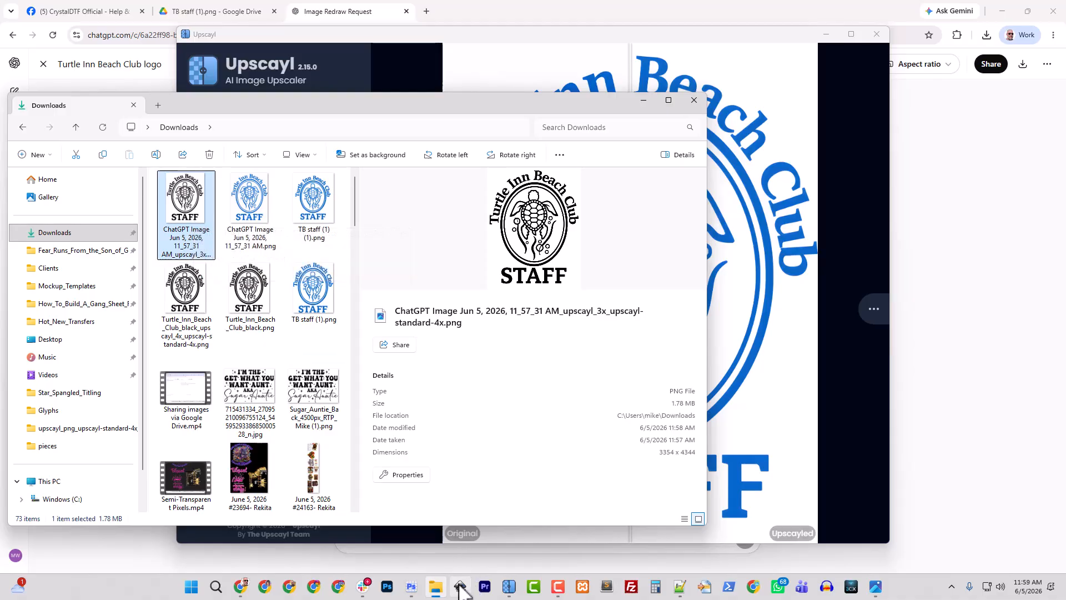
pyautogui.moveTo(461, 592)
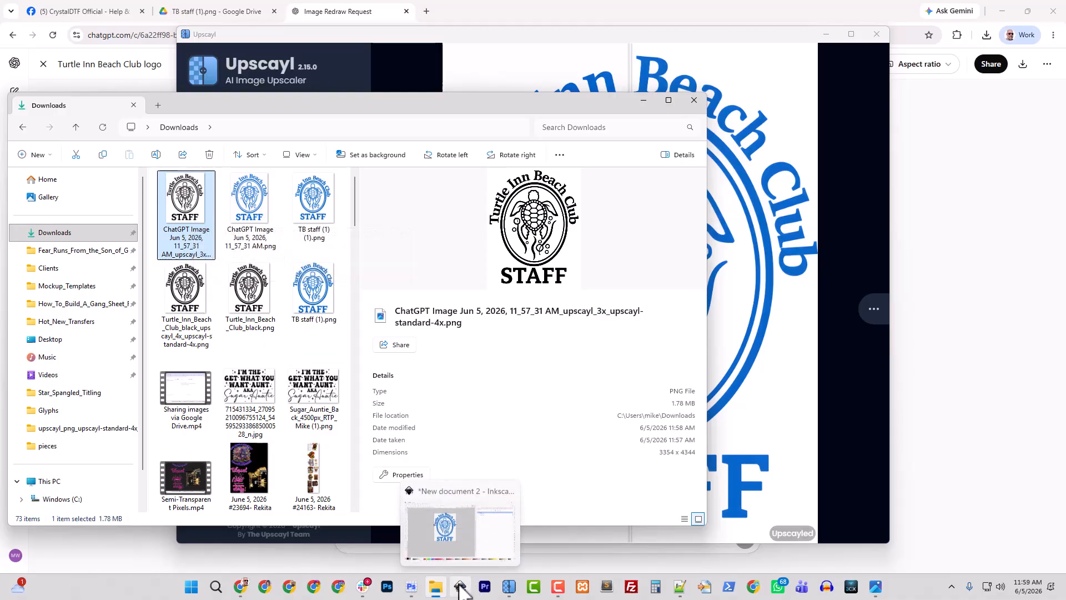
# Compare the black logo in Photoshop with "TB staff (1) (1).png" viewed from Downloads, and return to the Downloads folder
pyautogui.click(411, 587)
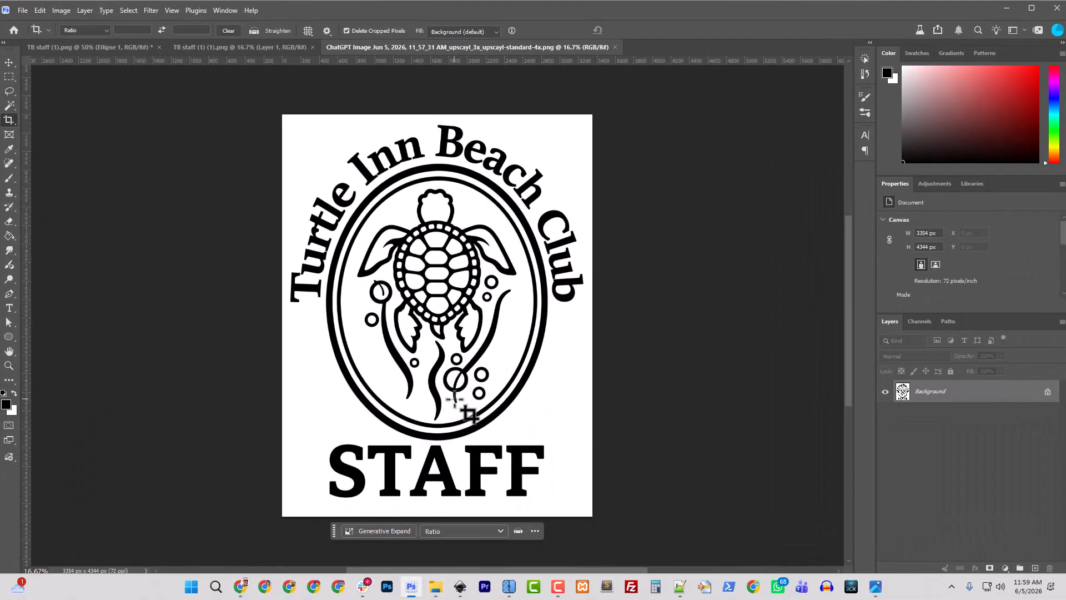
pyautogui.scroll(-3, 458, 386)
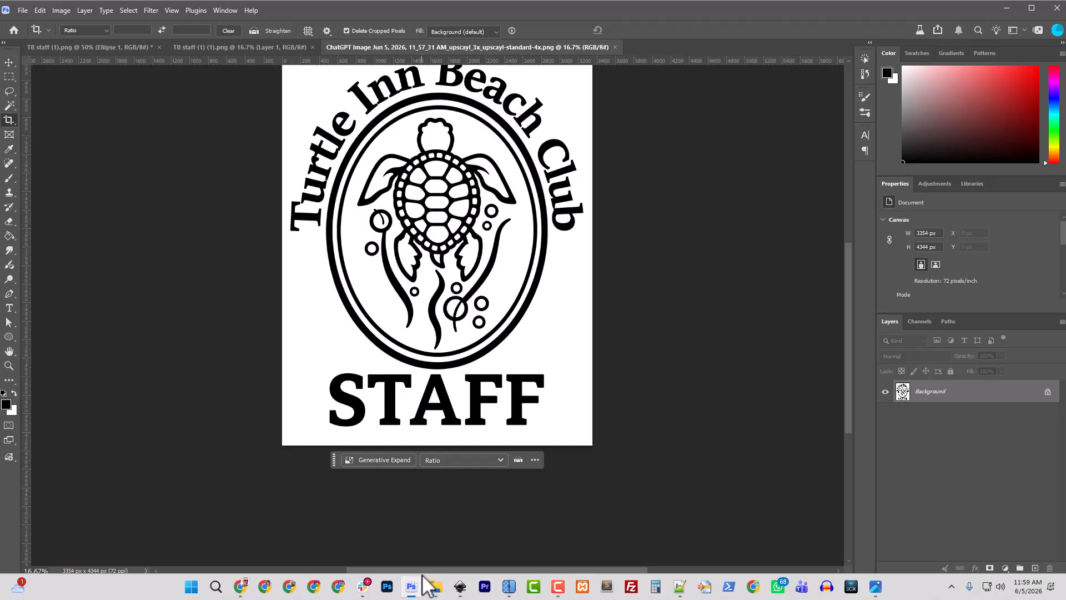
pyautogui.click(436, 587)
pyautogui.click(317, 211)
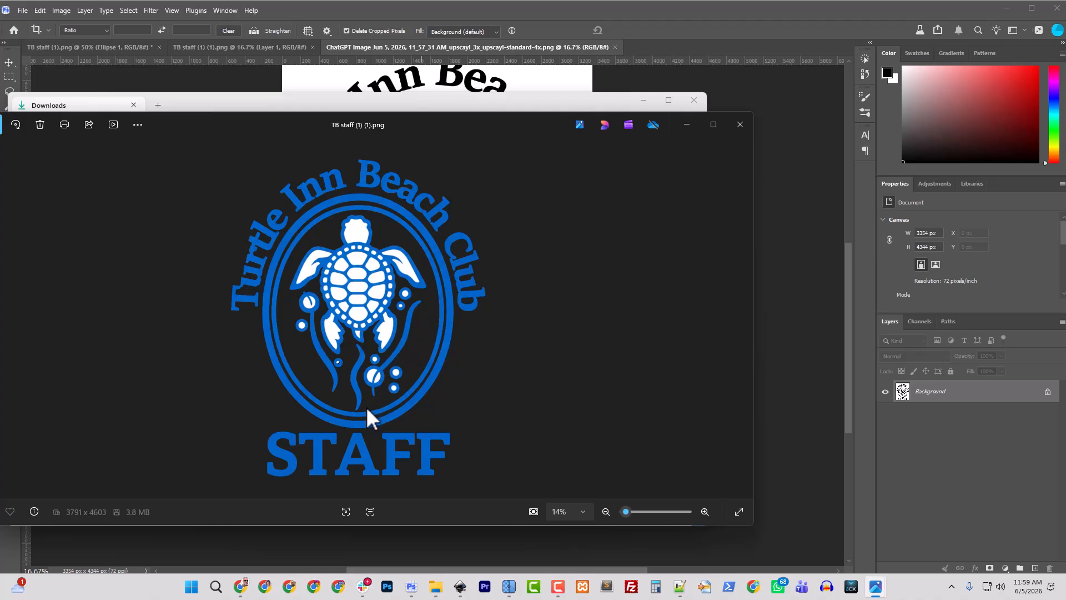
pyautogui.moveTo(426, 121); pyautogui.dragTo(0, 150)
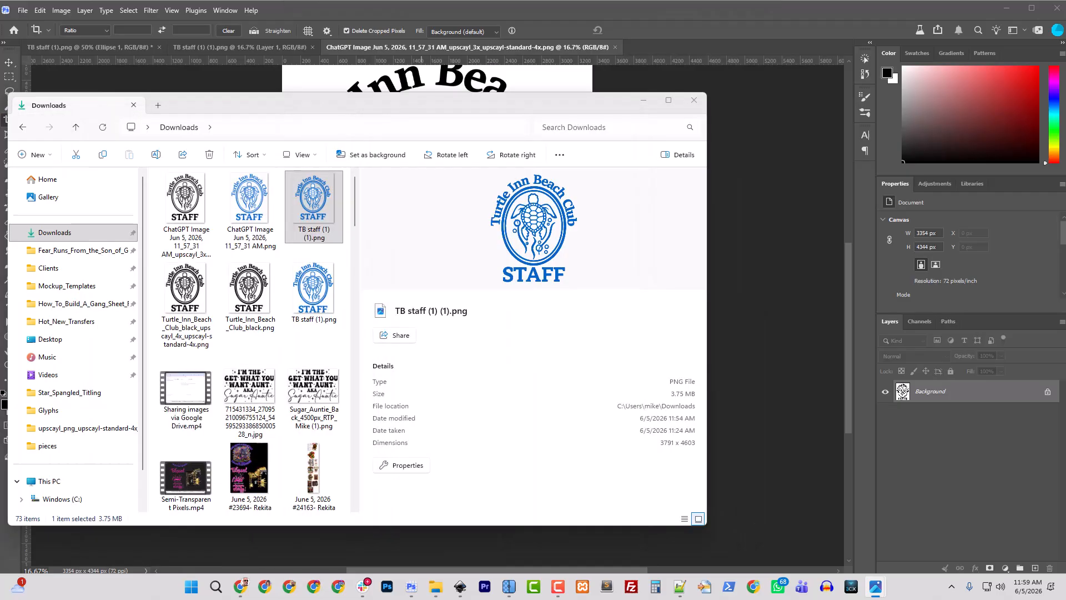
pyautogui.click(330, 4)
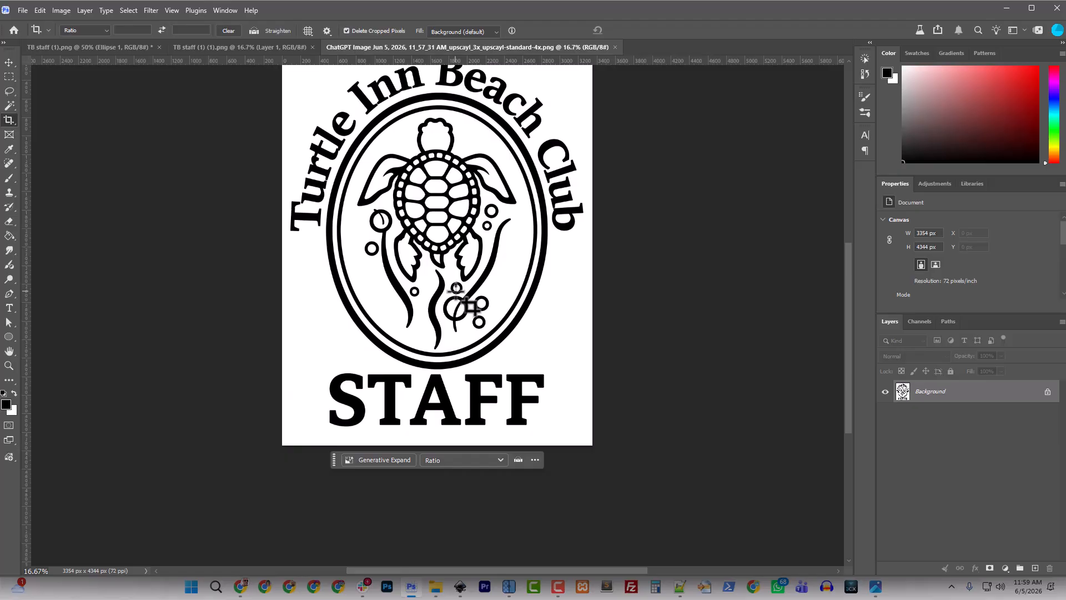
pyautogui.click(23, 10)
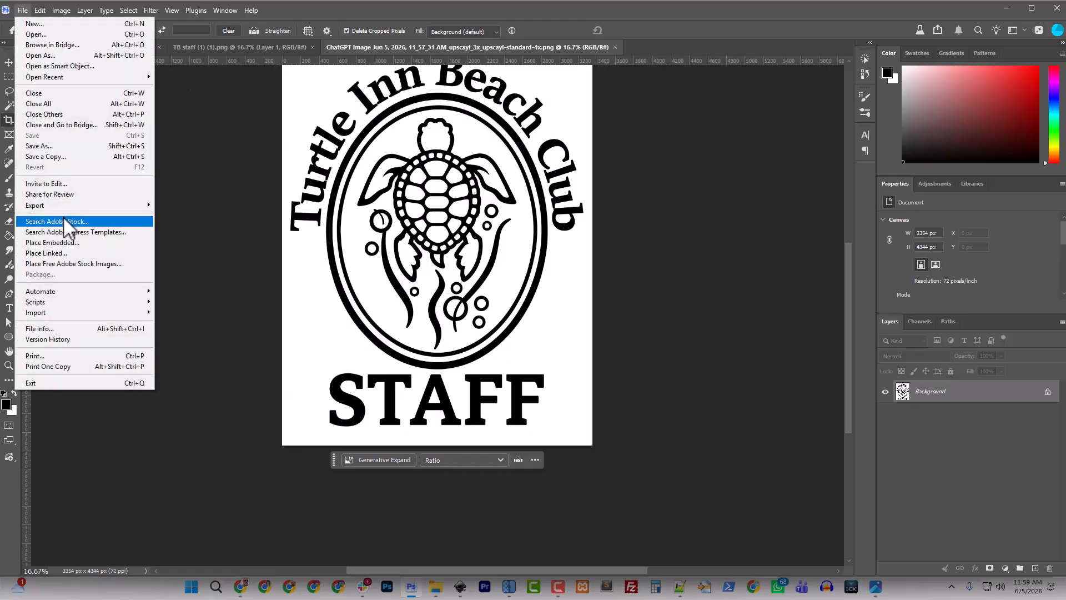
pyautogui.click(1006, 8)
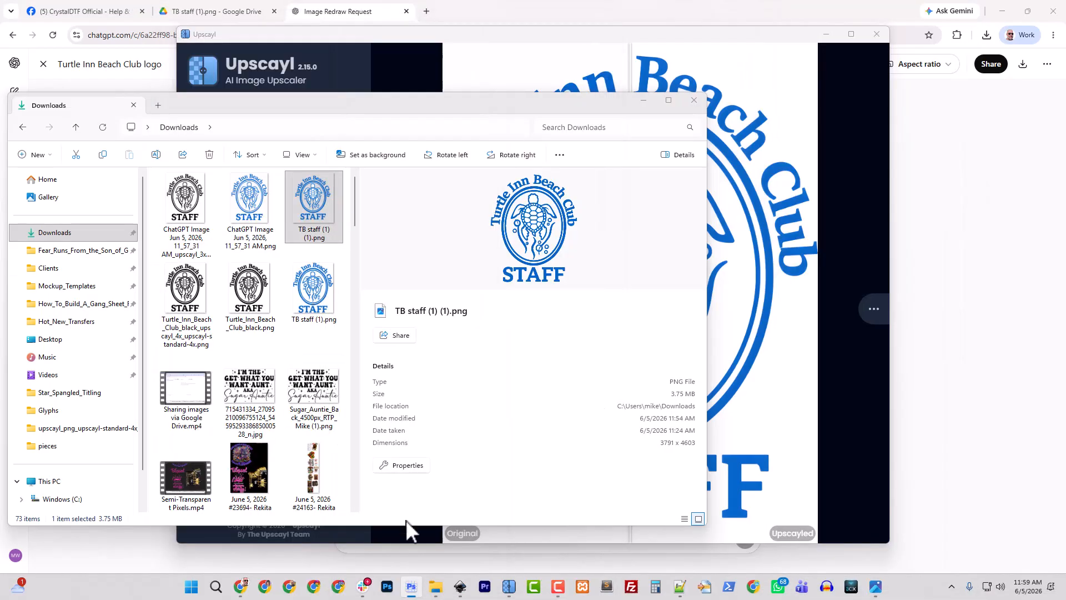
# Switch to Inkscape and start saving the drawing as a new SVG file in the Downloads folder
pyautogui.click(460, 586)
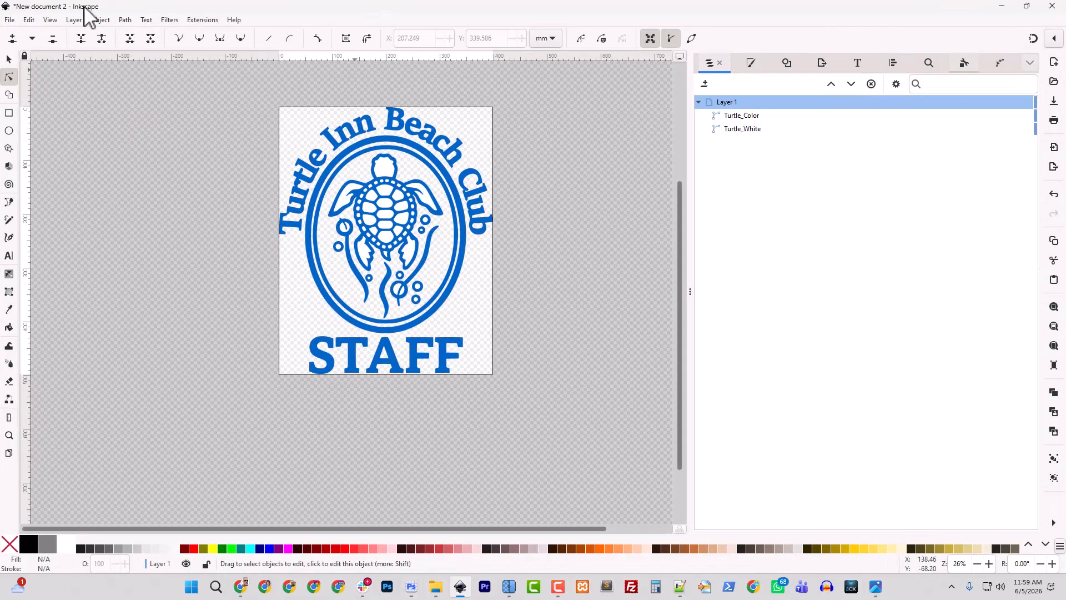
pyautogui.click(10, 20)
pyautogui.click(58, 120)
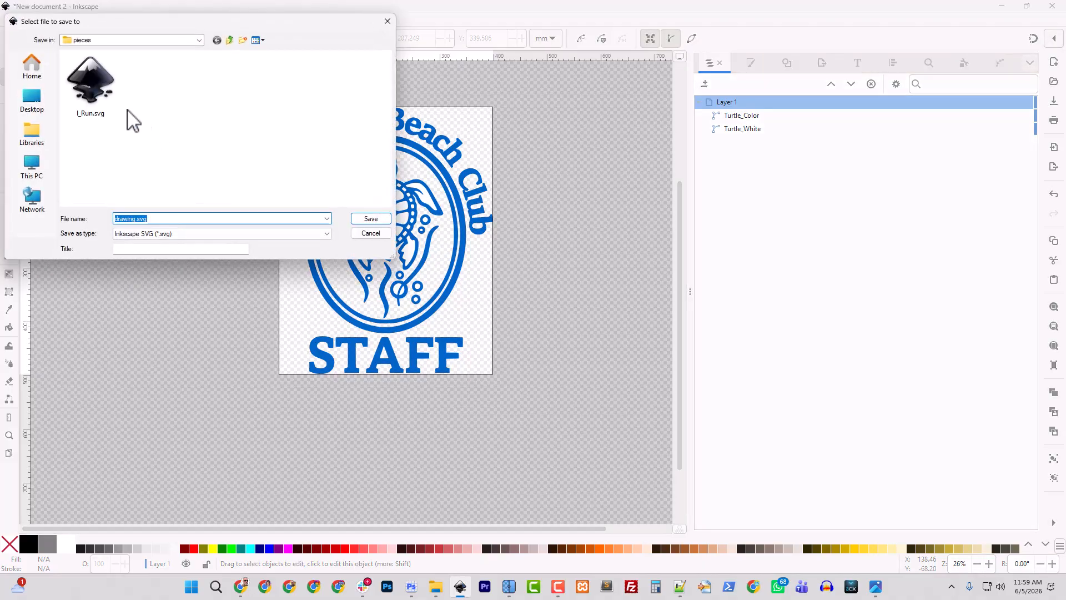
pyautogui.click(32, 66)
pyautogui.doubleClick(114, 84)
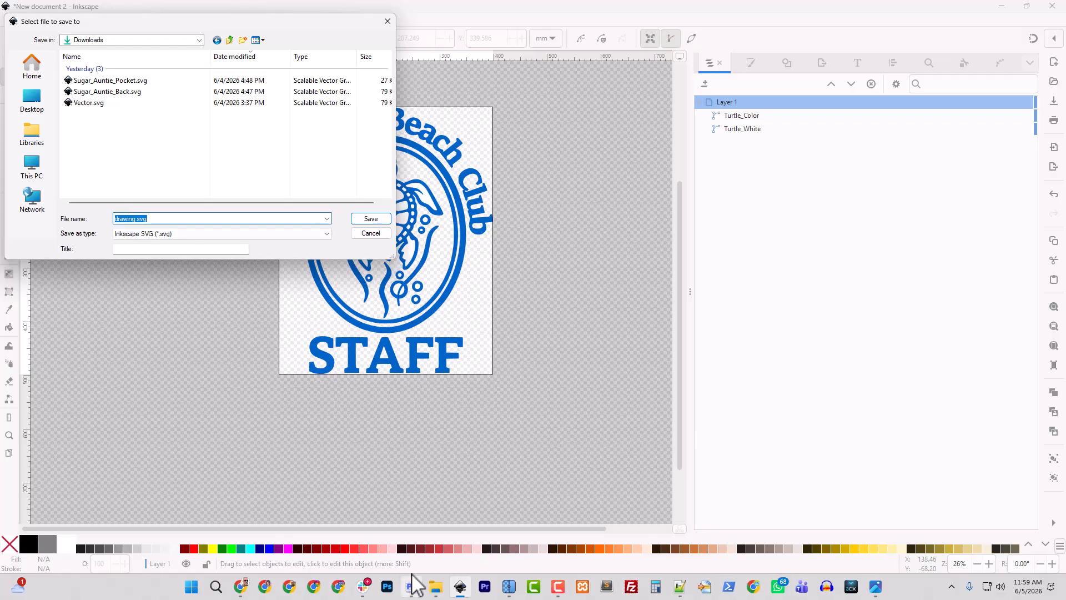
# Copy the base file name of Turtle_Inn_Beach_Club_black.png from the Downloads folder in File Explorer
pyautogui.click(436, 587)
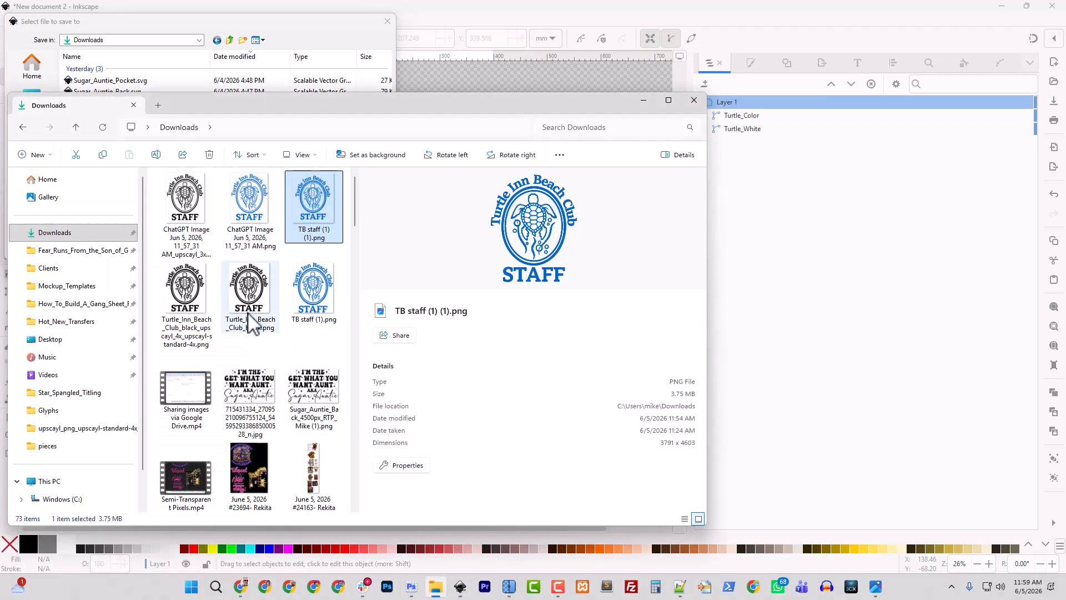
pyautogui.click(251, 324)
pyautogui.rightClick(252, 325)
pyautogui.click(343, 71)
pyautogui.hotkey('ctrl', 'c')
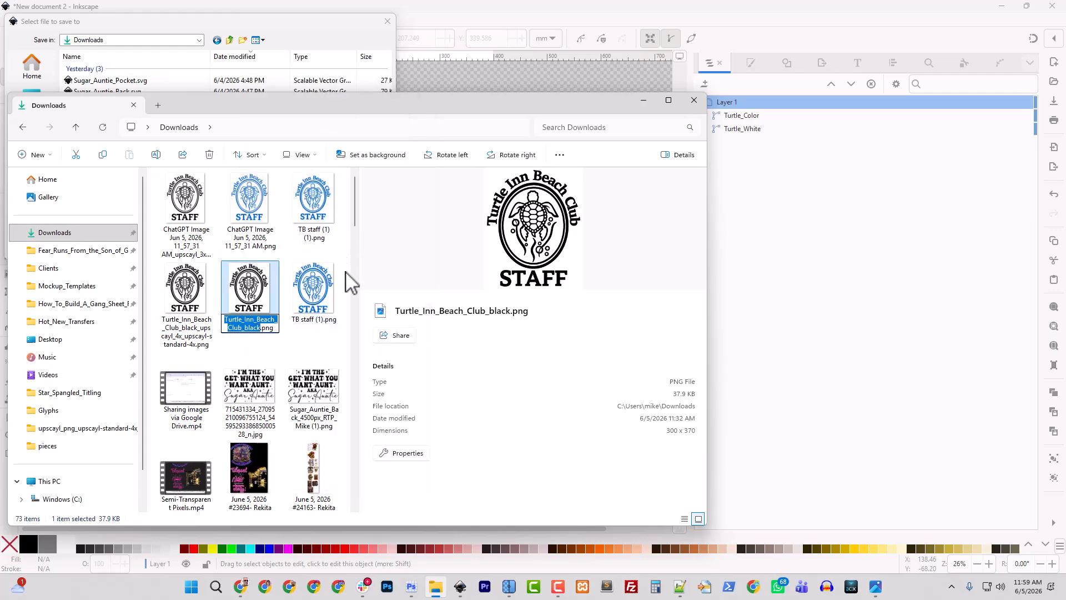
# Name the Inkscape drawing Turtle_Inn_Beach_Club_Version1.svg, reusing the copied name, and save it in Downloads
pyautogui.click(247, 33)
pyautogui.click(134, 218)
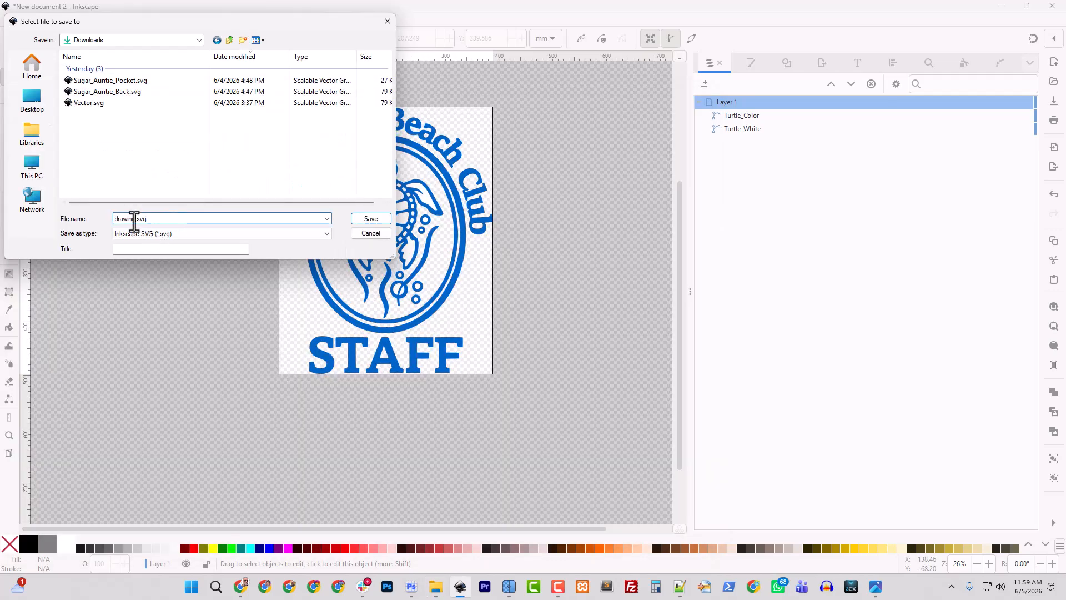
pyautogui.moveTo(135, 219); pyautogui.dragTo(84, 225)
pyautogui.hotkey('ctrl', 'v')
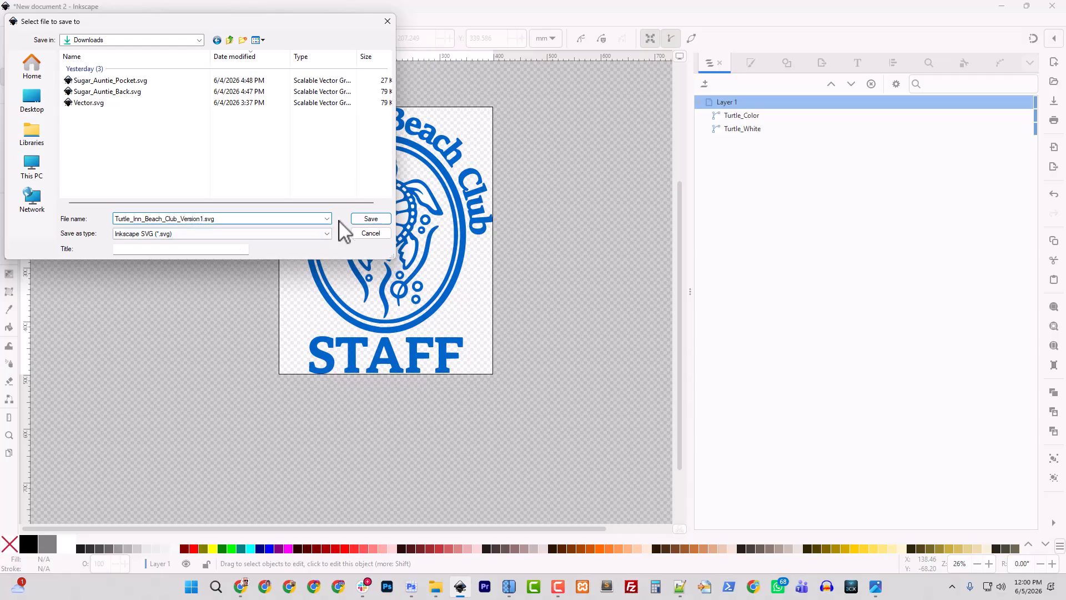
pyautogui.click(371, 219)
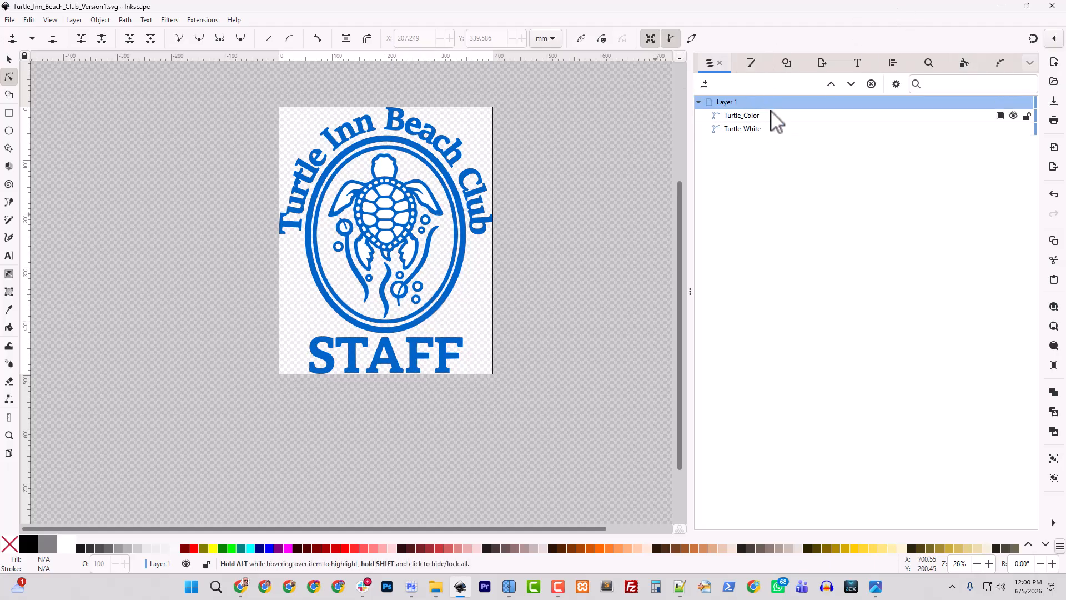
# Export the page as Turtle_Inn_Beach_Club_Version1.png with the image width set to 4500 px
pyautogui.click(824, 63)
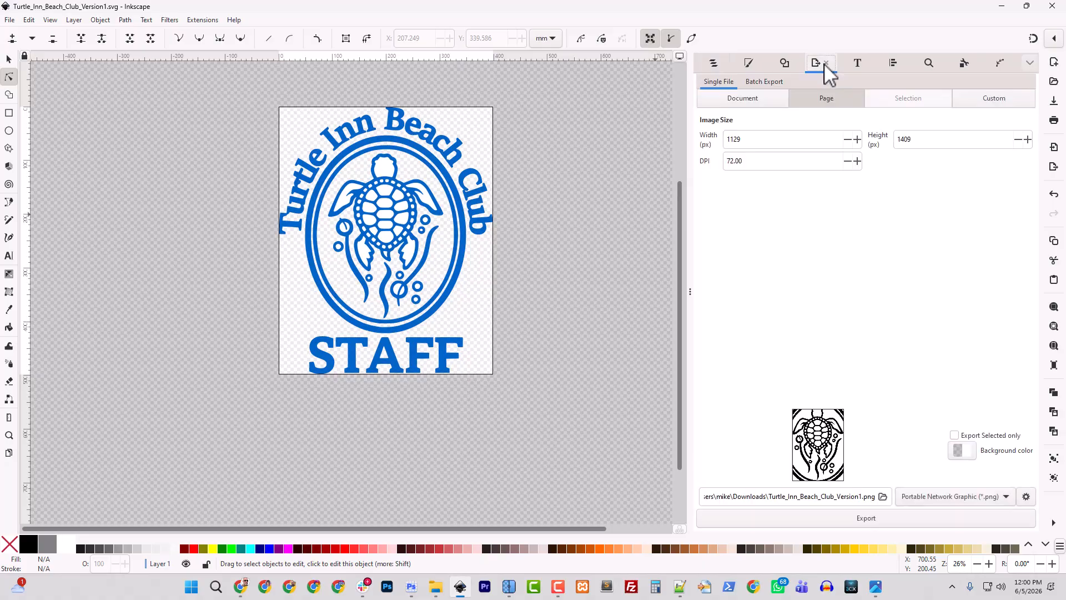
pyautogui.doubleClick(751, 138)
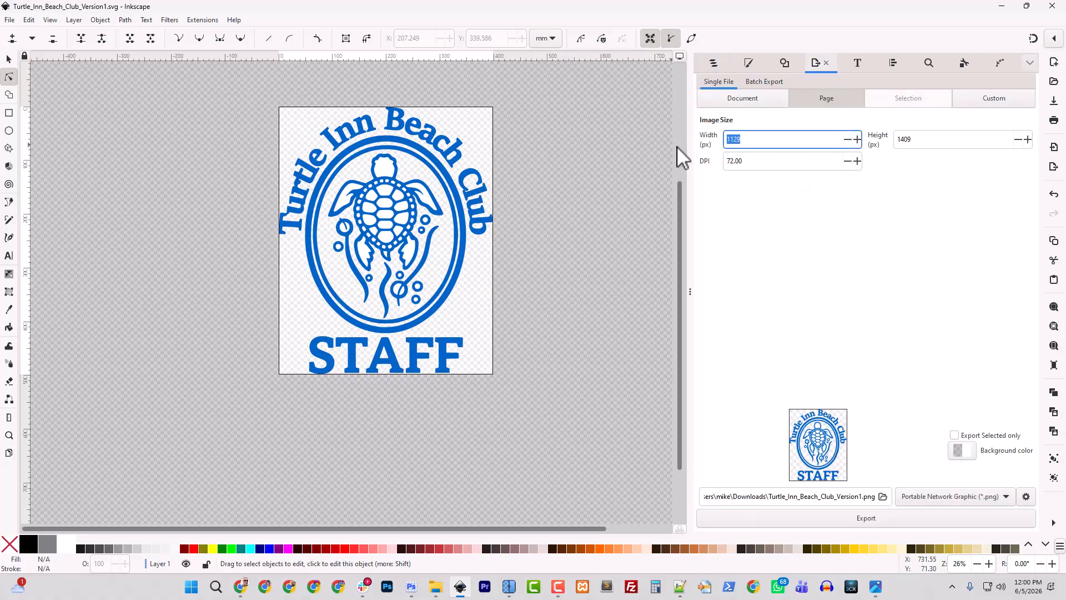
pyautogui.doubleClick(934, 139)
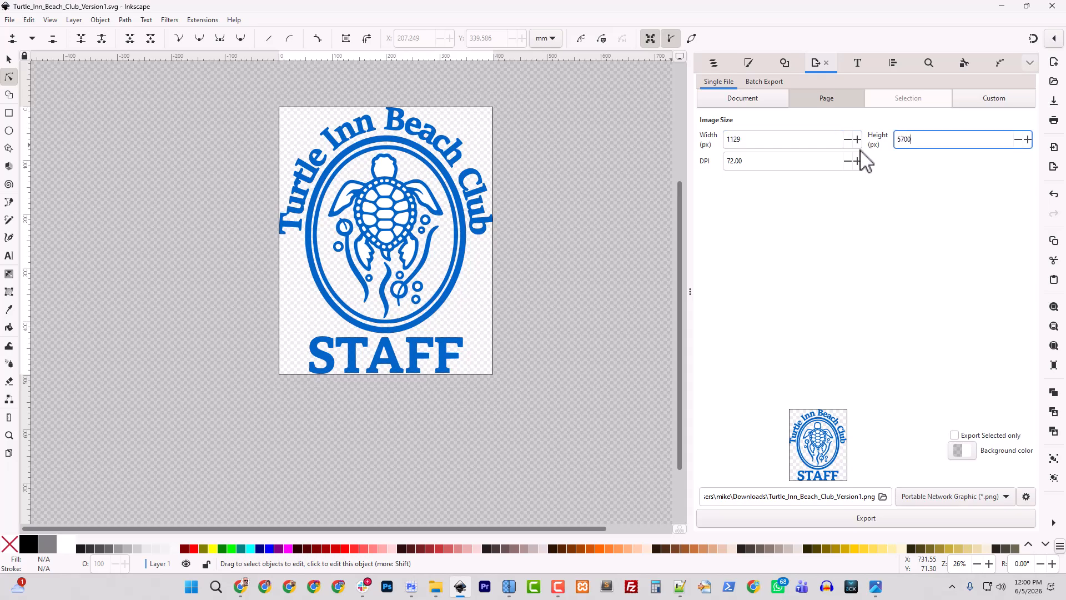
pyautogui.click(813, 146)
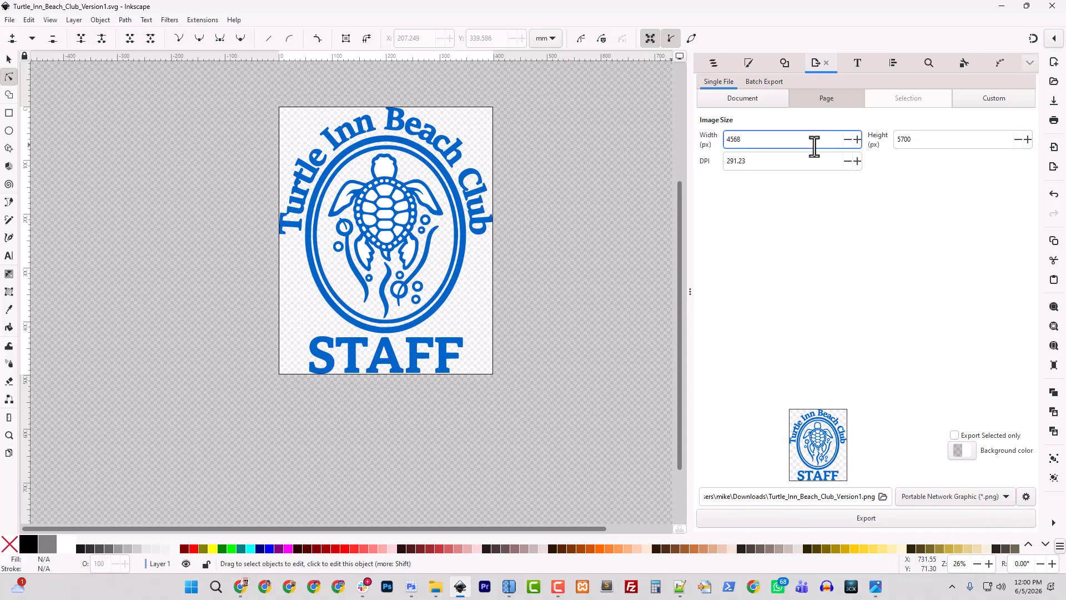
pyautogui.doubleClick(765, 144)
pyautogui.moveTo(745, 143); pyautogui.dragTo(716, 147)
pyautogui.click(949, 143)
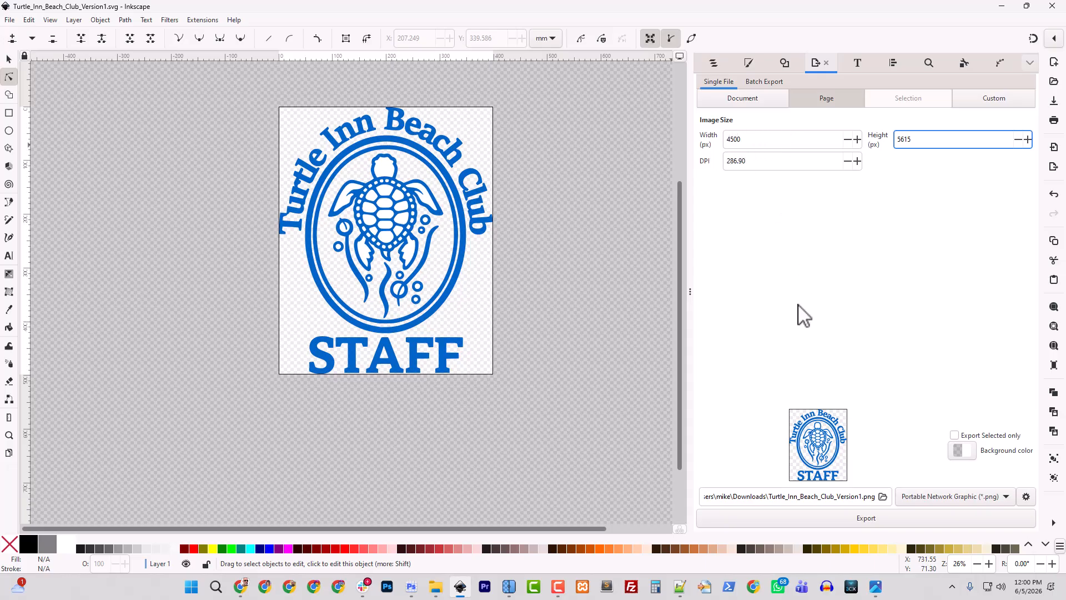
pyautogui.click(848, 520)
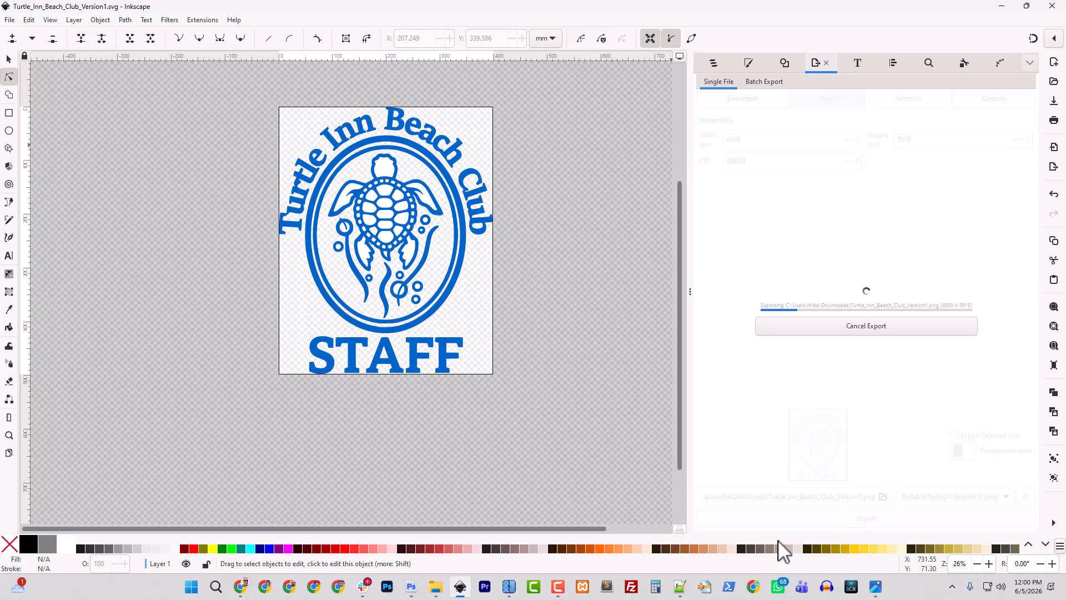
# Open the exported Turtle_Inn_Beach_Club_Version1.png from Downloads in Adobe Photoshop 2026
pyautogui.click(436, 586)
pyautogui.click(67, 233)
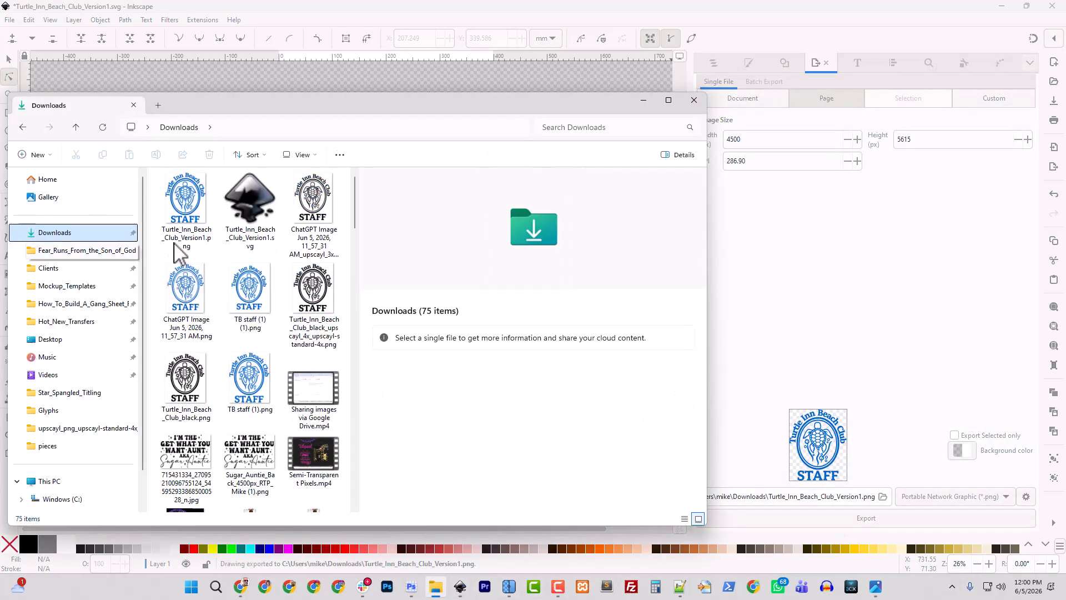
pyautogui.rightClick(195, 218)
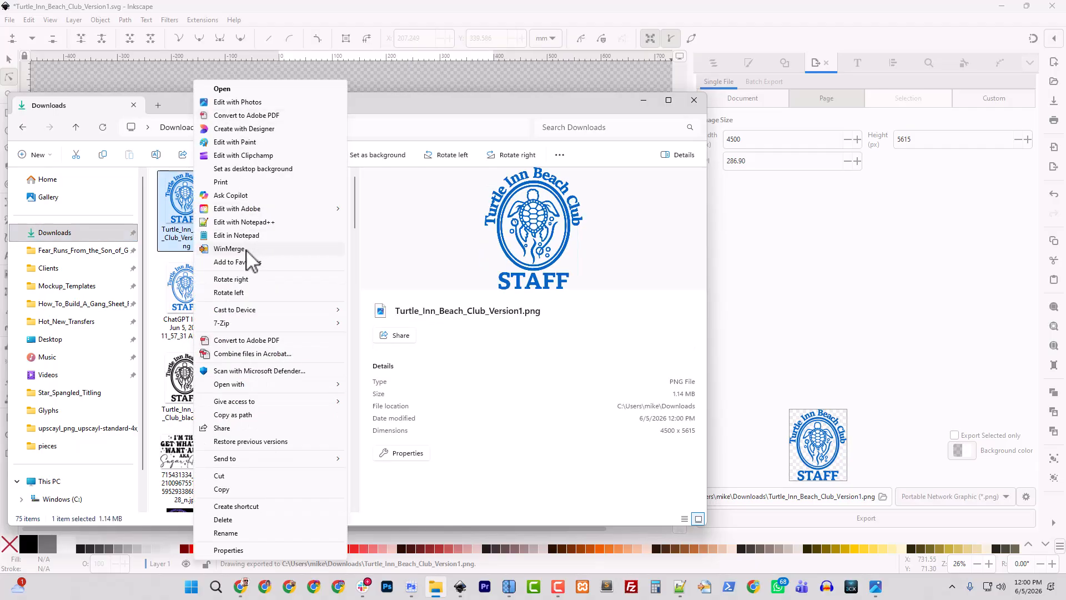
pyautogui.moveTo(265, 387)
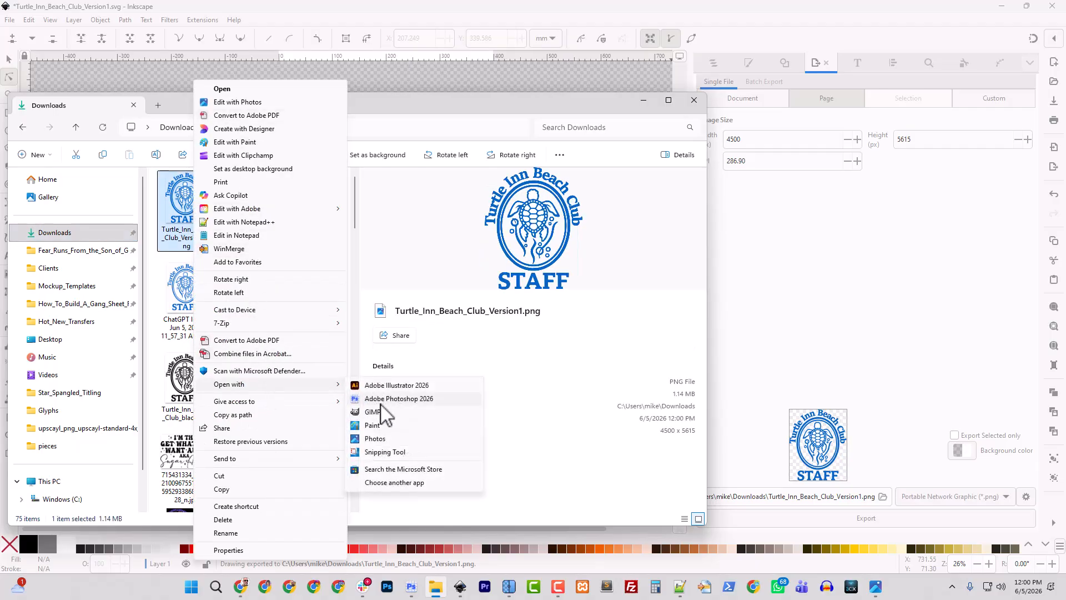
pyautogui.click(380, 401)
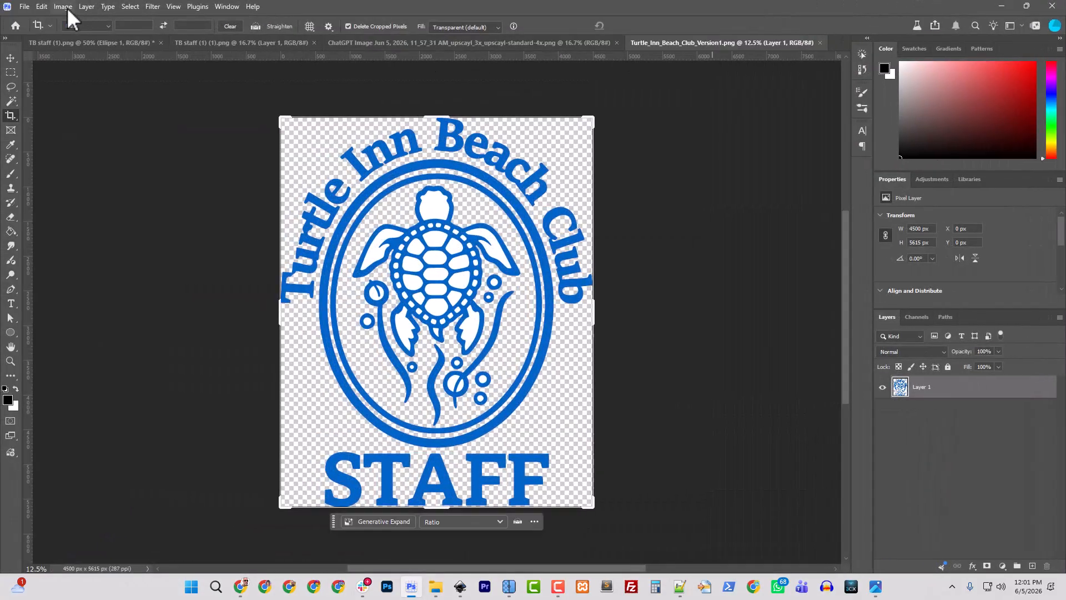
# Set the PNG's resolution to 300 pixels/inch with resampling off and save the file
pyautogui.click(63, 7)
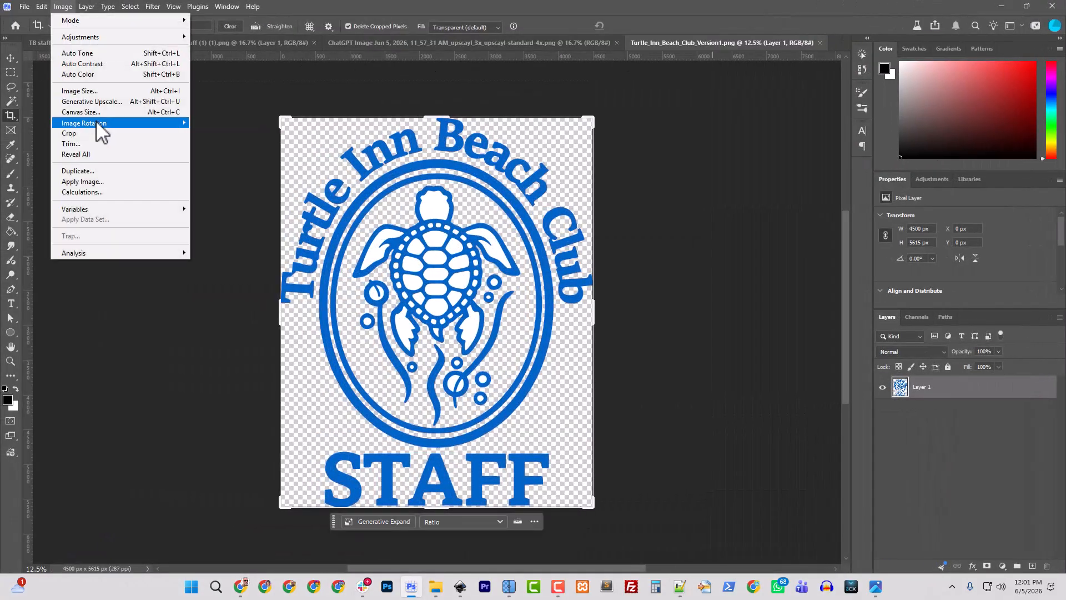
pyautogui.click(80, 91)
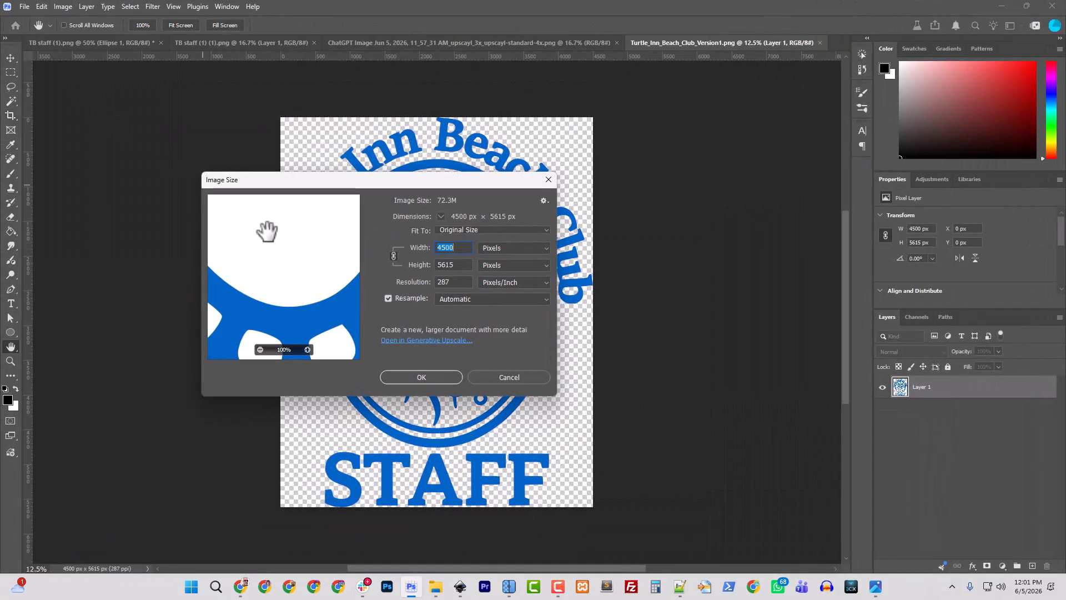
pyautogui.click(388, 298)
pyautogui.click(399, 285)
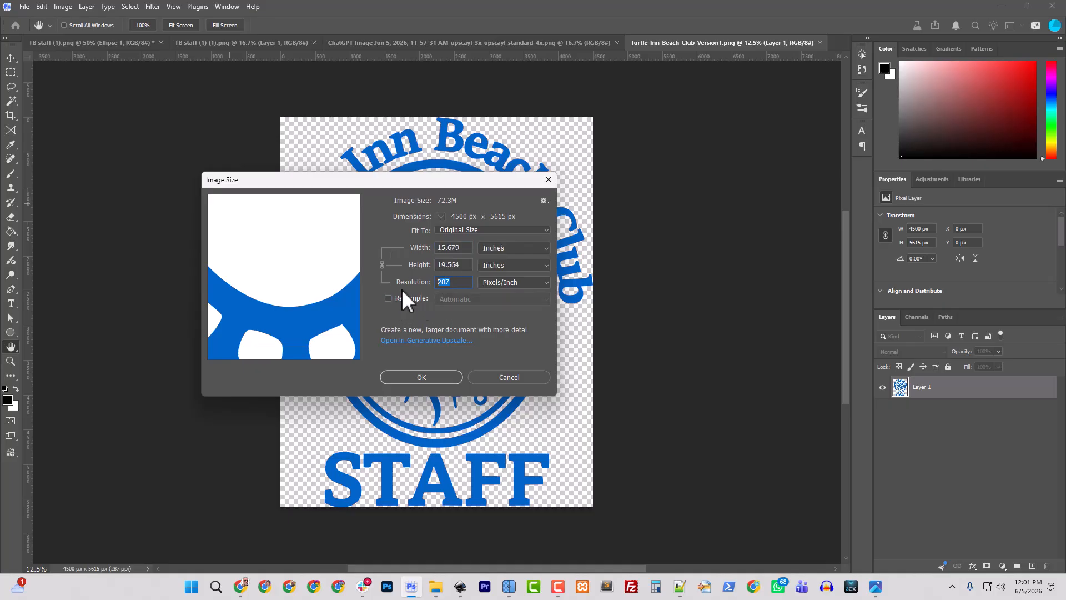
pyautogui.write('300')
pyautogui.click(421, 378)
pyautogui.press('c')
pyautogui.click(24, 7)
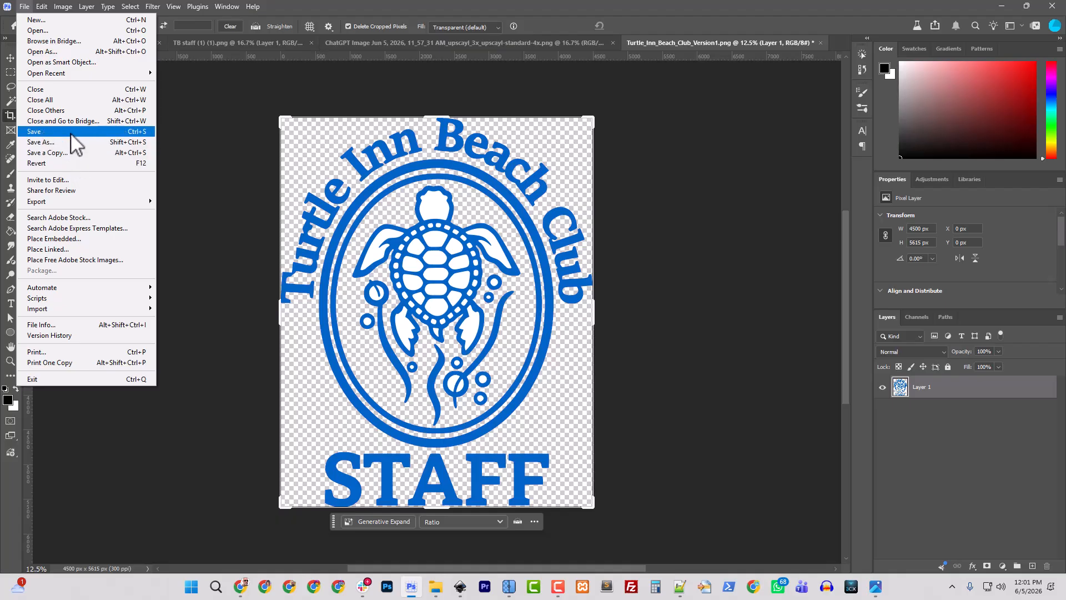
pyautogui.click(71, 133)
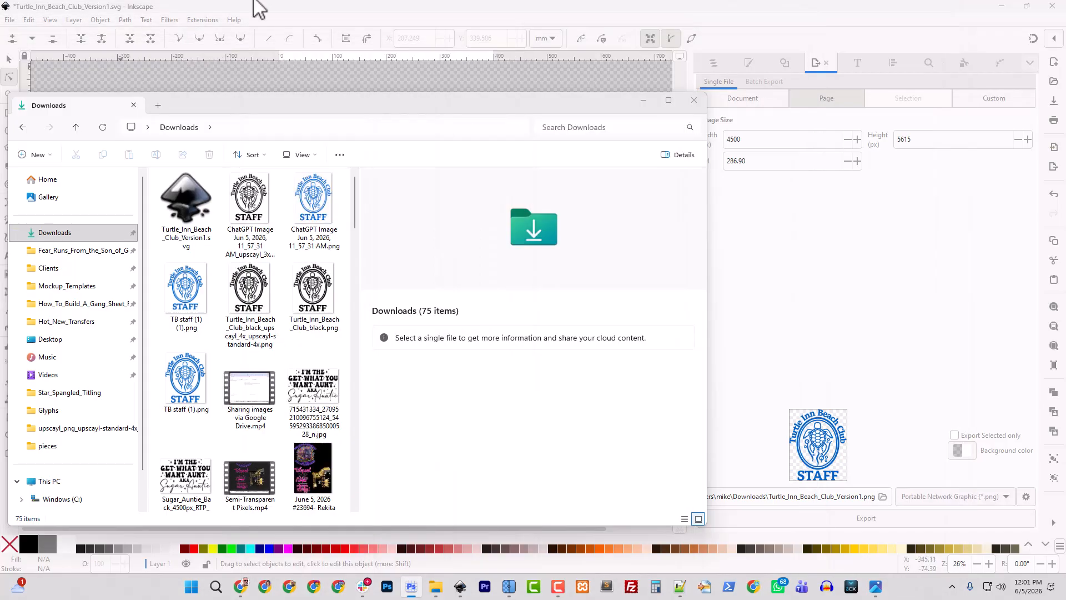
pyautogui.click(372, 9)
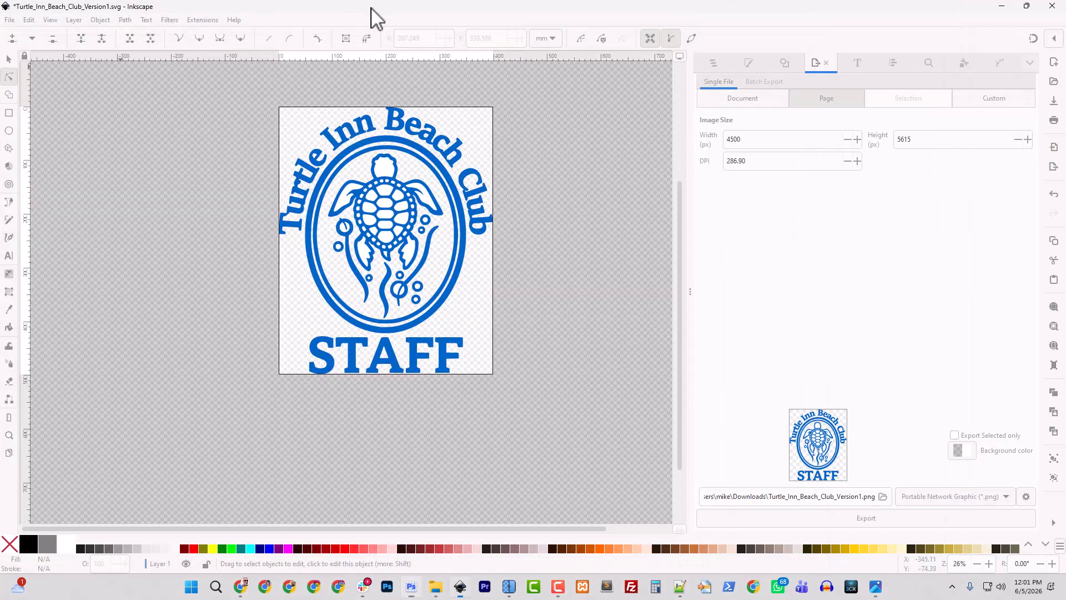
pyautogui.click(10, 20)
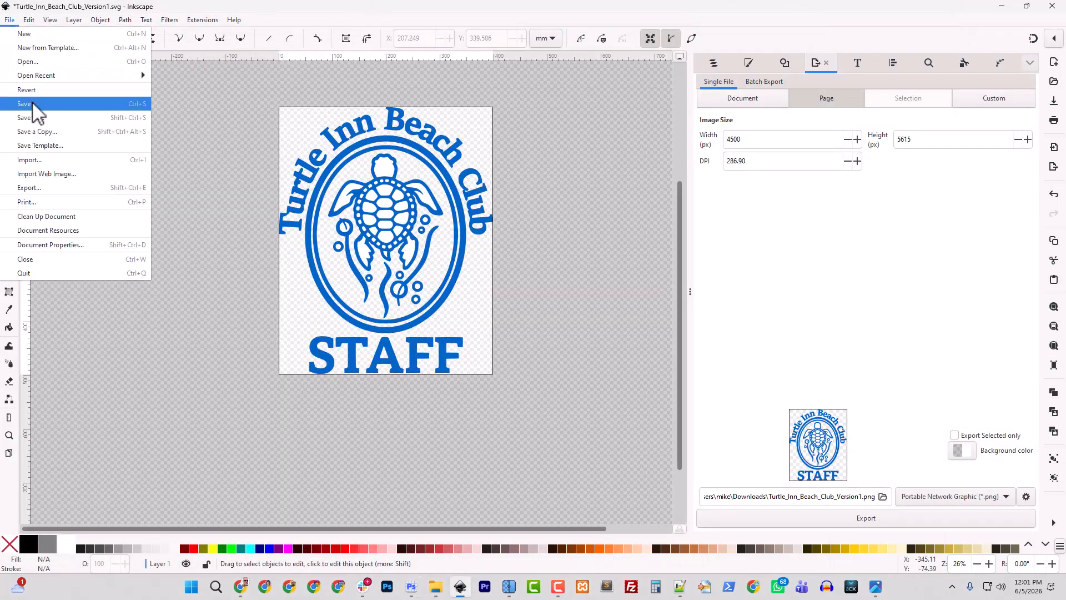
pyautogui.click(26, 34)
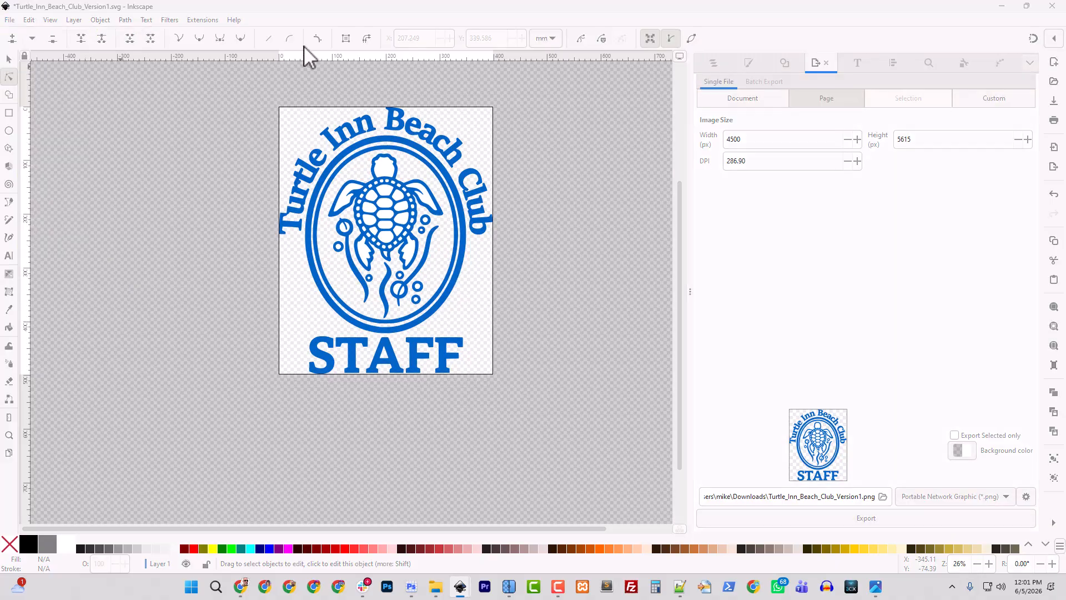
pyautogui.click(269, 8)
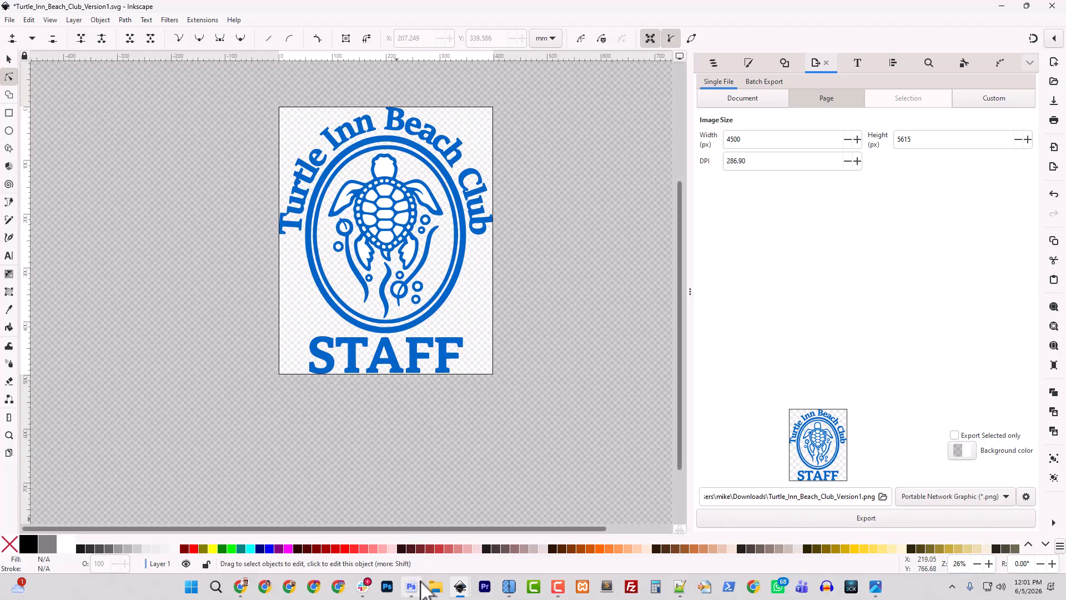
# Import the black upscaled ChatGPT logo image from Downloads into the Turtle_Inn_Beach_Club_Version1 drawing in Inkscape
pyautogui.click(713, 64)
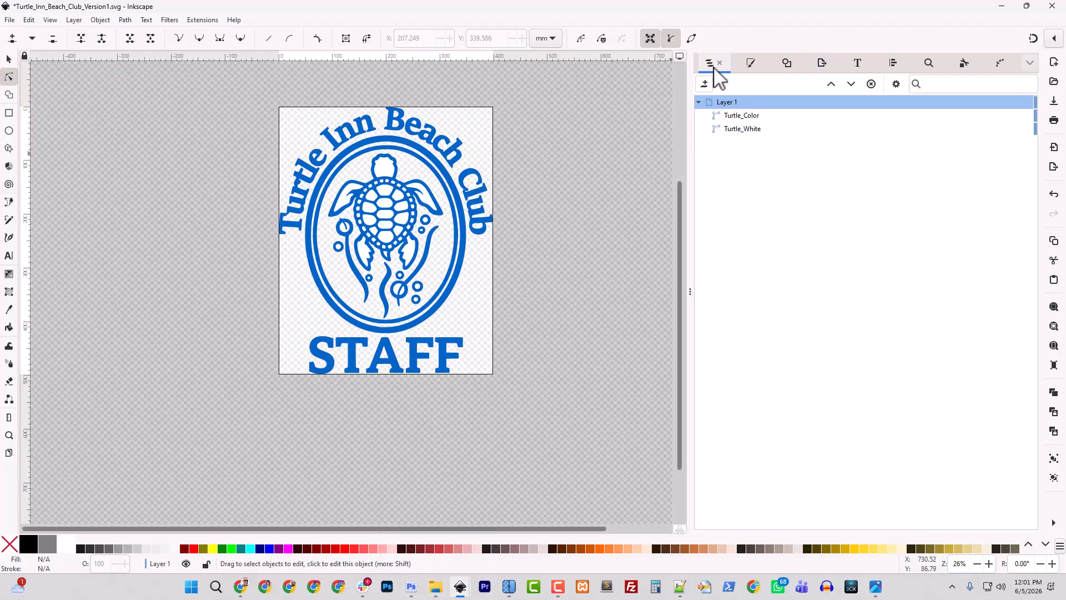
pyautogui.click(437, 586)
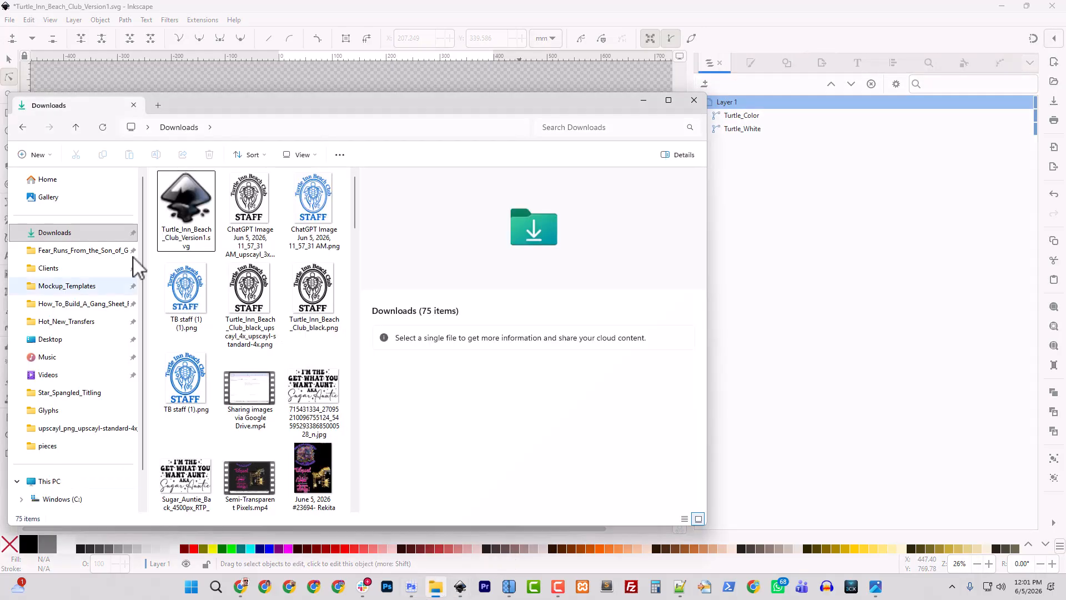
pyautogui.moveTo(312, 110); pyautogui.dragTo(0, 139)
pyautogui.moveTo(0, 333); pyautogui.dragTo(410, 337)
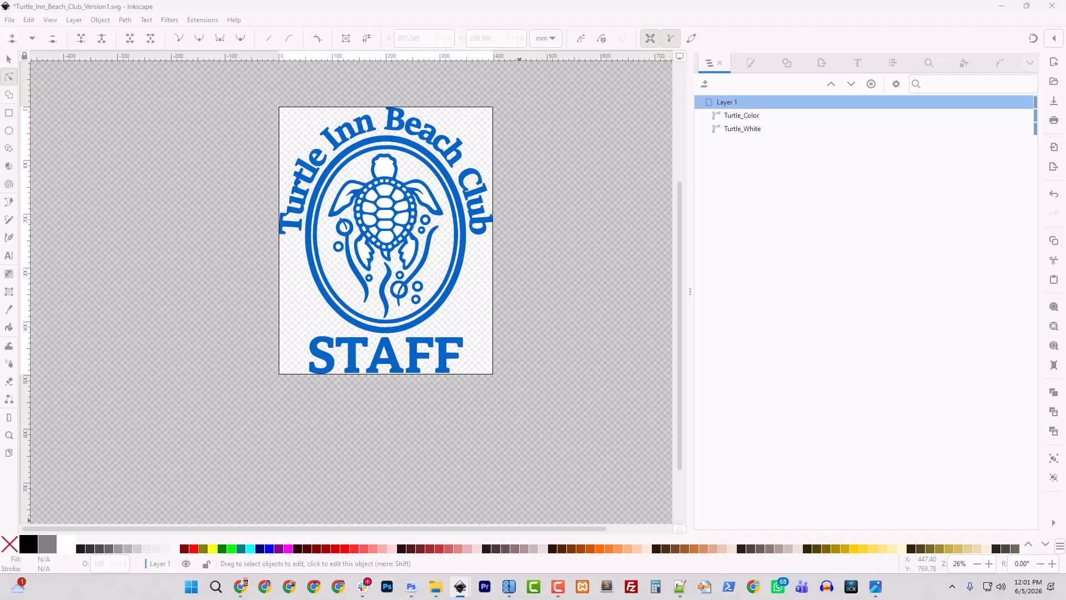
pyautogui.click(364, 245)
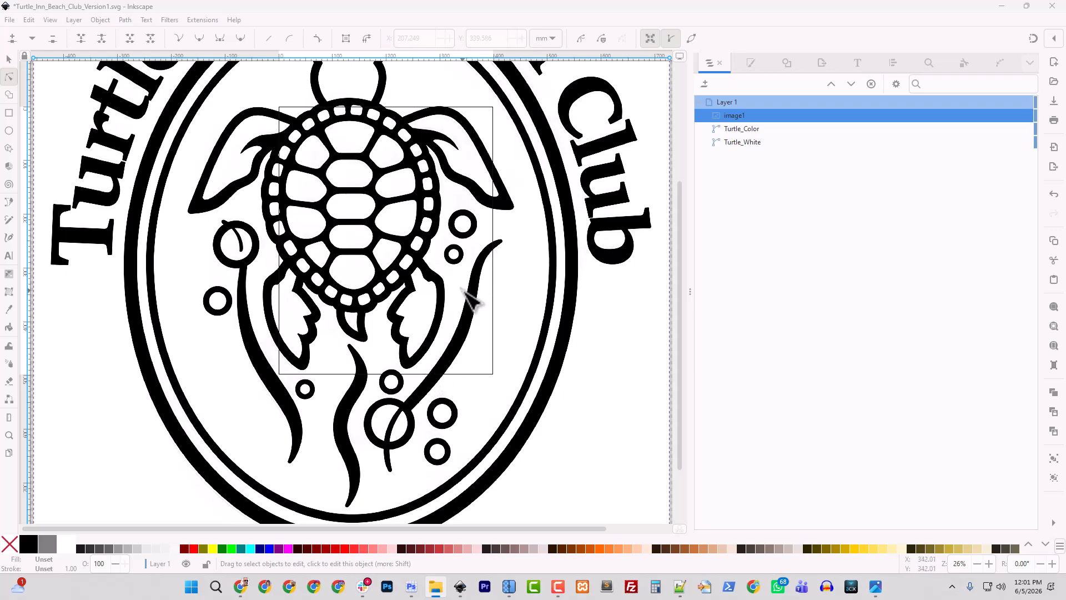
# Scale the imported black logo image down to about 371 × 480 mm and centre it on the page
pyautogui.click(8, 59)
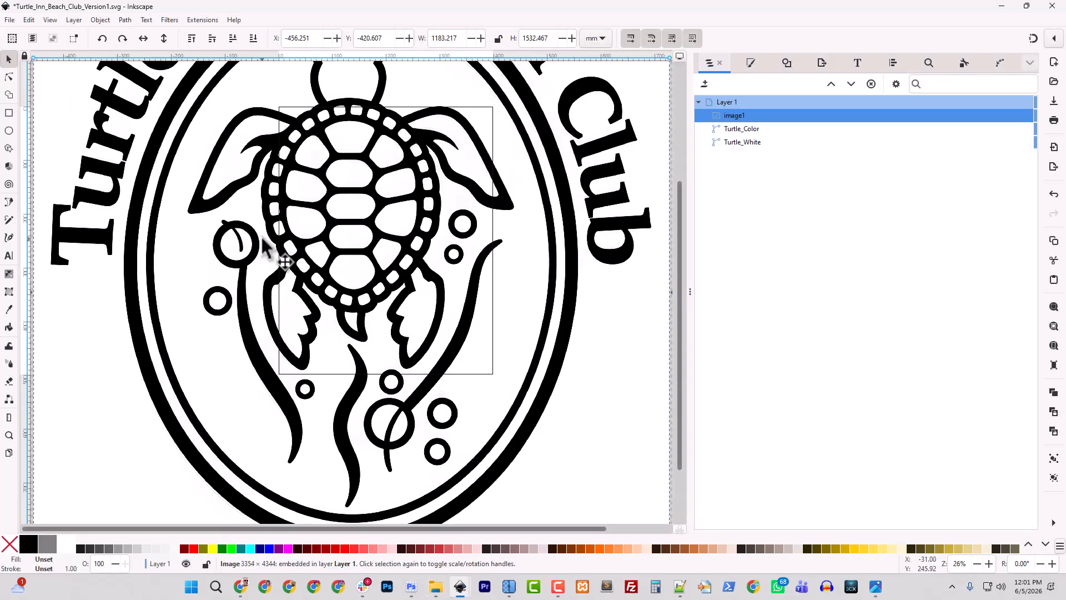
pyautogui.press('5')
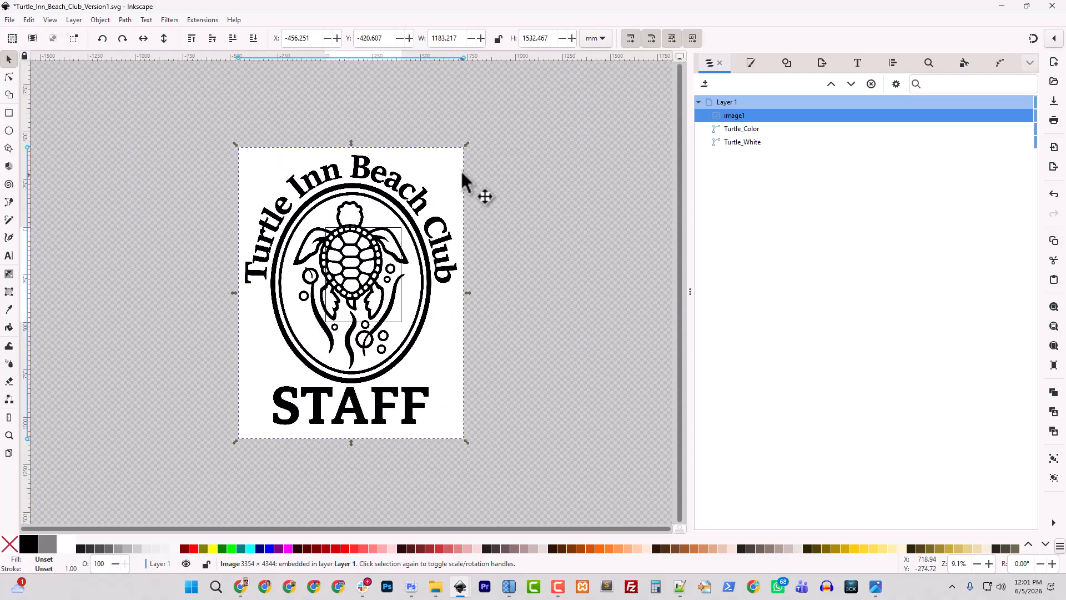
pyautogui.moveTo(466, 145); pyautogui.dragTo(396, 245)
pyautogui.moveTo(363, 299); pyautogui.dragTo(371, 277)
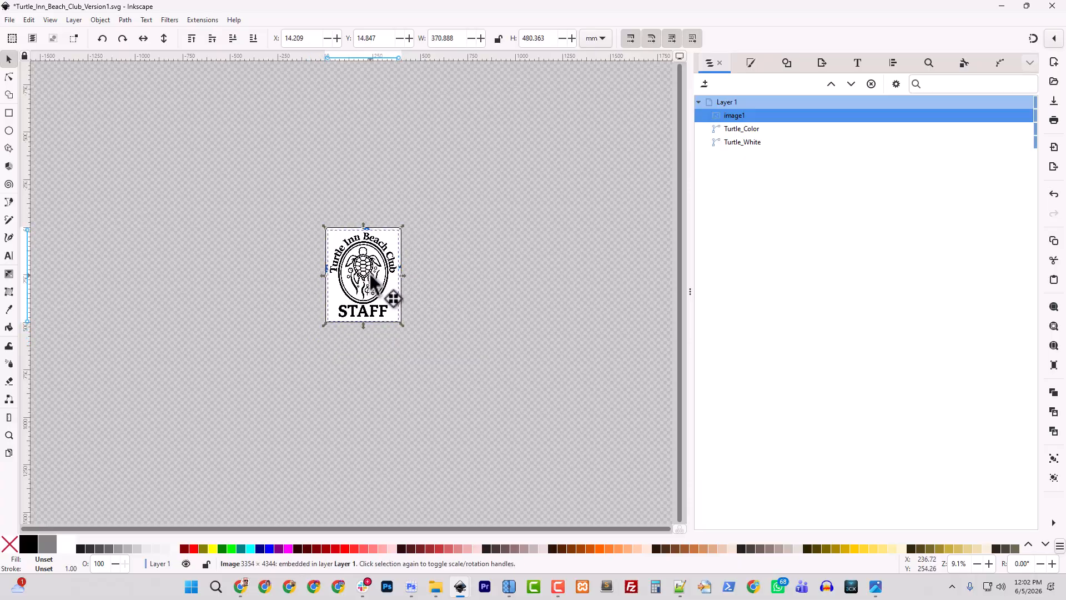
# Lower the black logo image in the stacking order to beneath Turtle_Color and Turtle_White
pyautogui.press('+')
pyautogui.press('+')
pyautogui.press('+')
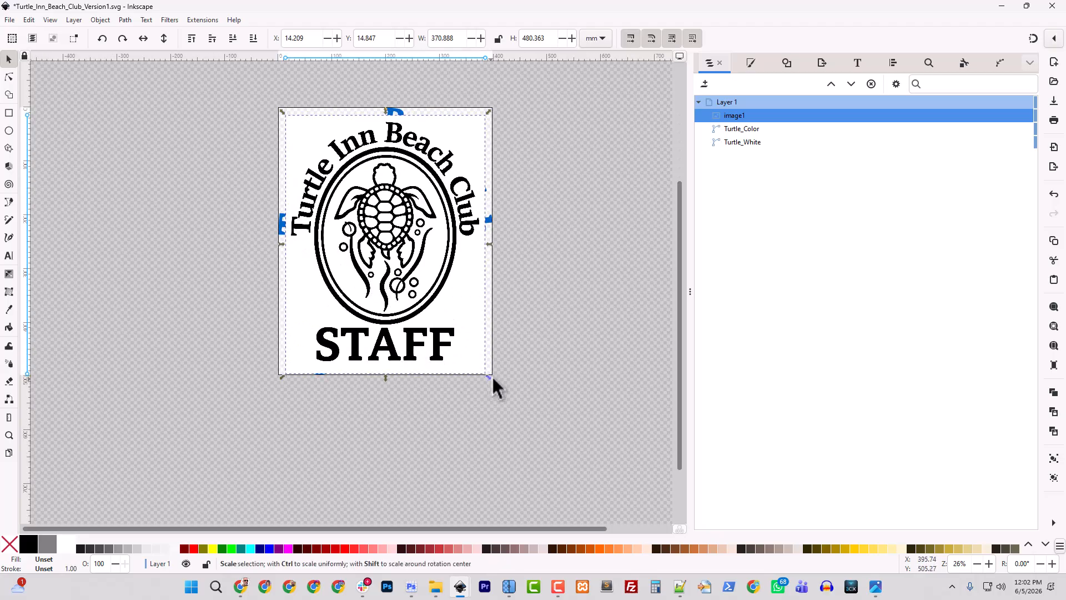
pyautogui.click(851, 84)
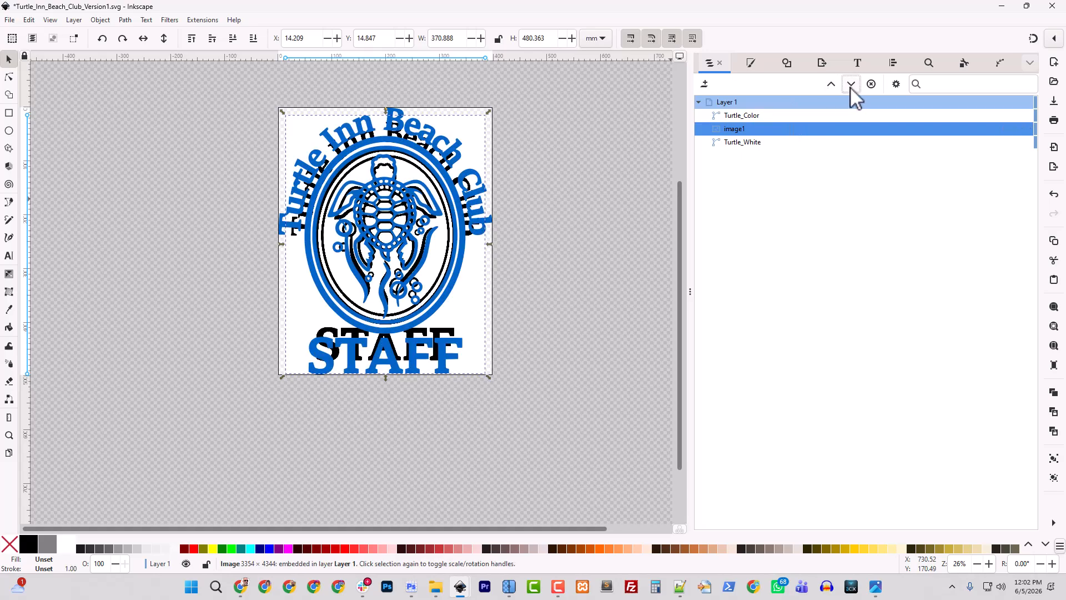
pyautogui.click(851, 85)
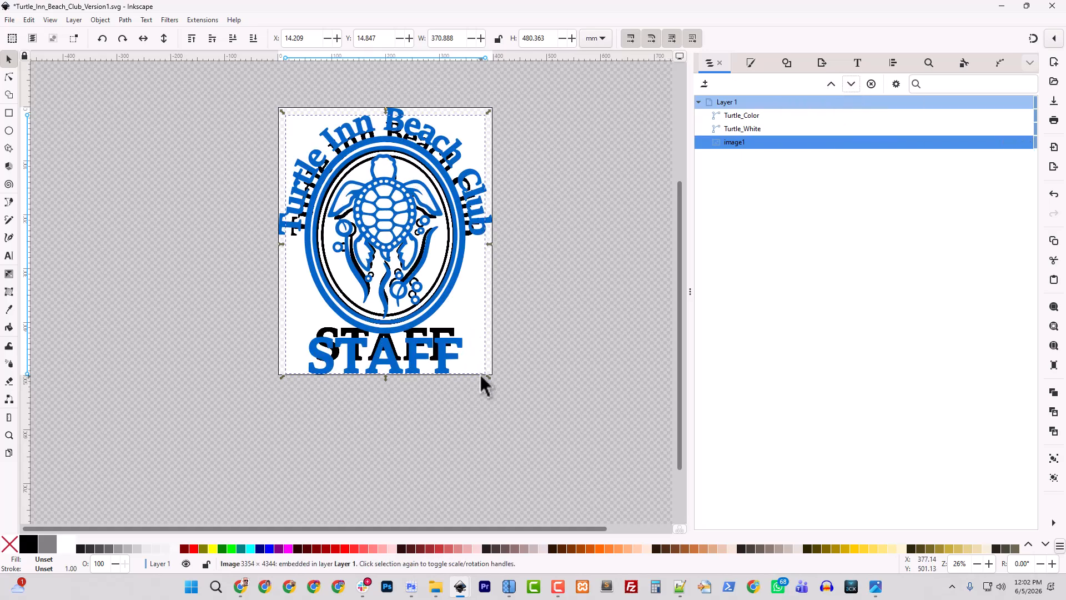
# Try enlarging the black logo image to about 412 × 534 mm behind the blue logo, and undo the resize
pyautogui.moveTo(481, 375); pyautogui.dragTo(502, 396)
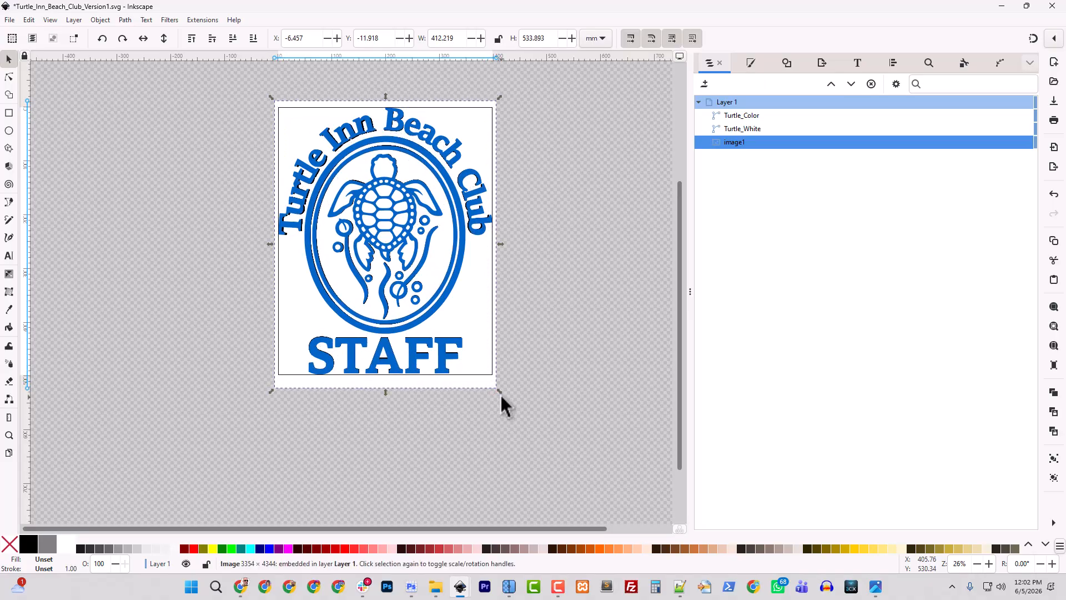
pyautogui.scroll(2, 449, 309)
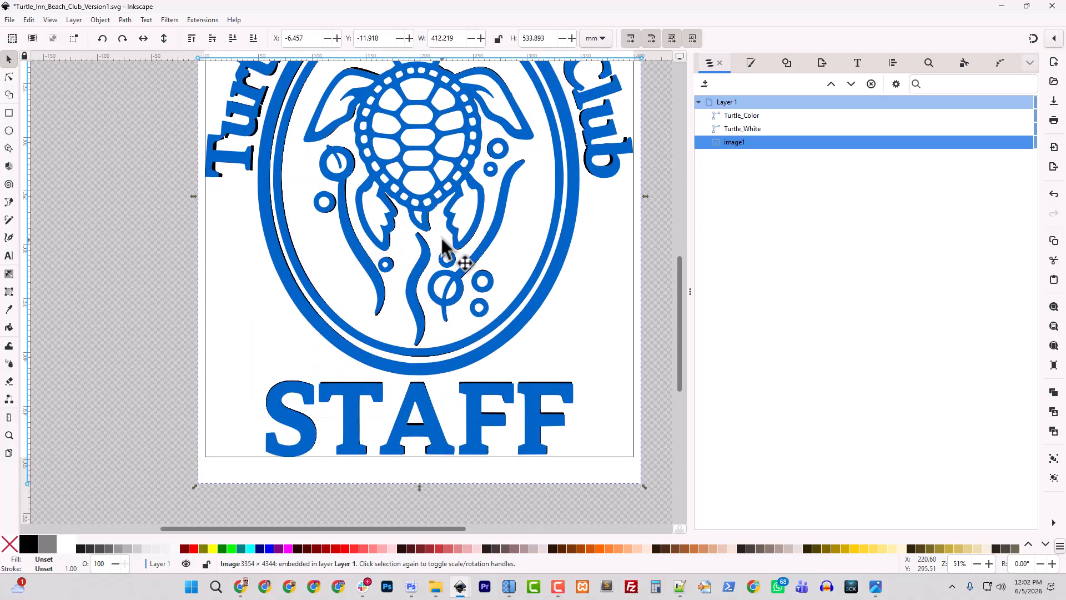
pyautogui.scroll(4, 444, 244)
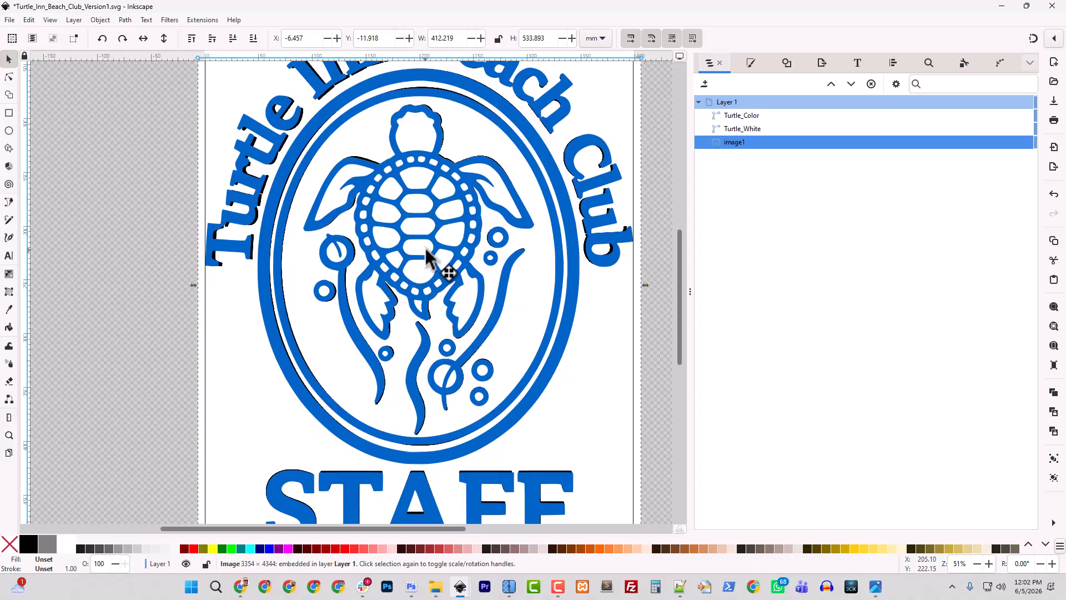
pyautogui.moveTo(433, 257)
pyautogui.mouseDown()
pyautogui.moveTo(430, 244)
pyautogui.moveTo(436, 255)
pyautogui.mouseUp()
pyautogui.hotkey('ctrl', 'a')
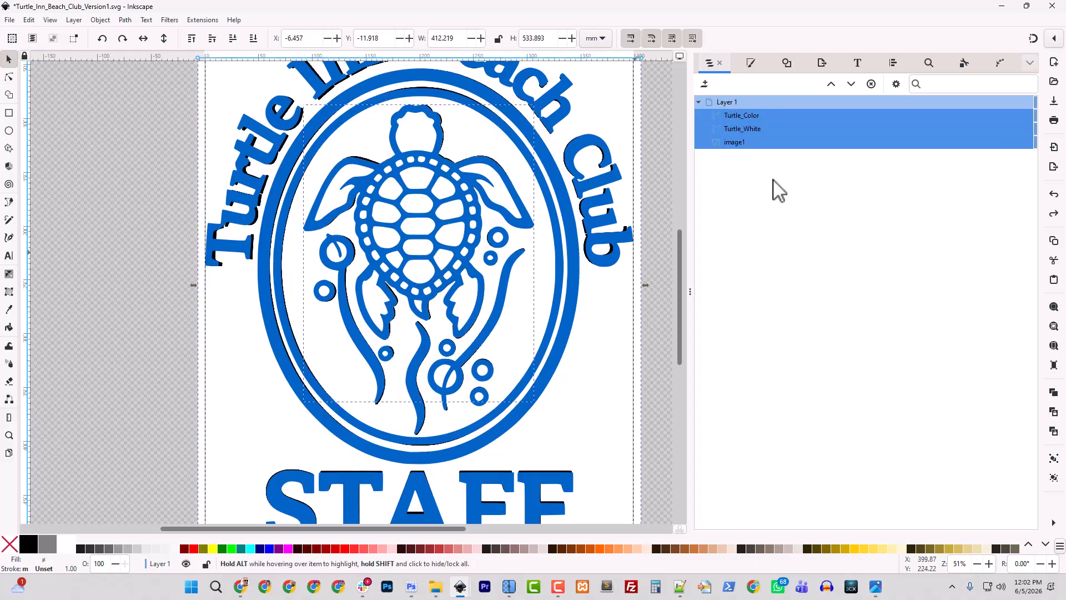
pyautogui.hotkey('ctrl', 'z')
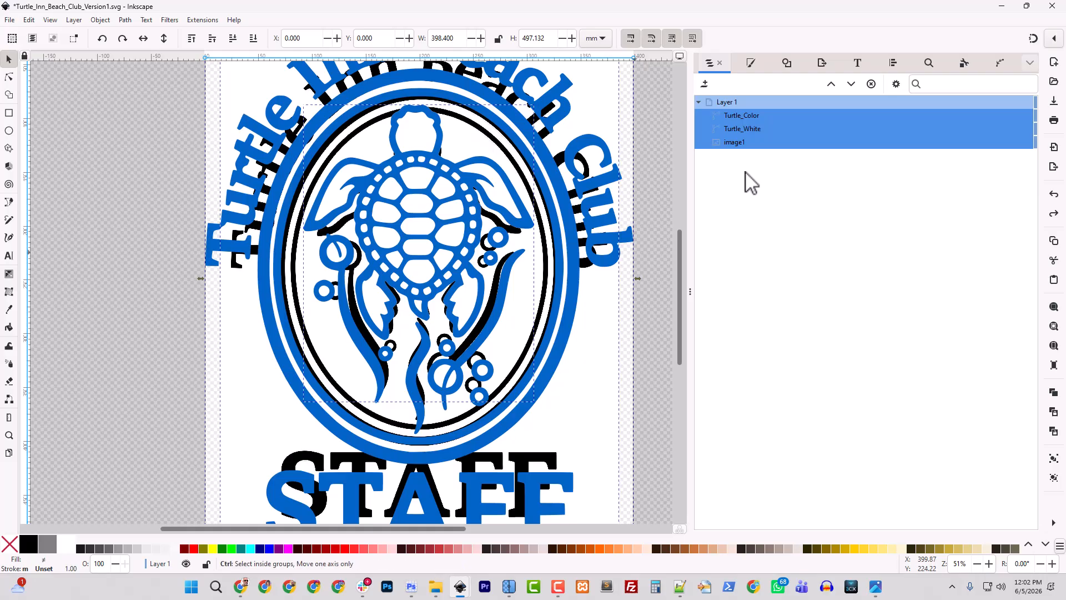
# Lock the Turtle_Color and Turtle_White paths
pyautogui.click(749, 143)
pyautogui.click(754, 128)
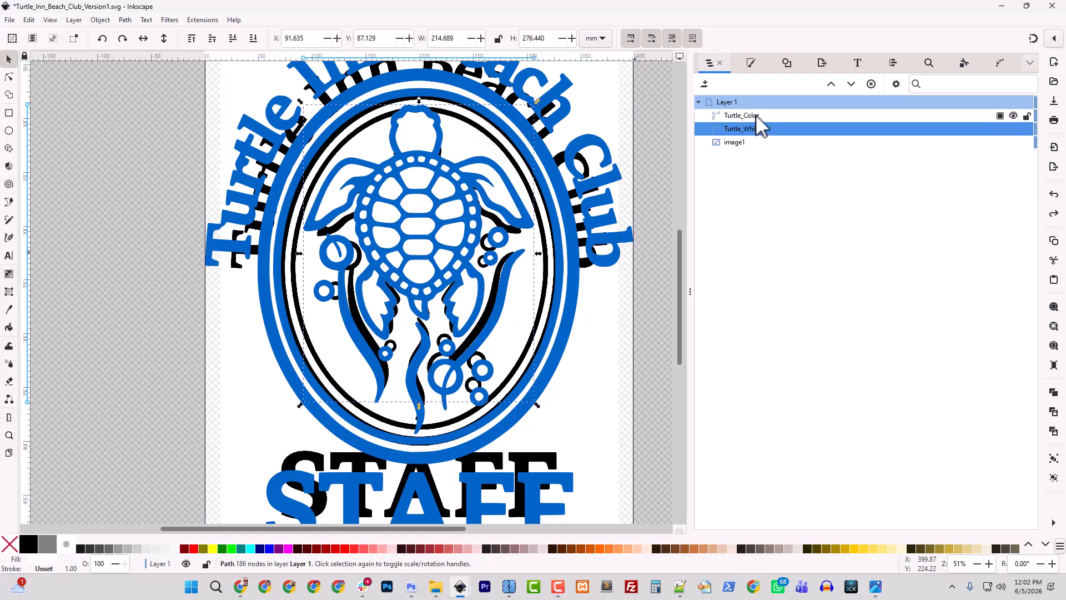
pyautogui.keyDown('shift'); pyautogui.click(755, 114); pyautogui.keyUp('shift')
pyautogui.click(1027, 115)
pyautogui.click(1028, 129)
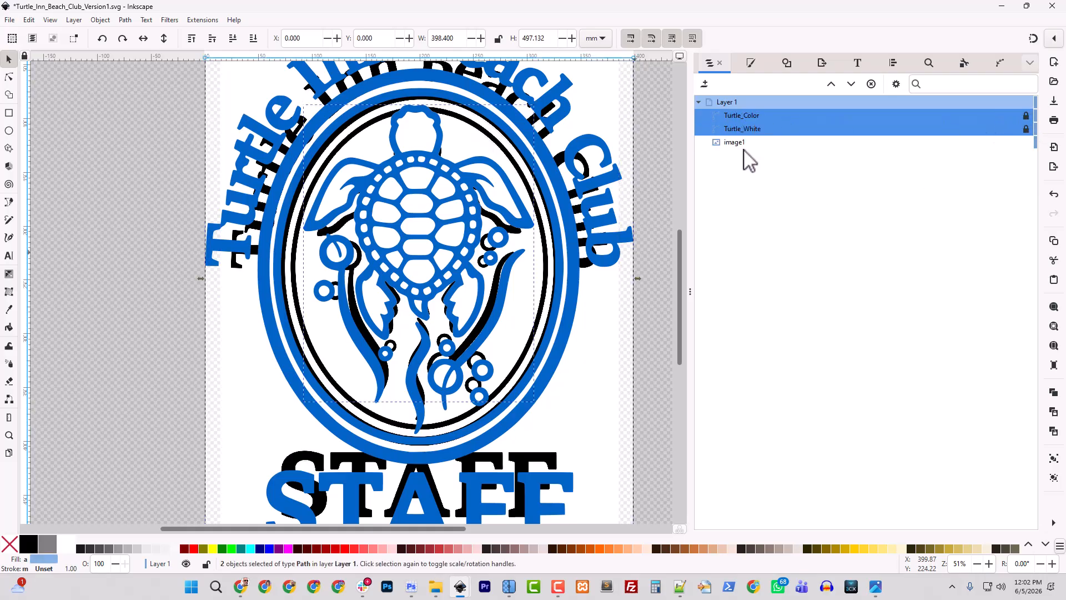
# Move the black logo image toward the page's upper-left corner, to about X 0.8 mm, Y -6.9 mm
pyautogui.click(736, 144)
pyautogui.scroll(5, 561, 332)
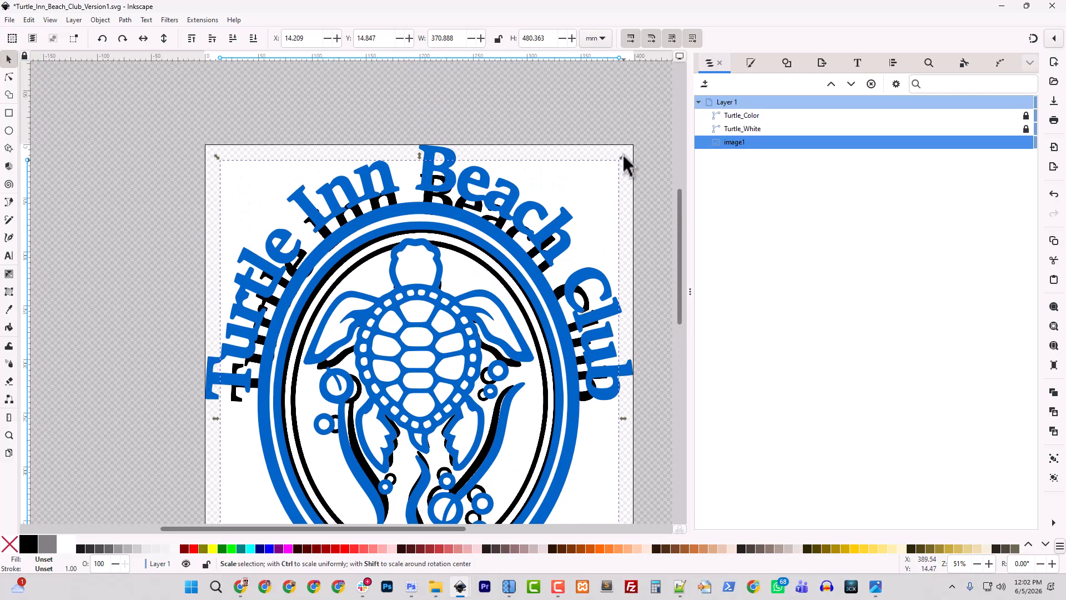
pyautogui.moveTo(572, 193); pyautogui.dragTo(558, 170)
pyautogui.scroll(-8, 605, 400)
pyautogui.scroll(7, 605, 400)
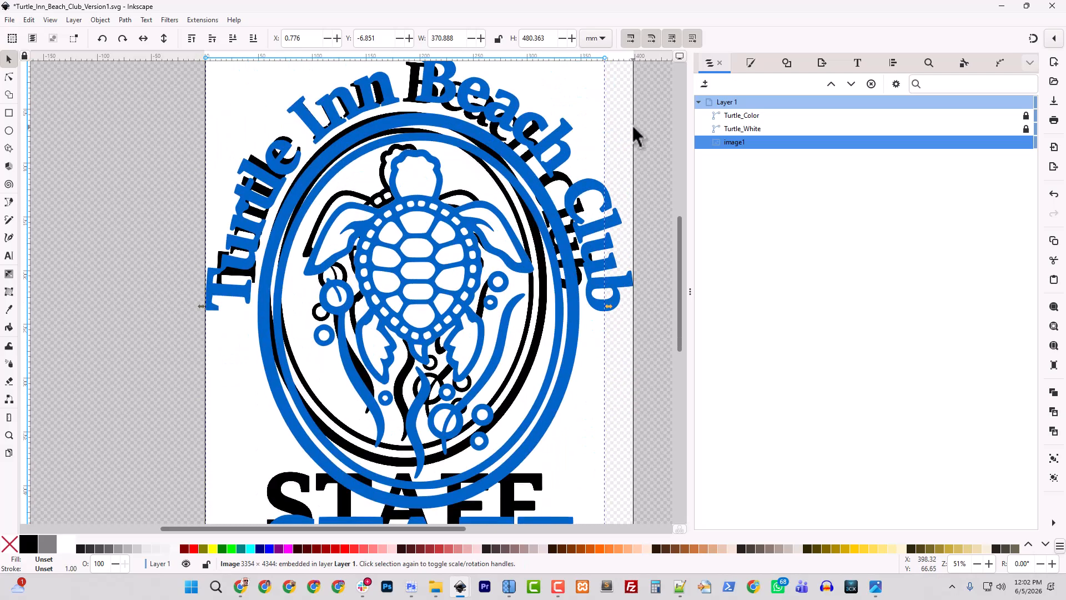
# Enlarge the black logo image to about 408 × 528 mm and shift it behind the blue logo
pyautogui.scroll(-9, 594, 452)
pyautogui.moveTo(608, 392); pyautogui.dragTo(647, 451)
pyautogui.moveTo(613, 391); pyautogui.dragTo(604, 392)
# Enlarge the black logo image to about 412 × 534 mm and nudge it to about X -6.5 mm, Y -11.8 mm
pyautogui.scroll(8, 619, 405)
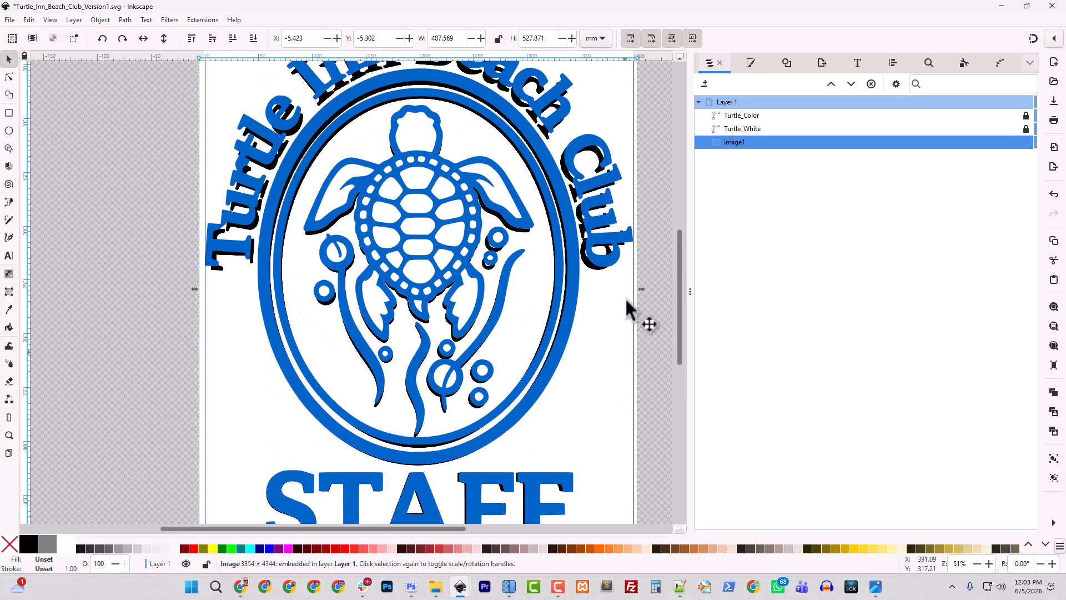
pyautogui.moveTo(638, 177); pyautogui.dragTo(644, 174)
pyautogui.scroll(-10, 583, 340)
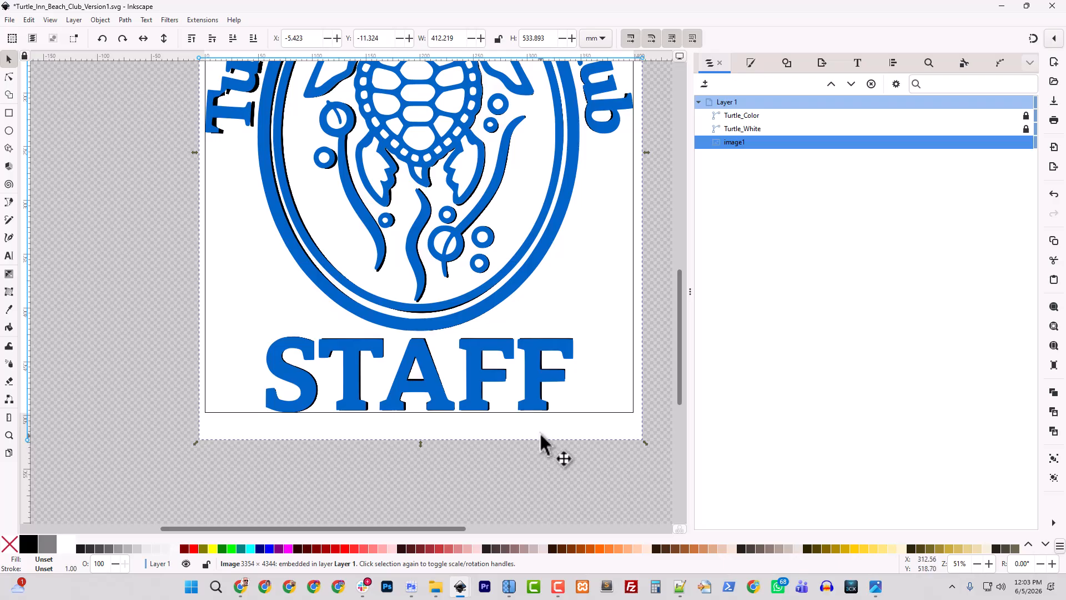
pyautogui.moveTo(540, 435); pyautogui.dragTo(537, 433)
pyautogui.moveTo(535, 434); pyautogui.dragTo(536, 434)
# Stretch the black logo image outward at its upper-left corner and both side edges to about 419 × 536 mm
pyautogui.scroll(6, 555, 439)
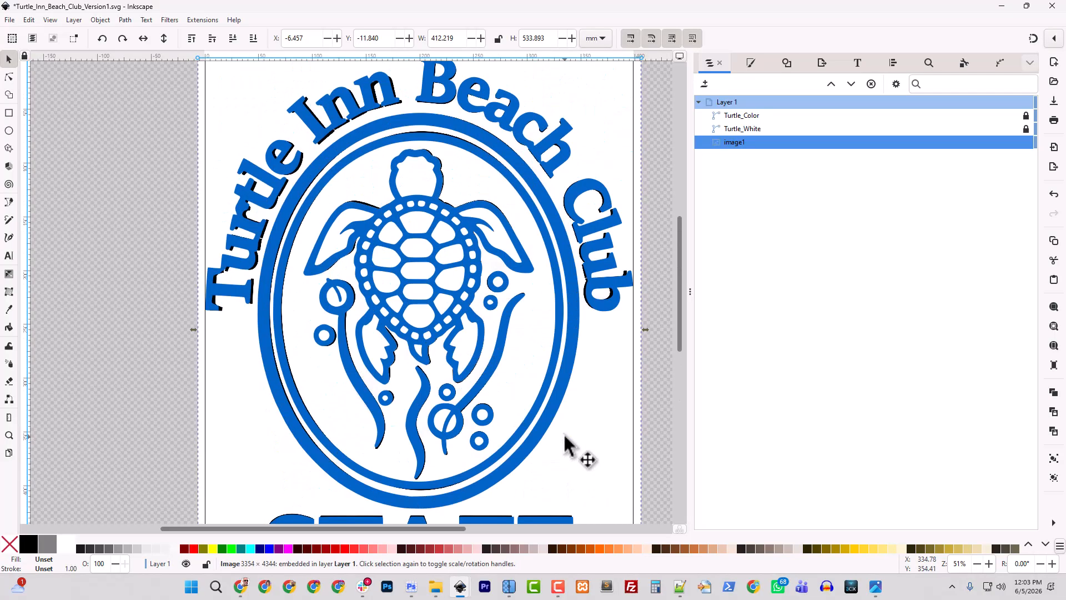
pyautogui.scroll(5, 344, 211)
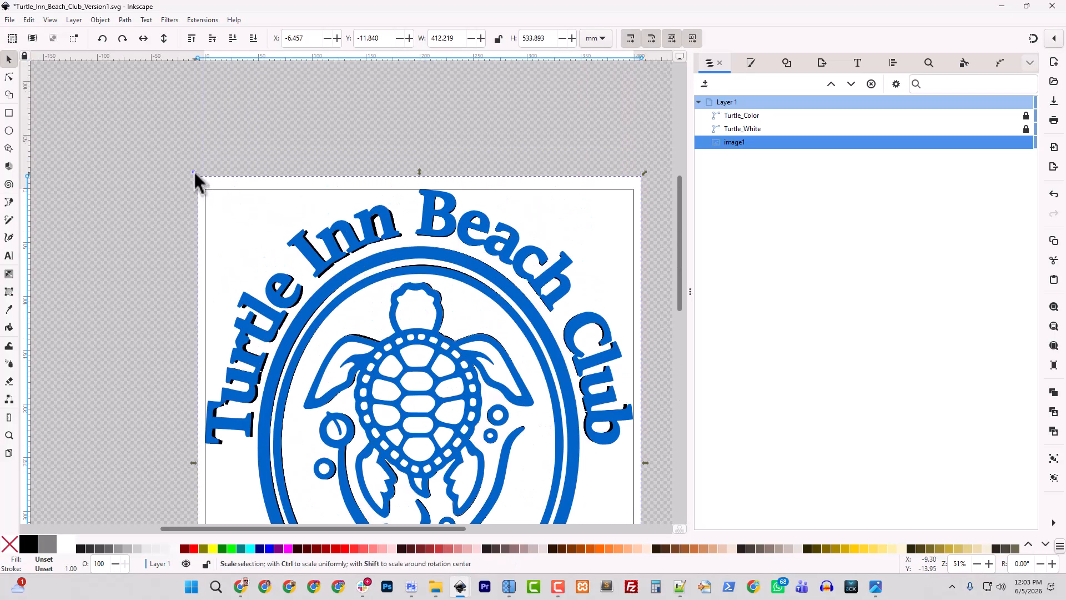
pyautogui.moveTo(193, 173); pyautogui.dragTo(187, 167)
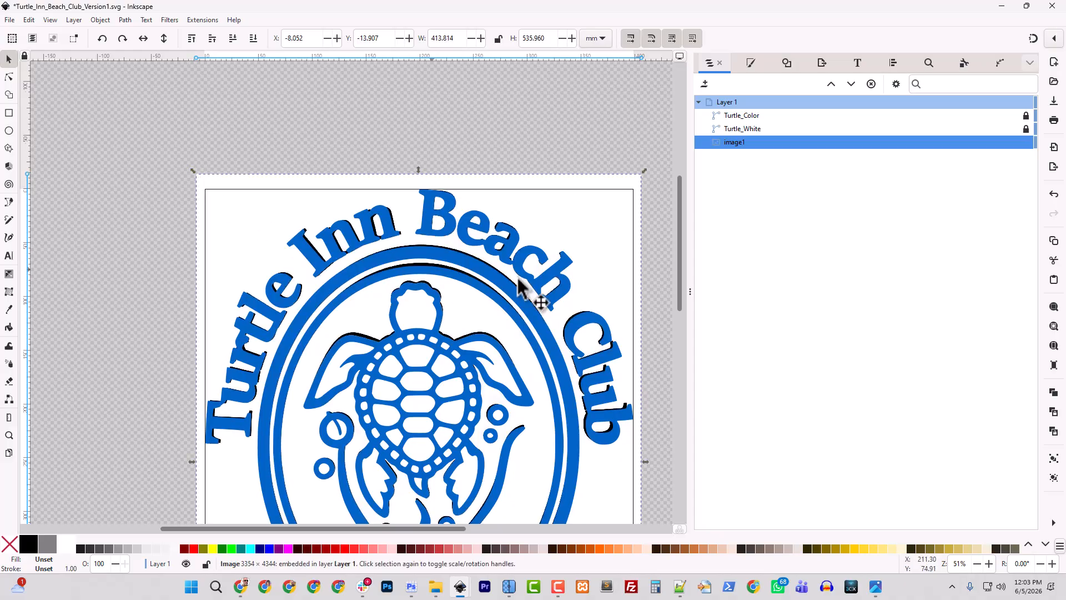
pyautogui.scroll(-6, 566, 412)
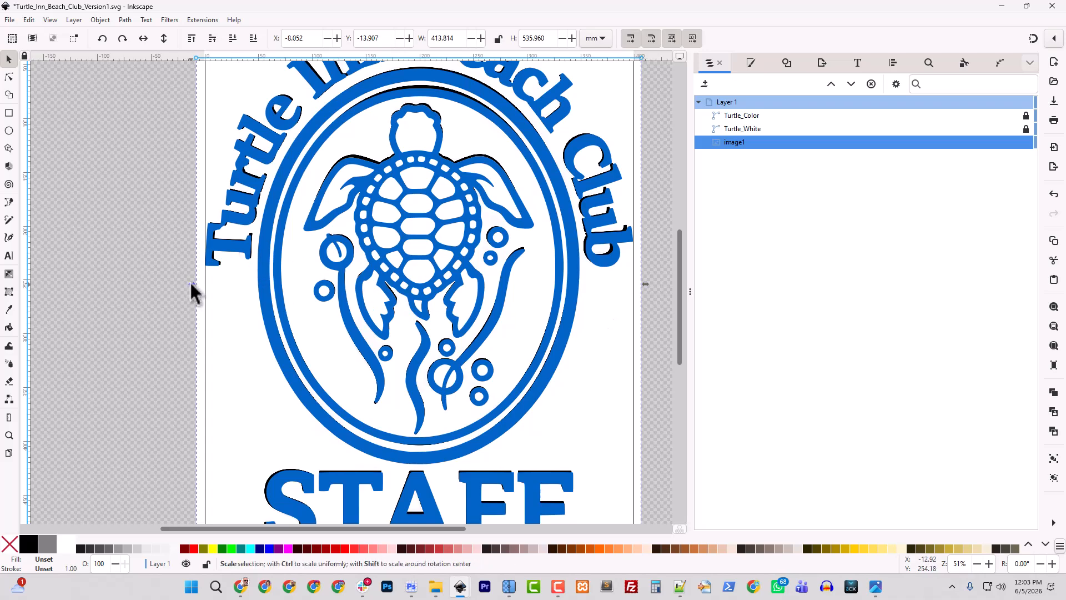
pyautogui.moveTo(188, 281); pyautogui.dragTo(185, 281)
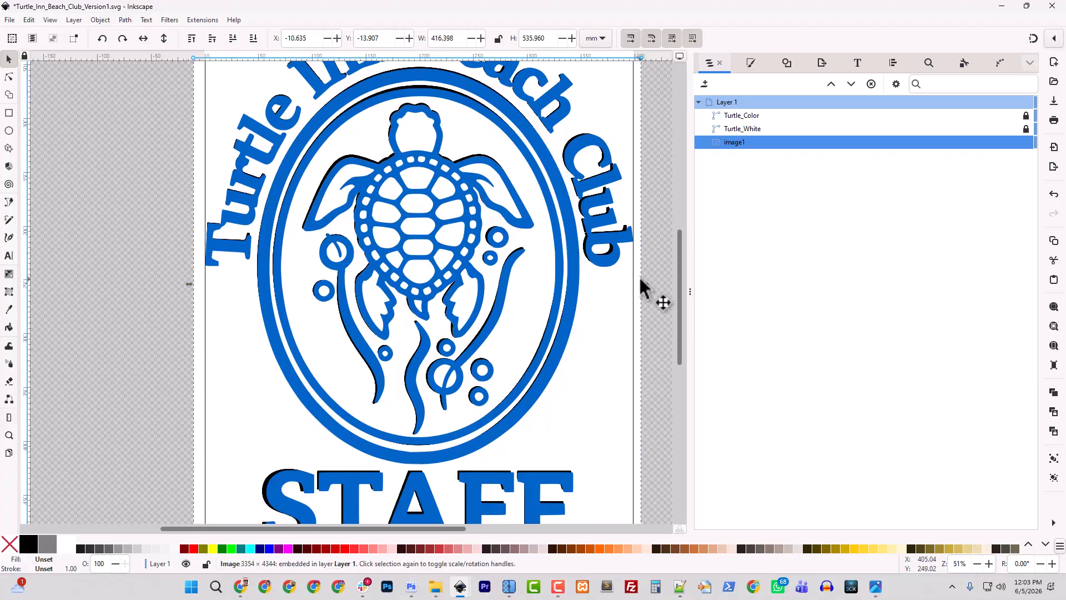
pyautogui.moveTo(644, 278); pyautogui.dragTo(649, 285)
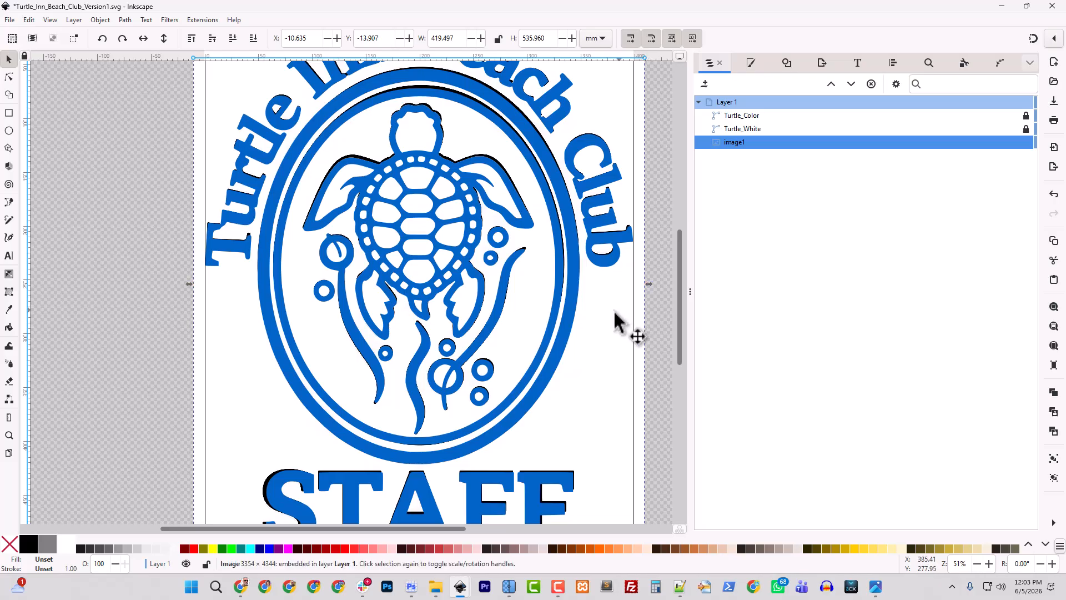
# Nudge the black logo image down about 1.5 mm and shrink it from its lower-left corner to about 418 × 534 mm
pyautogui.scroll(-5, 536, 357)
pyautogui.scroll(5, 448, 244)
pyautogui.moveTo(426, 209); pyautogui.dragTo(427, 217)
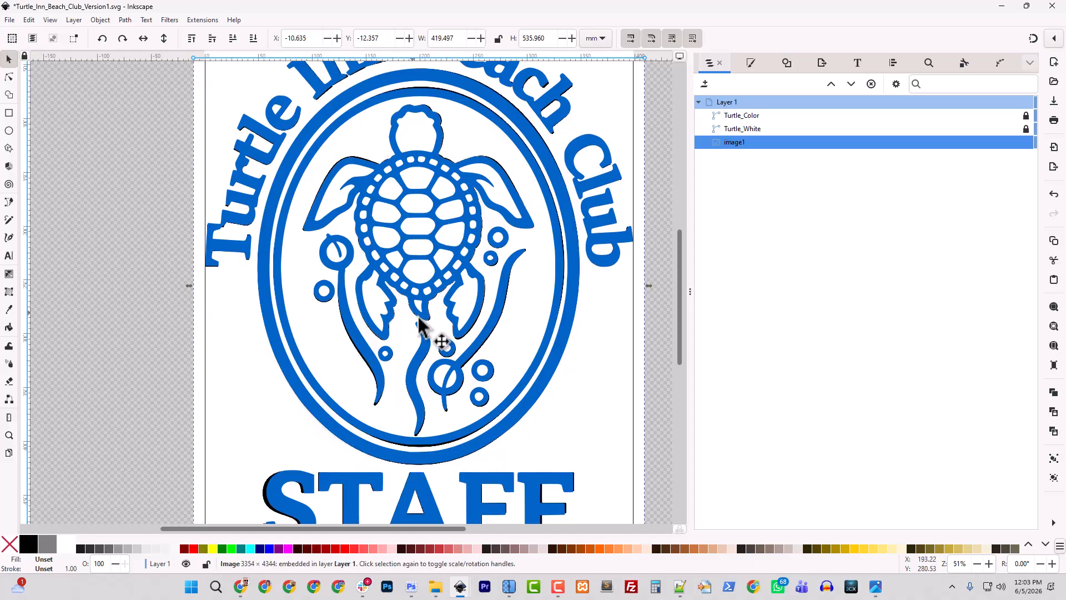
pyautogui.scroll(-5, 444, 389)
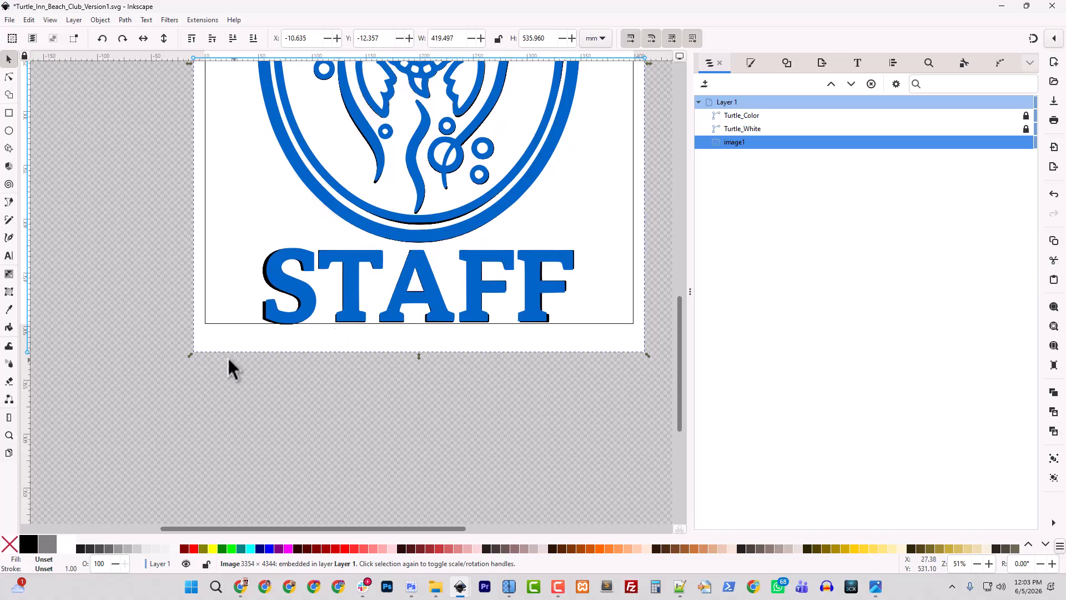
pyautogui.moveTo(185, 352); pyautogui.dragTo(188, 352)
# Fine-tune the black logo image's edges behind the blue artwork, resizing it to about 416 × 531 mm
pyautogui.scroll(3, 258, 351)
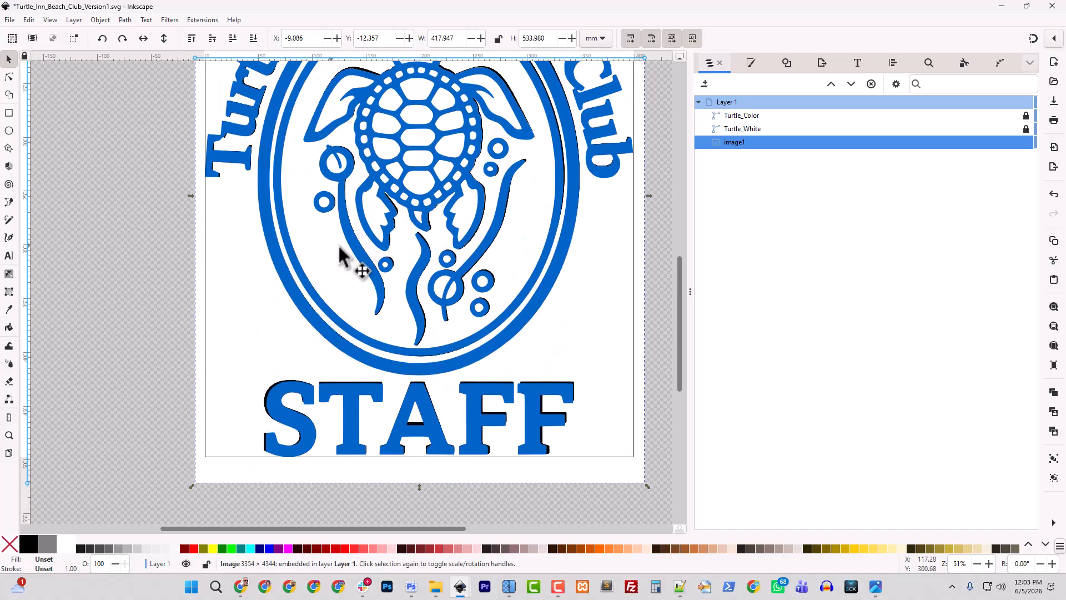
pyautogui.scroll(2, 340, 248)
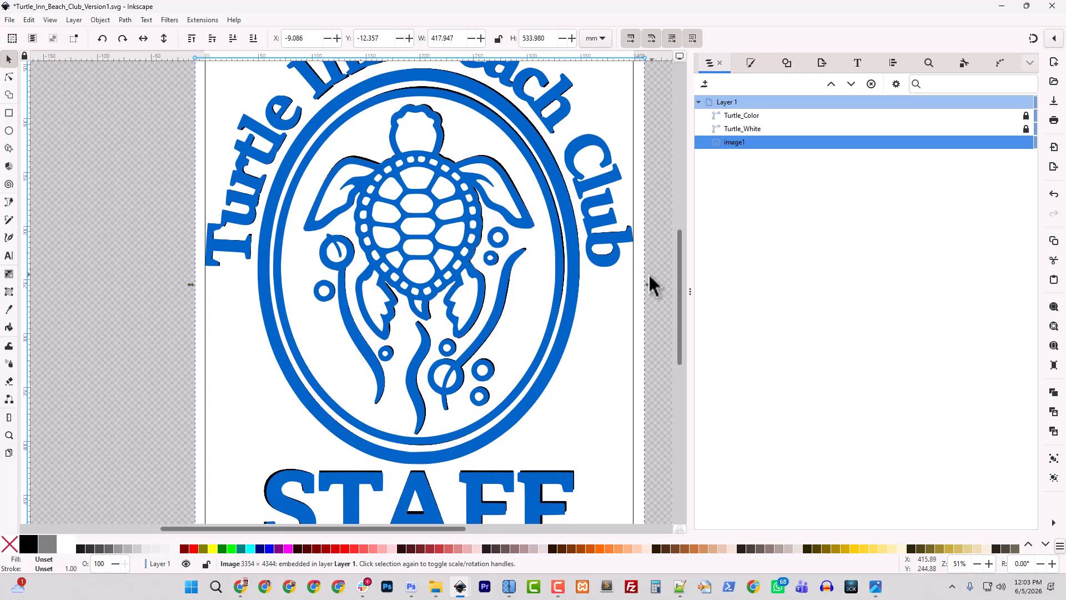
pyautogui.moveTo(649, 277); pyautogui.dragTo(647, 286)
pyautogui.scroll(4, 261, 250)
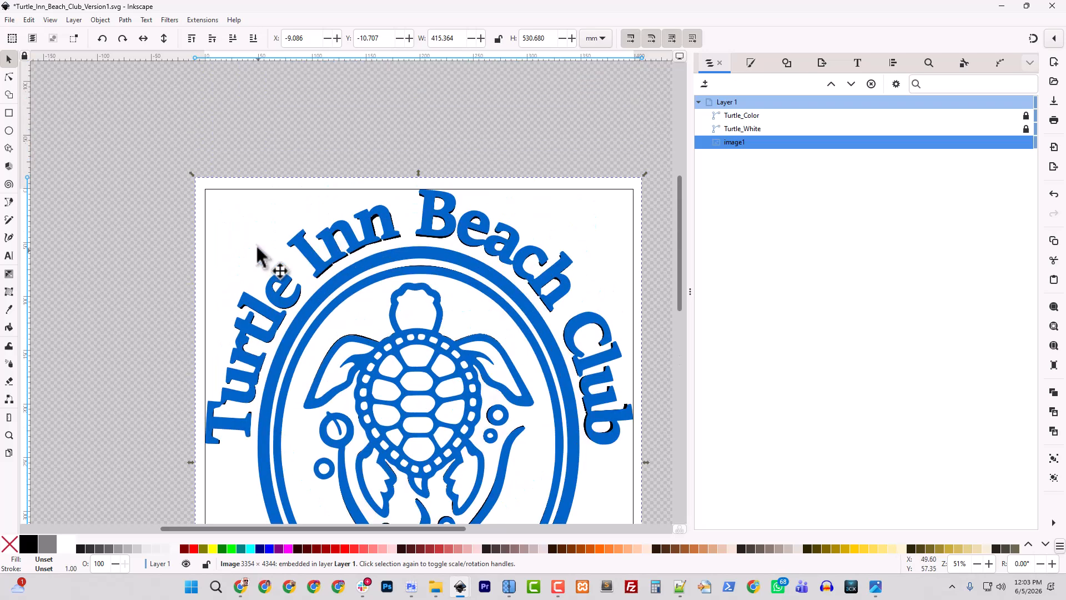
pyautogui.moveTo(190, 173); pyautogui.dragTo(191, 174)
pyautogui.scroll(-5, 381, 309)
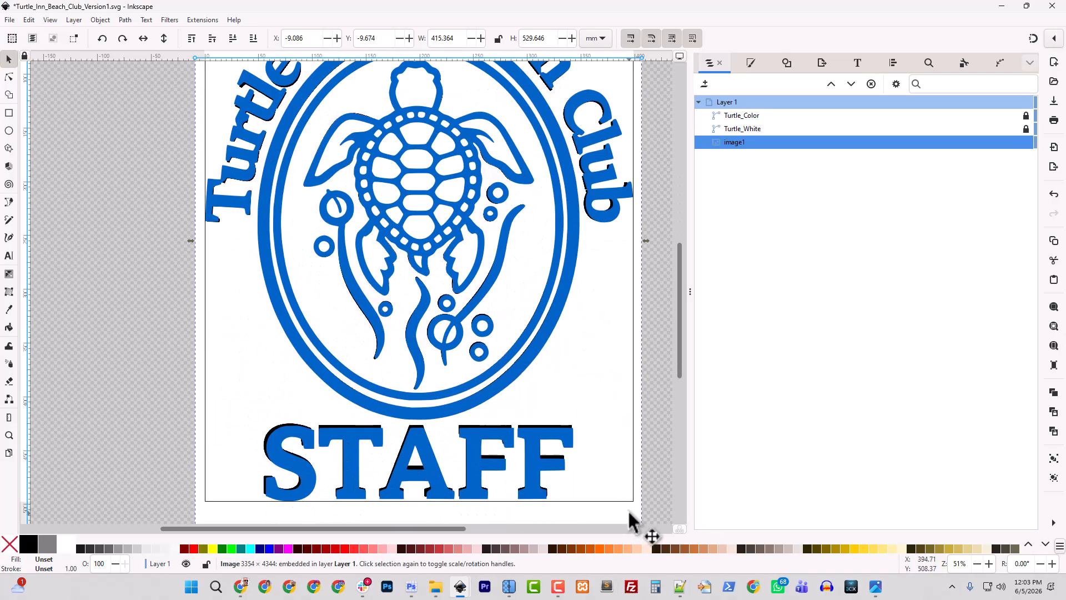
pyautogui.scroll(-3, 633, 508)
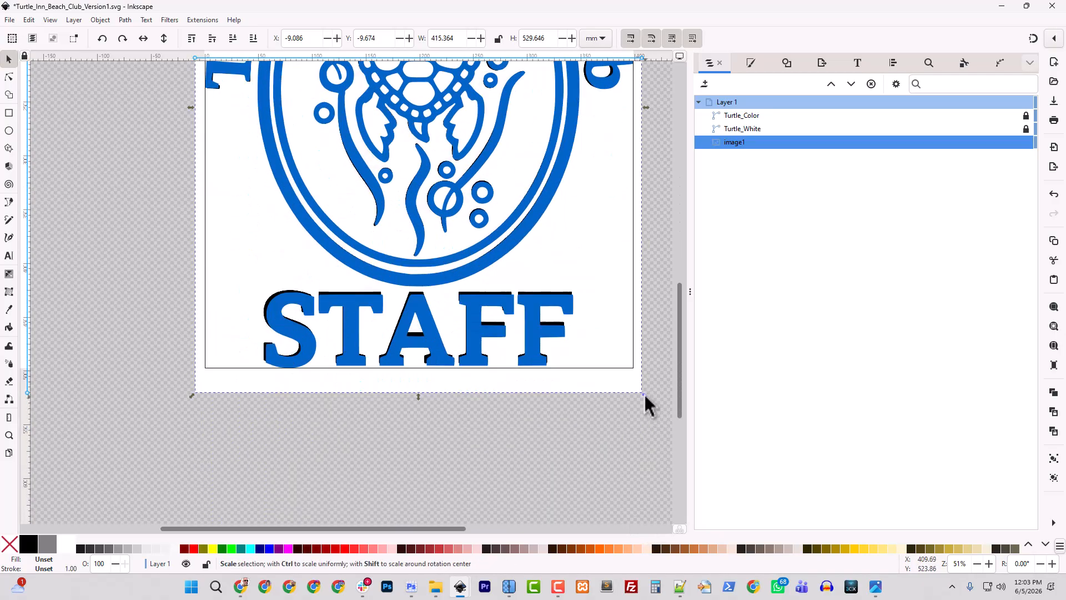
pyautogui.moveTo(644, 392); pyautogui.dragTo(644, 394)
pyautogui.scroll(6, 605, 423)
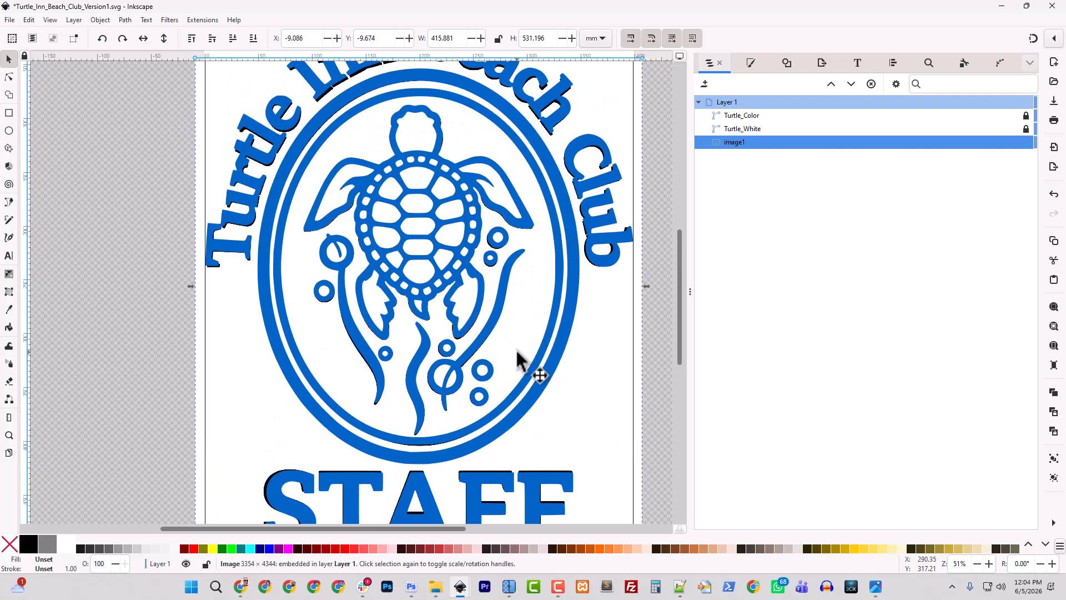
pyautogui.scroll(3, 516, 360)
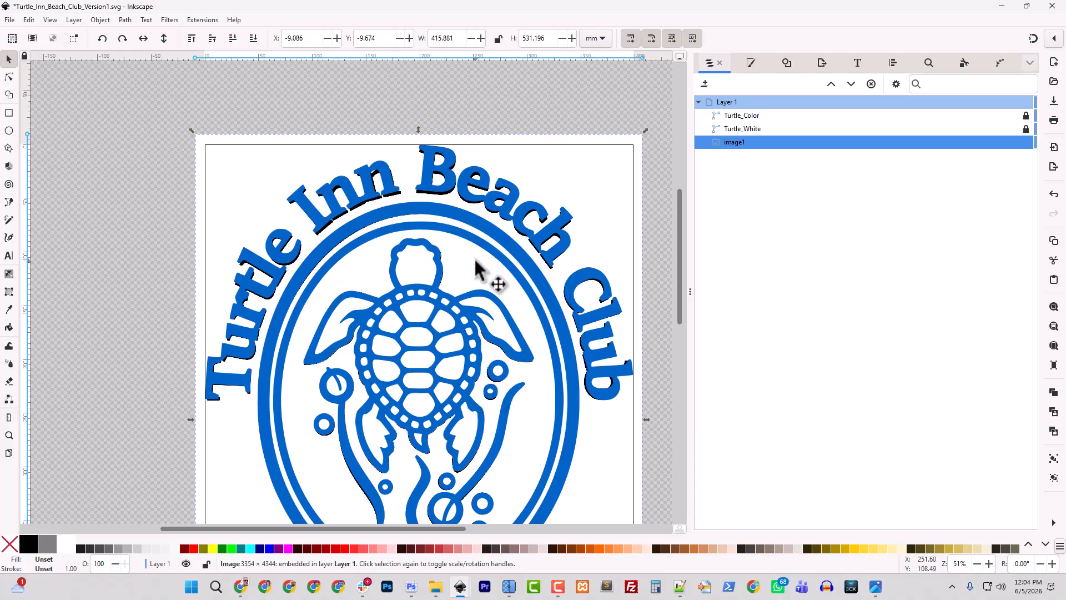
# Group the Turtle_Color and Turtle_White paths
pyautogui.click(748, 129)
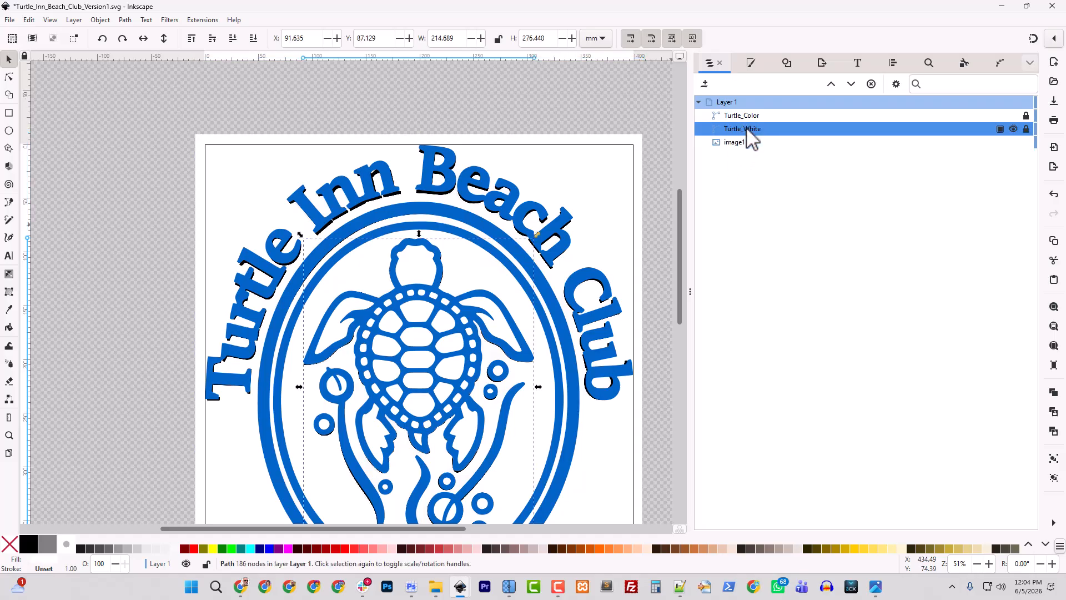
pyautogui.keyDown('shift'); pyautogui.click(746, 117); pyautogui.keyUp('shift')
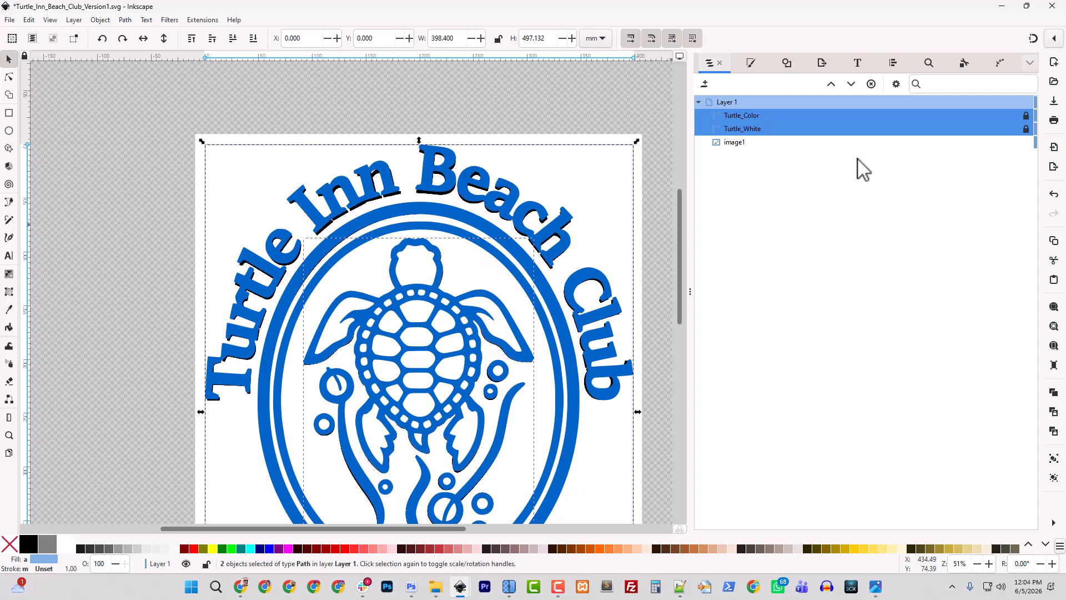
pyautogui.hotkey('ctrl', 'g')
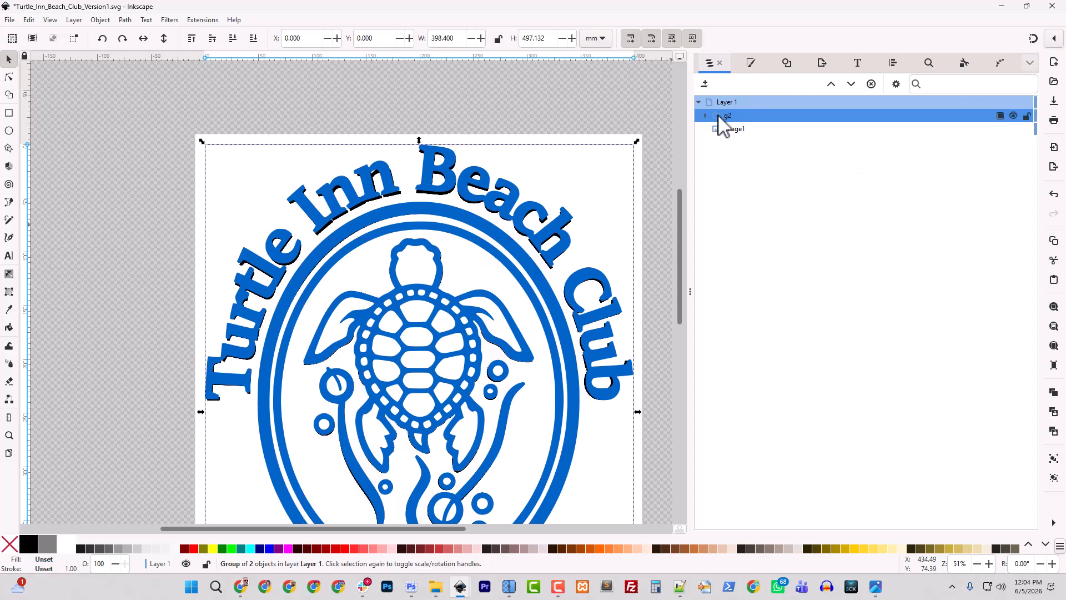
# Hide the g2 group so only the black logo image shows
pyautogui.click(1014, 116)
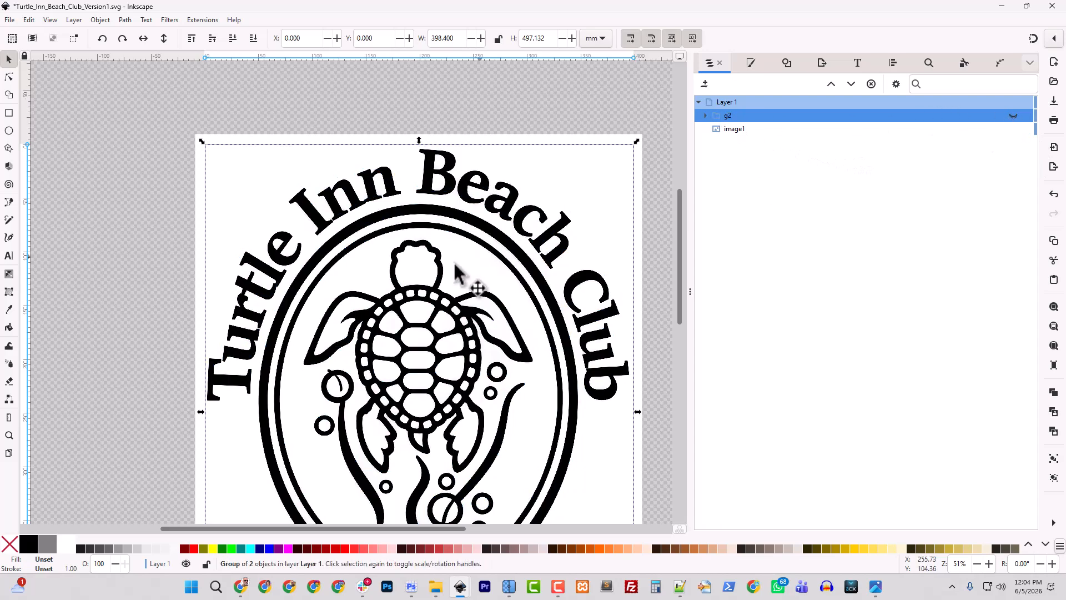
pyautogui.scroll(-5, 467, 278)
pyautogui.click(9, 78)
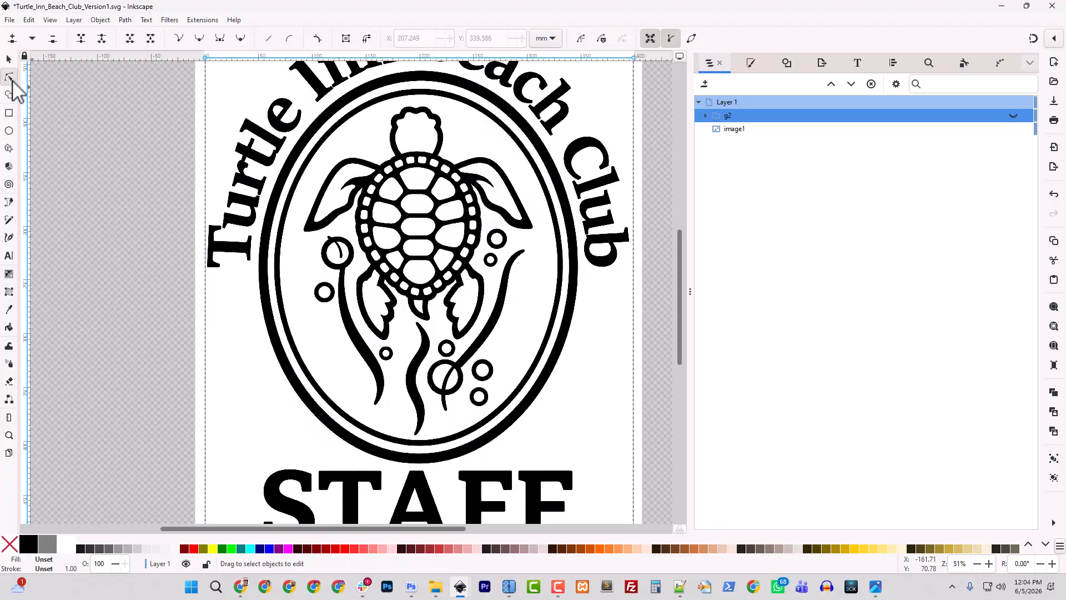
# Trace the black logo image as a single scan using brightness cutoff with threshold 0.450, speckles 2, smooth corners 1.00 and optimize 0.200
pyautogui.click(787, 65)
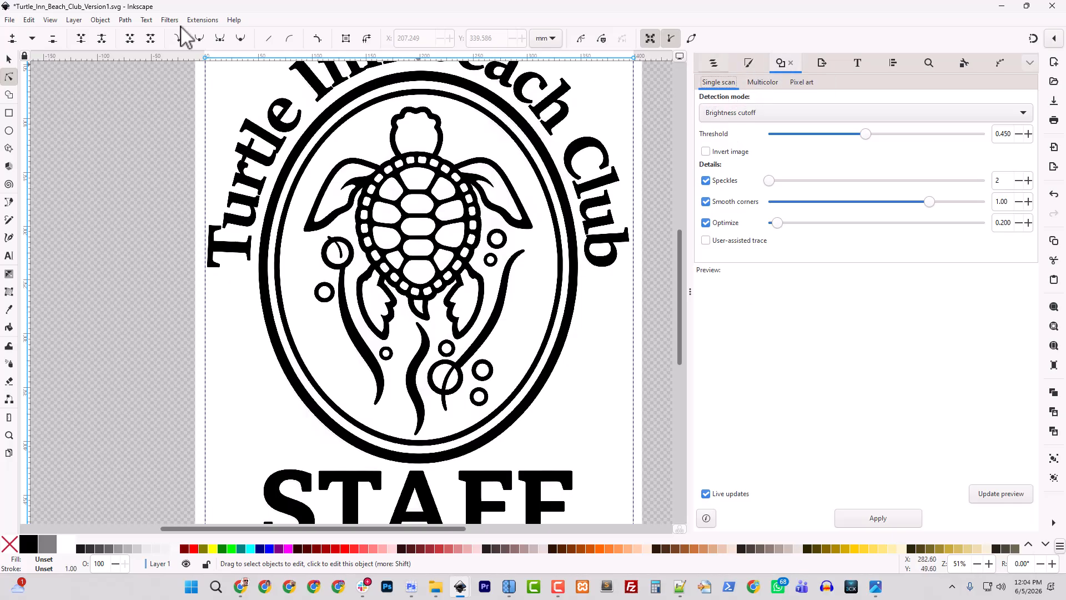
pyautogui.click(126, 20)
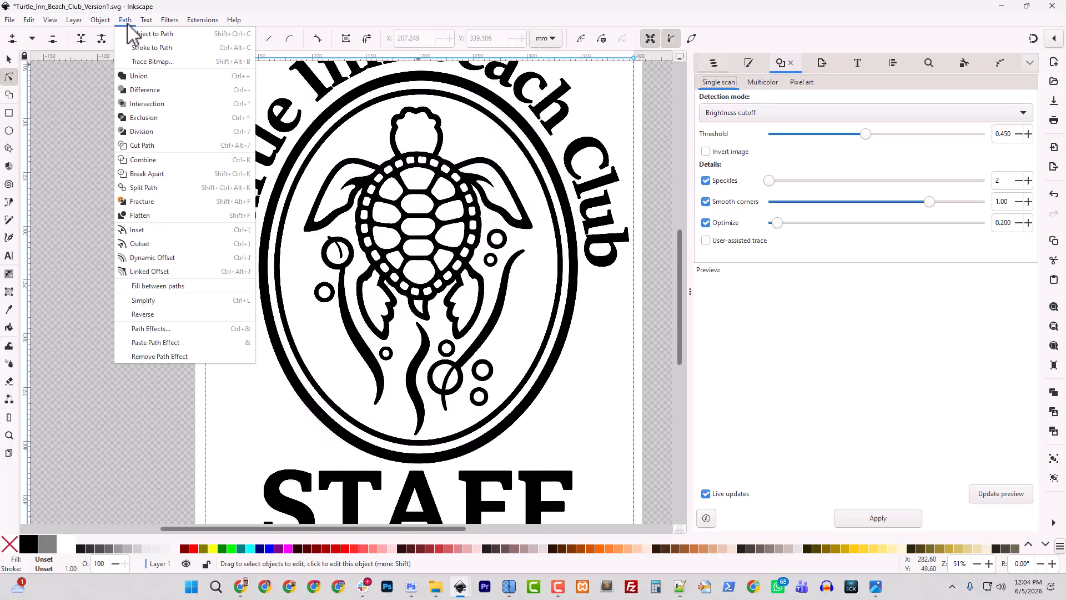
pyautogui.click(155, 64)
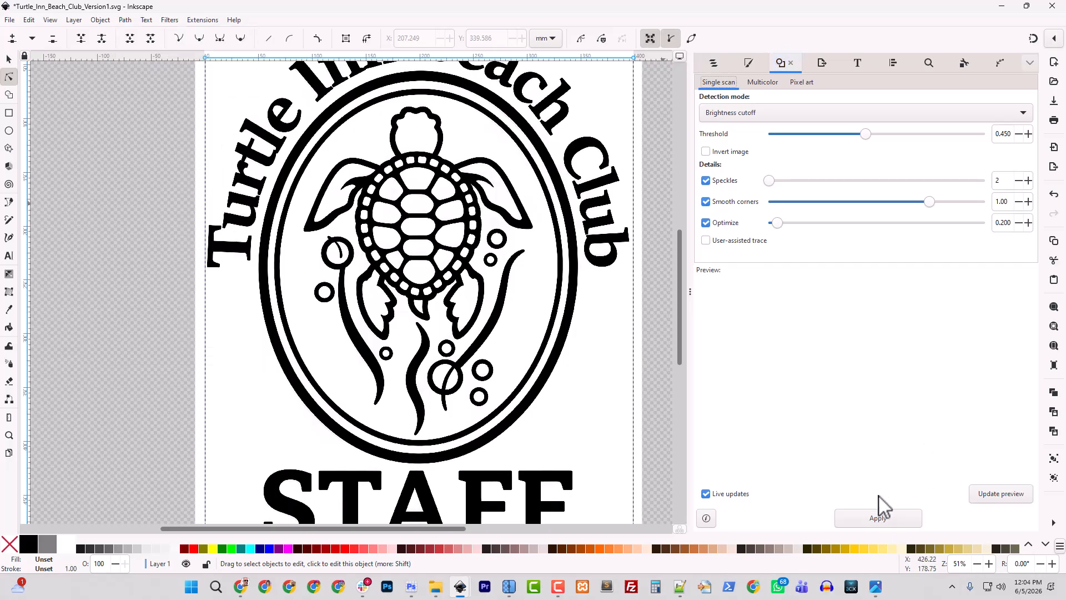
pyautogui.click(9, 58)
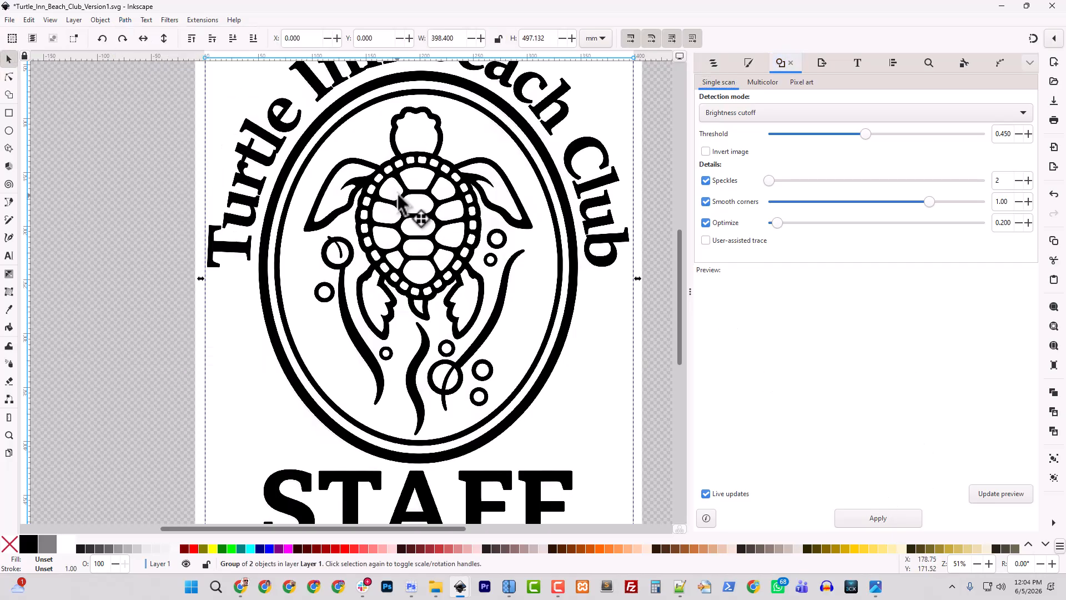
pyautogui.click(412, 212)
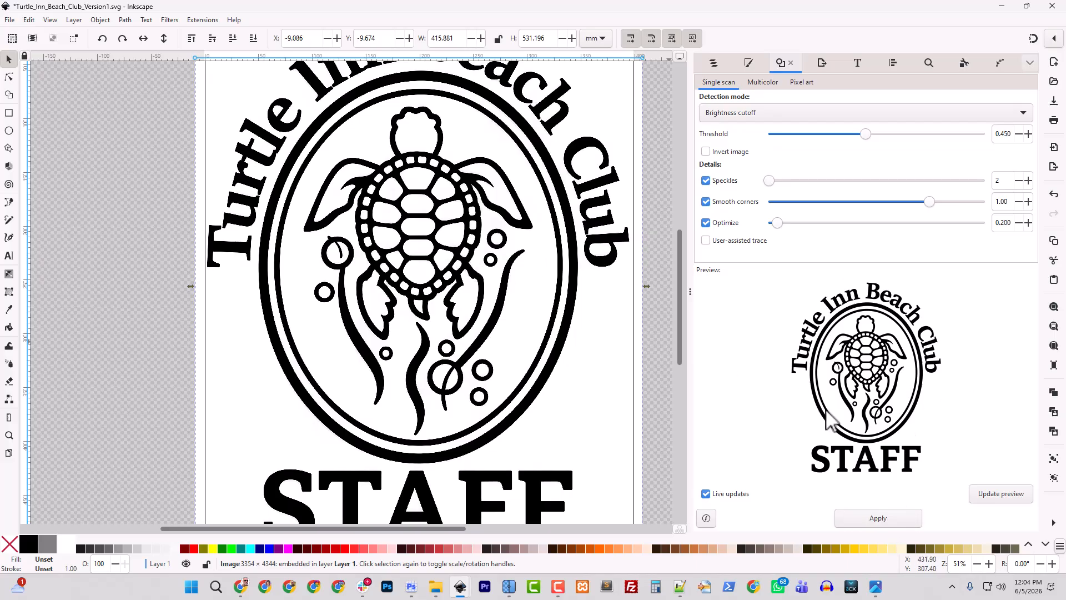
pyautogui.click(877, 521)
# Delete image1 and rename the traced path Turtle_Color2
pyautogui.click(712, 63)
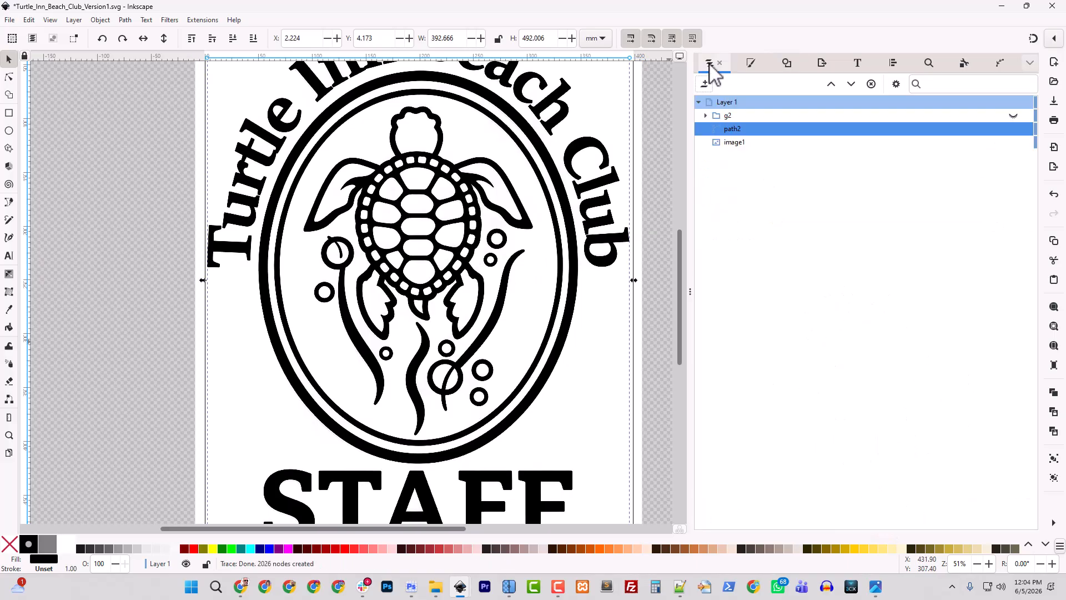
pyautogui.click(738, 143)
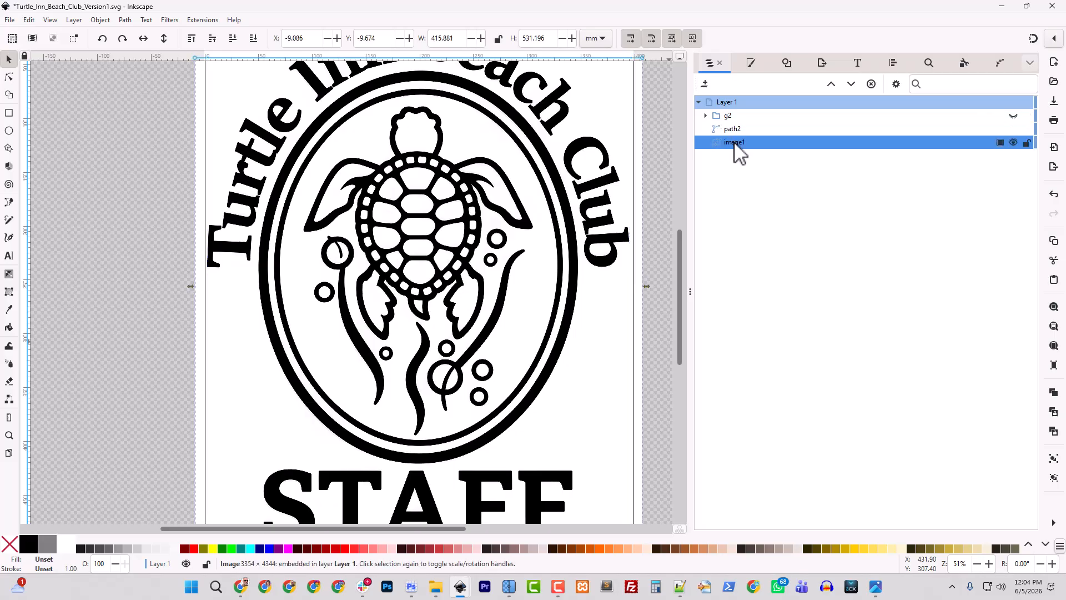
pyautogui.press('Delete')
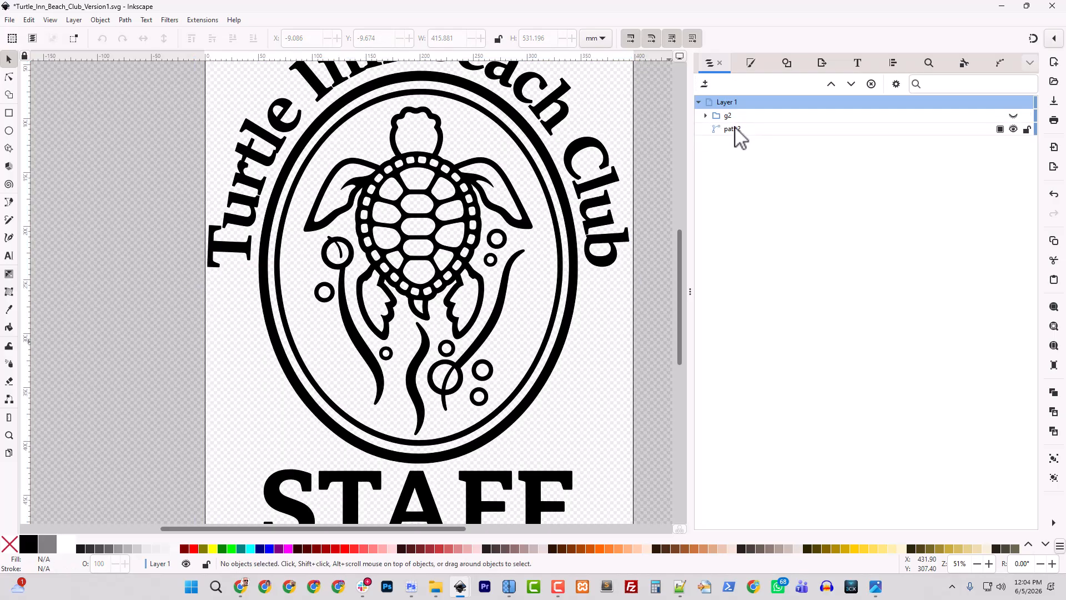
pyautogui.click(735, 131)
pyautogui.click(735, 131)
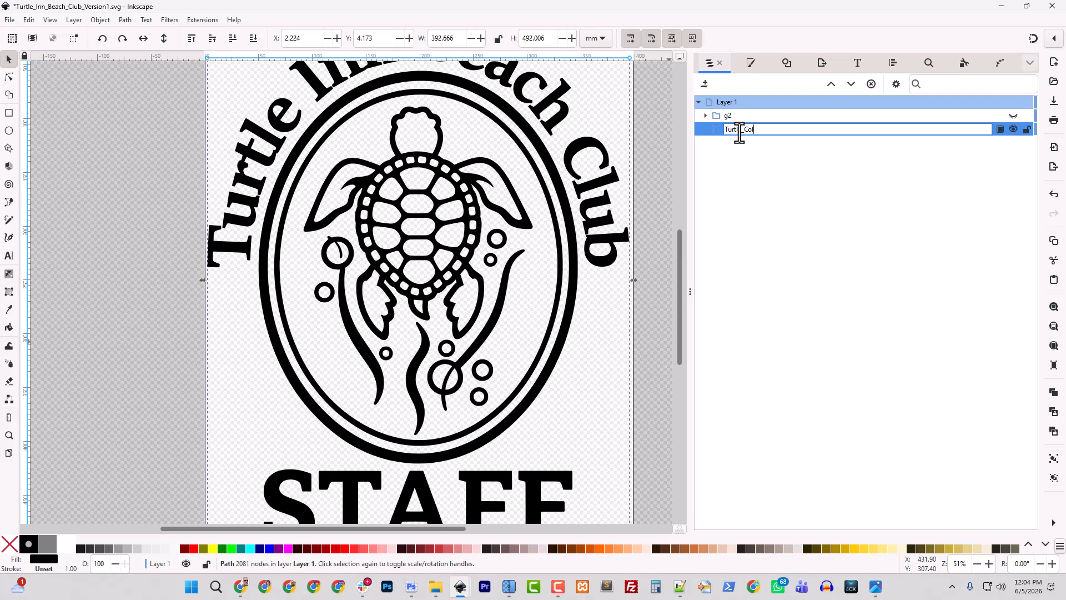
pyautogui.press('Return')
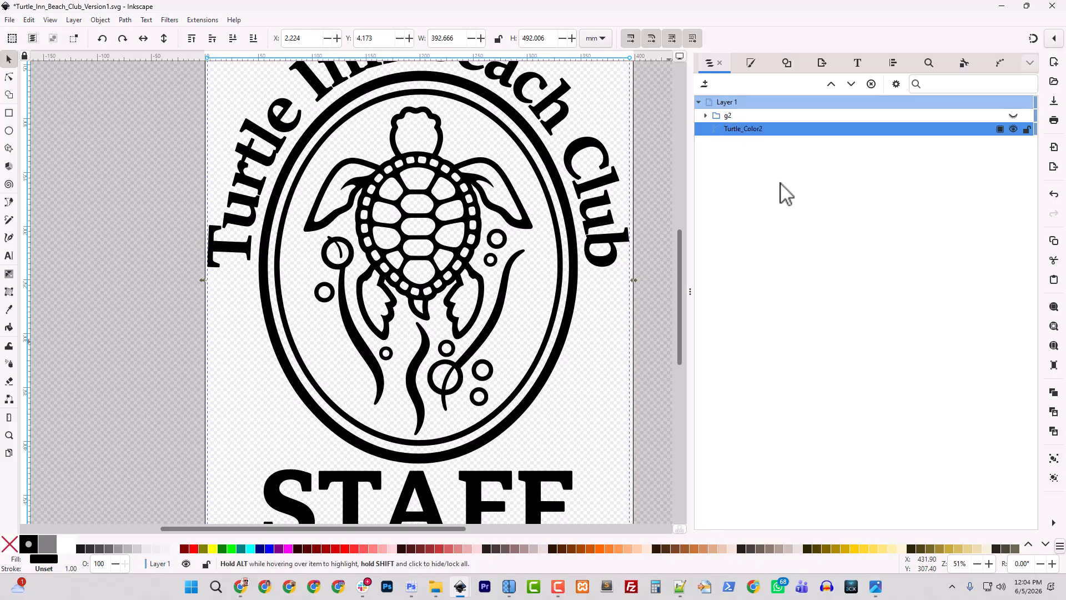
# Show the g2 group and fill Turtle_Color2 with the blue sampled from the original artwork, RGB 0, 99, 198
pyautogui.click(1014, 116)
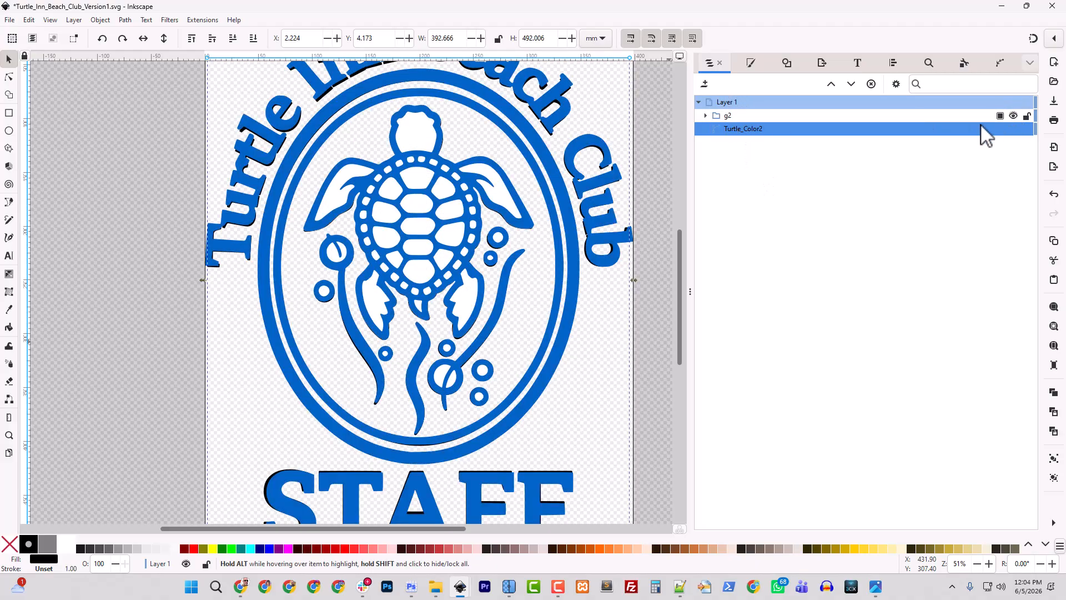
pyautogui.click(741, 131)
pyautogui.click(750, 67)
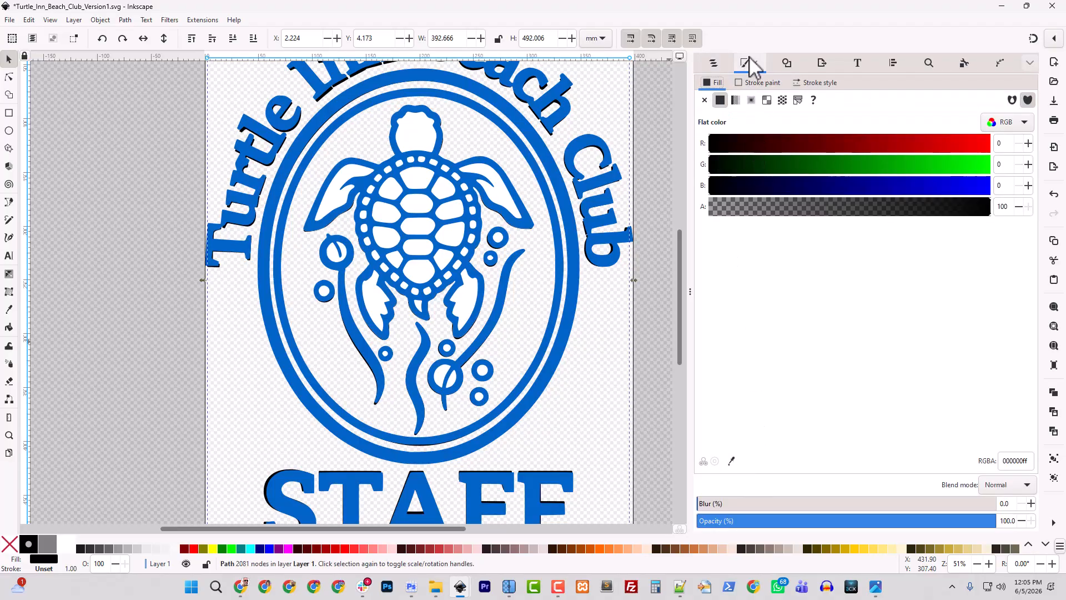
pyautogui.click(100, 20)
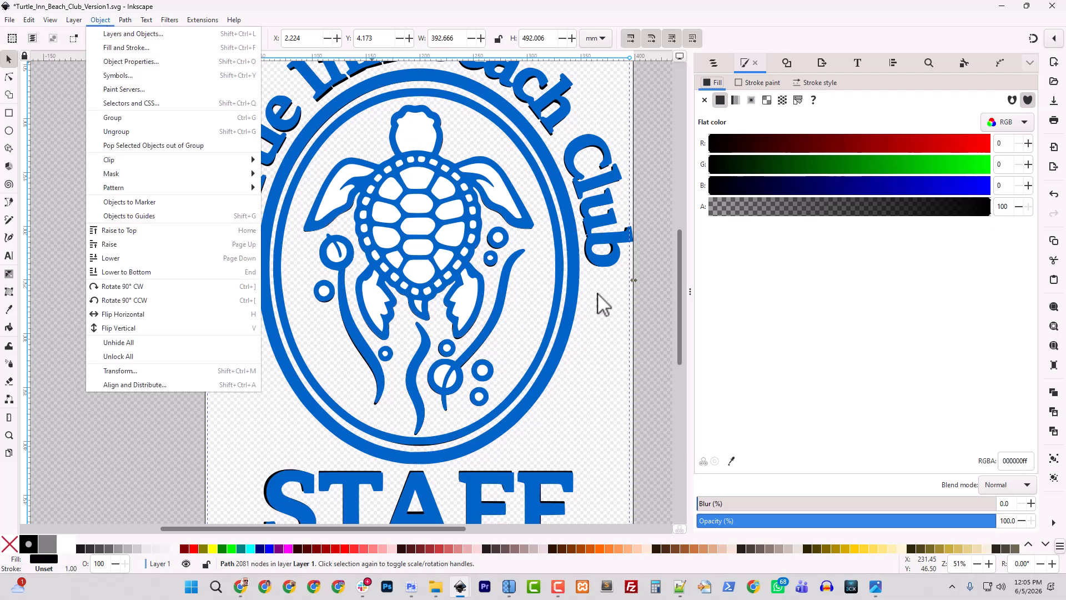
pyautogui.click(712, 408)
pyautogui.click(732, 460)
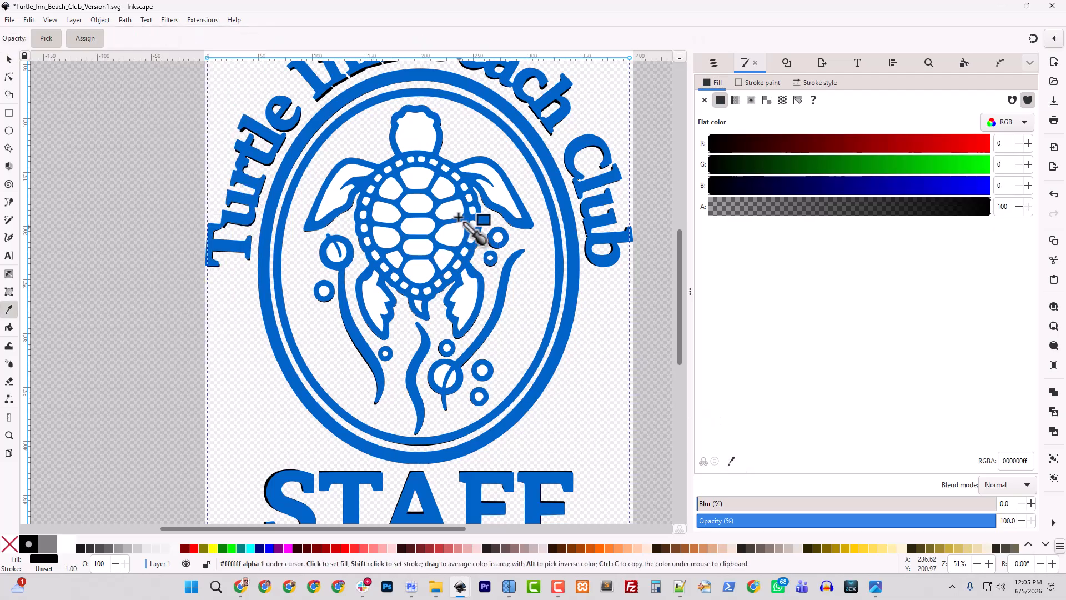
pyautogui.click(443, 145)
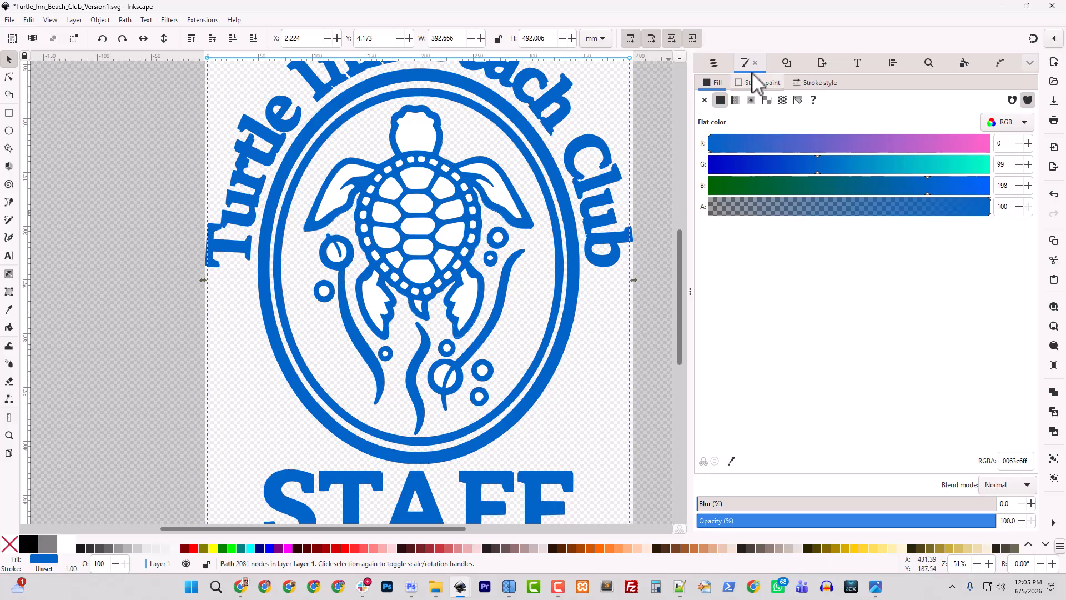
# Hide the g2 group so only the recolored Turtle_Color2 path shows
pyautogui.click(711, 63)
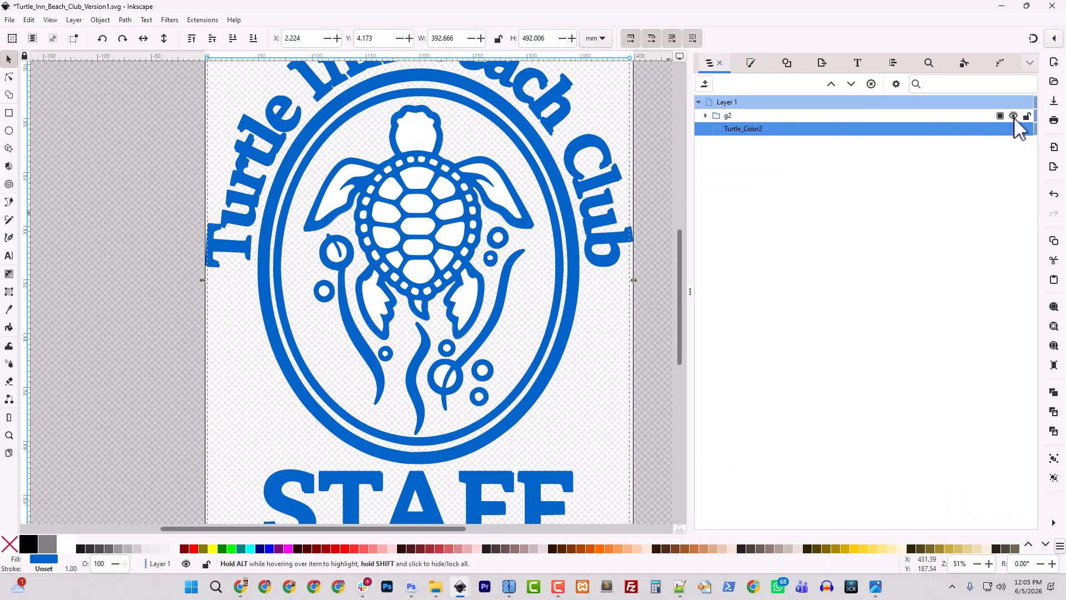
pyautogui.scroll(2, 452, 262)
pyautogui.scroll(-1, 453, 260)
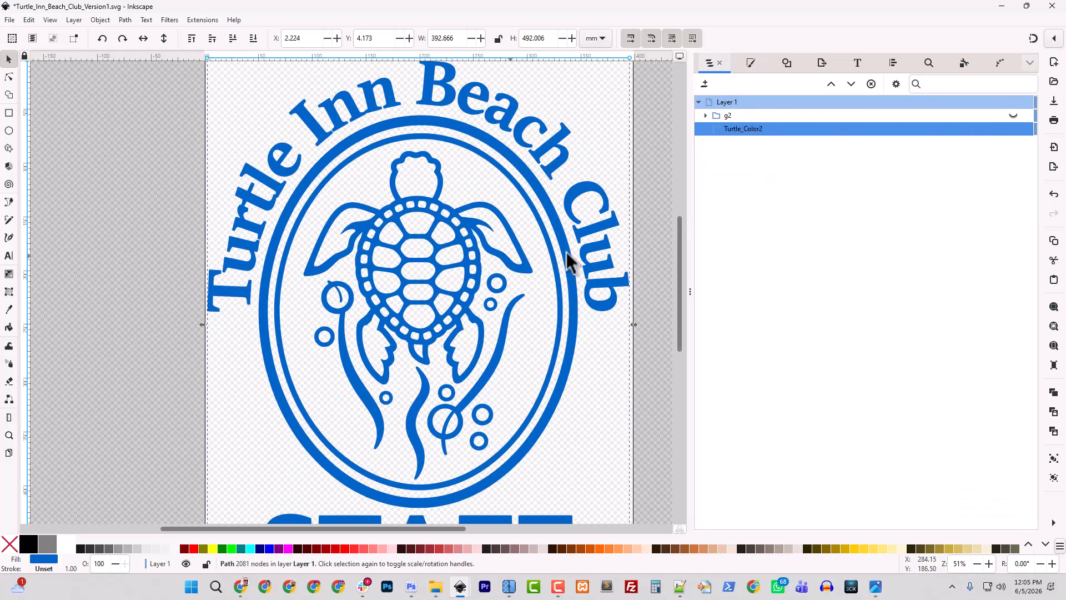
# Compare the original artwork in g2 with the new Turtle_Color2 trace by toggling the group's visibility
pyautogui.click(1013, 115)
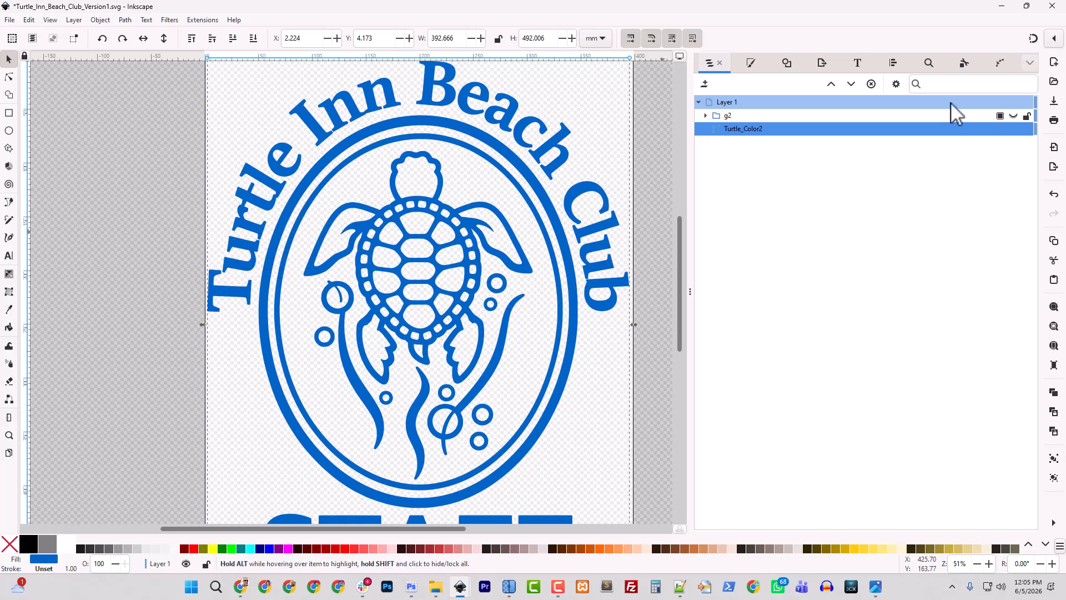
pyautogui.click(1013, 102)
pyautogui.click(1013, 102)
pyautogui.click(1013, 115)
pyautogui.click(1014, 115)
pyautogui.click(1013, 115)
pyautogui.click(1013, 115)
pyautogui.click(1014, 115)
pyautogui.click(1013, 115)
pyautogui.click(705, 116)
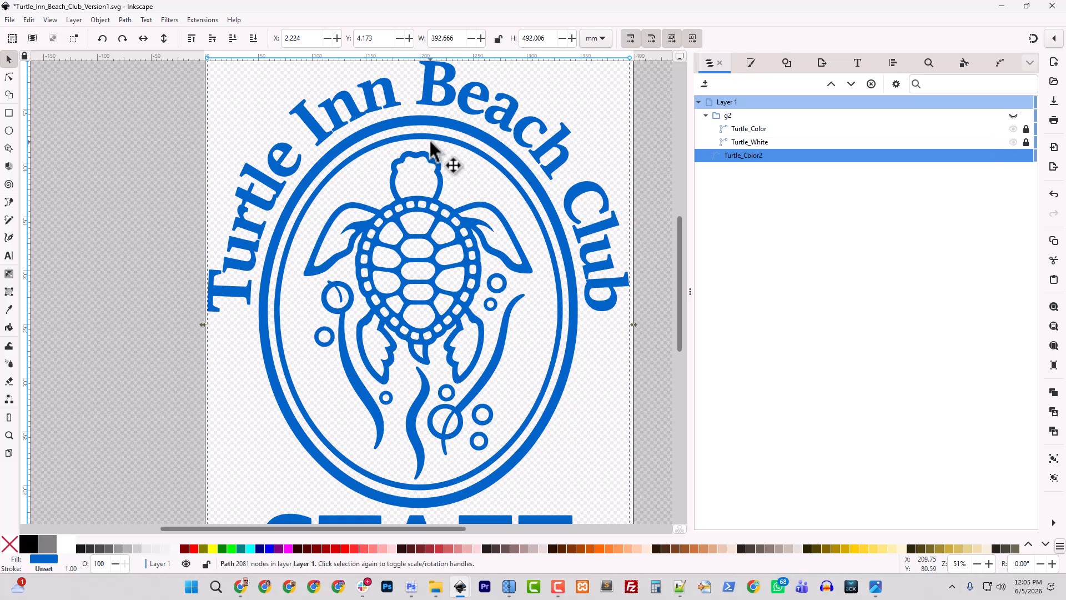
# Select the outer outline nodes of the turtle, bubbles and side seaweed strands in Turtle_Color2
pyautogui.click(9, 78)
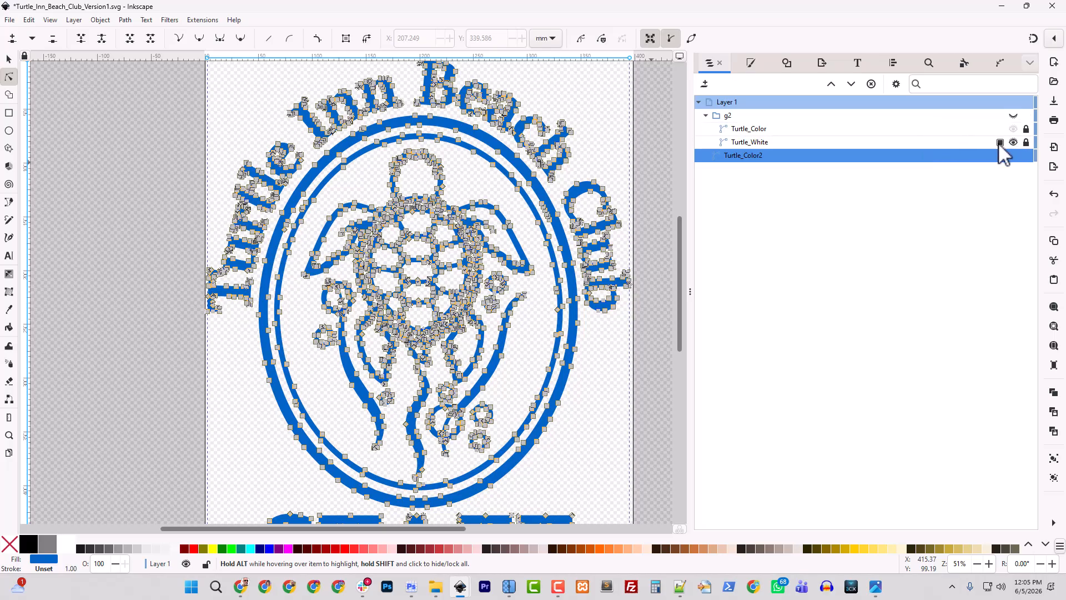
pyautogui.click(706, 115)
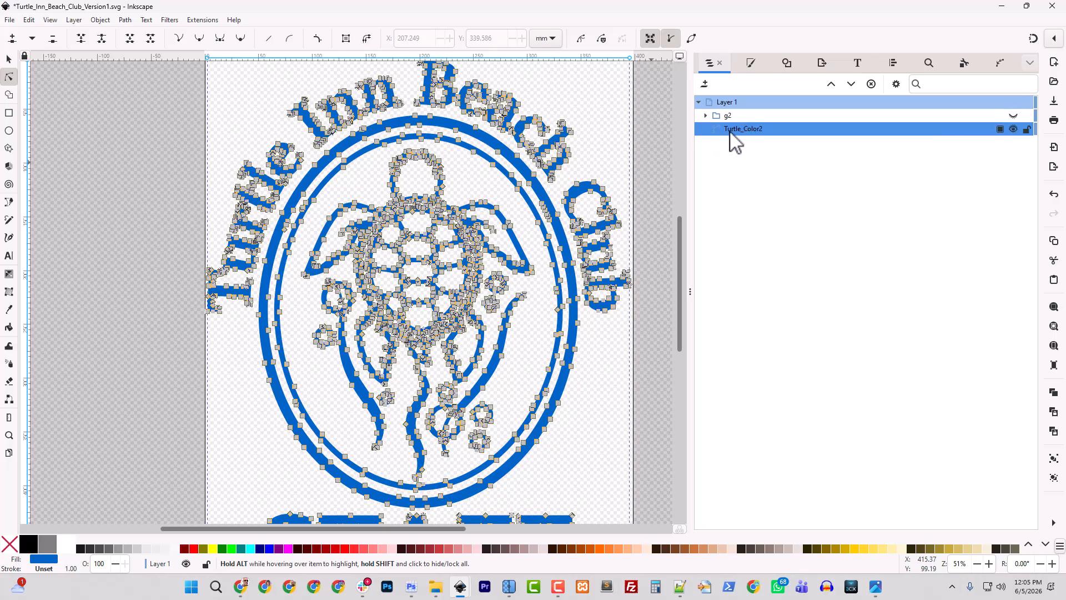
pyautogui.click(438, 161)
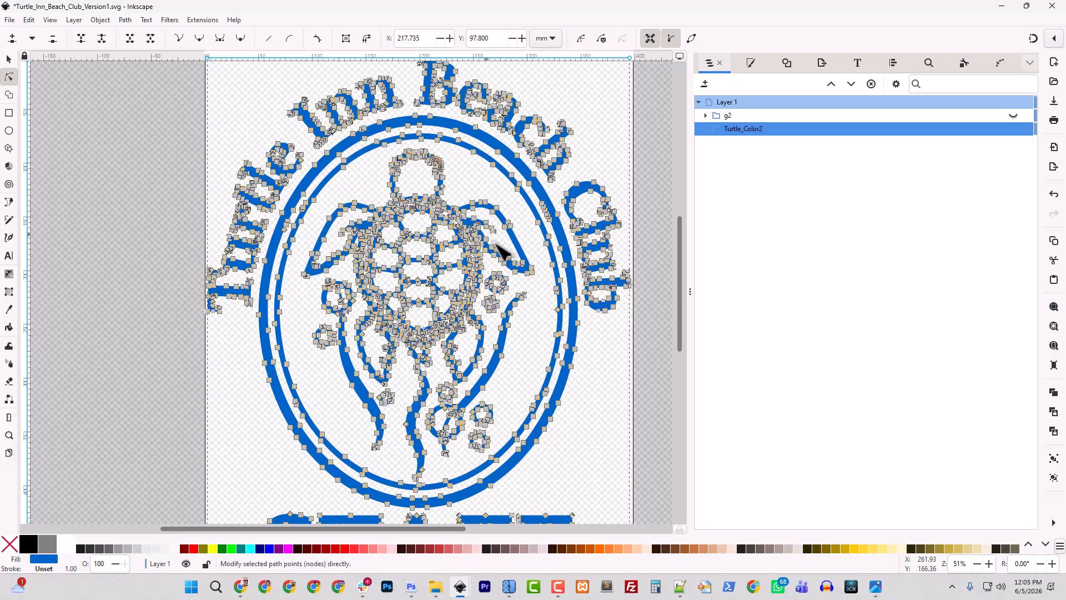
pyautogui.hotkey('ctrl', 'a')
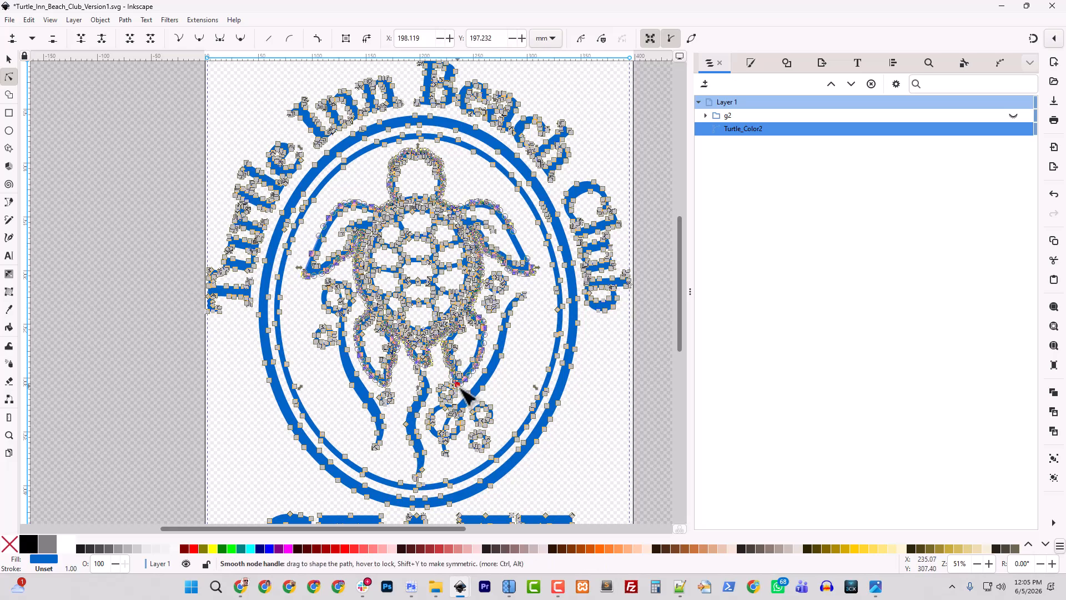
pyautogui.scroll(-2, 476, 382)
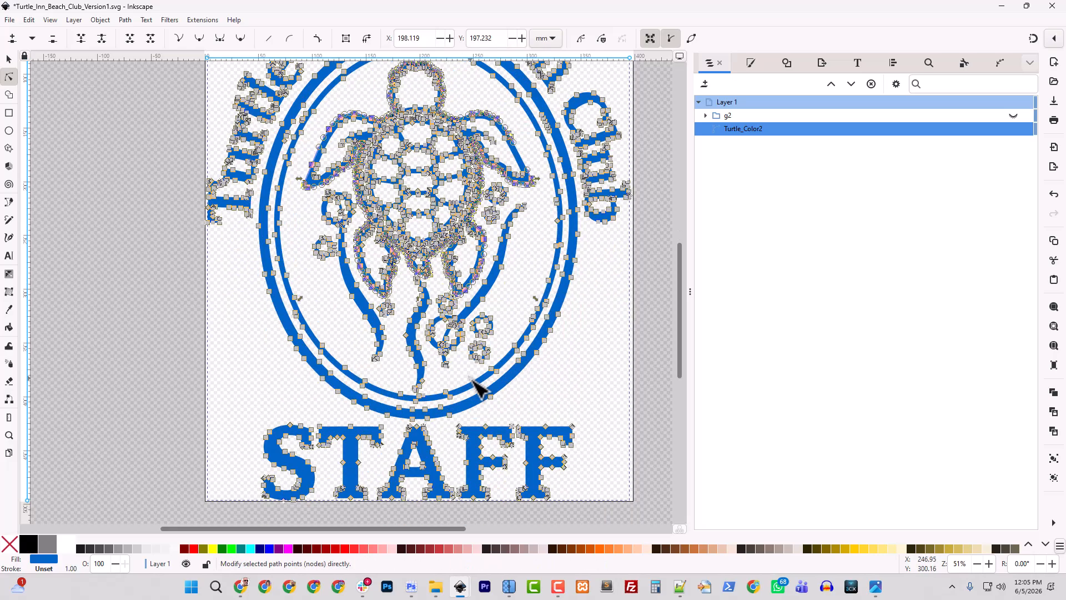
pyautogui.click(490, 318)
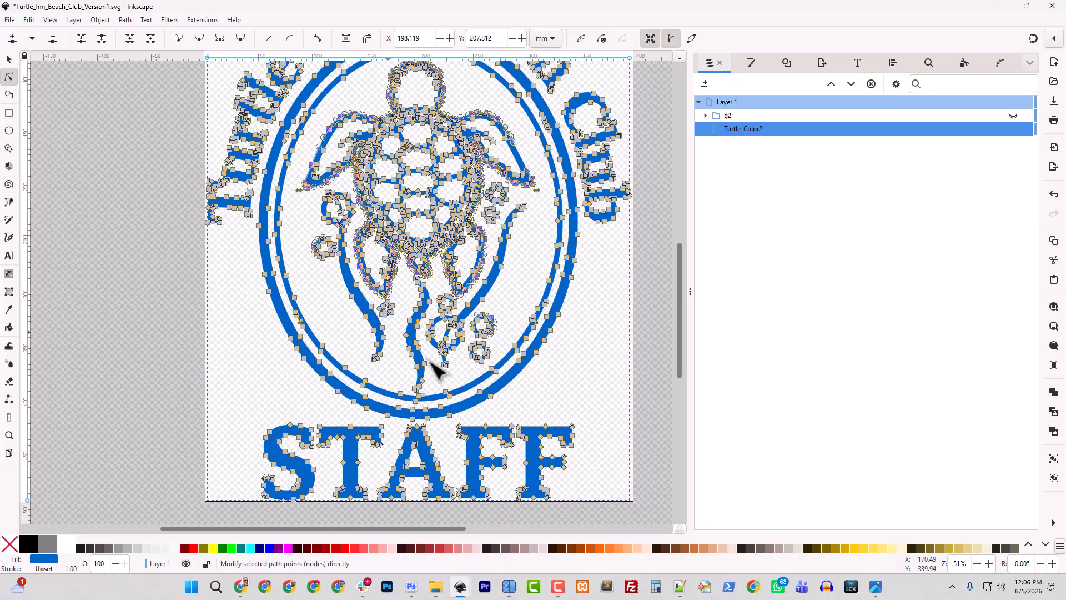
pyautogui.keyDown('shift'); pyautogui.click(471, 356); pyautogui.keyUp('shift')
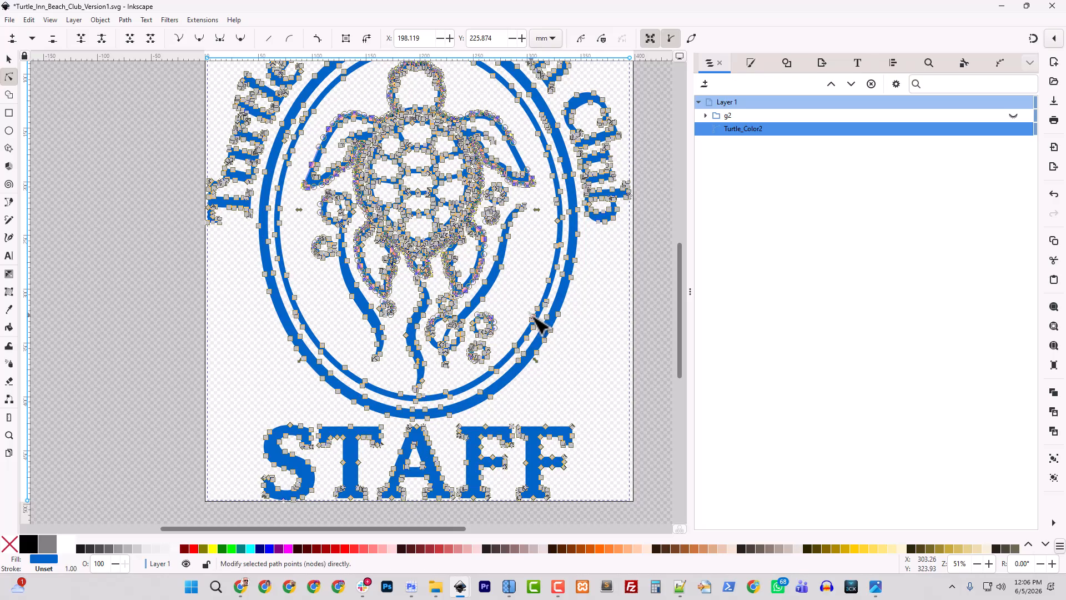
pyautogui.hotkey('ctrl', 'a')
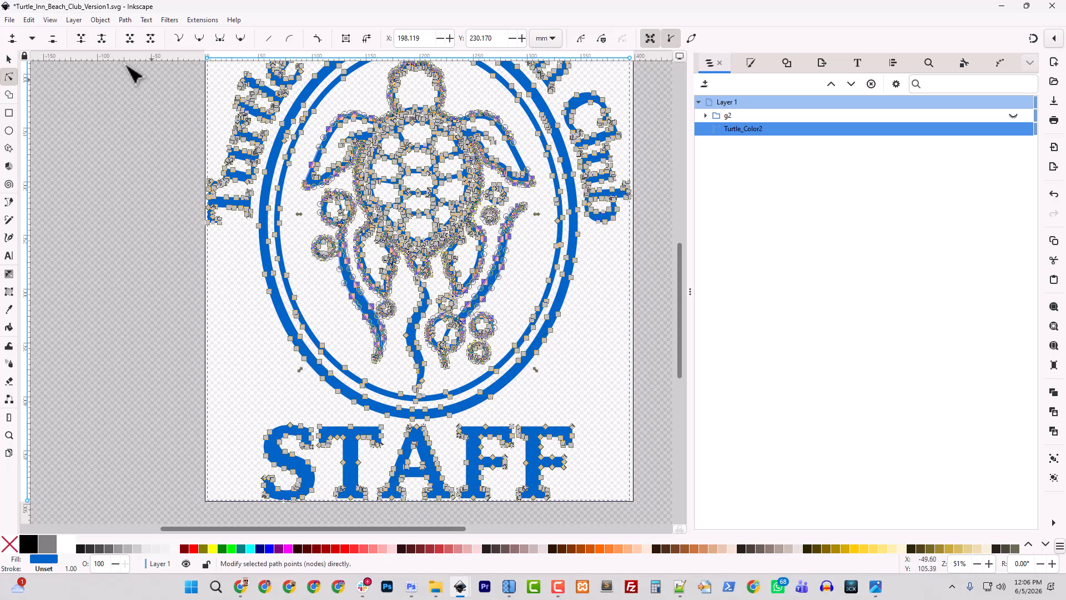
# Paste a copy of the selected outlines in place and lower it beneath Turtle_Color2
pyautogui.click(8, 60)
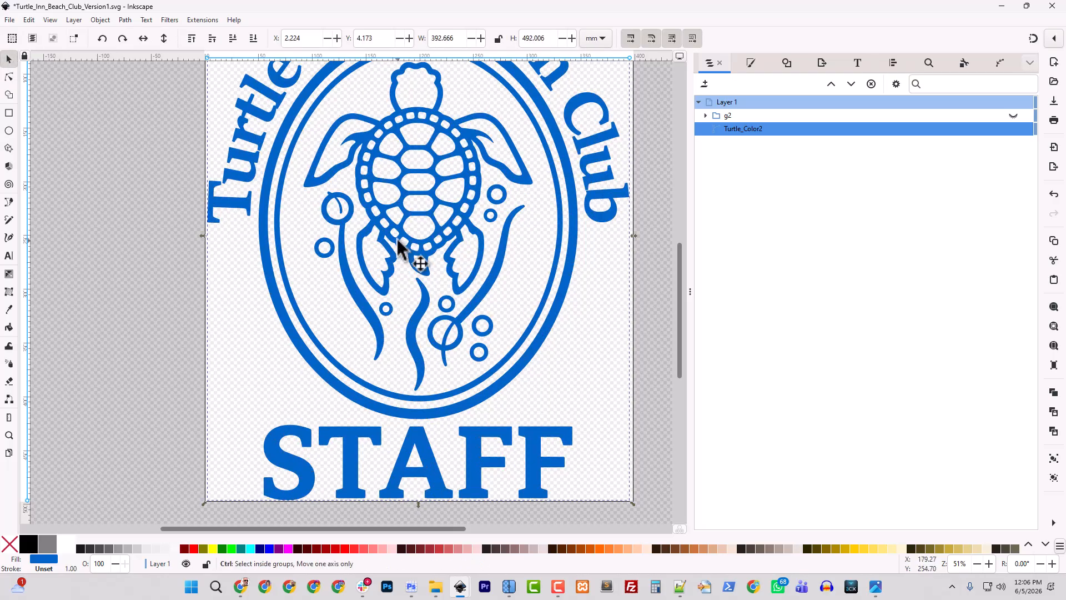
pyautogui.hotkey('ctrl', 'alt', 'v')
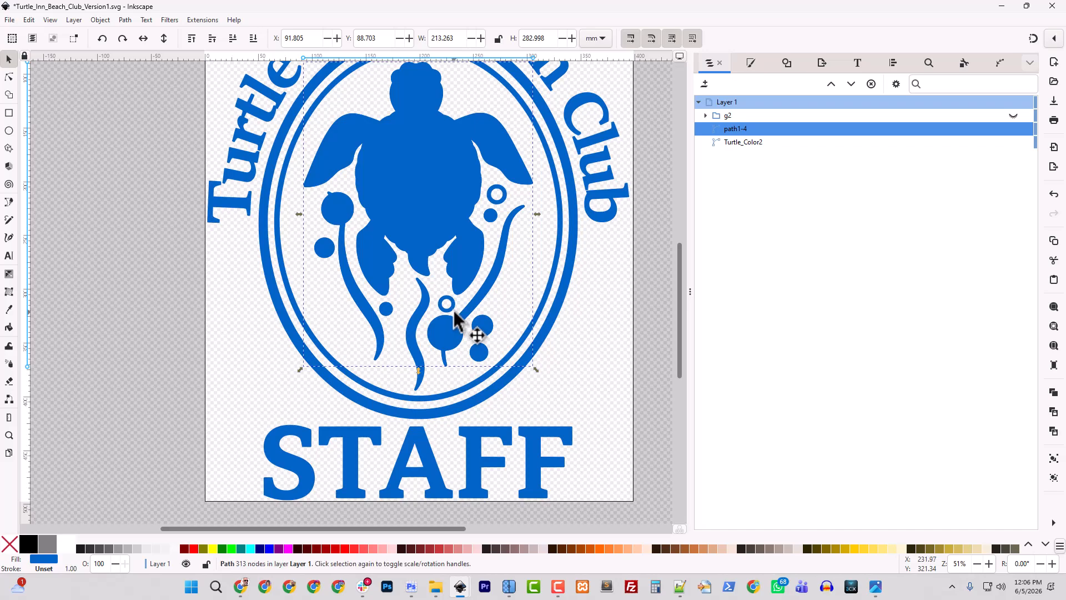
pyautogui.click(851, 84)
# Set the copied outlines' fill to white, RGB 255, 255, 255
pyautogui.click(750, 63)
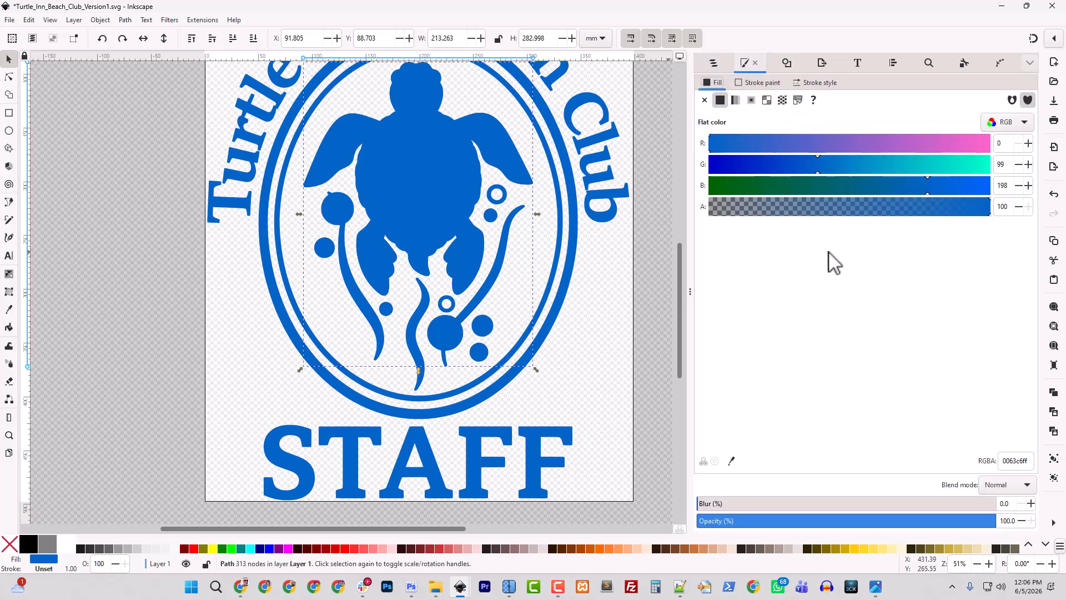
pyautogui.moveTo(961, 147); pyautogui.dragTo(1064, 172)
pyautogui.moveTo(934, 190); pyautogui.dragTo(981, 184)
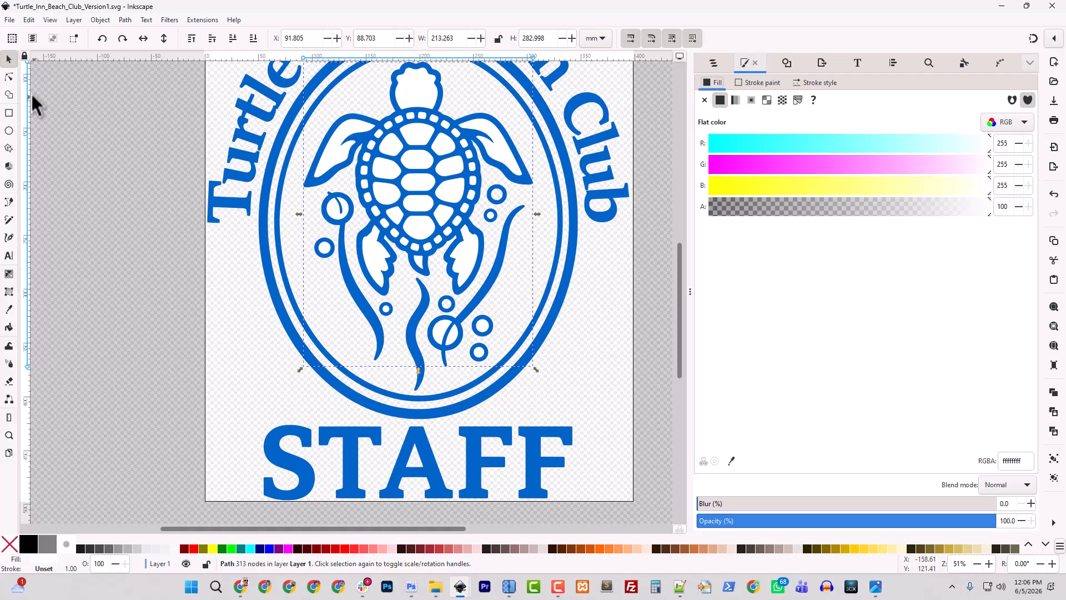
# Copy the nodes of the two missed bubbles right of the turtle from Turtle_Color2 and paste them in place into the white outline path
pyautogui.click(9, 77)
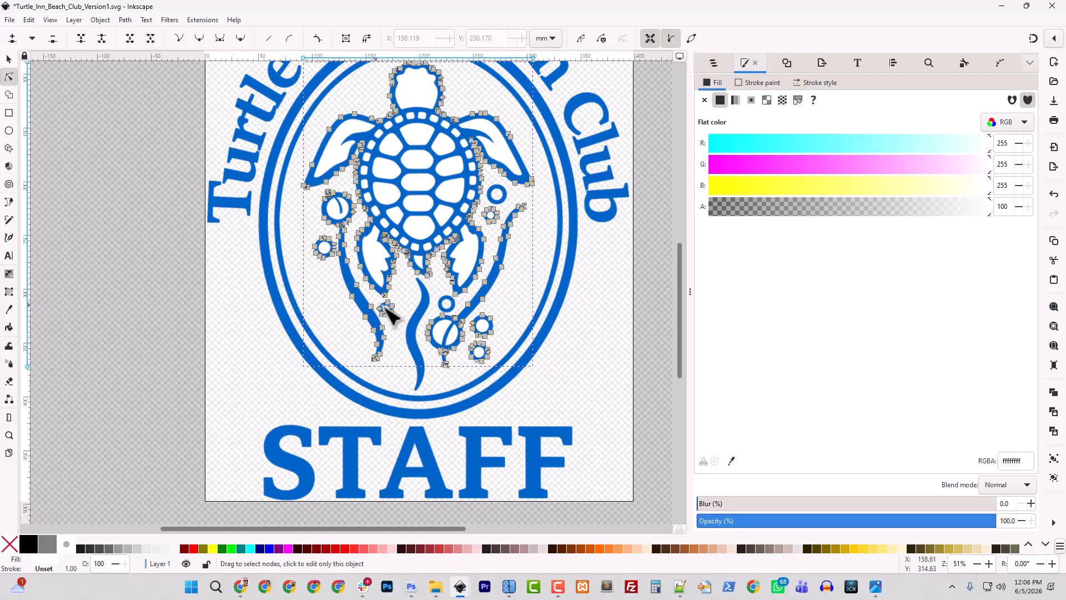
pyautogui.click(452, 306)
pyautogui.click(456, 303)
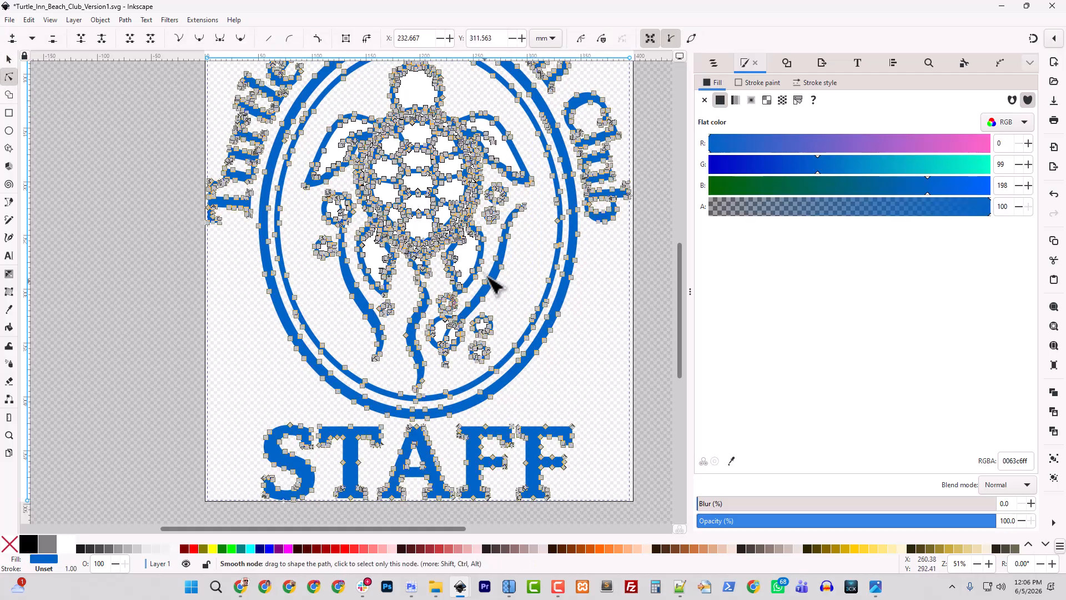
pyautogui.keyDown('shift'); pyautogui.click(506, 202); pyautogui.keyUp('shift')
pyautogui.hotkey('ctrl', 'a')
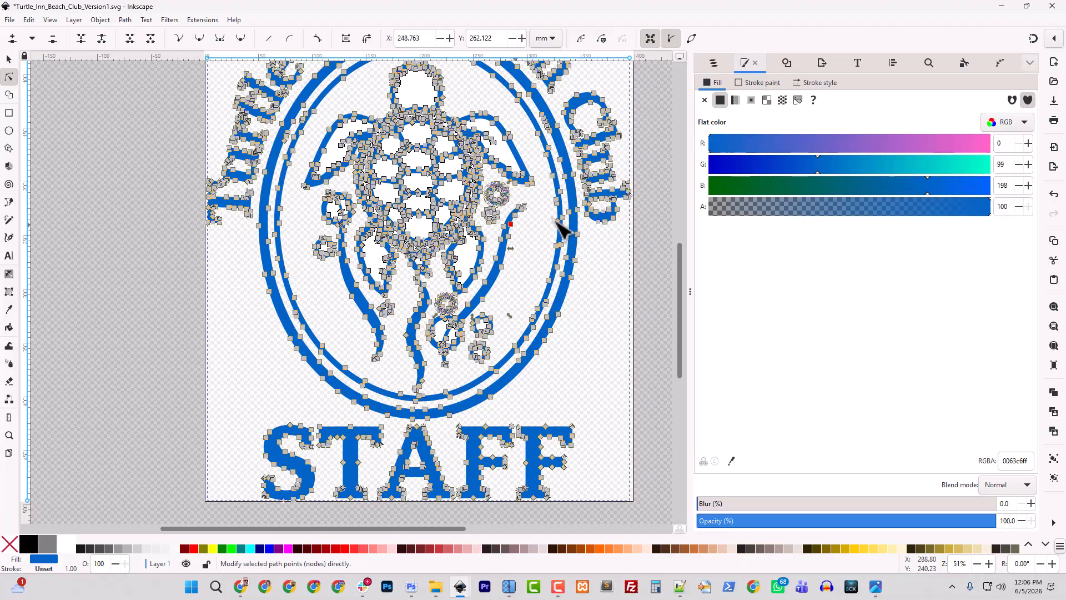
pyautogui.click(712, 65)
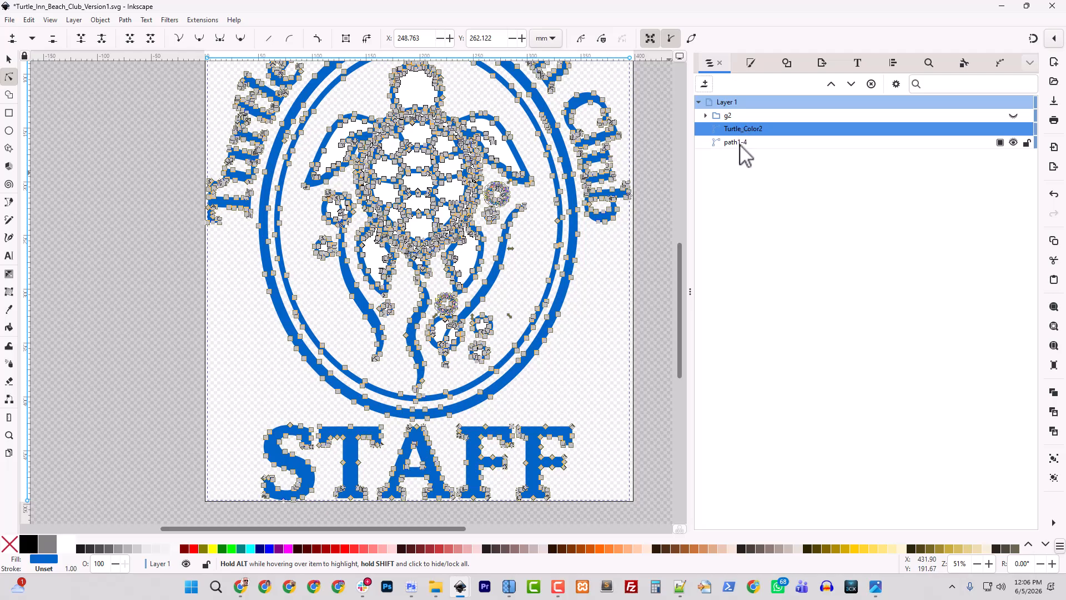
pyautogui.click(738, 143)
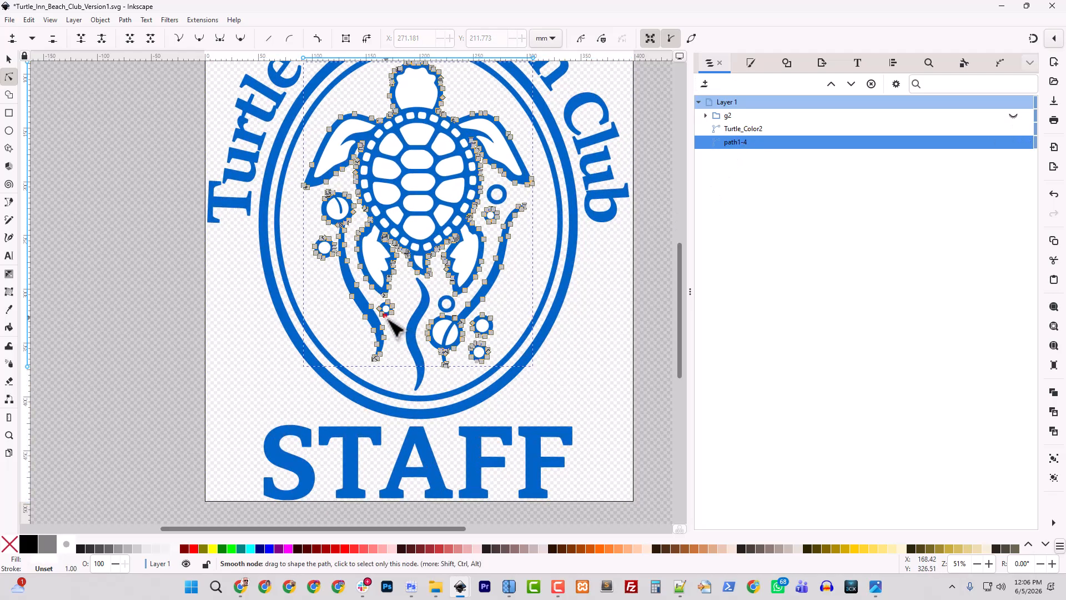
pyautogui.hotkey('ctrl', 'alt', 'v')
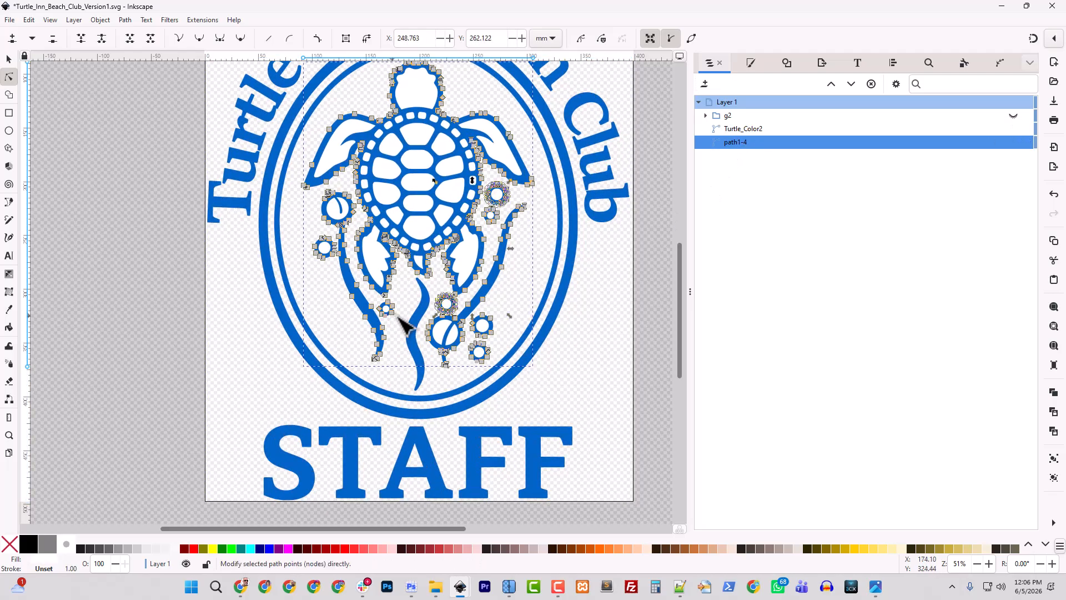
# Rename the white outline path as Turtle_White2 and deselect it
pyautogui.doubleClick(743, 143)
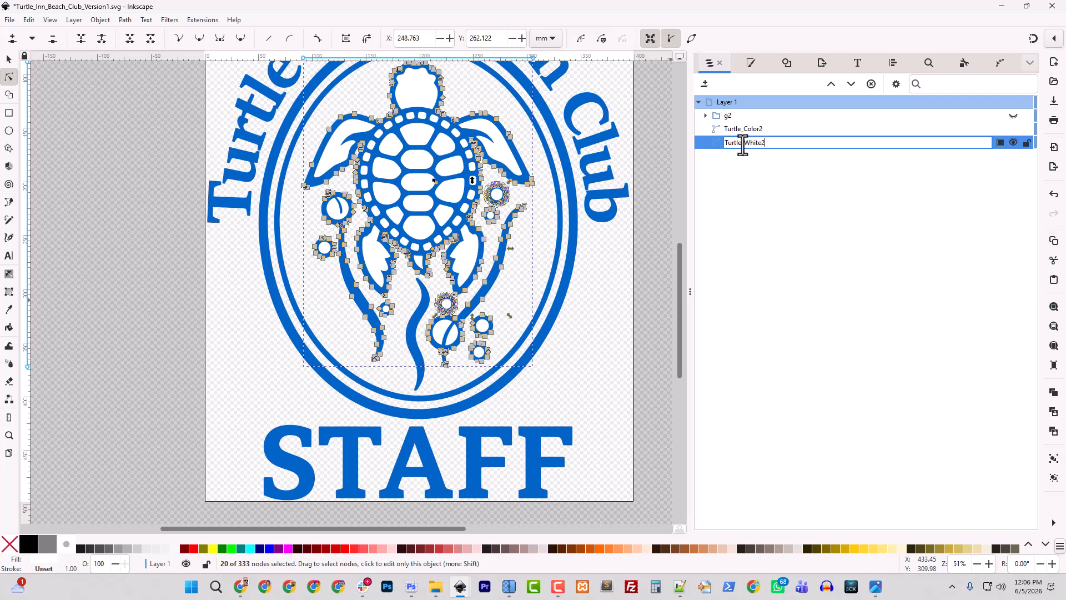
pyautogui.press('Return')
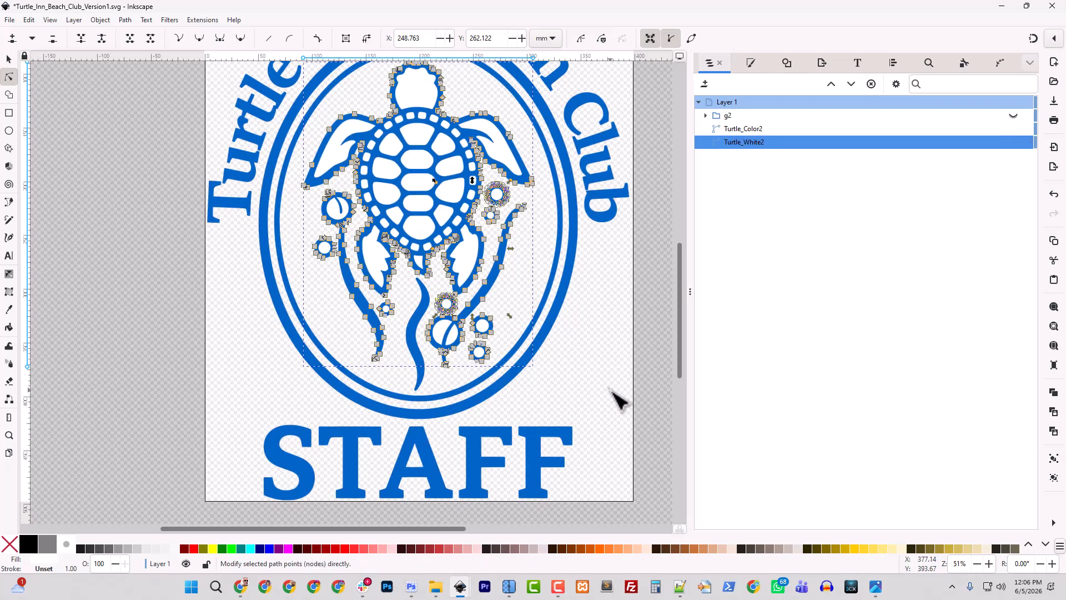
pyautogui.click(9, 59)
pyautogui.click(624, 303)
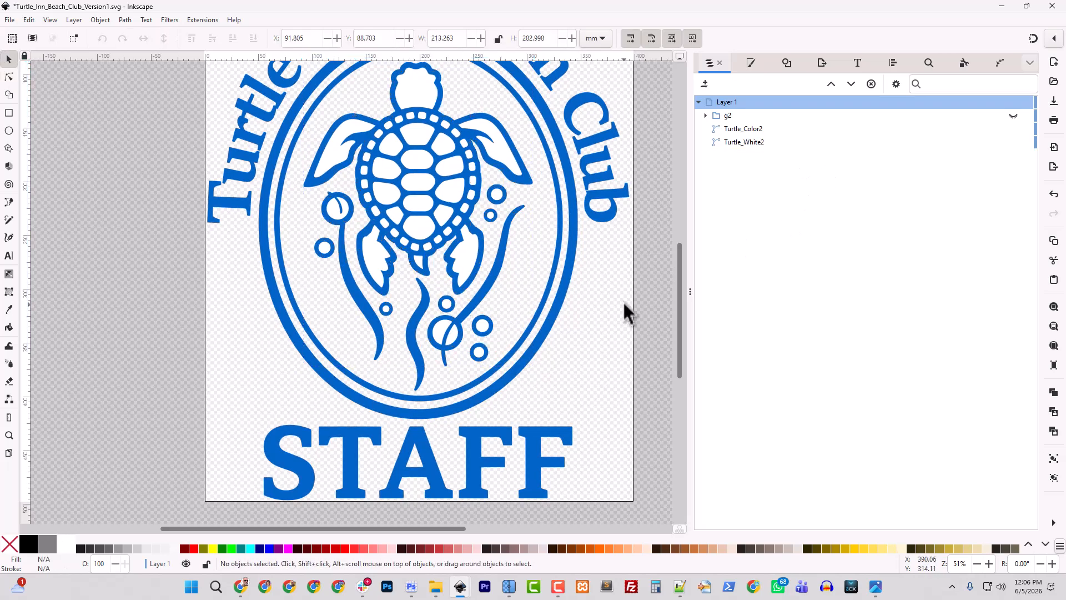
# Save the document under the new name Turtle_Inn_Beach_Club_Version2.svg in the Downloads folder
pyautogui.scroll(4, 624, 305)
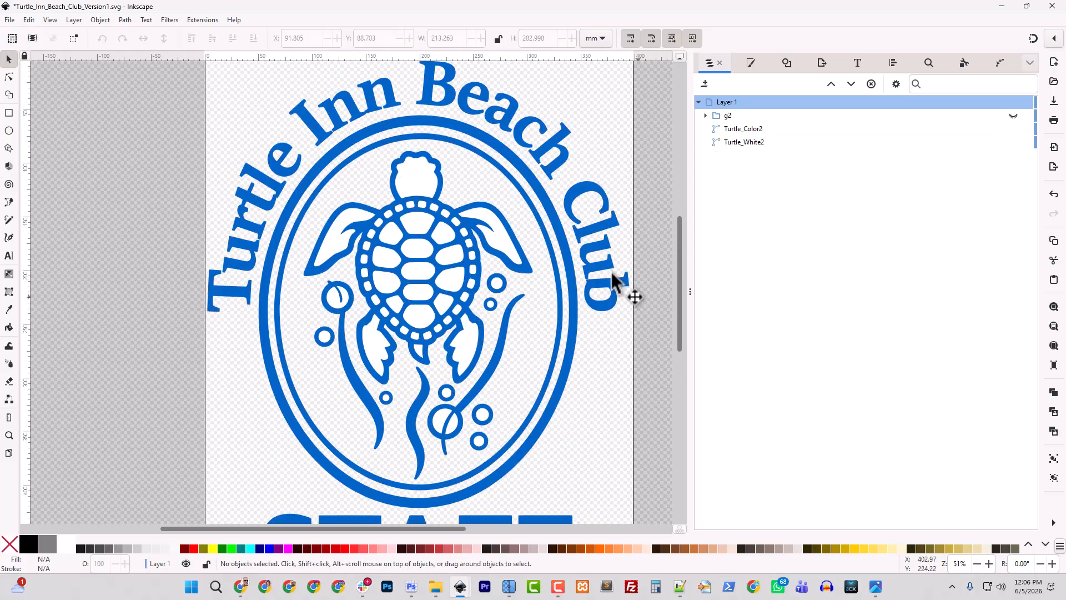
pyautogui.scroll(4, 517, 341)
pyautogui.scroll(-4, 528, 352)
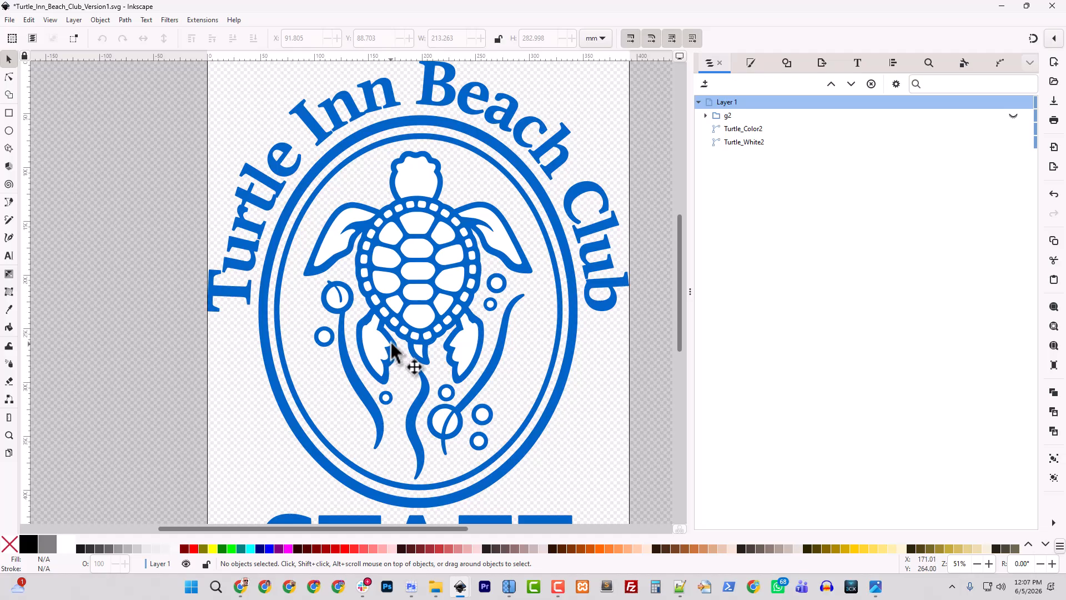
pyautogui.click(10, 20)
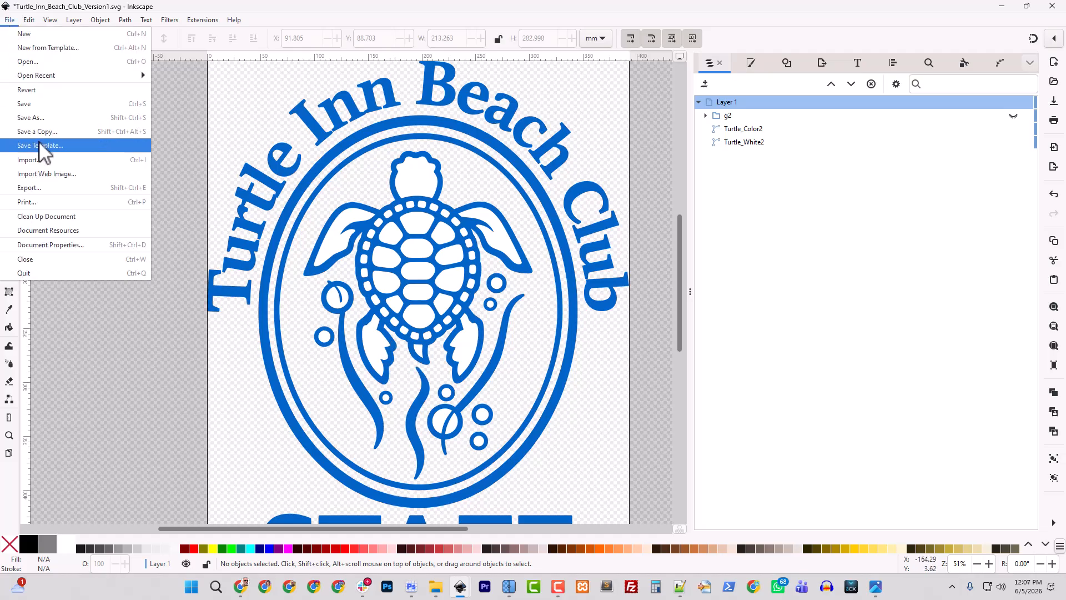
pyautogui.click(40, 118)
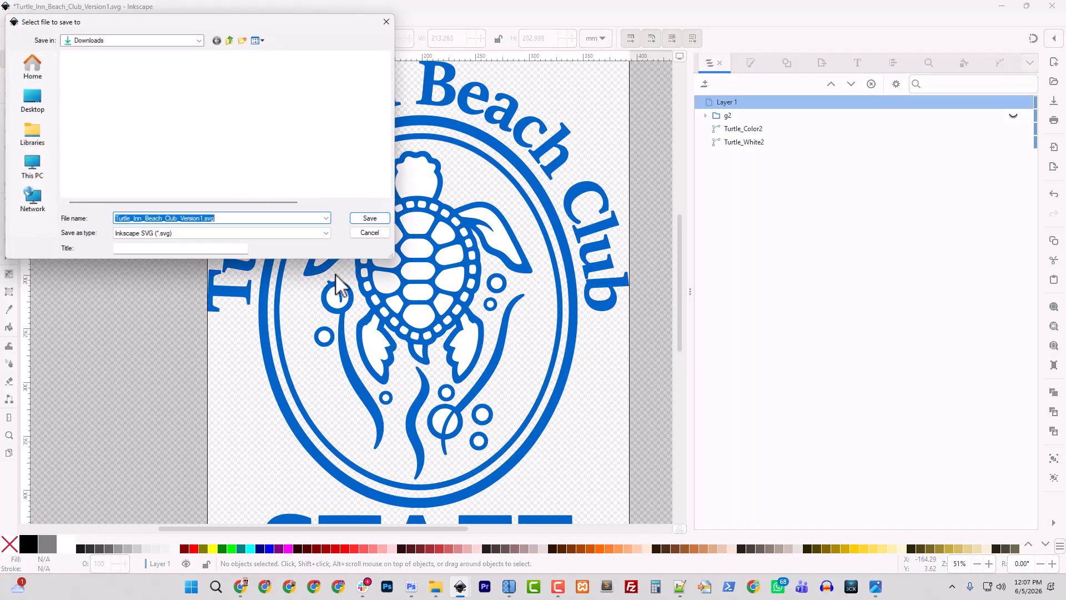
pyautogui.click(203, 217)
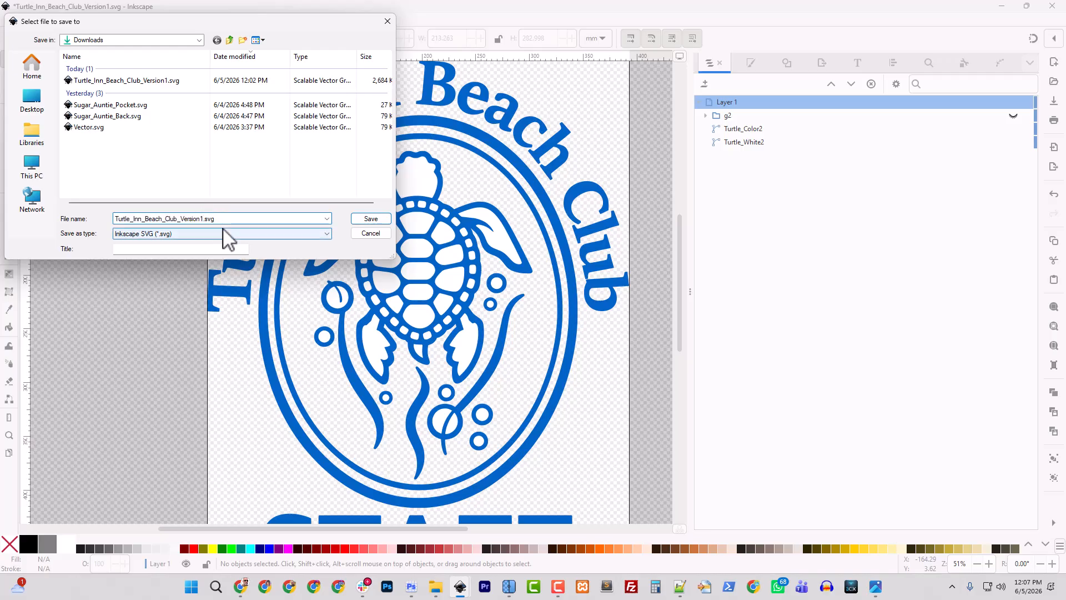
pyautogui.write('2')
pyautogui.click(371, 219)
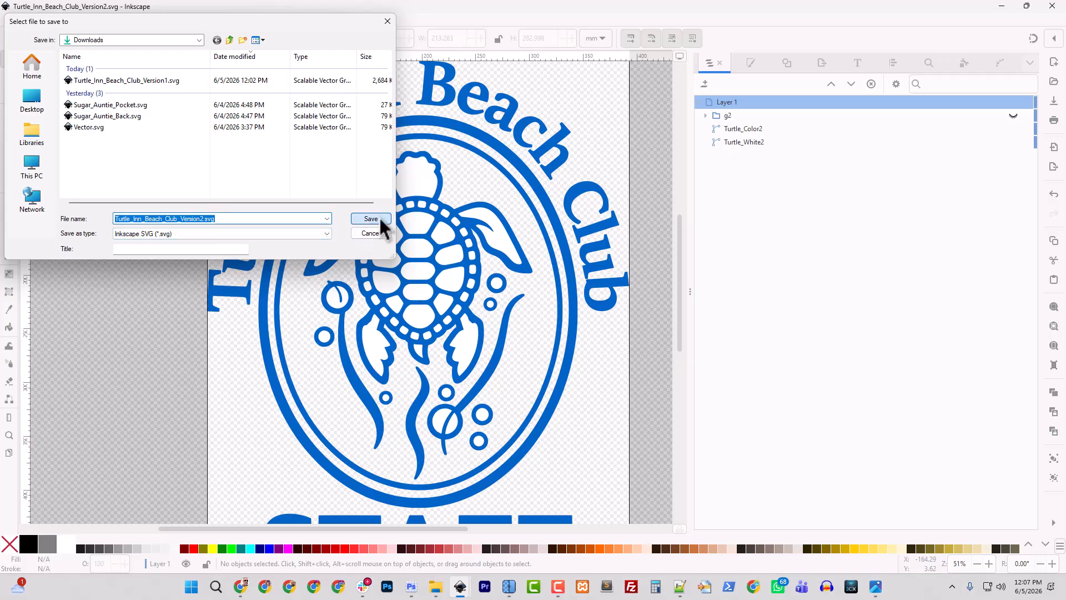
# Export the page as Turtle_Inn_Beach_Club_Version2.png with a width of 4500 px
pyautogui.click(822, 62)
pyautogui.doubleClick(730, 138)
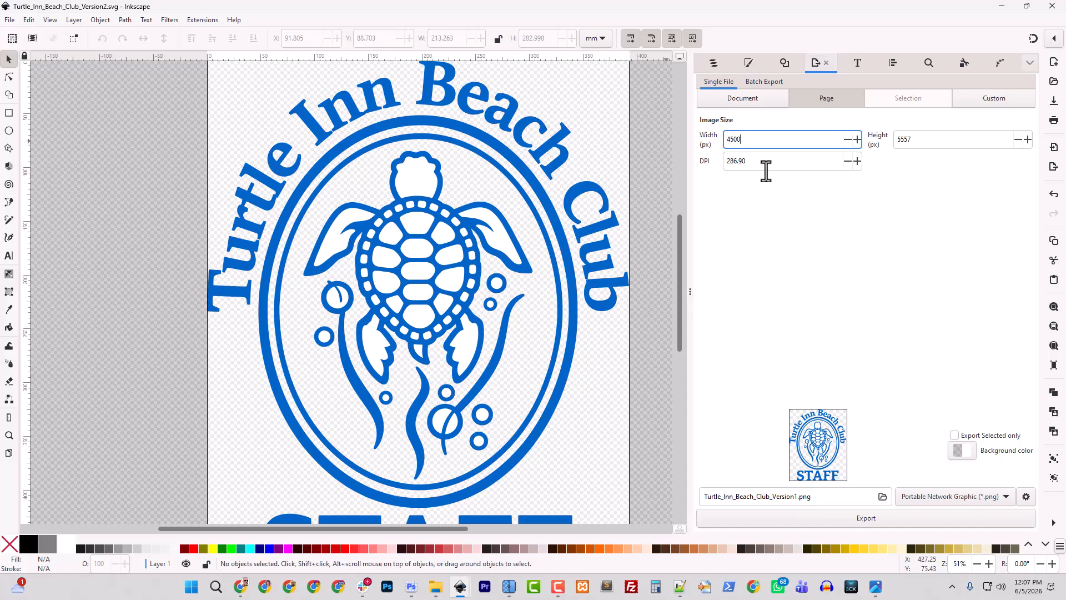
pyautogui.click(819, 161)
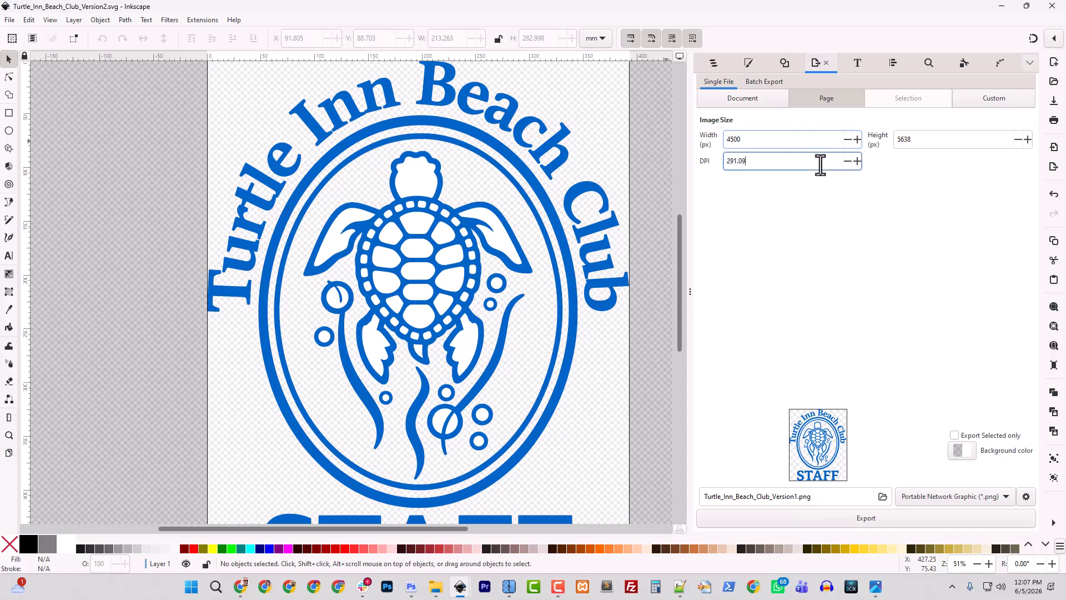
pyautogui.click(797, 497)
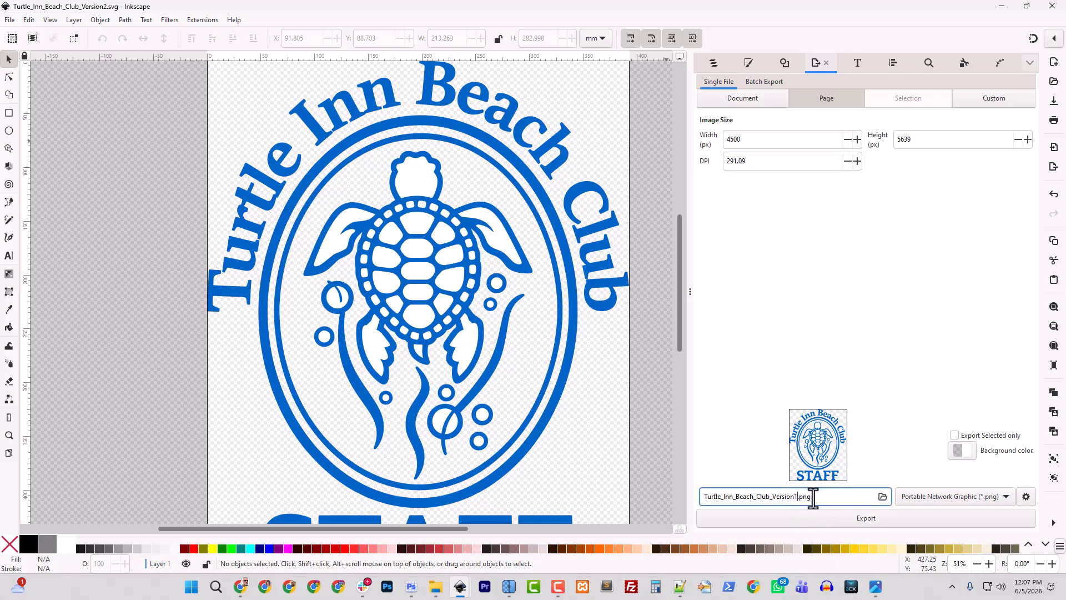
pyautogui.write('2')
pyautogui.click(820, 516)
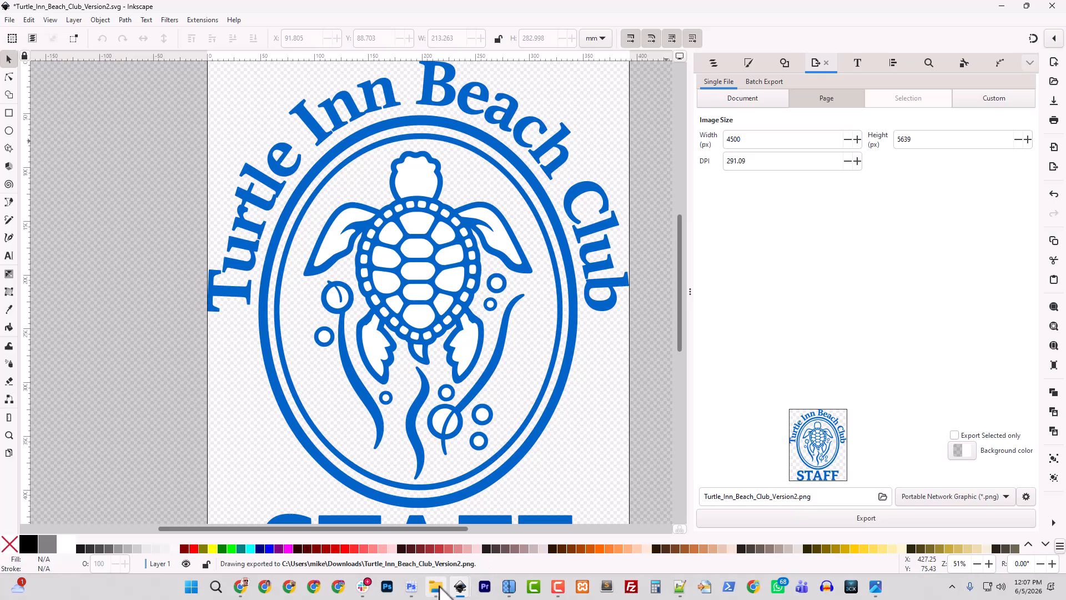
# Switch to File Explorer and open Turtle_Inn_Beach_Club_Version2.png from the Downloads folder in Photoshop
pyautogui.click(435, 587)
pyautogui.moveTo(488, 2); pyautogui.dragTo(596, 88)
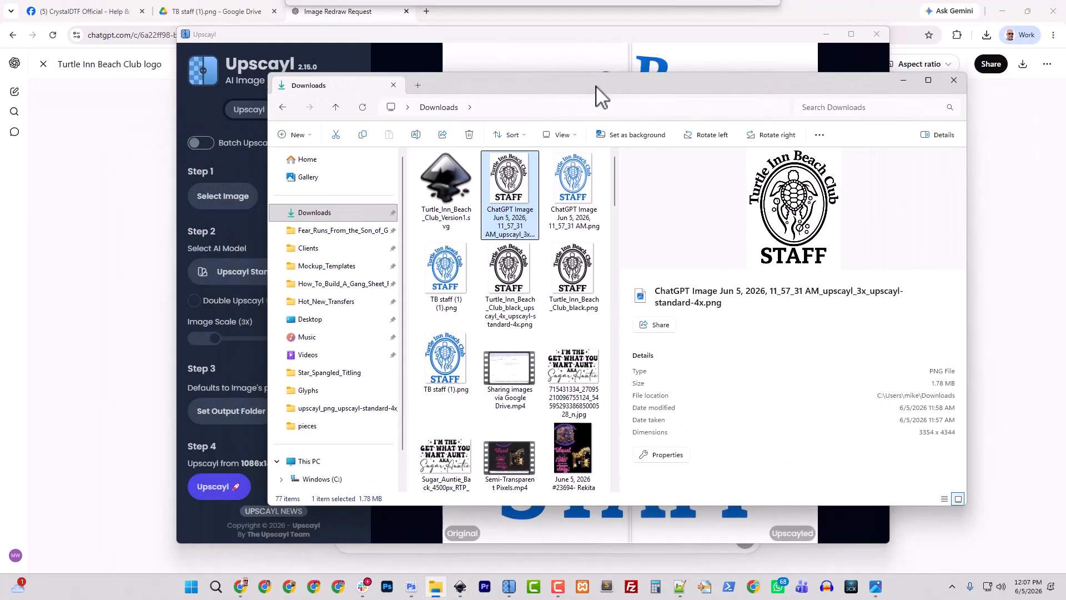
pyautogui.click(313, 213)
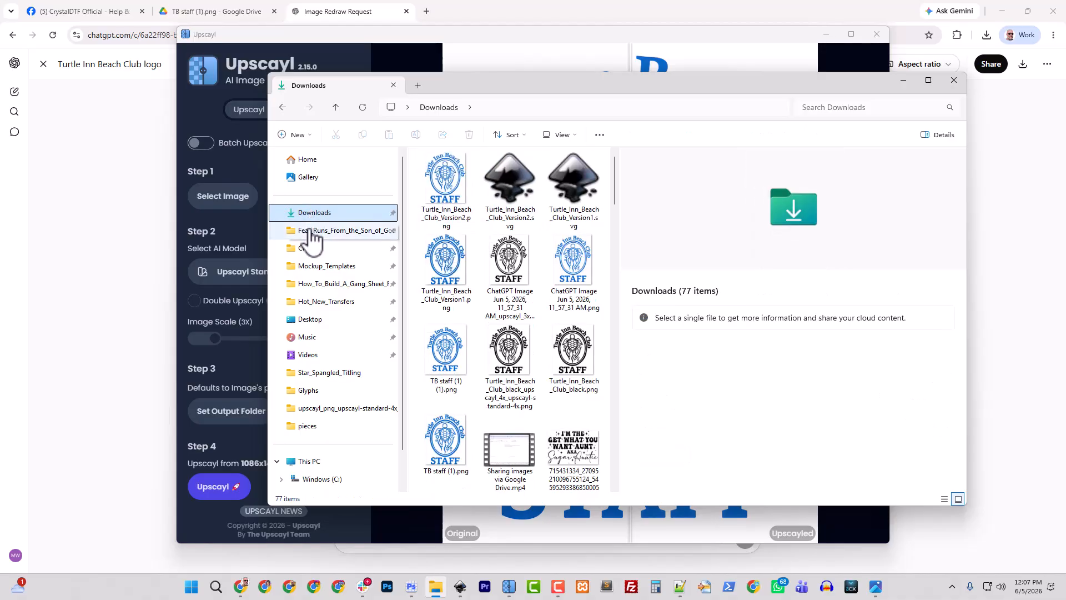
pyautogui.click(430, 192)
pyautogui.rightClick(467, 207)
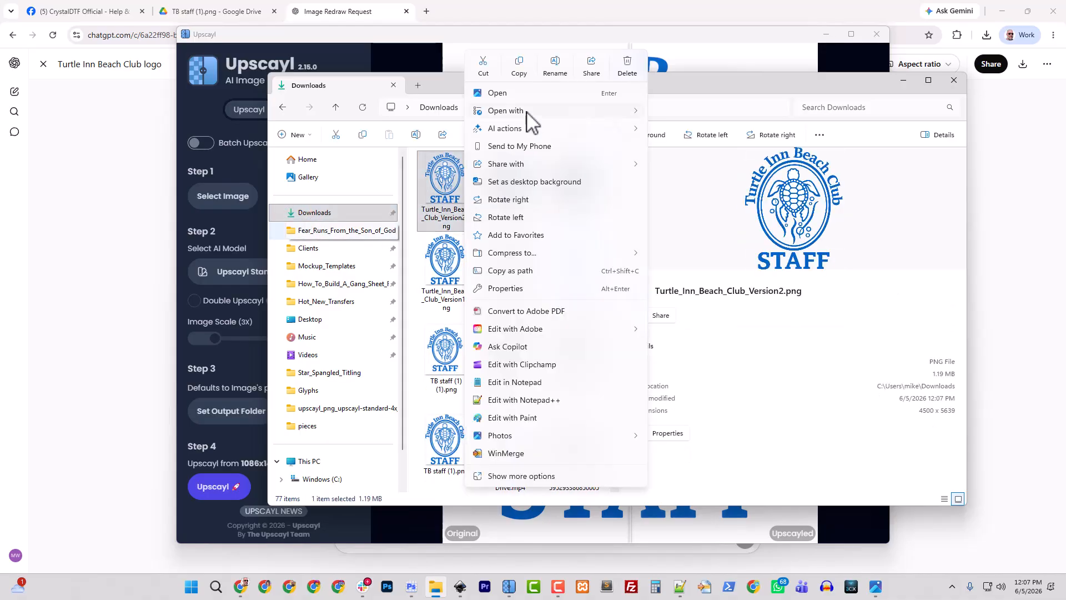
pyautogui.moveTo(528, 112)
pyautogui.click(708, 130)
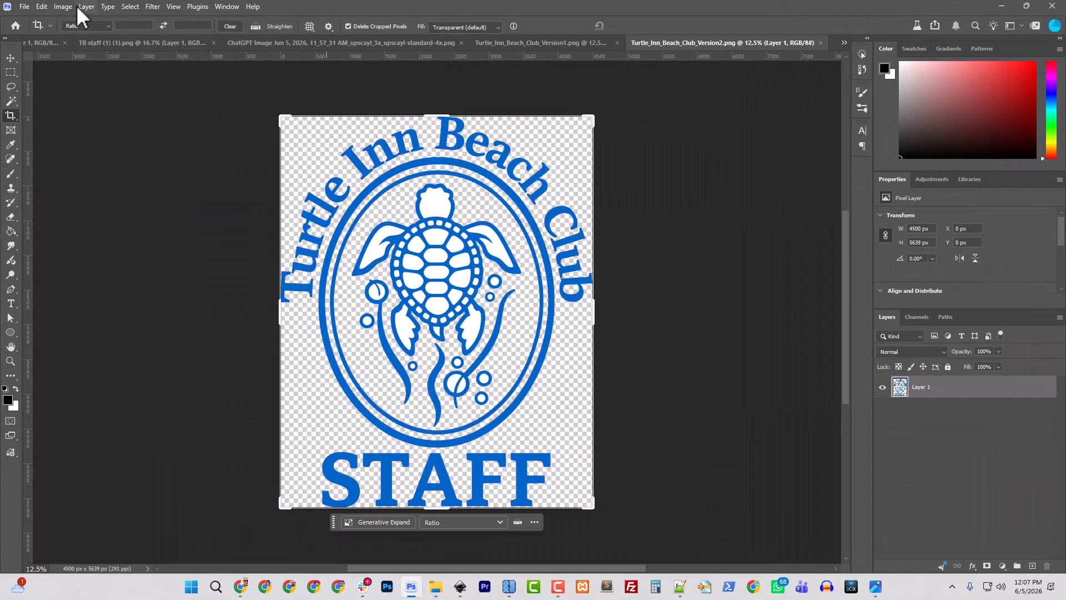
# Set the image resolution to 300 pixels/inch without resampling and save the PNG
pyautogui.click(65, 6)
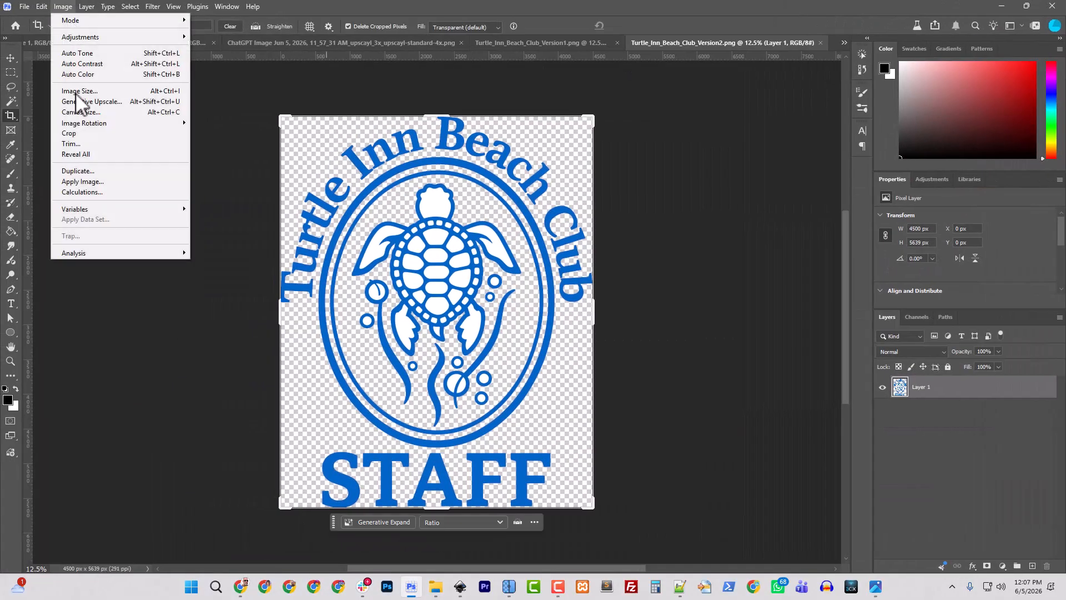
pyautogui.click(82, 92)
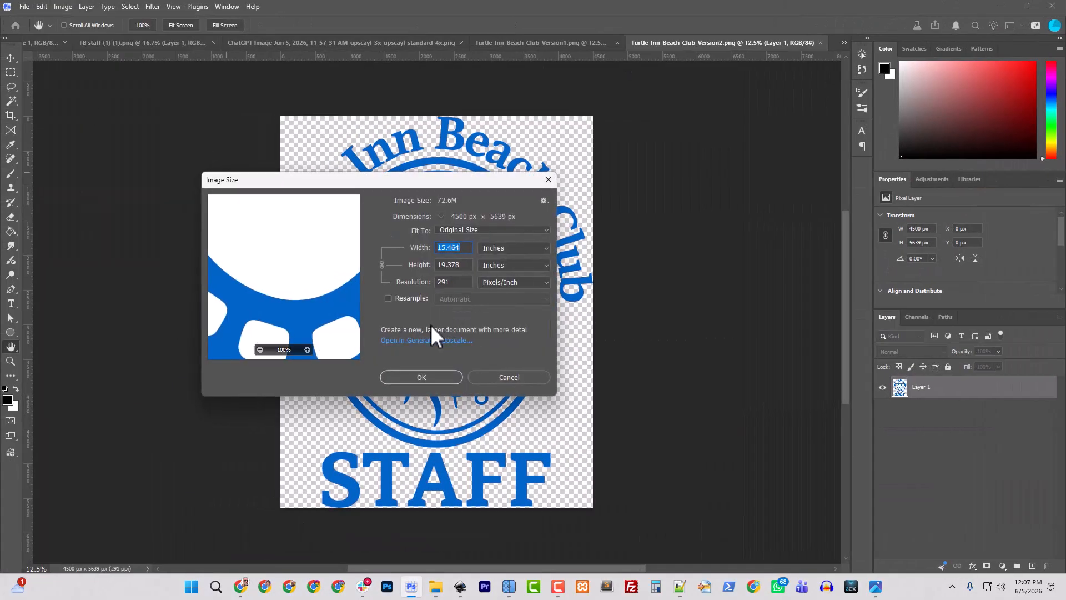
pyautogui.doubleClick(444, 285)
pyautogui.write('300')
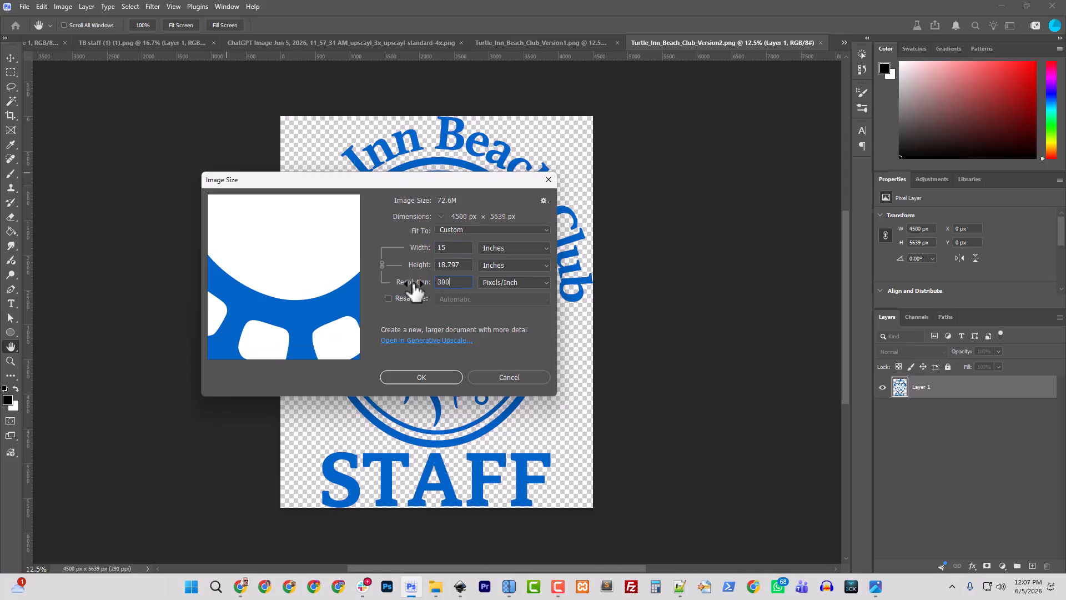
pyautogui.click(421, 377)
pyautogui.press('c')
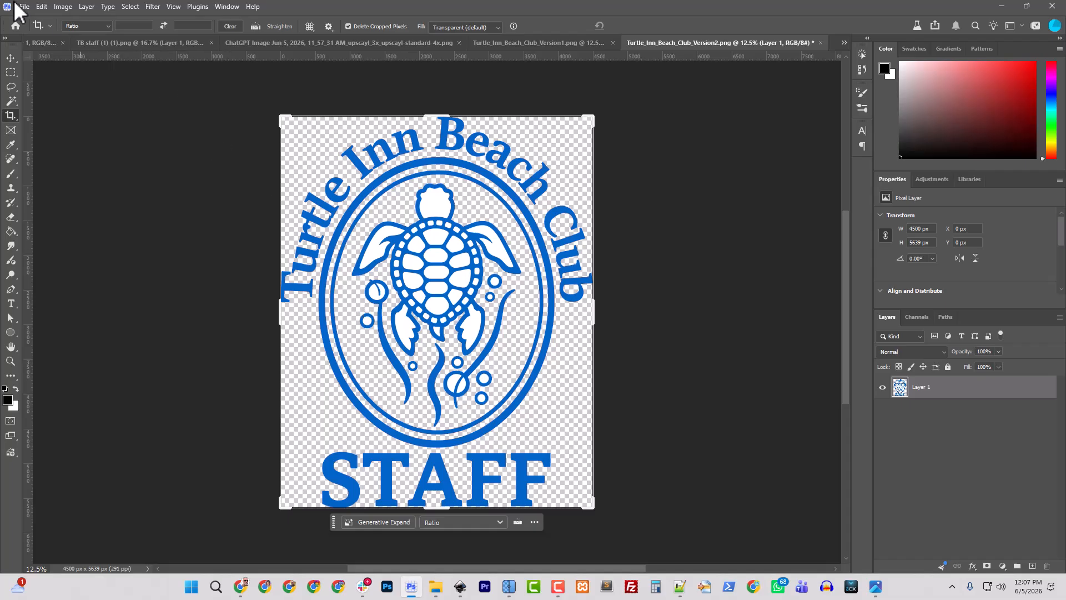
pyautogui.click(26, 10)
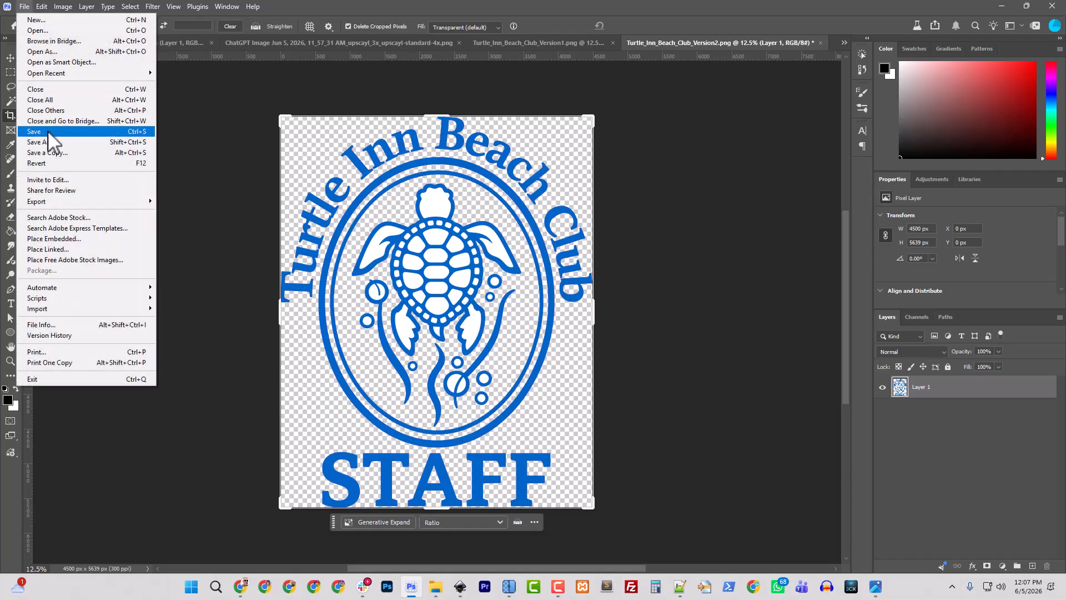
pyautogui.click(50, 136)
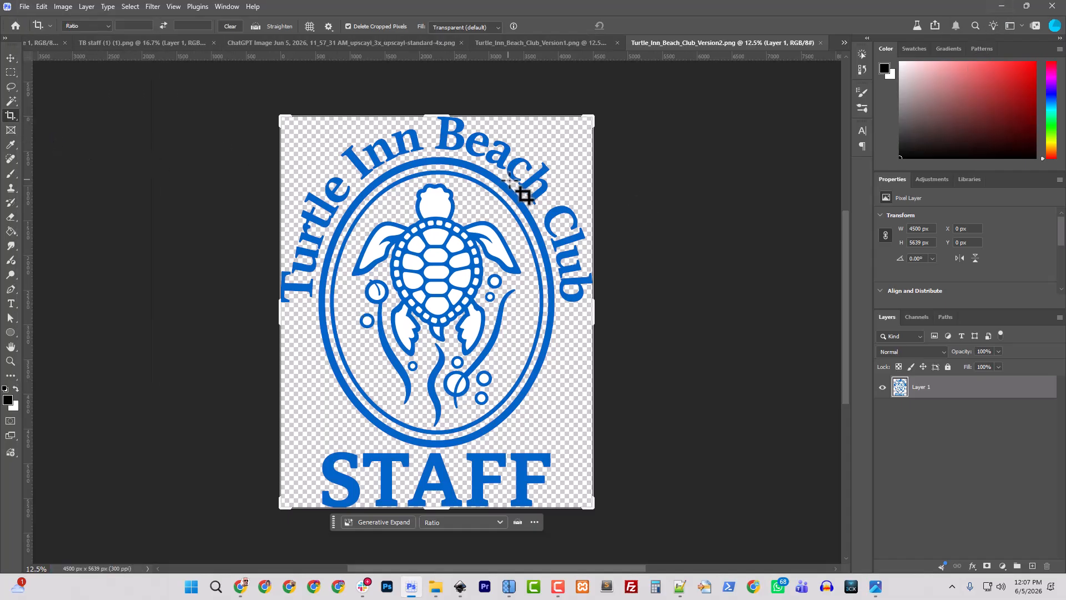